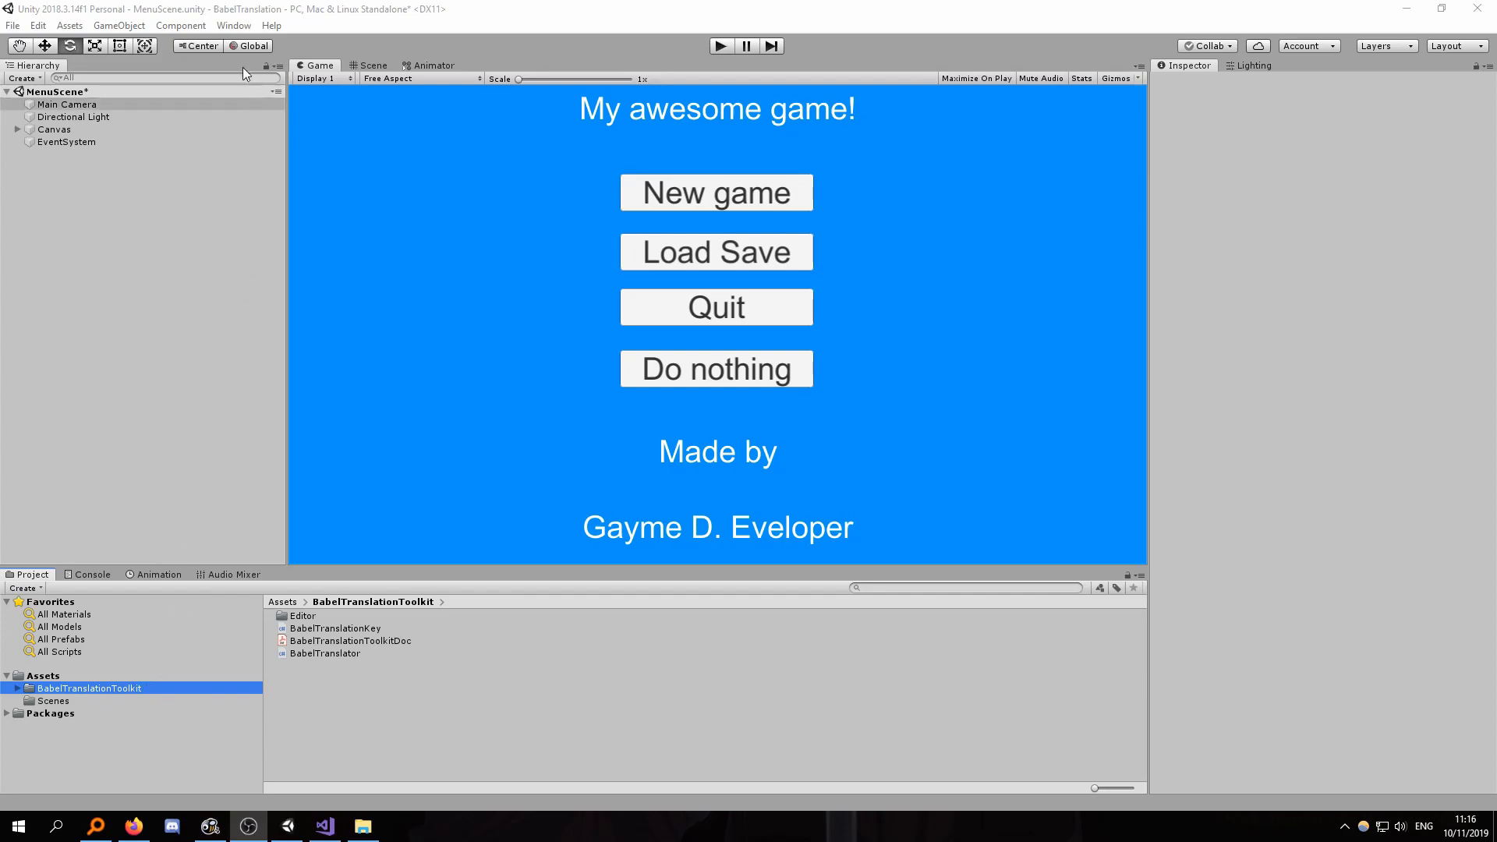
Open the Babel Translation Wizard and generate a new translation key with ENG as its language
click(234, 25)
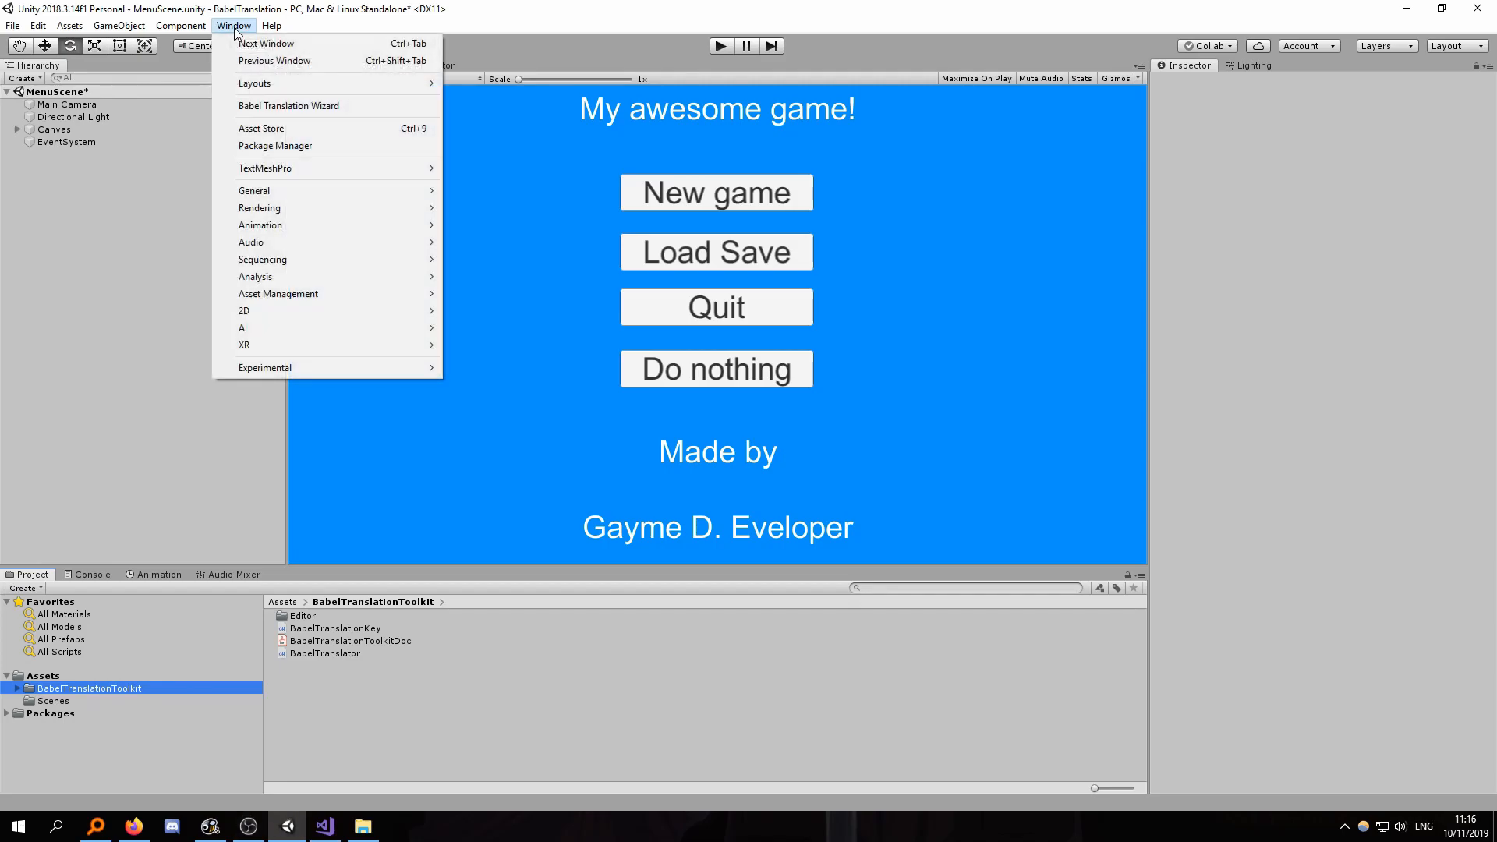
click(300, 107)
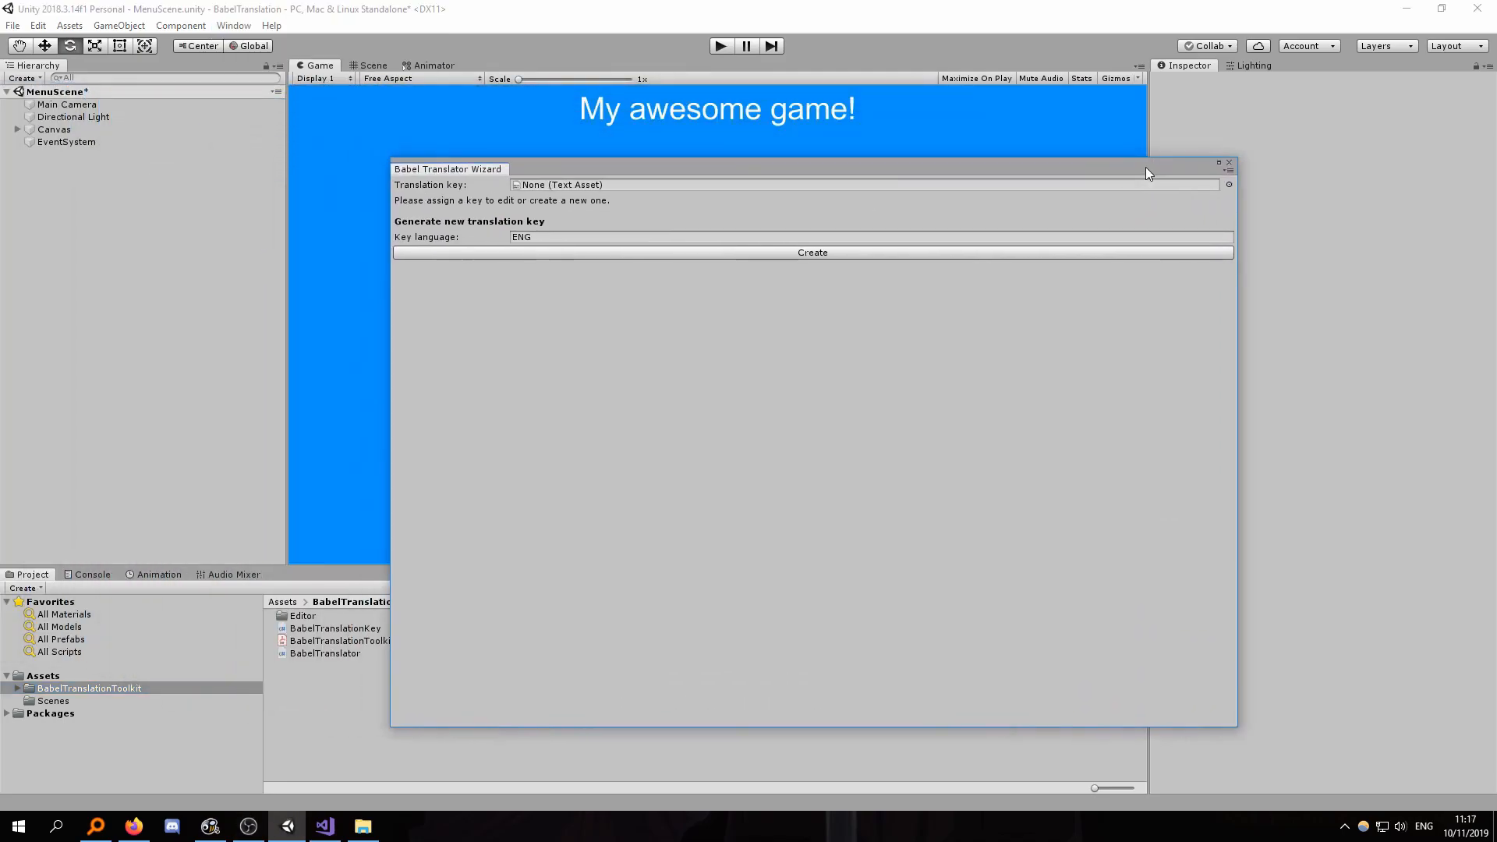
drag(1145, 167, 1102, 148)
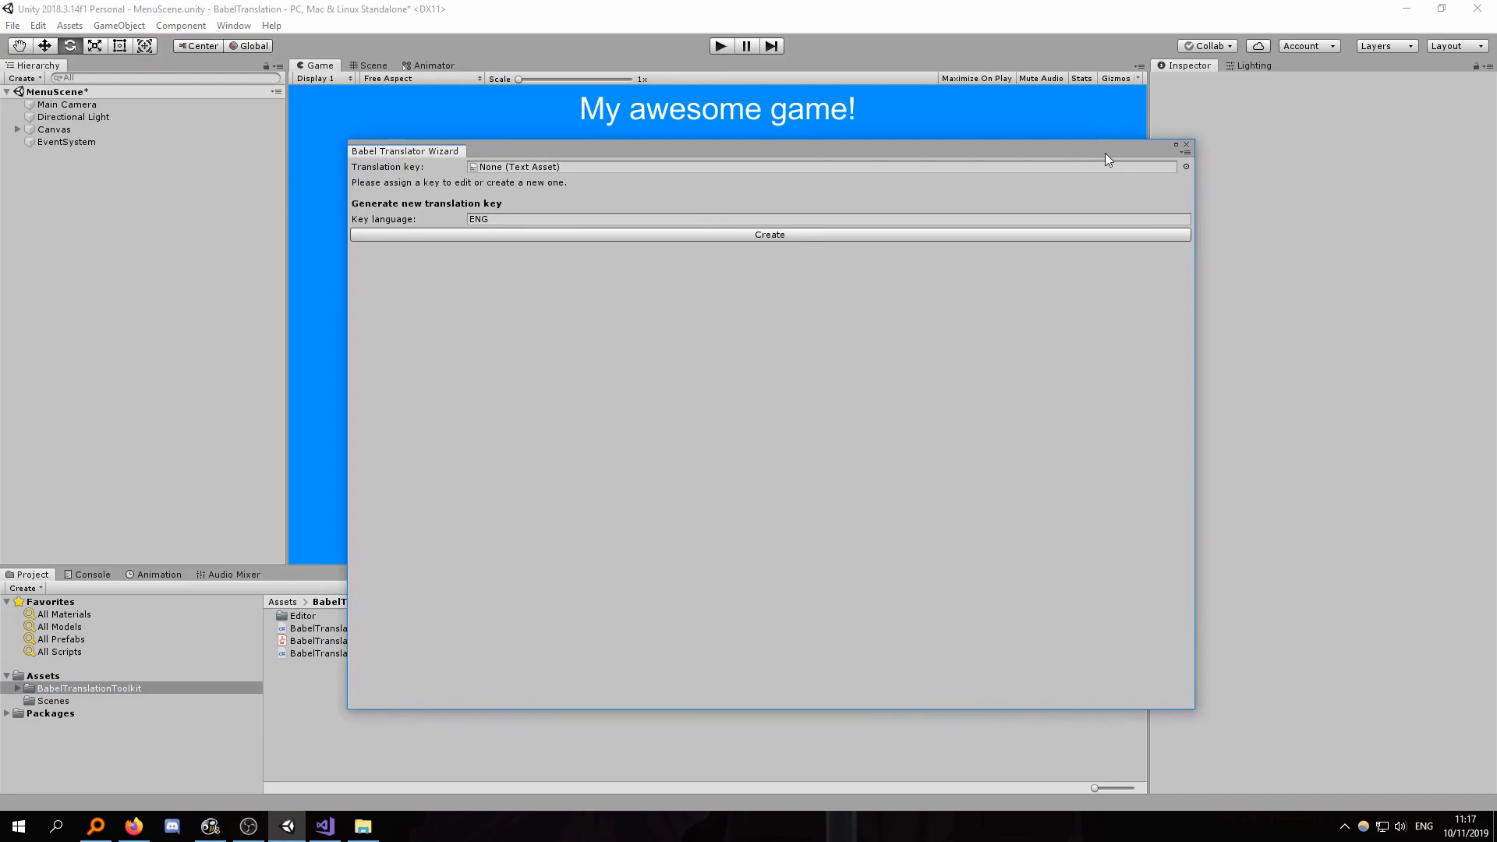
click(464, 219)
click(507, 219)
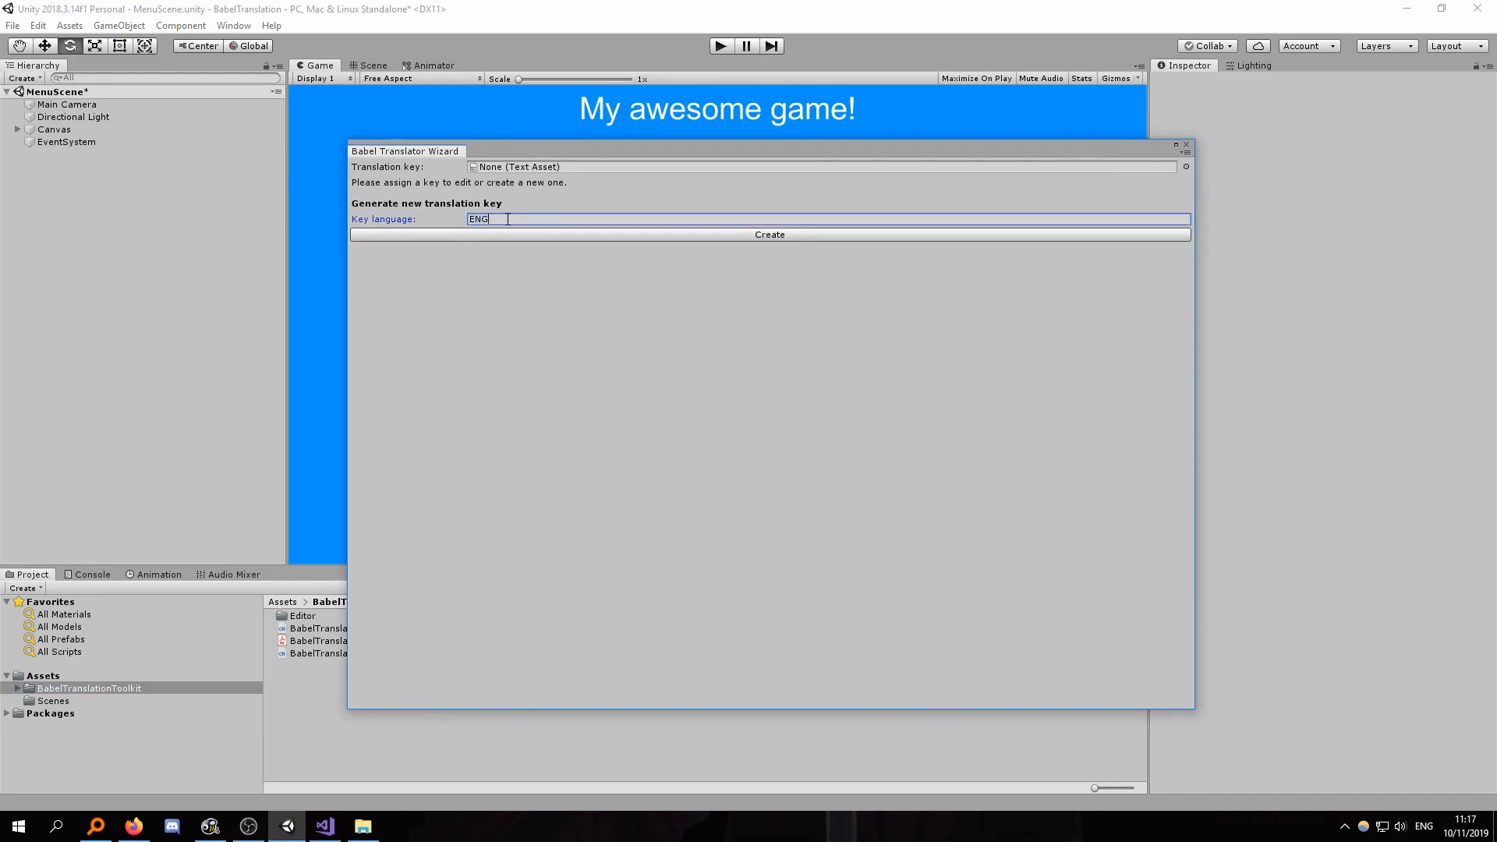
click(619, 236)
Collect the text from all scenes into the translation key, saving the current scene's changes before continuing
drag(581, 153, 637, 127)
click(1004, 307)
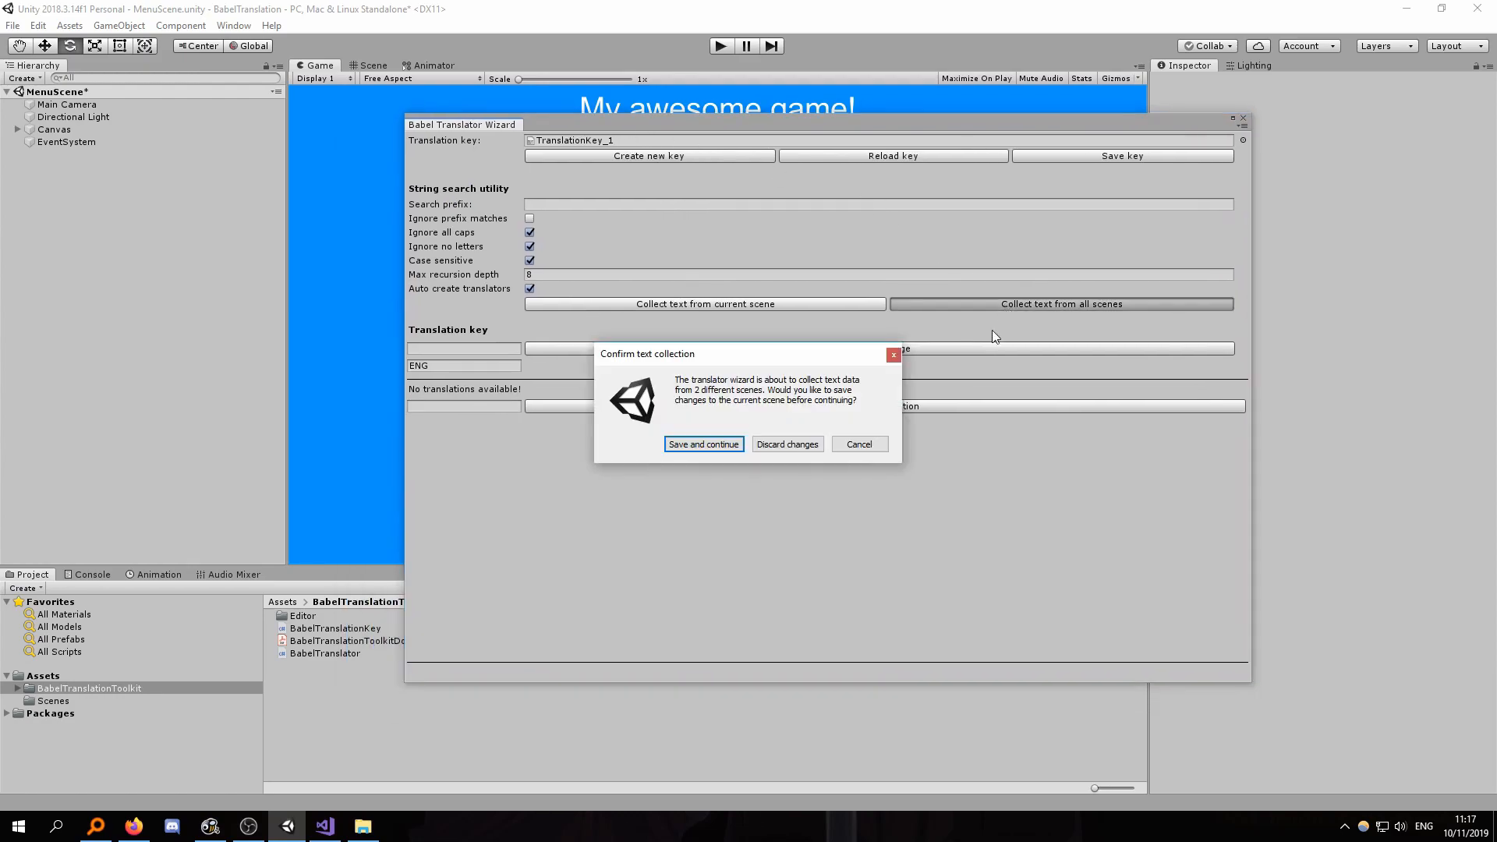
click(720, 442)
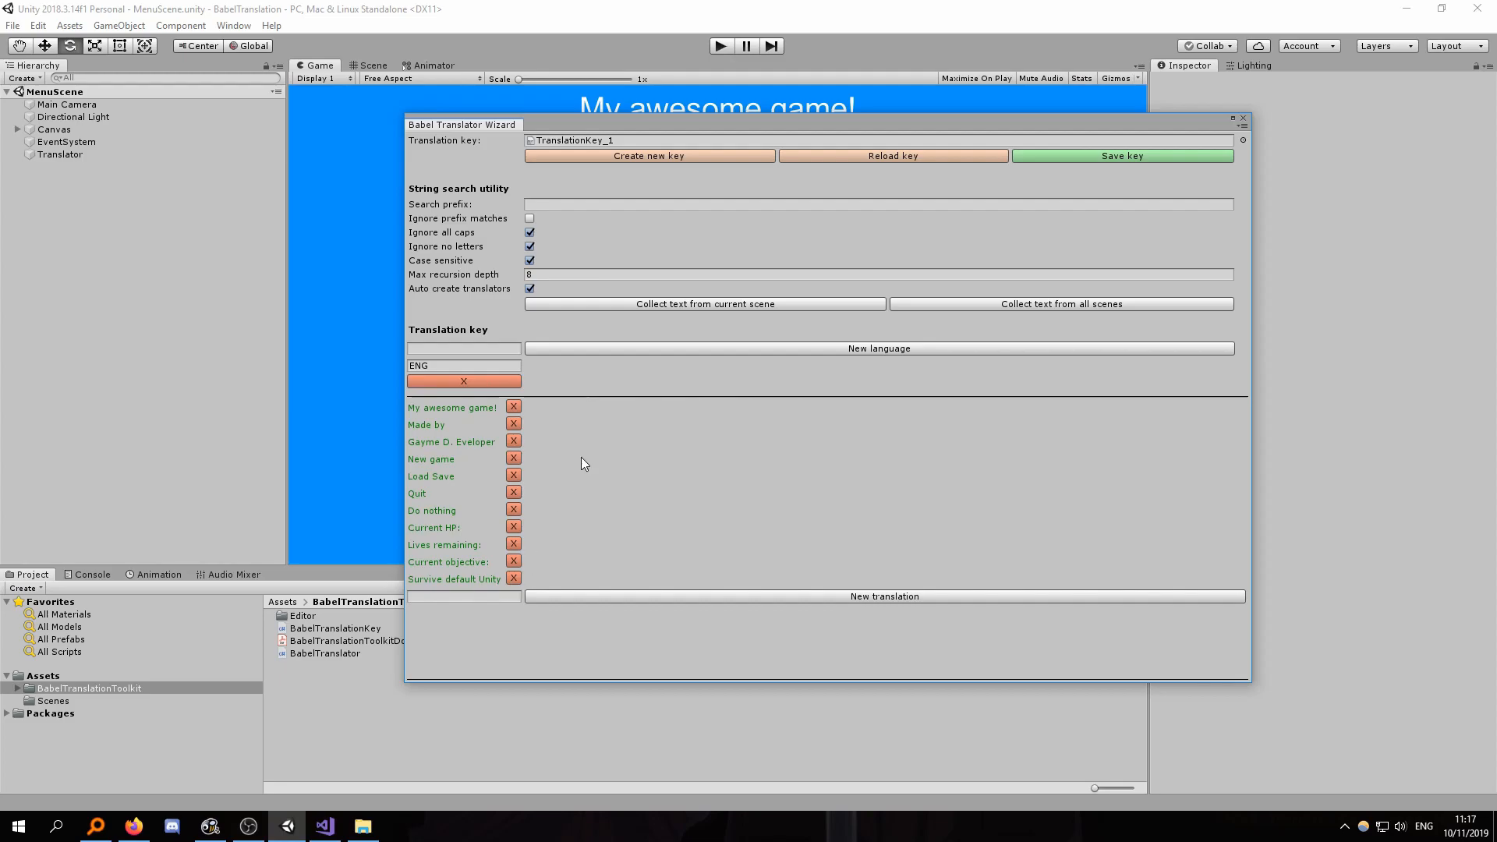
Add NLD as a new language to the translation key
click(501, 350)
text(NLD)
click(824, 352)
Enter "Mijn fantastische game!", "Gemaakt door", "Nieuw spel" and "Laad spel" as the NLD translations of My awesome game!, Made by, New game and Load Save
click(612, 407)
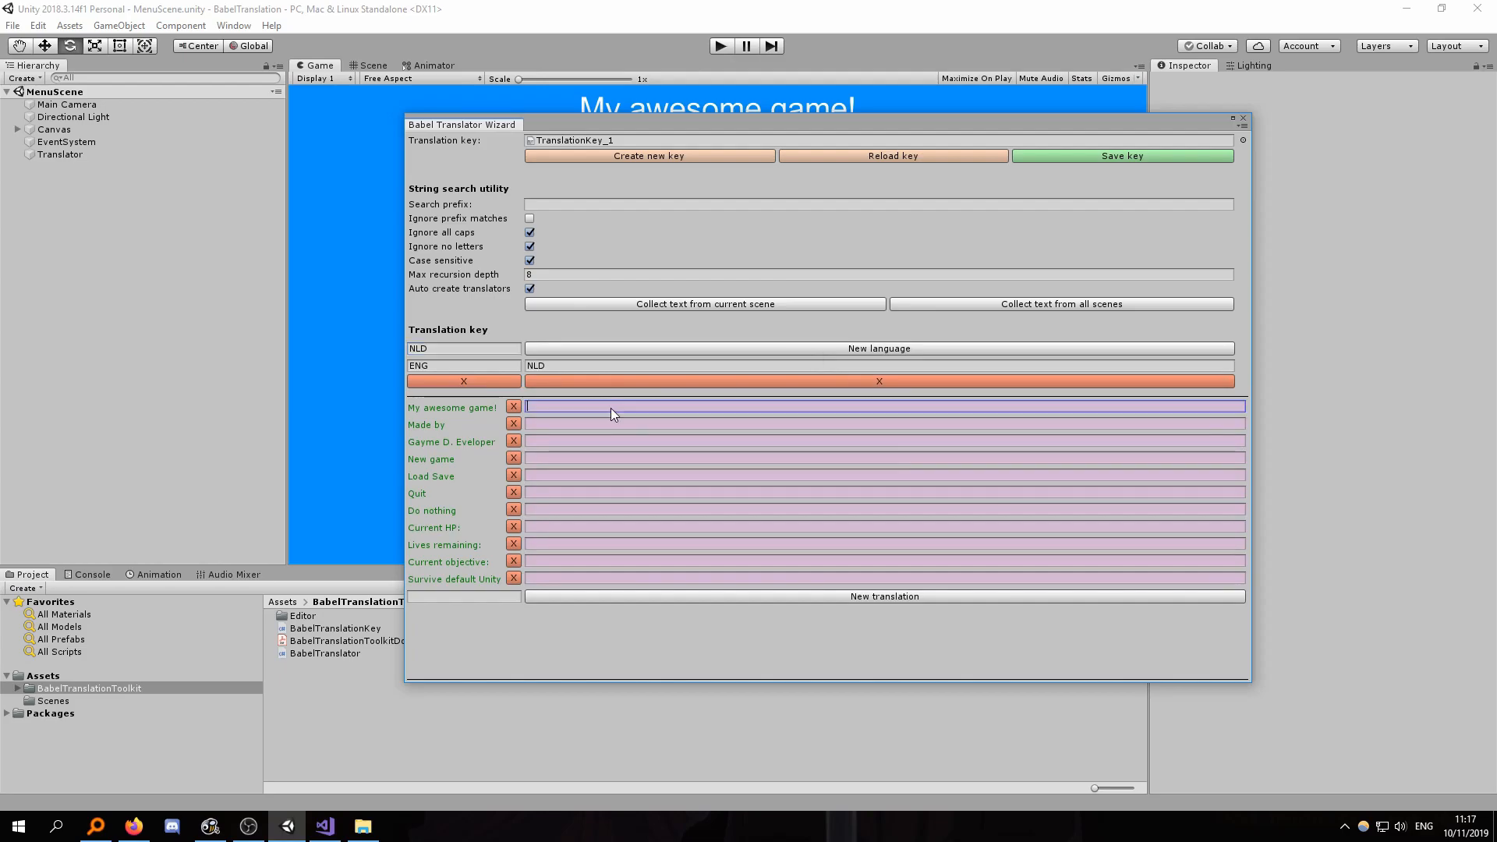
text(Mijn fantastische game!)
click(611, 425)
text(Gemaakt door)
click(605, 458)
text(Nieuw spel)
click(612, 476)
text(Laad spel)
Enter the NLD texts "Stop", "Doe niets", "Huidige HP:", "Overblijvende levens:", "Huidig doel:" and "Overleef default Unity geometrie!" for the entries from Quit onward
click(618, 492)
text(verblijvende levens:)
click(669, 561)
text(Huidig doel:)
click(672, 577)
text(Overleef default Unity geometrie!)
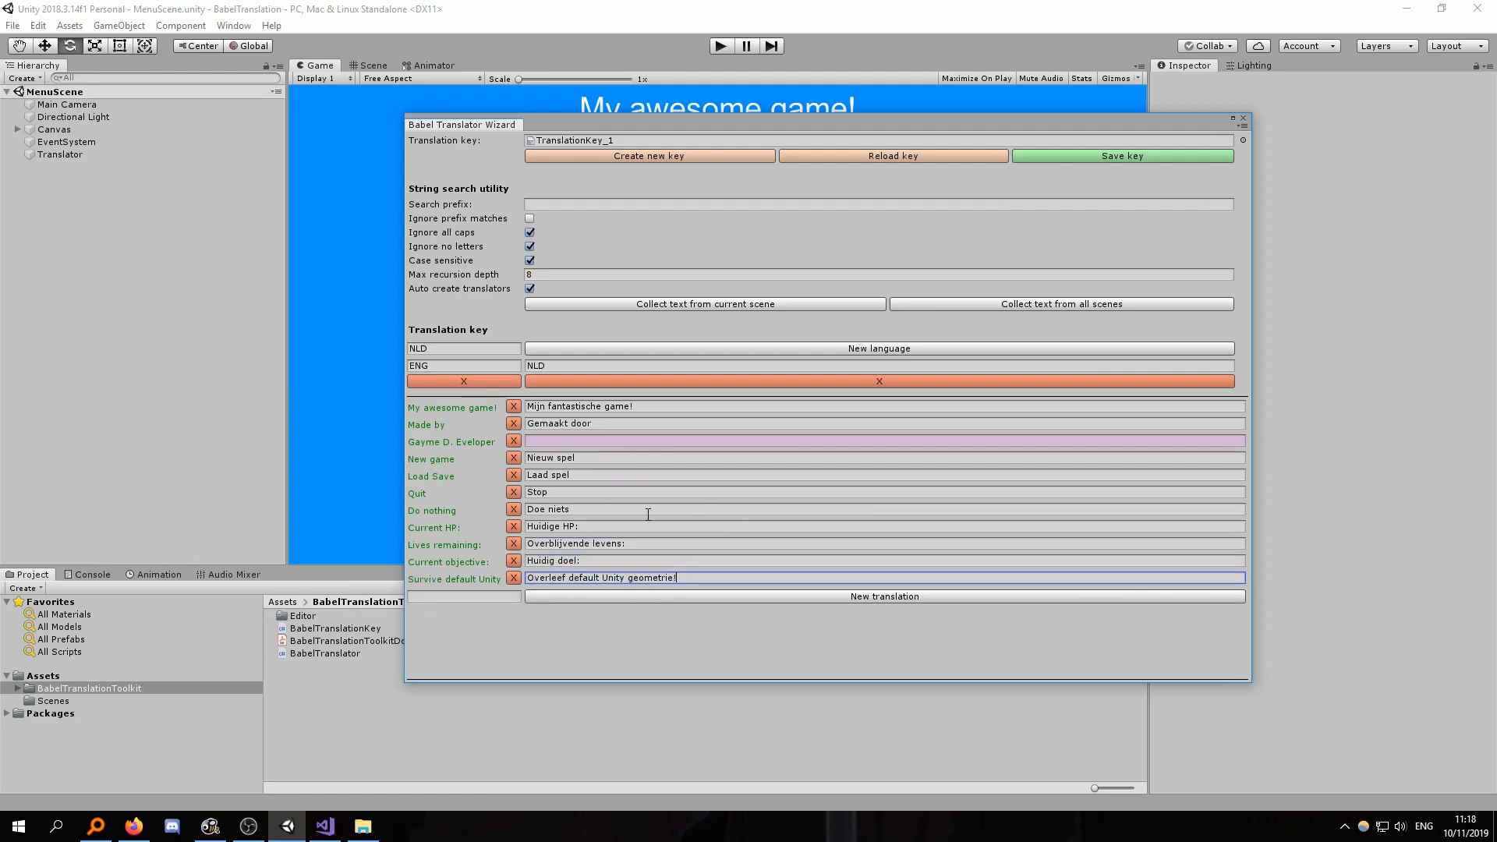
Delete the developer's name entry from the translation key, then save the key and close the wizard
click(513, 440)
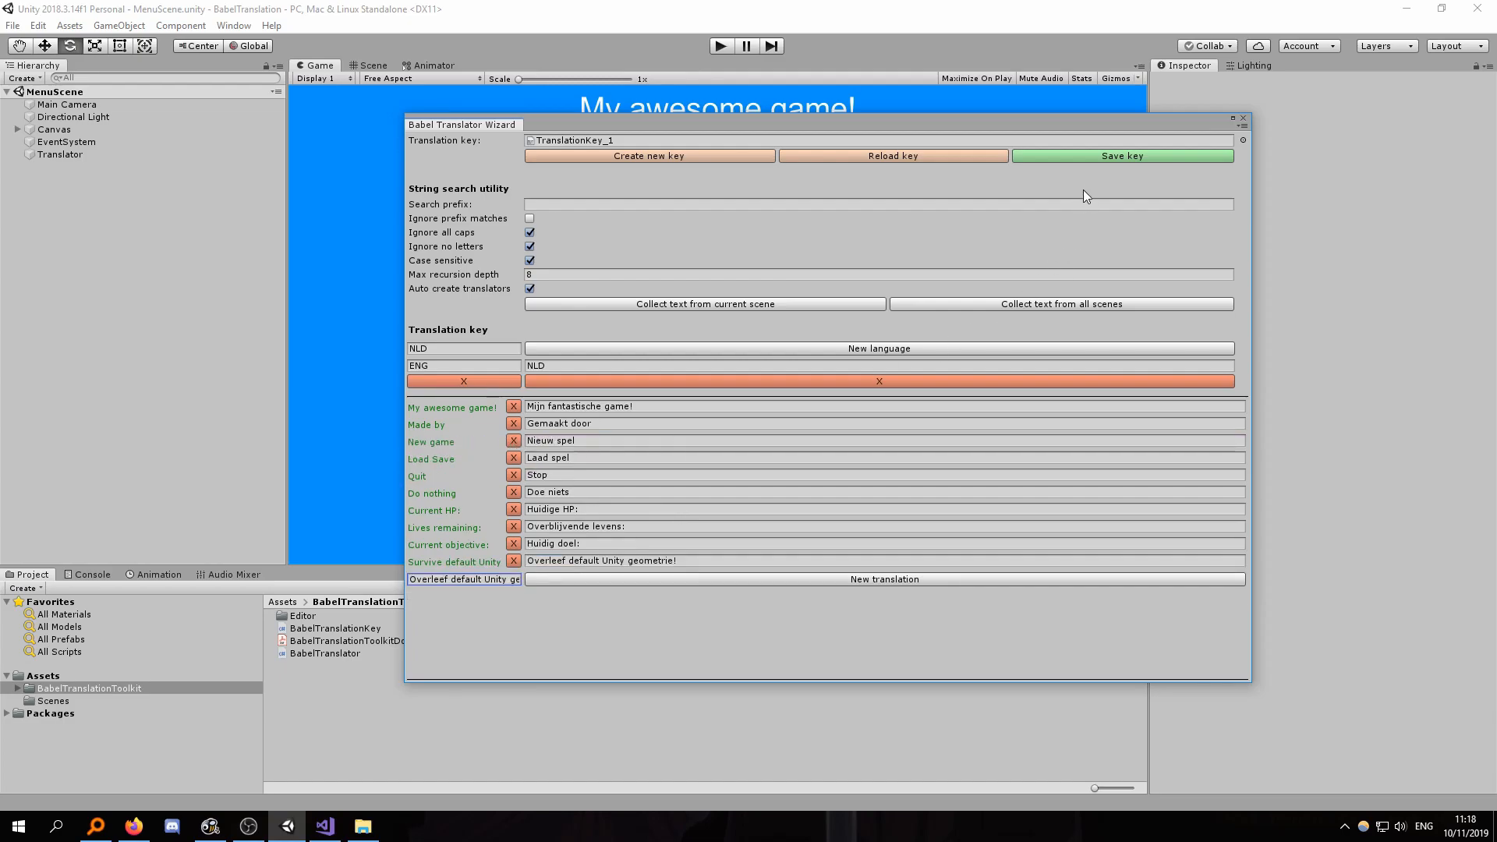
click(1085, 157)
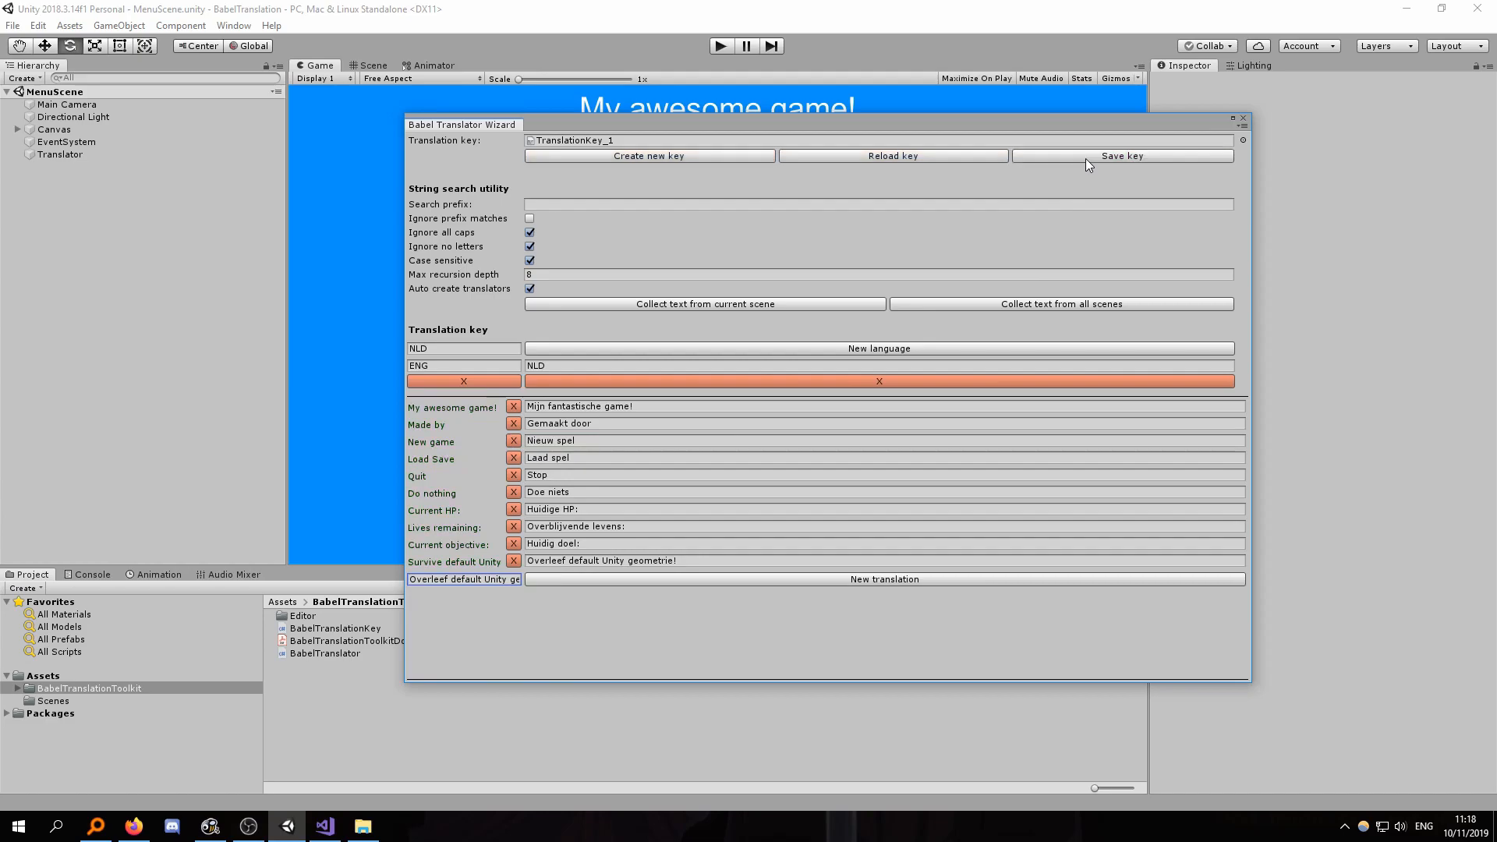
click(1243, 119)
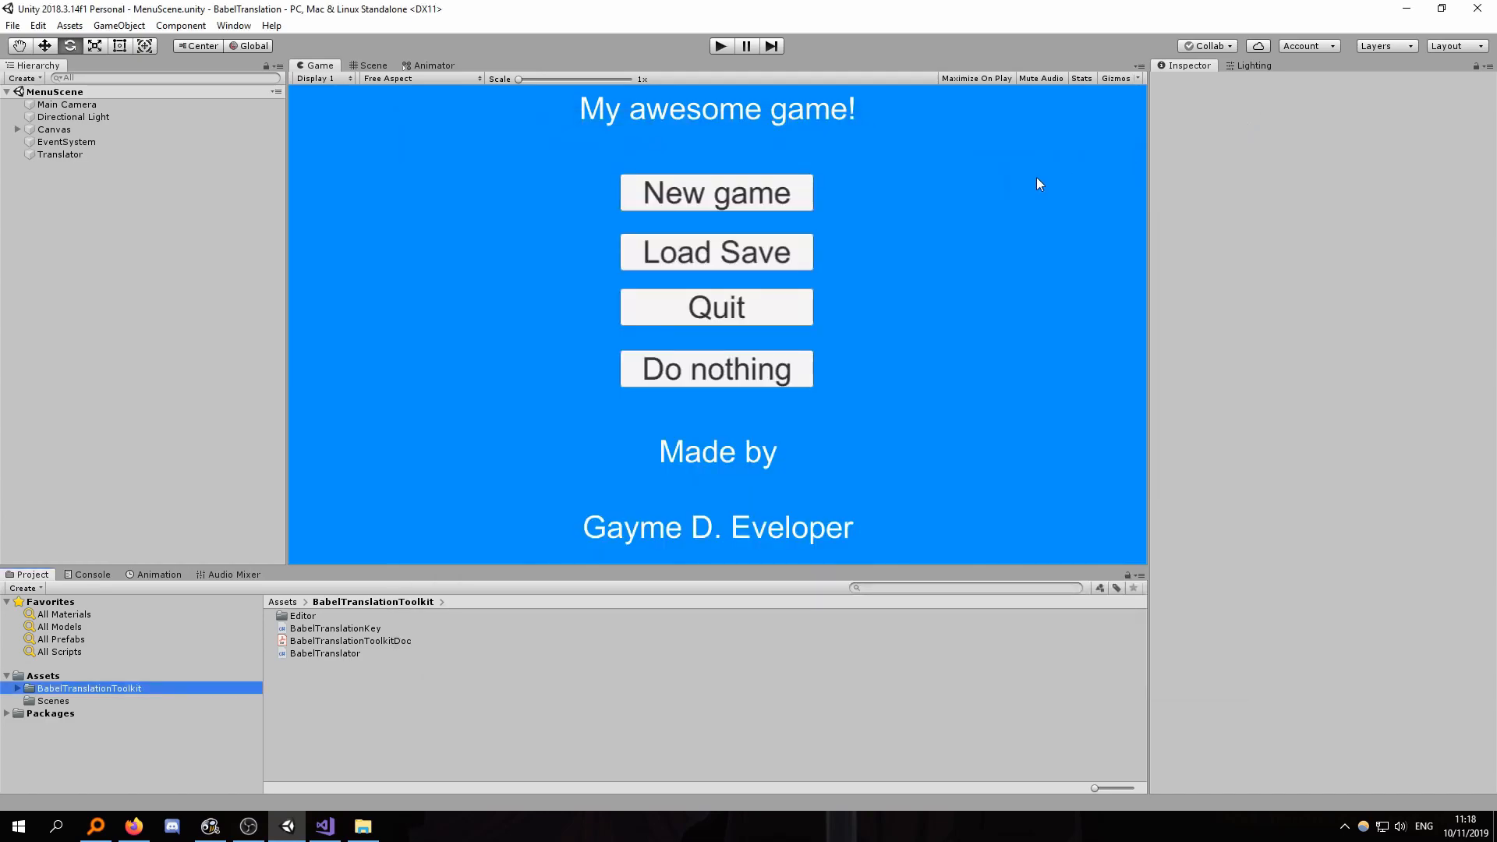
Enable Show Default GUI on the Translator object of the menu scene
click(178, 156)
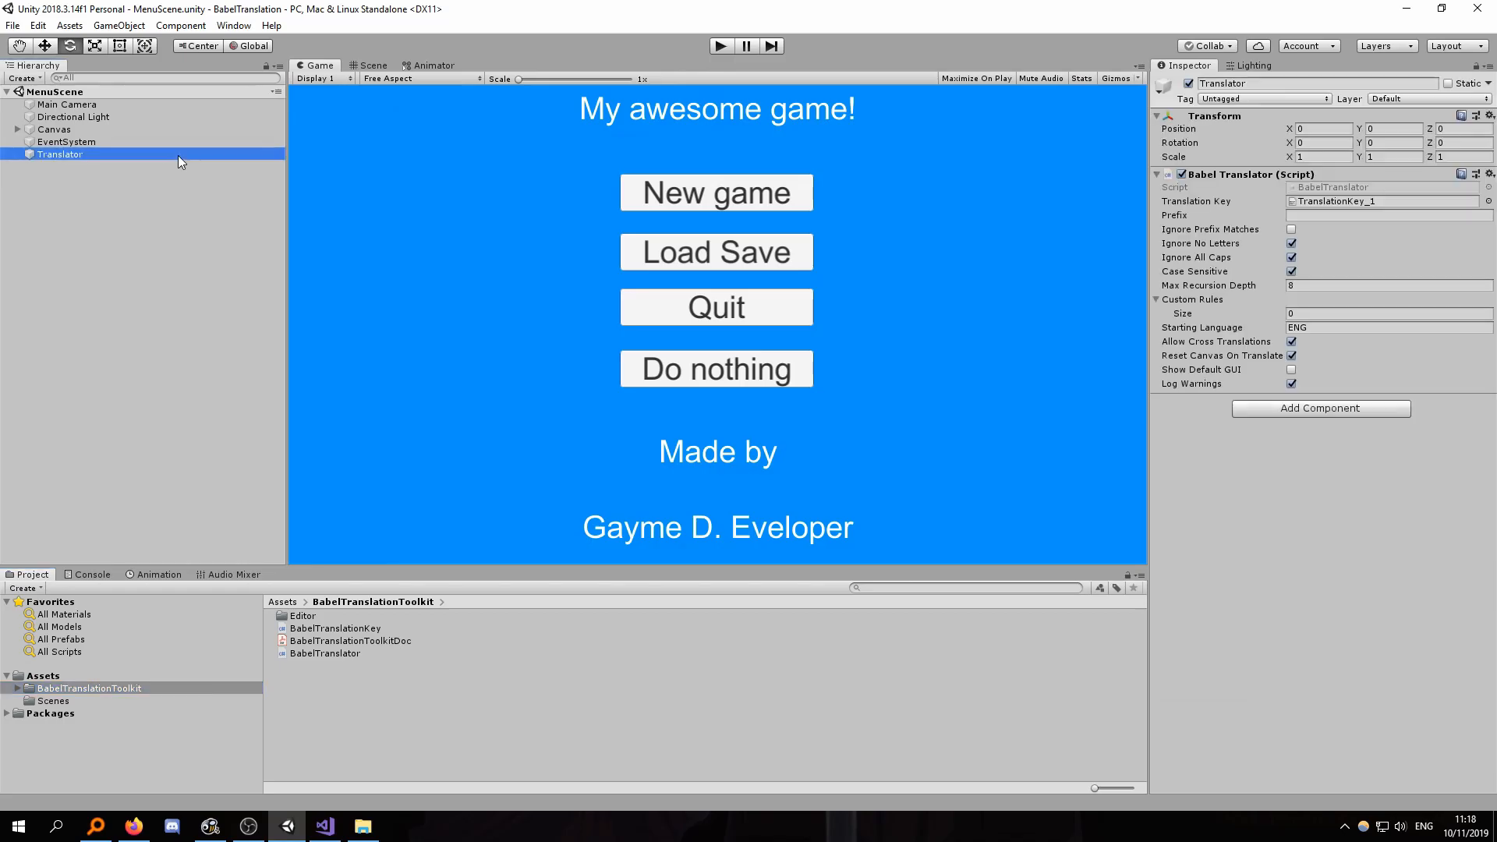
click(1290, 384)
click(1291, 370)
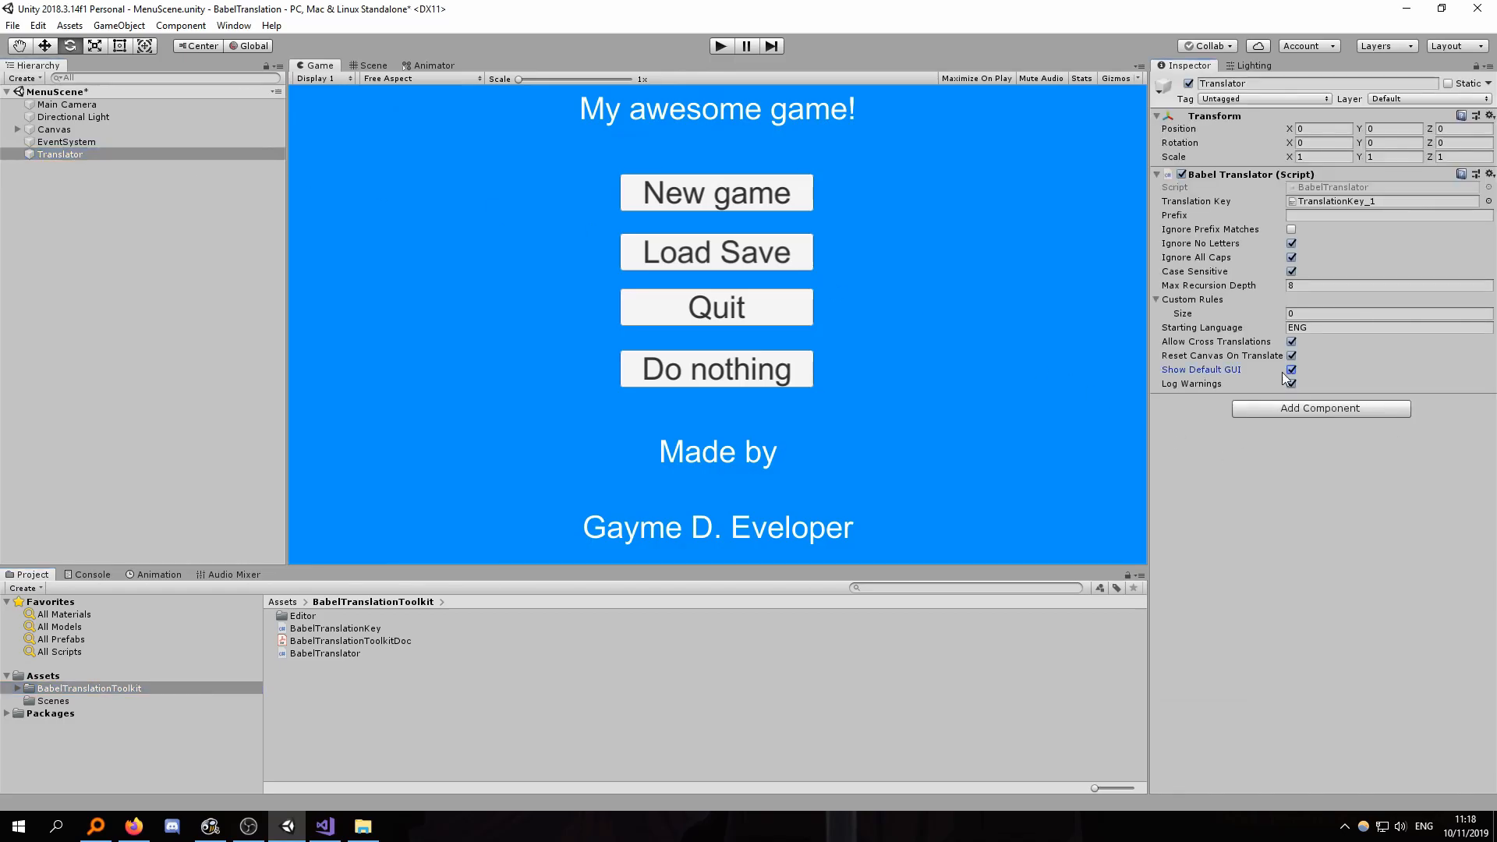
Run the menu scene and test switching its text between NLD and ENG, ending on NLD
click(719, 48)
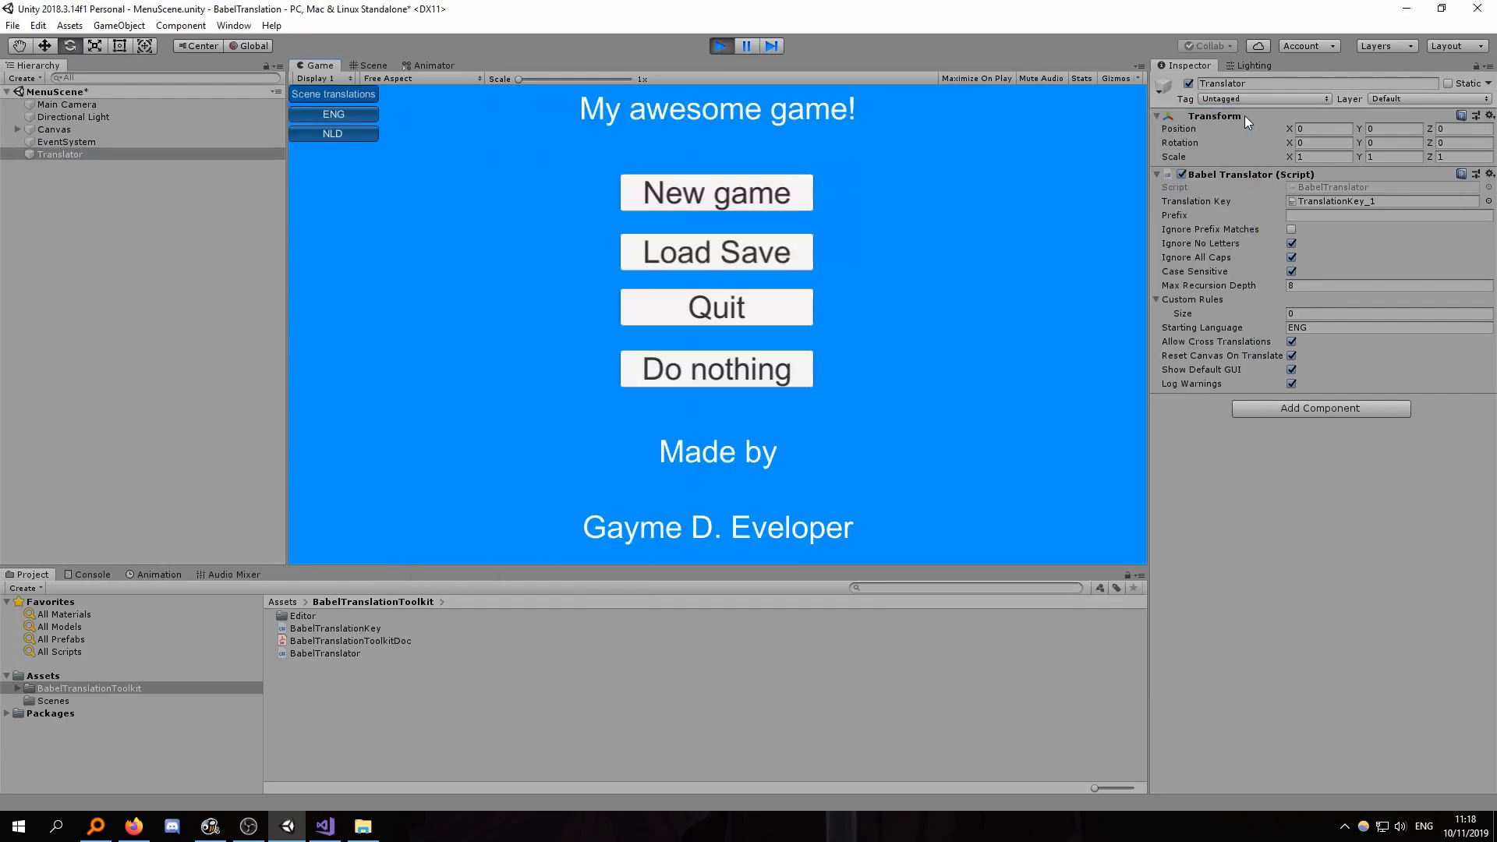
click(356, 135)
click(354, 115)
click(356, 132)
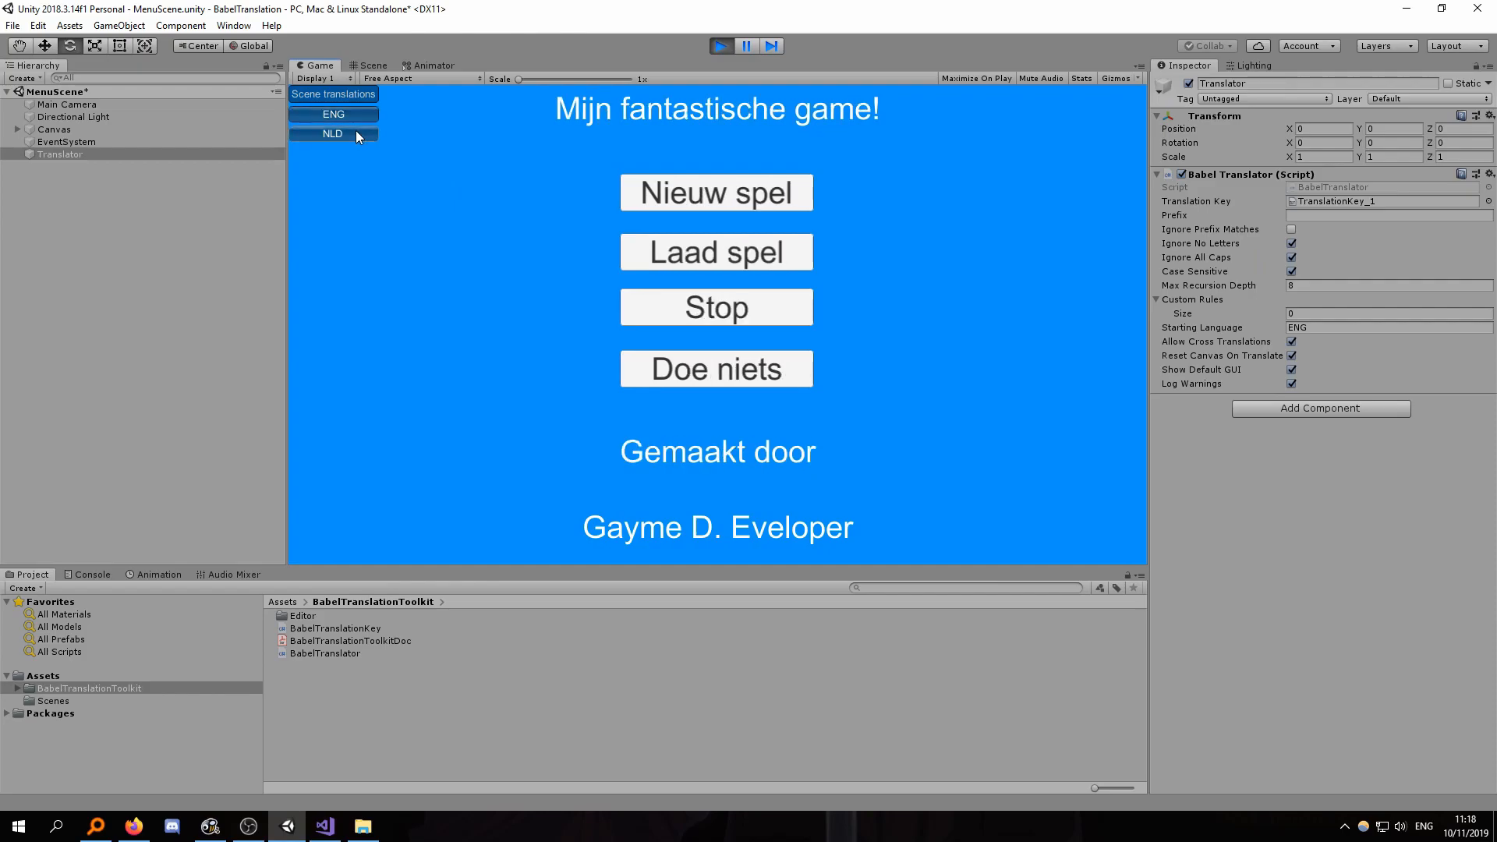
Start a new game, enable Show Default GUI on the game scene's Translator, and switch that scene to NLD
click(698, 192)
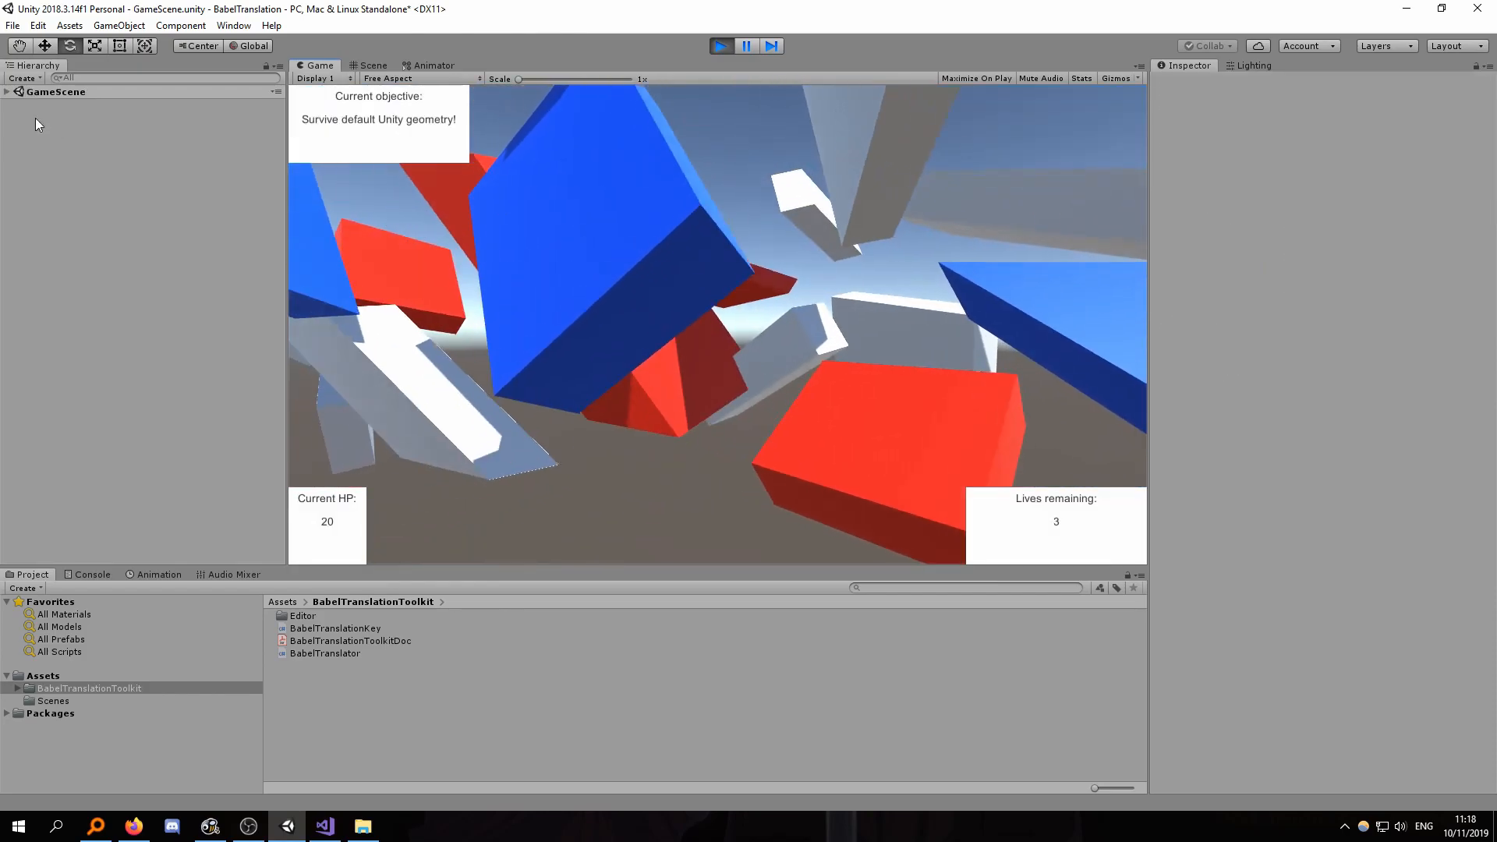
click(7, 92)
click(63, 154)
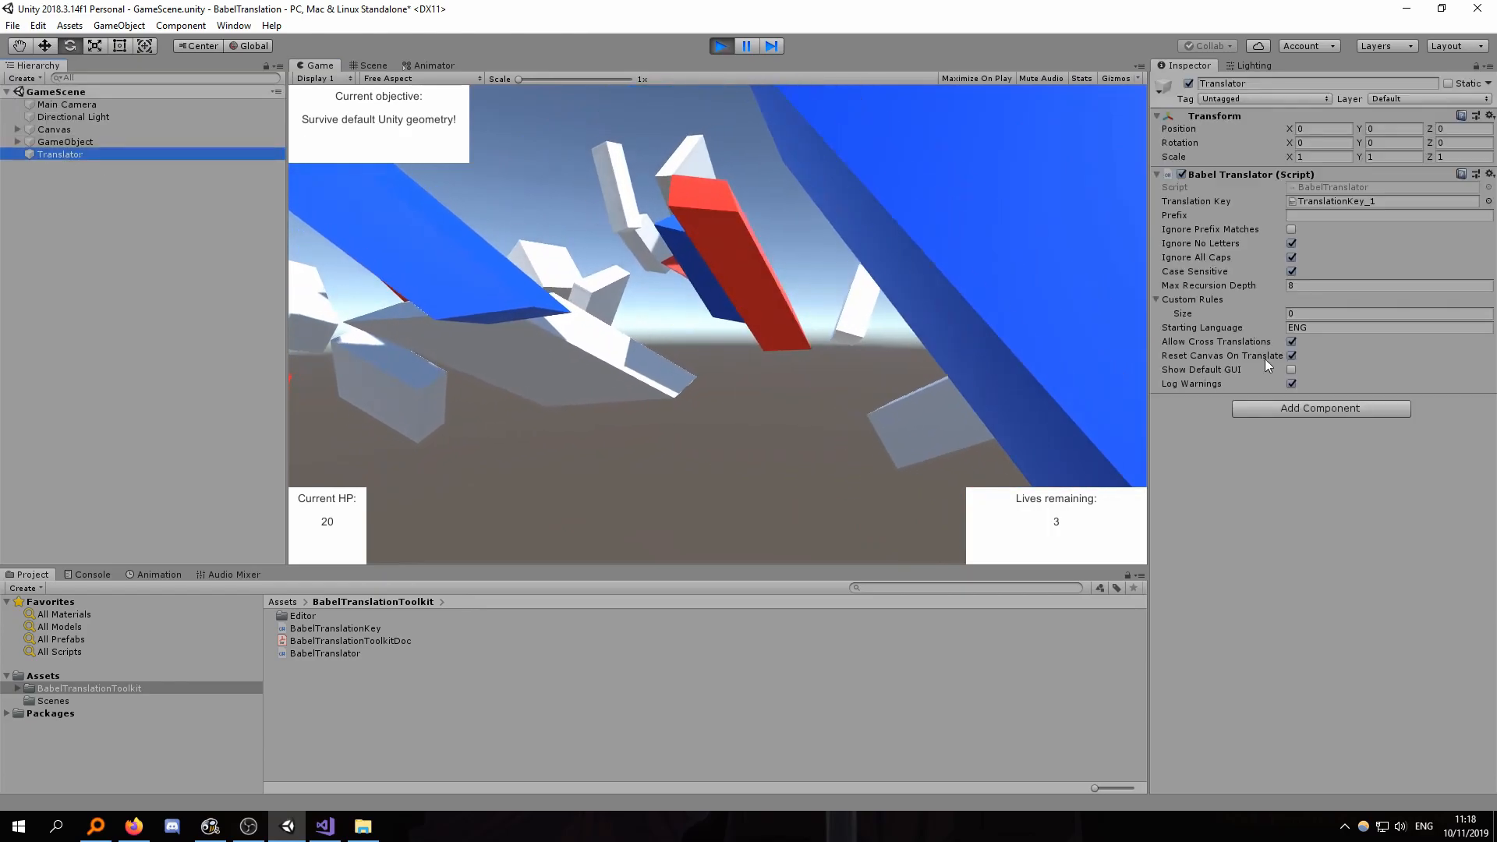
click(1291, 370)
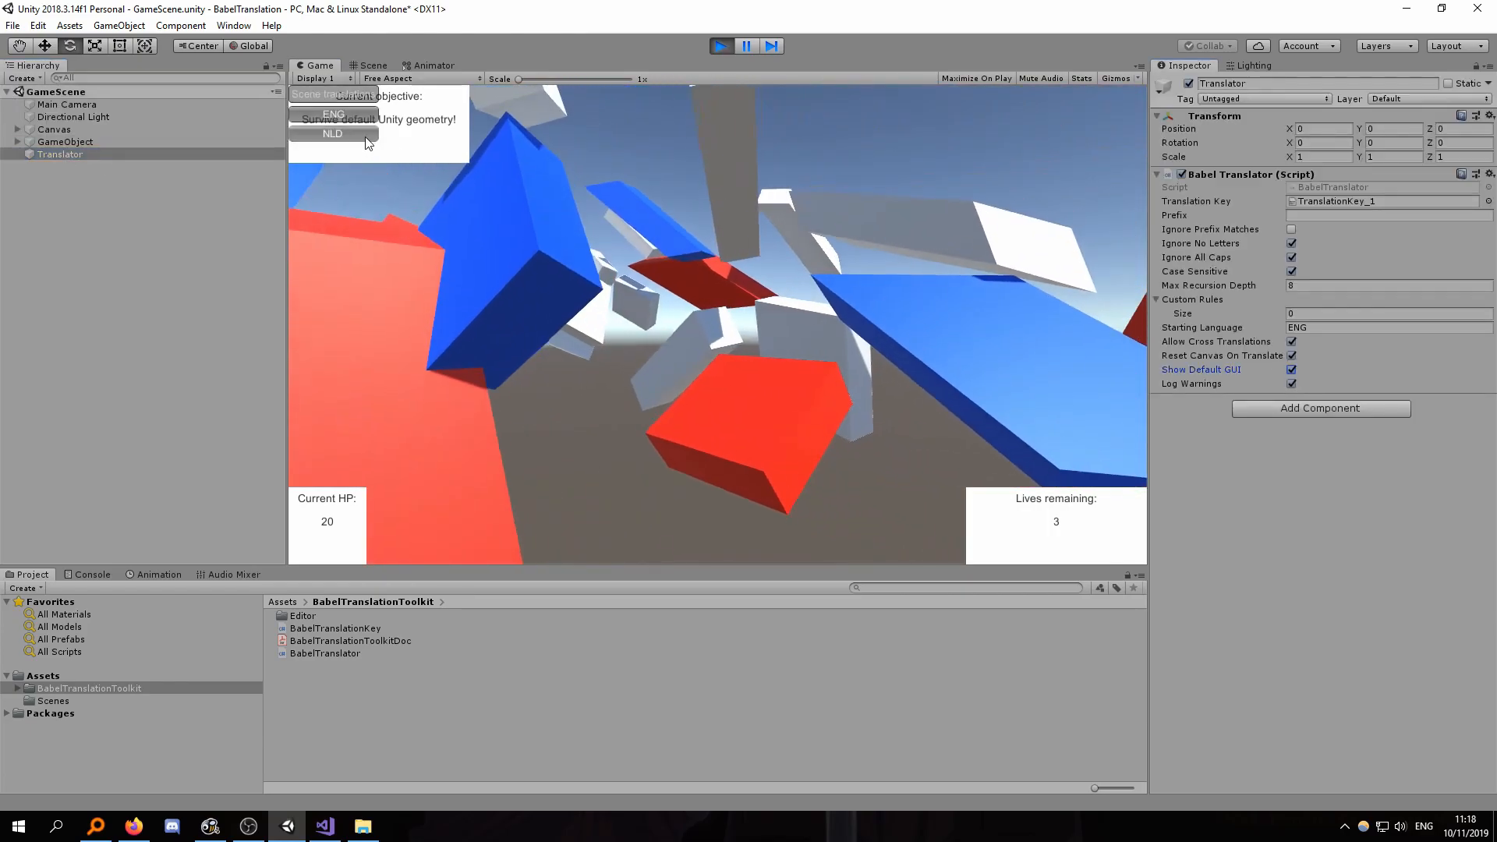
click(367, 135)
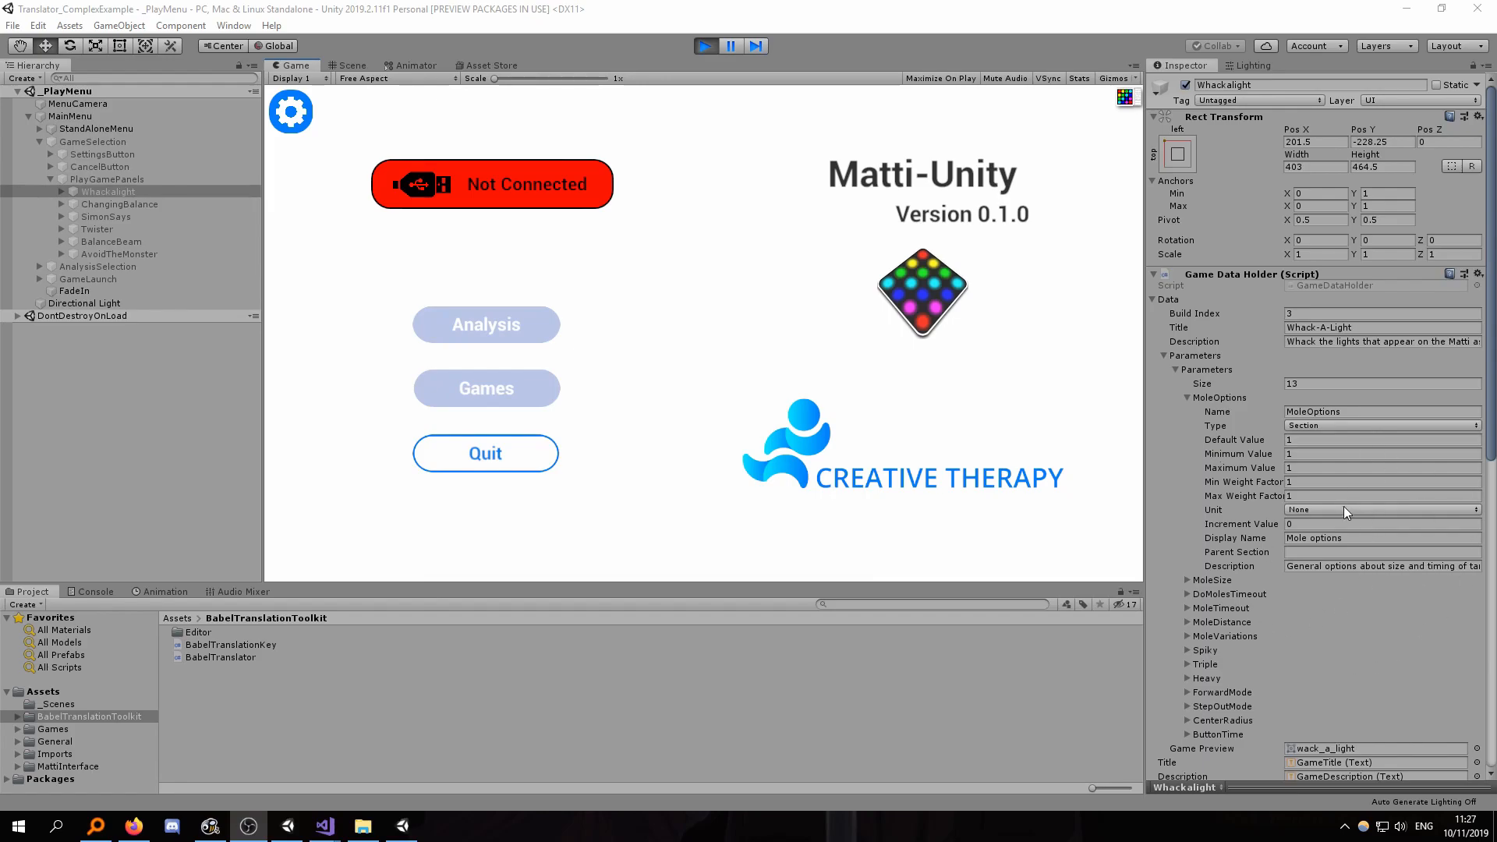
Inspect the Display Name and Description fields of Whackalight's MoleOptions parameter
click(1346, 538)
click(1359, 540)
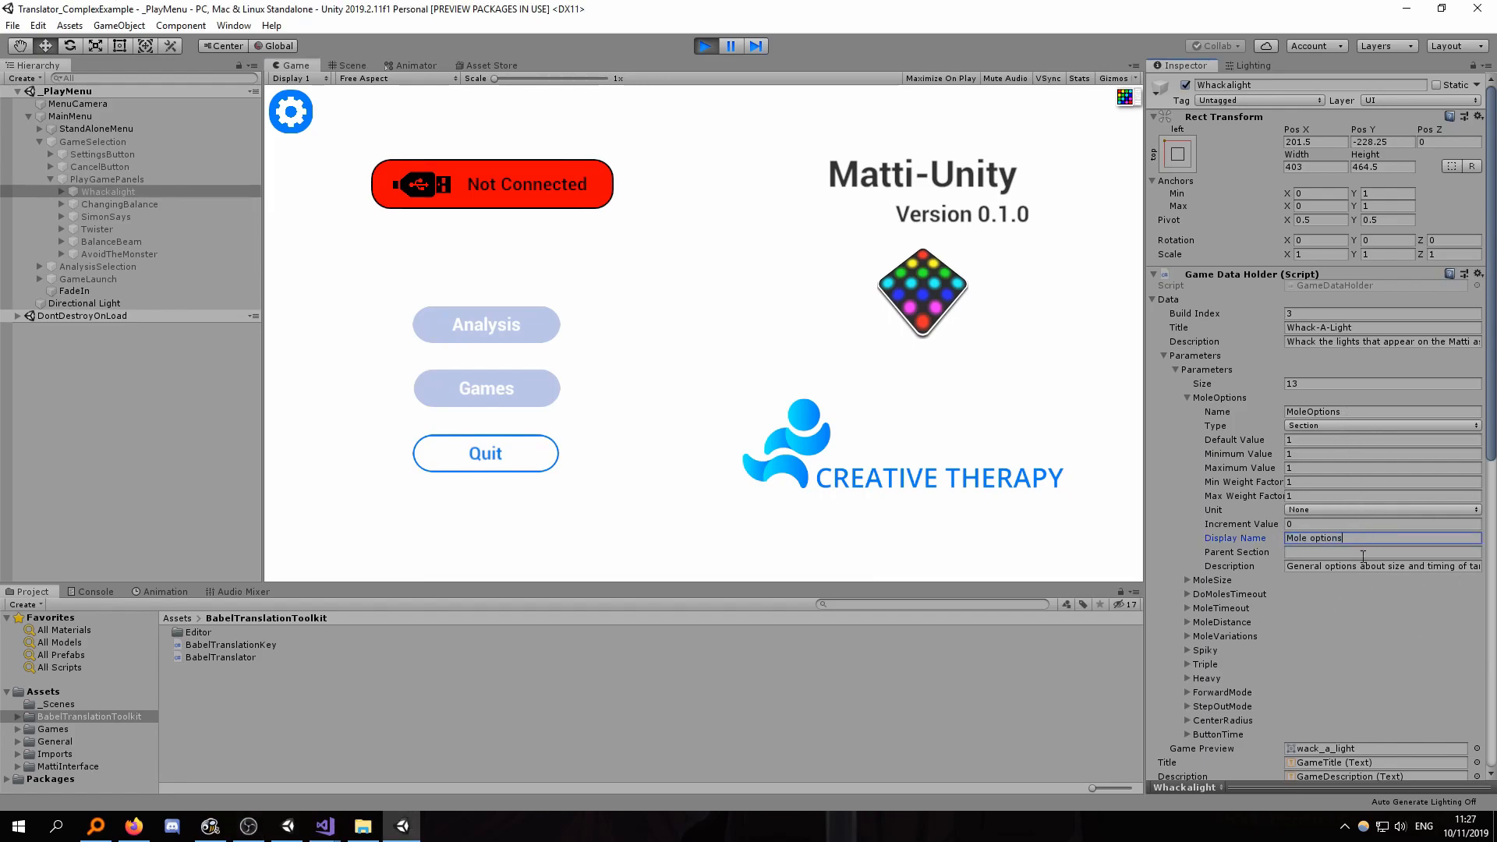
click(1362, 567)
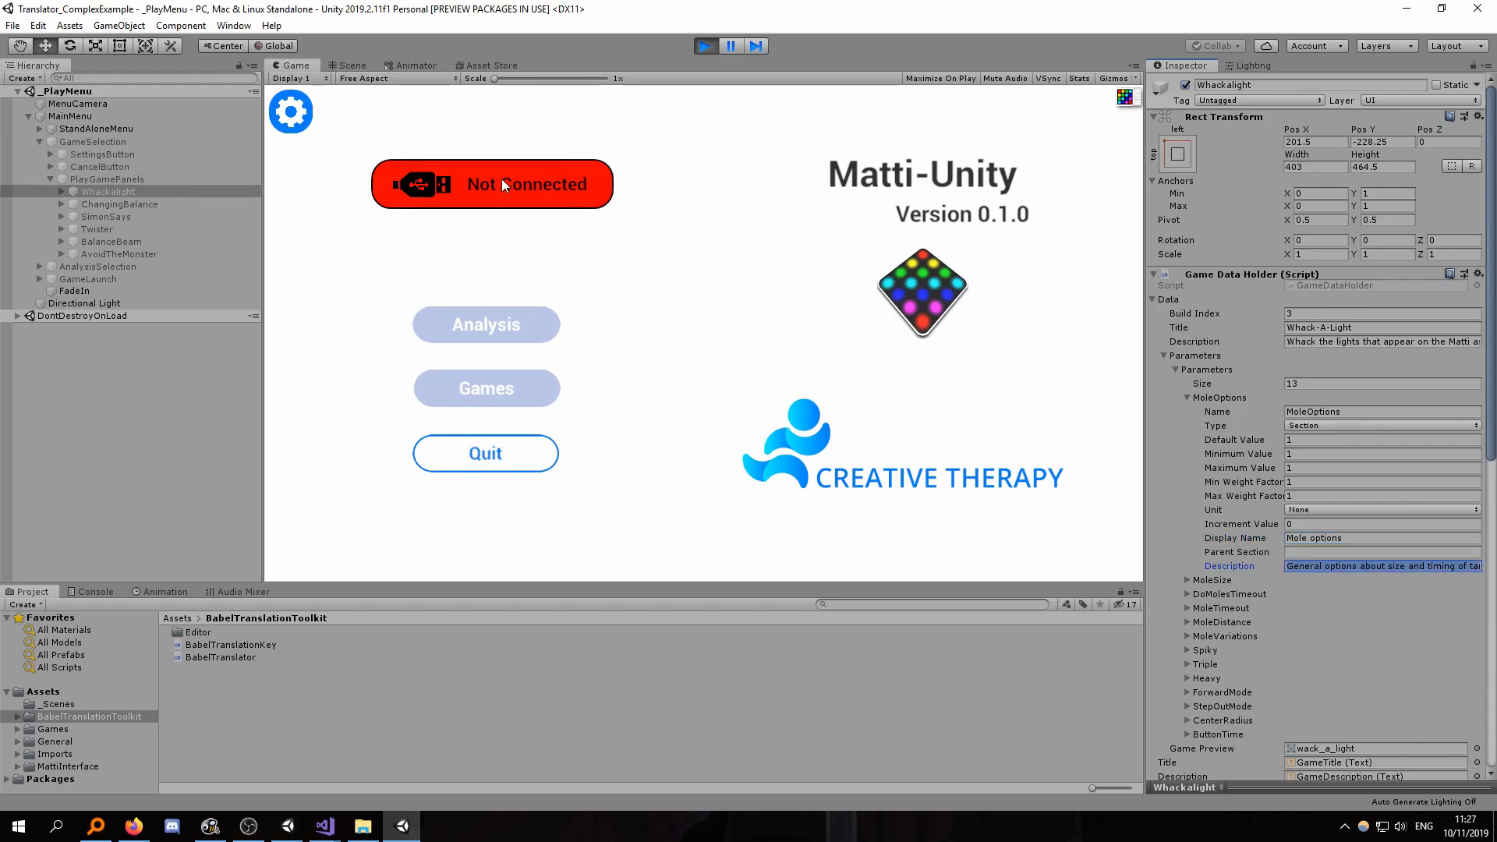
Connect the device in the running Matti-Unity menu, view the Whack-A-Light game's options, and return to the main menu
click(550, 206)
click(562, 269)
click(507, 371)
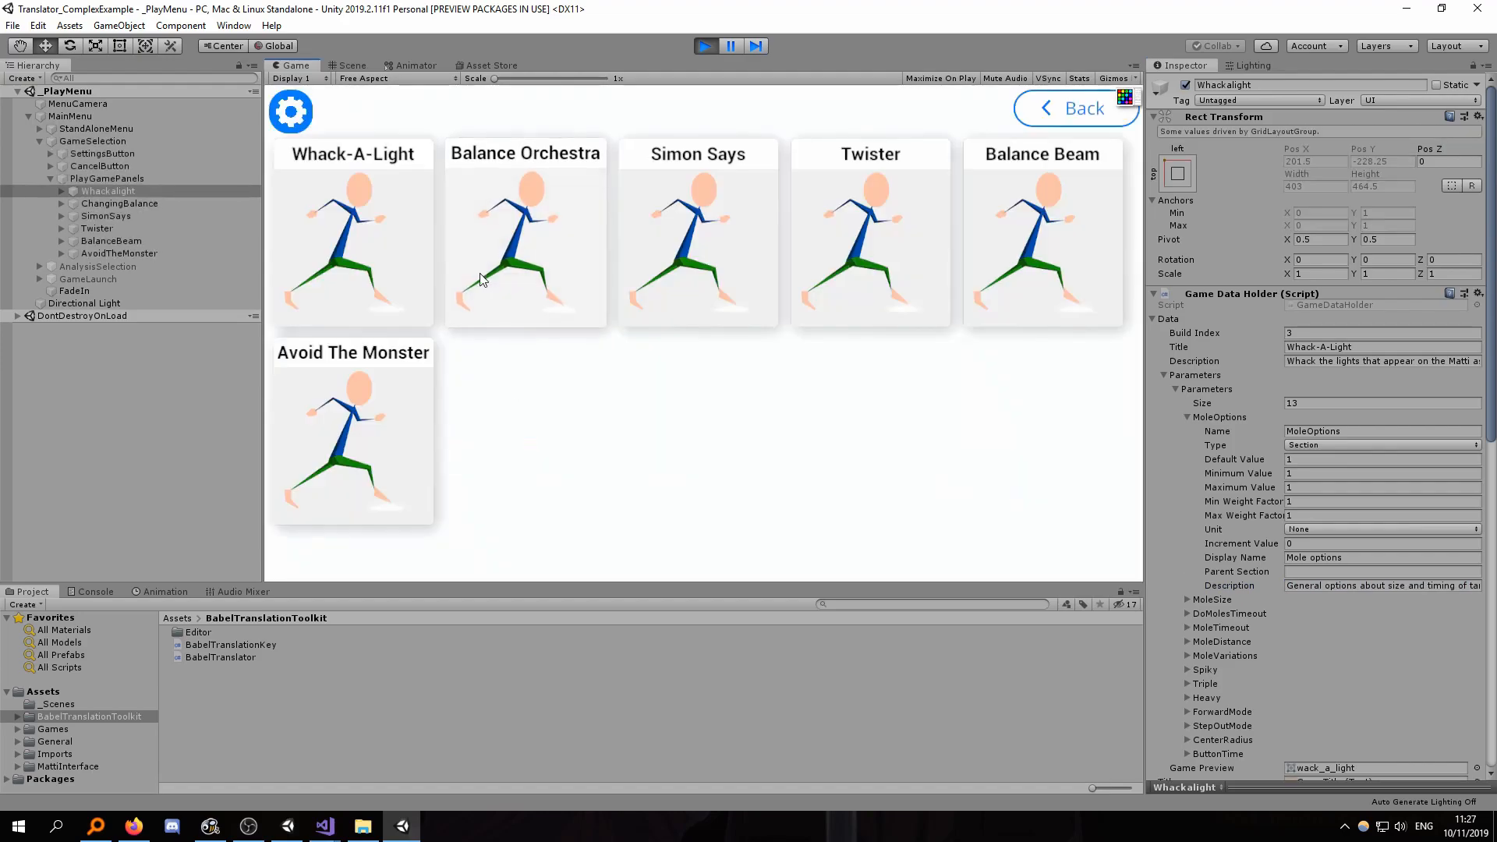
click(391, 266)
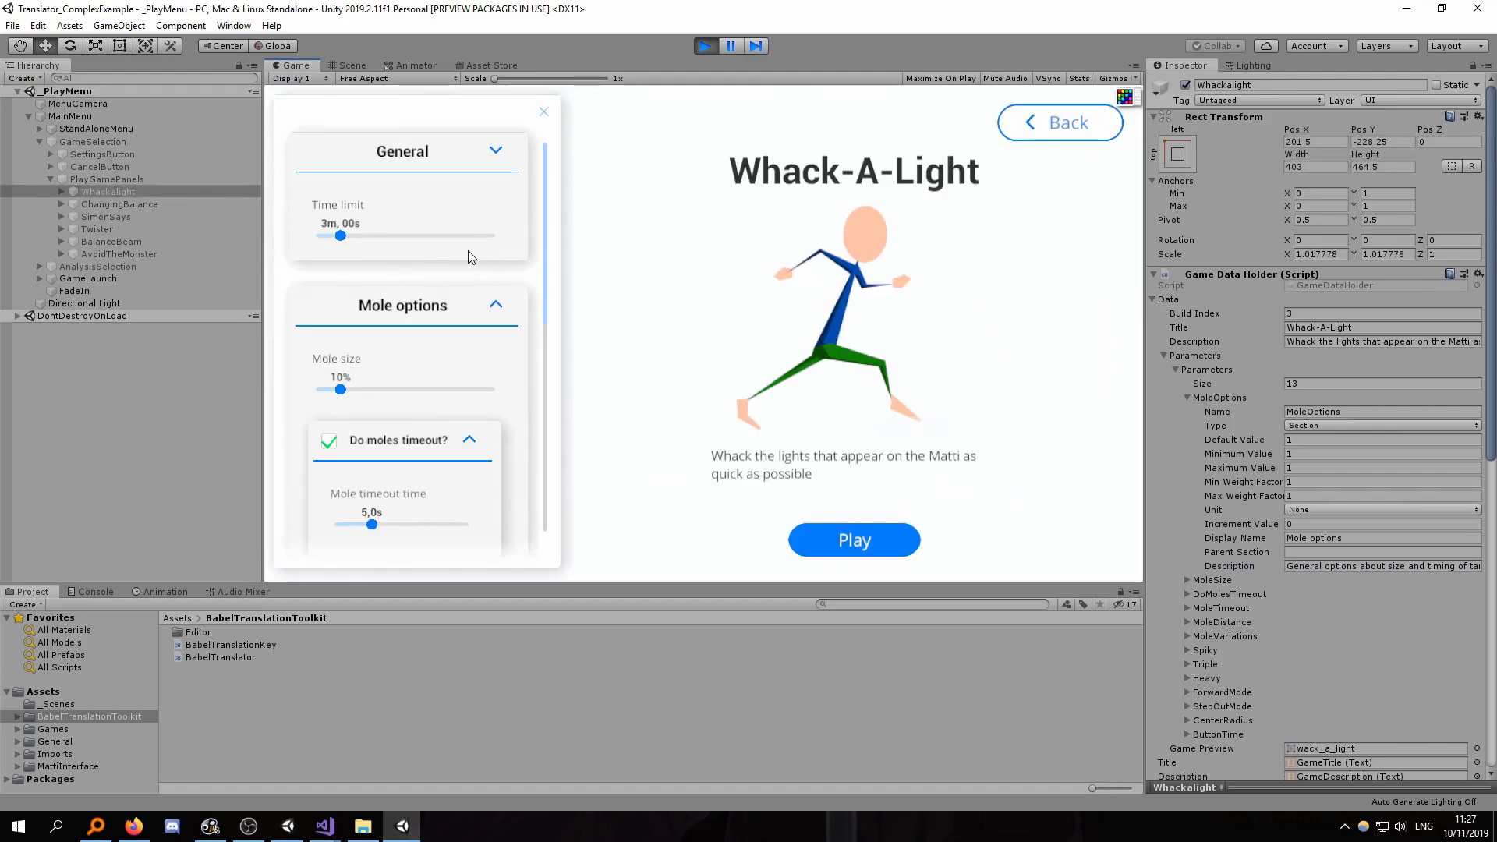
click(1037, 122)
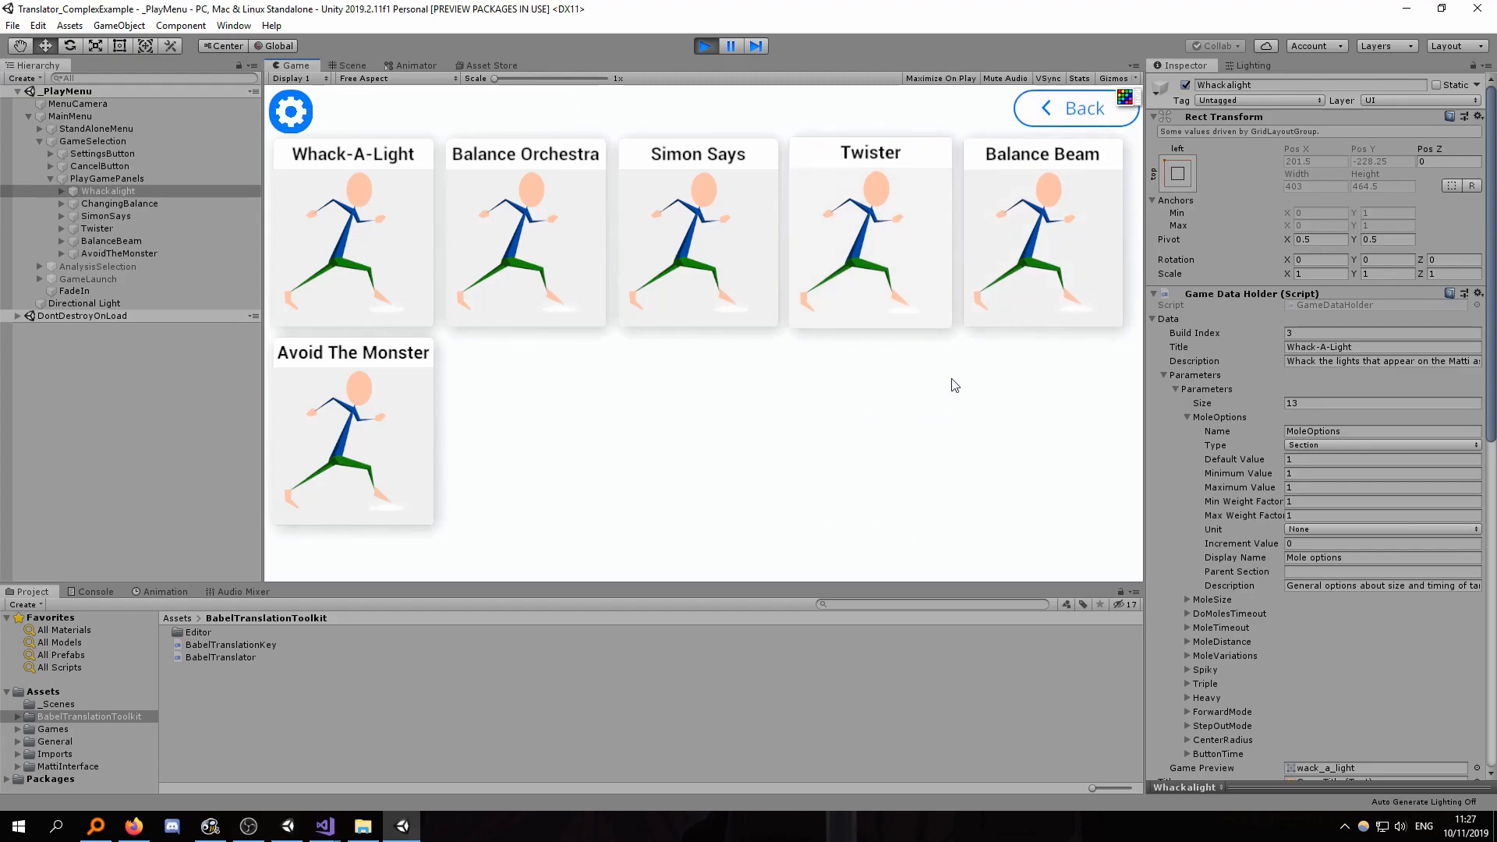
click(1047, 108)
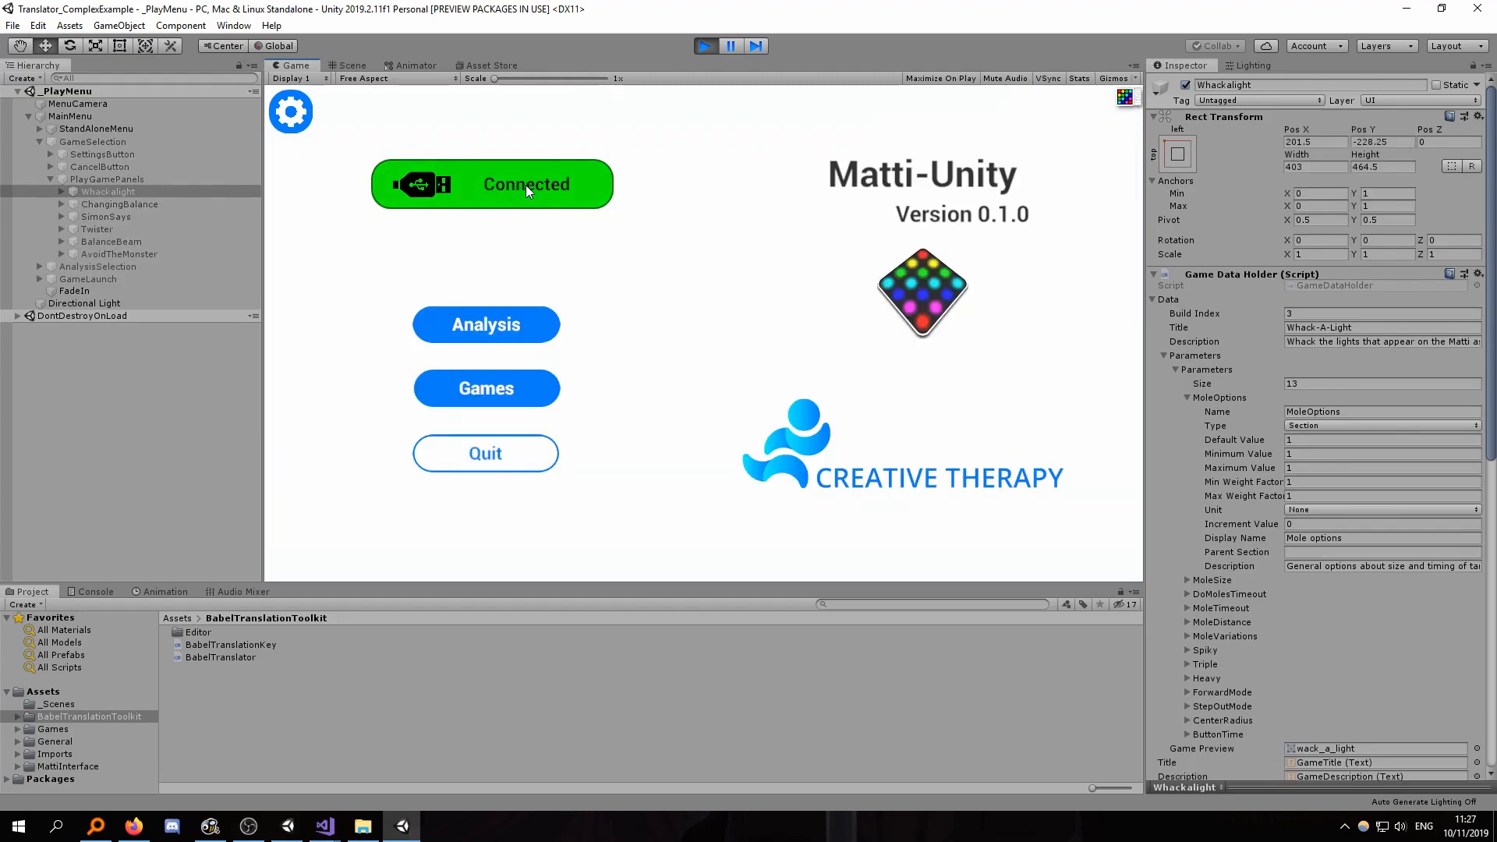
click(519, 185)
click(573, 270)
click(555, 196)
click(1030, 137)
click(1327, 408)
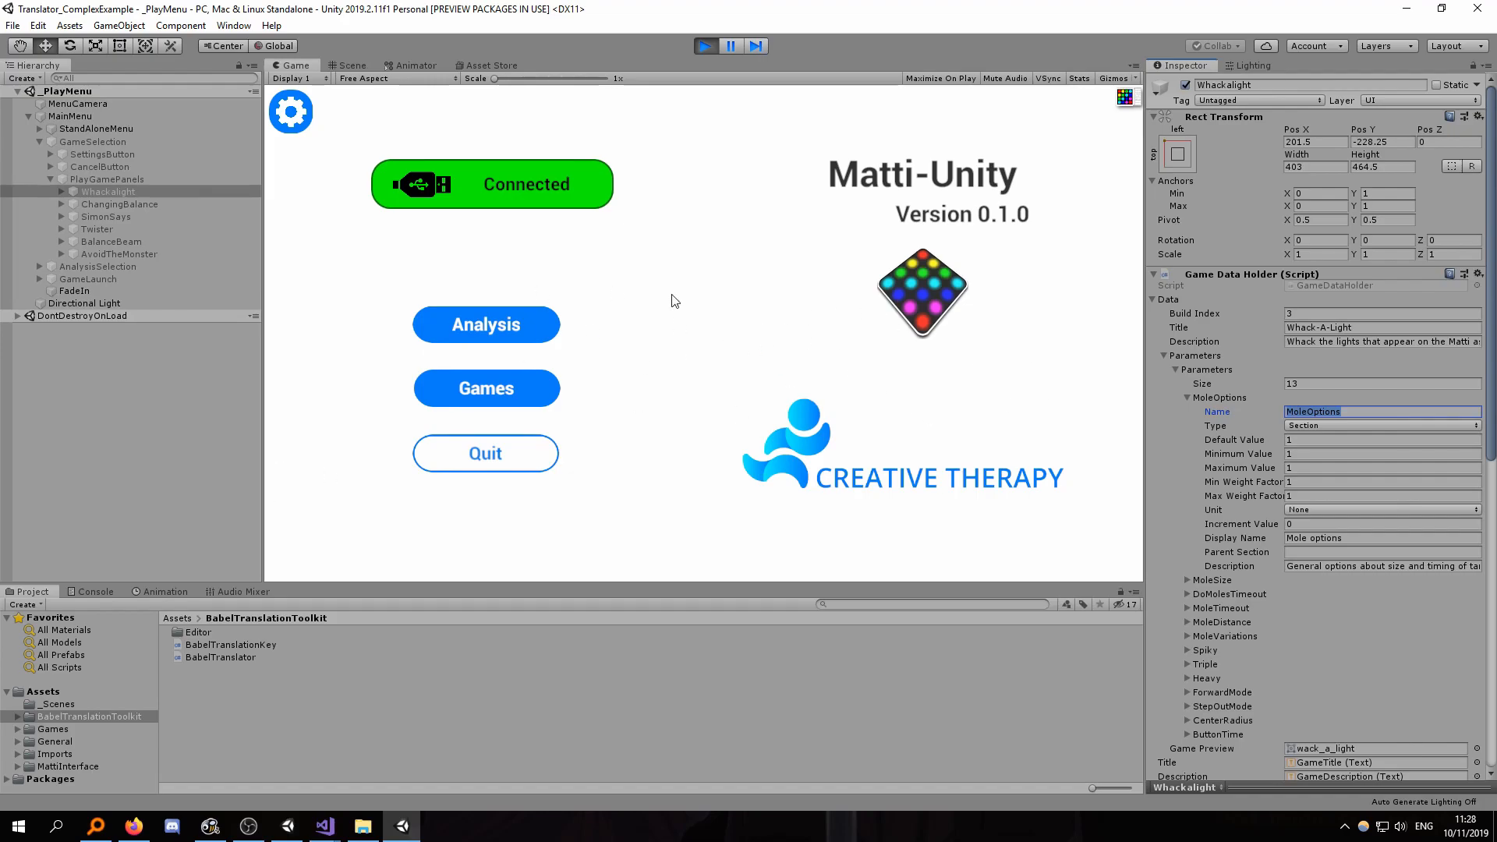
click(832, 476)
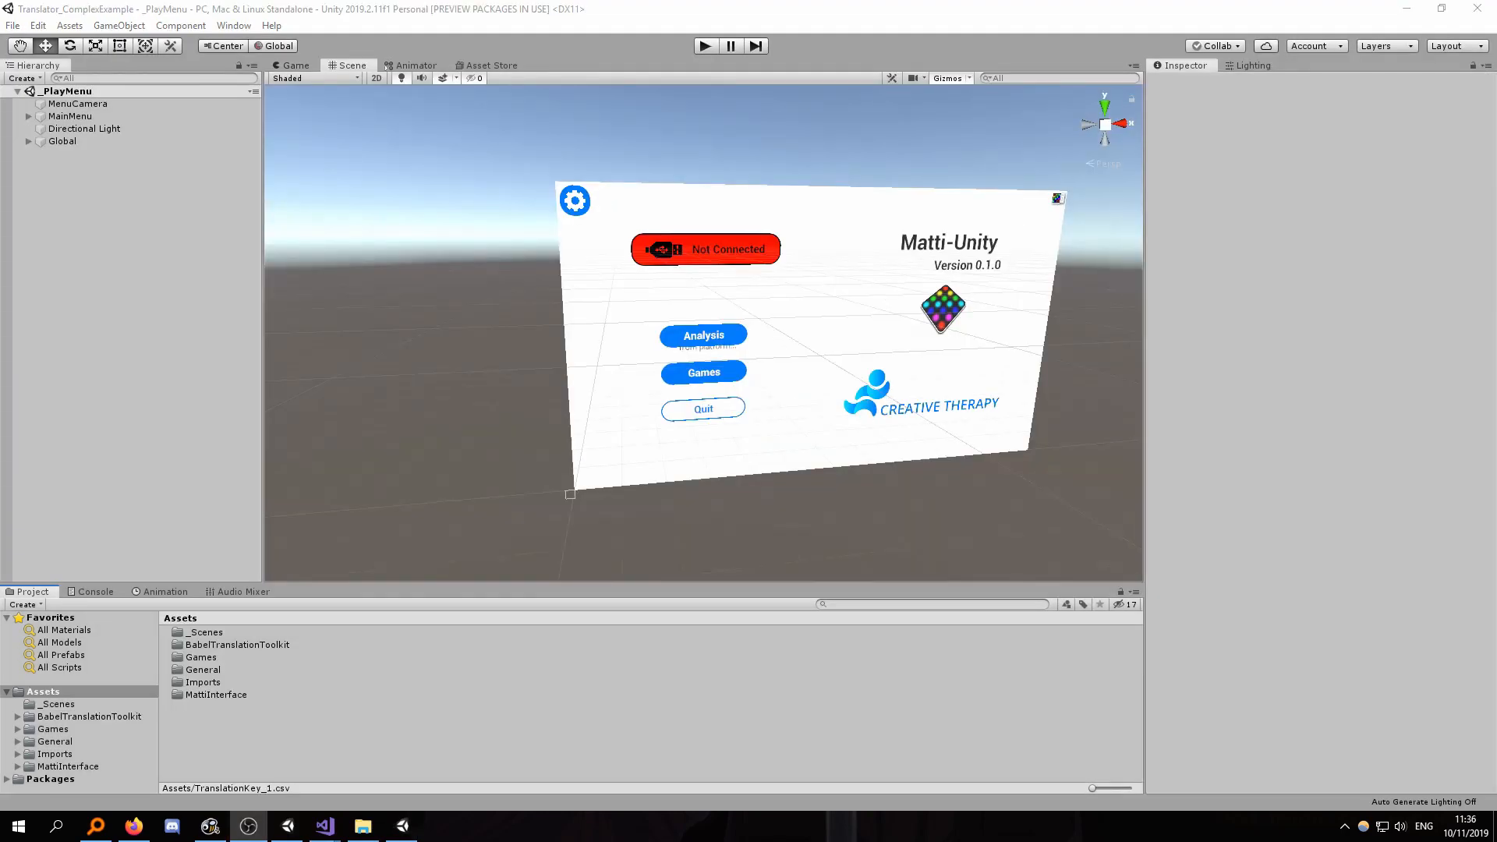
Open the Babel Translation Wizard in the Translator_ComplexExample project and generate a new ENG translation key
click(234, 25)
click(275, 106)
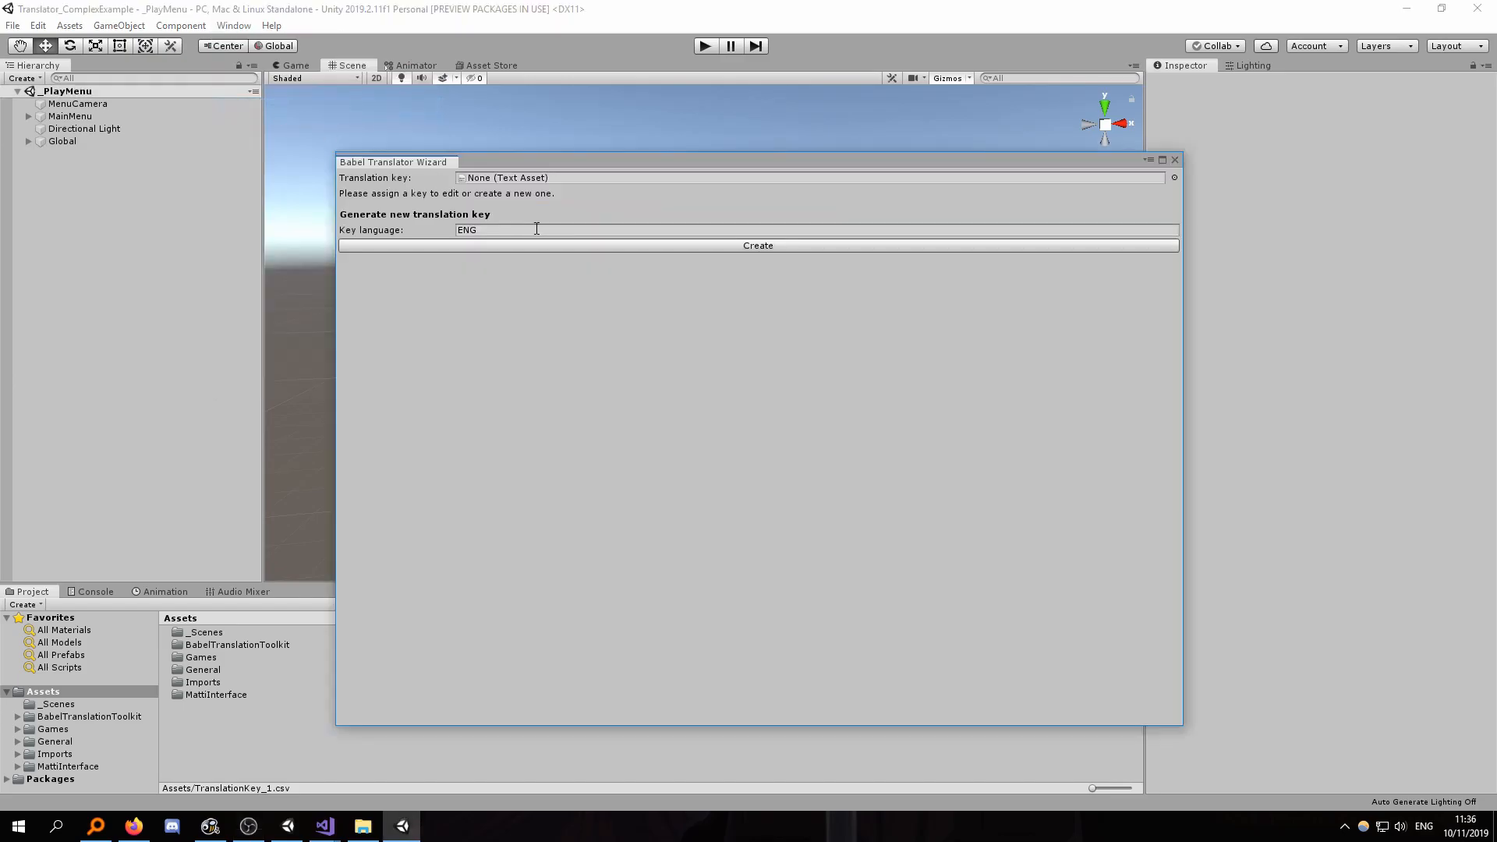
click(563, 245)
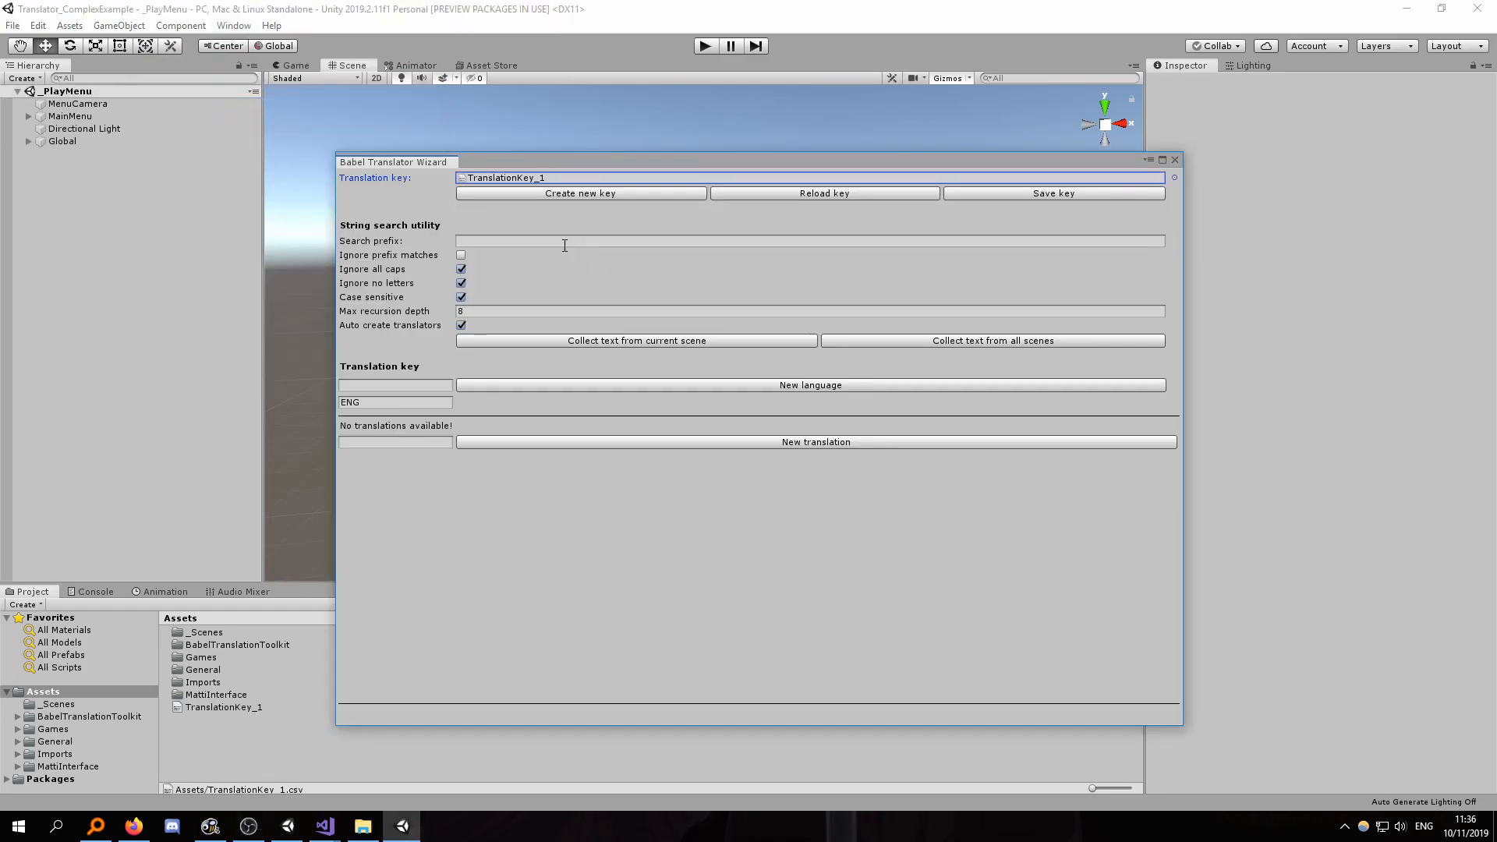
drag(591, 168, 560, 145)
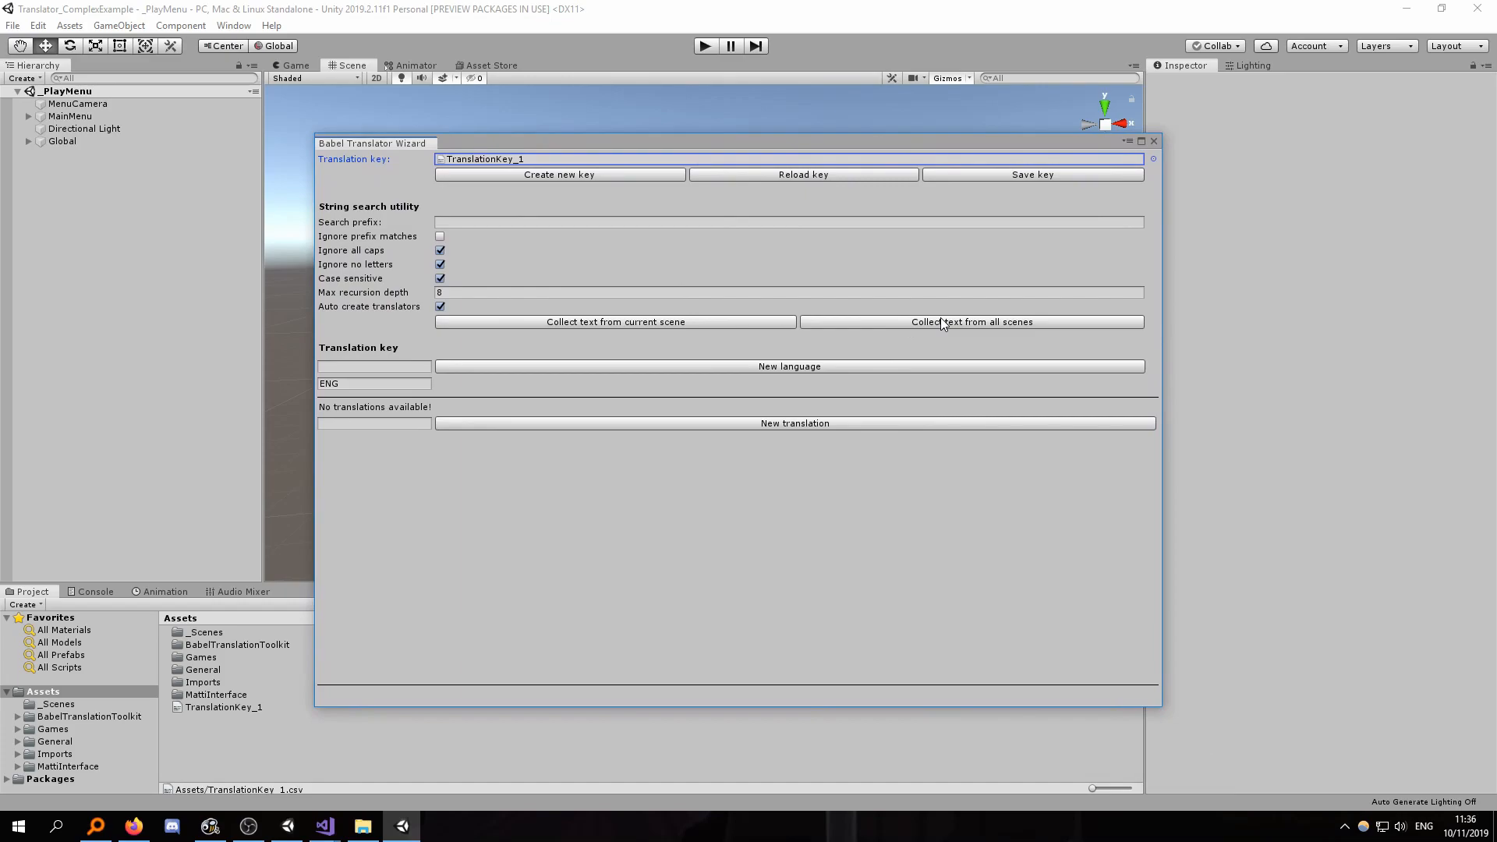
Collect the text from all scenes into TranslationKey_1 and look through the collected entries
click(943, 322)
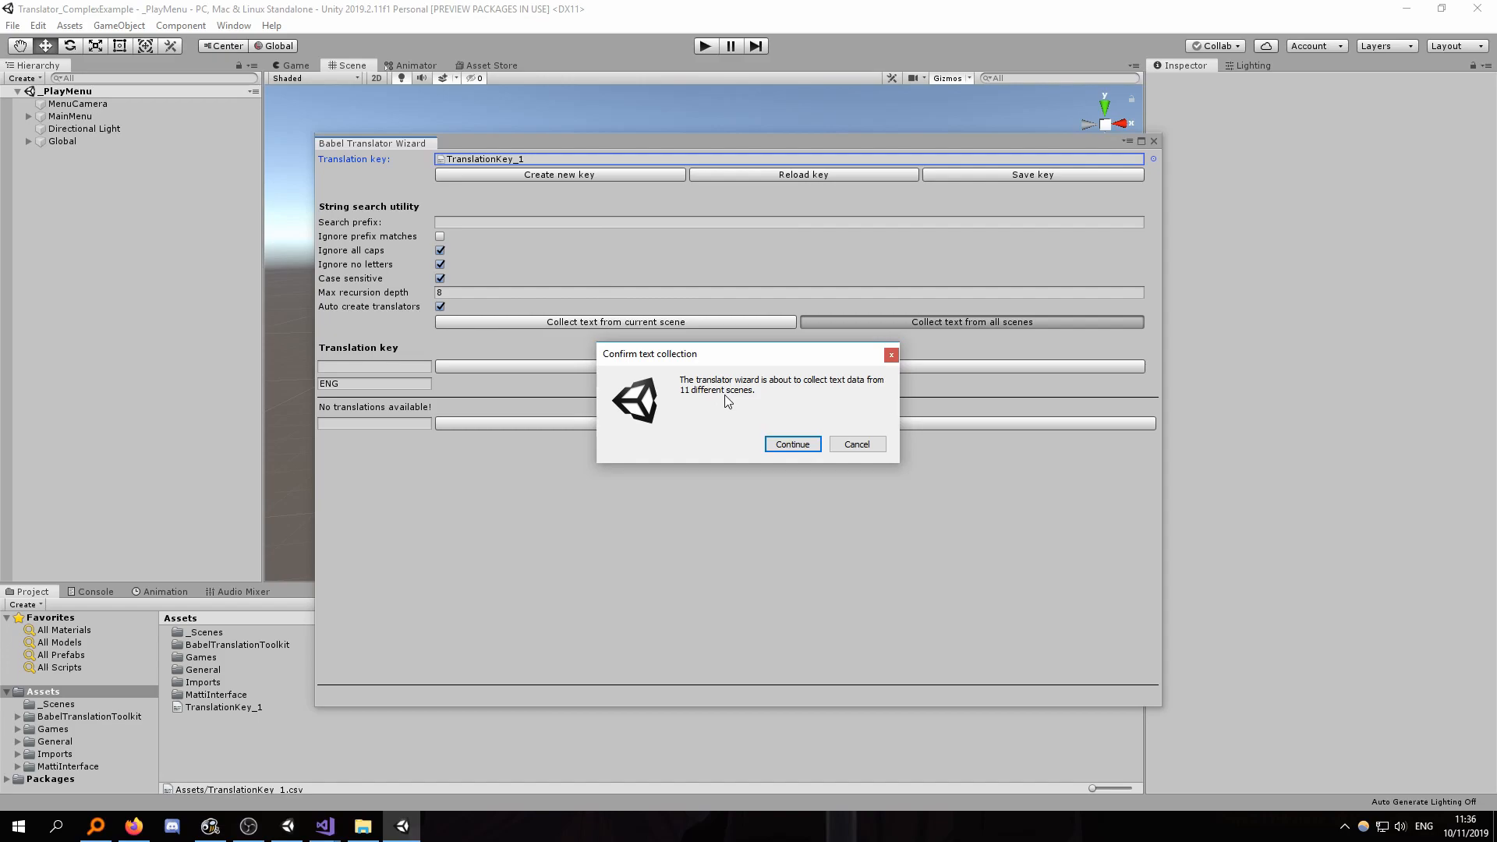
click(782, 445)
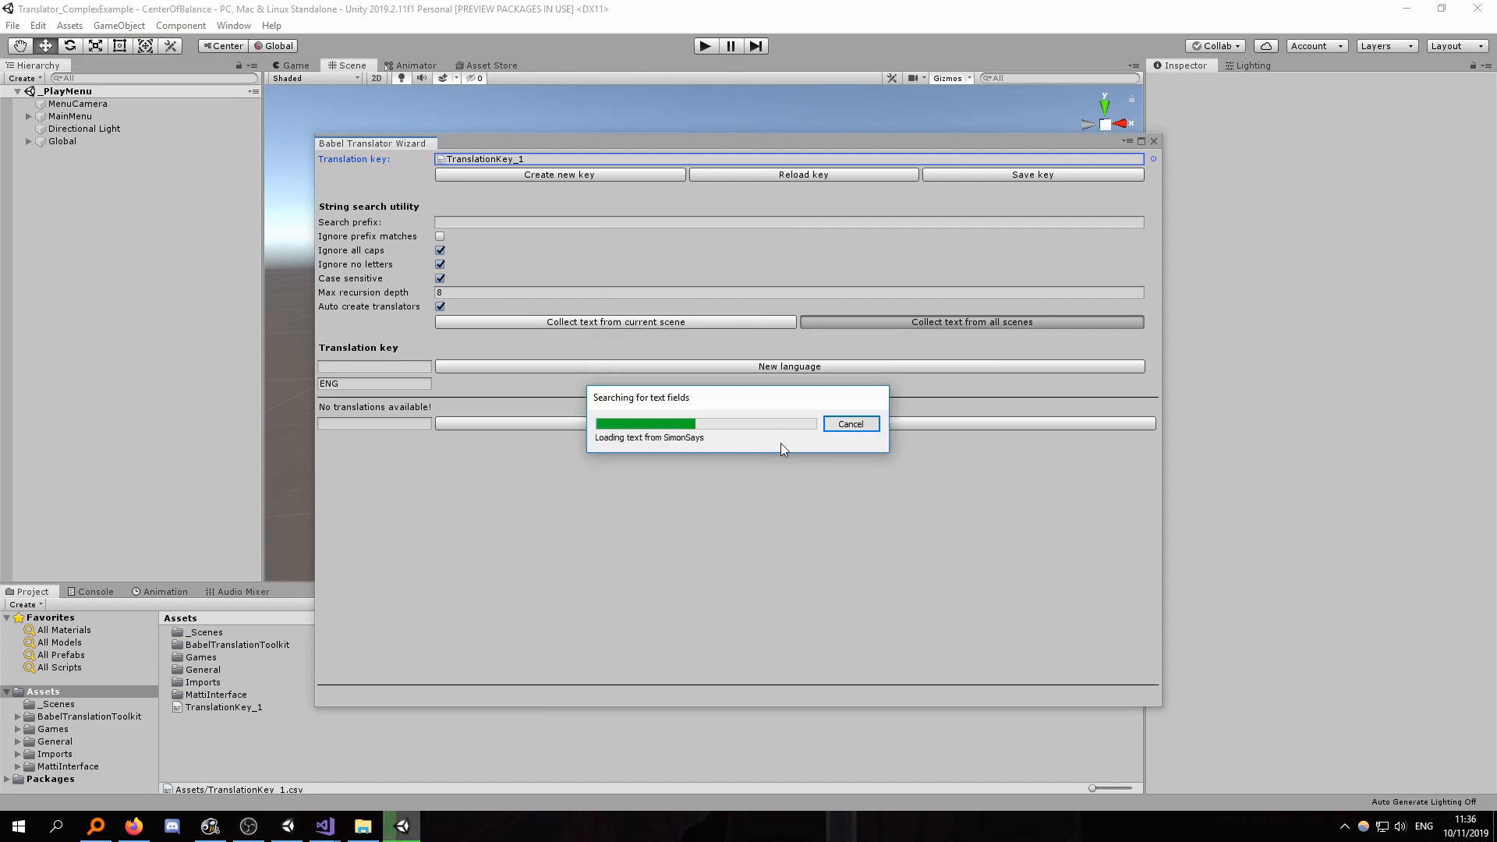
scroll(384, 470, down, 10)
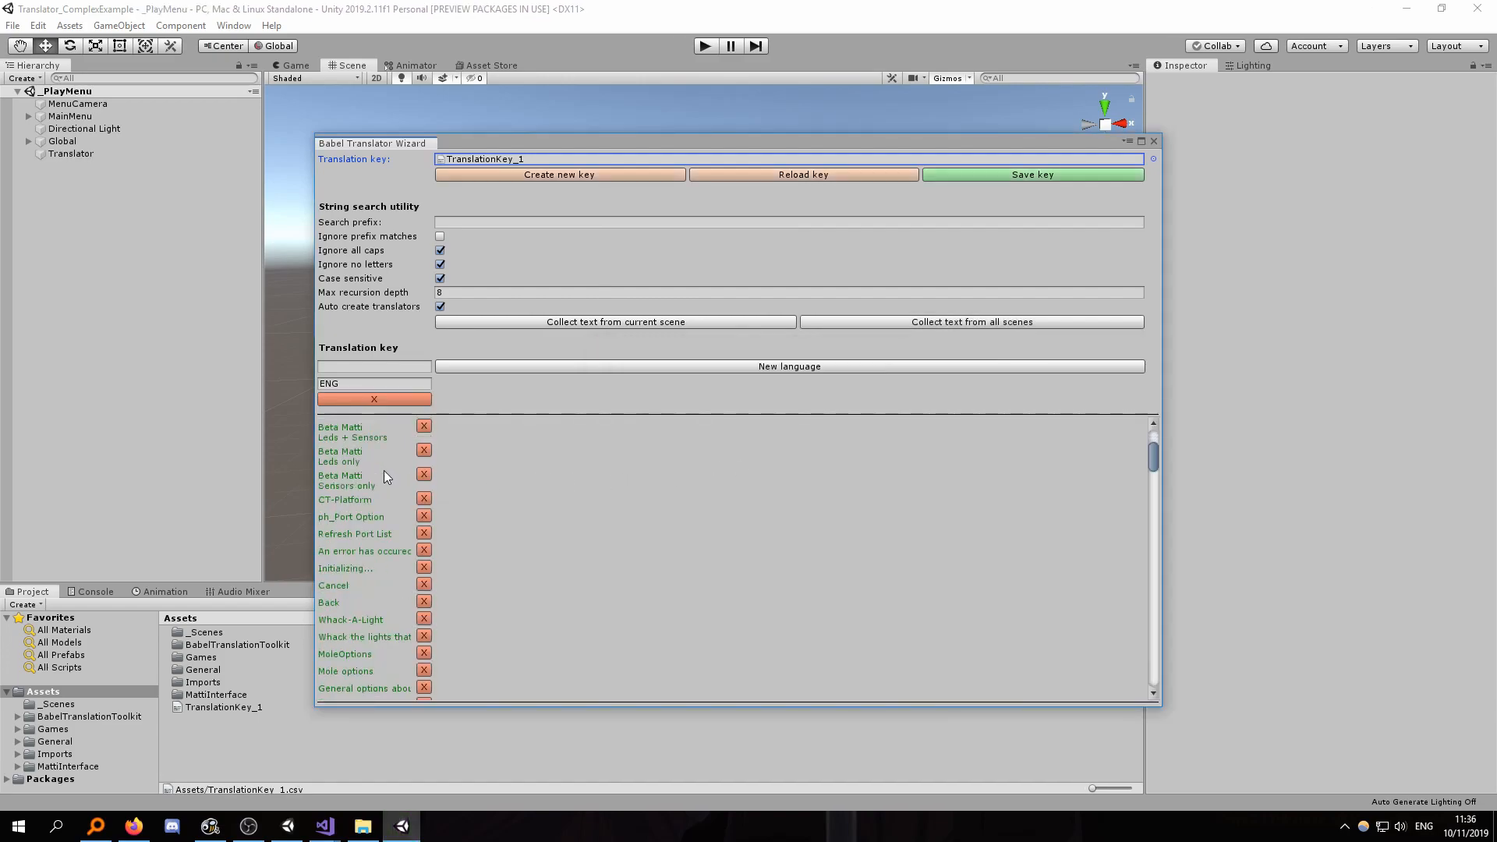
scroll(383, 472, down, 15)
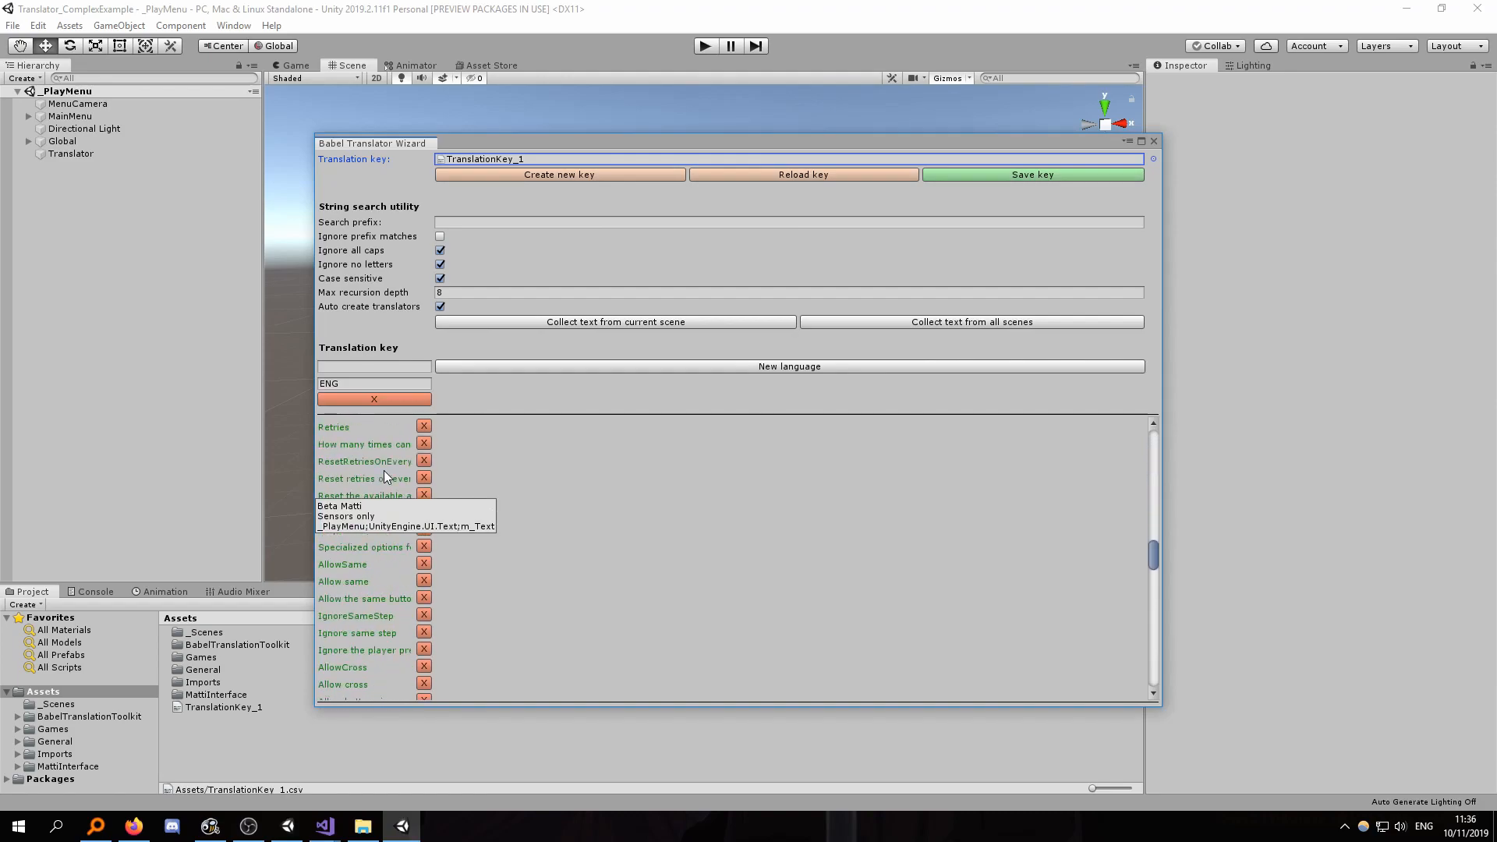
scroll(383, 470, up, 6)
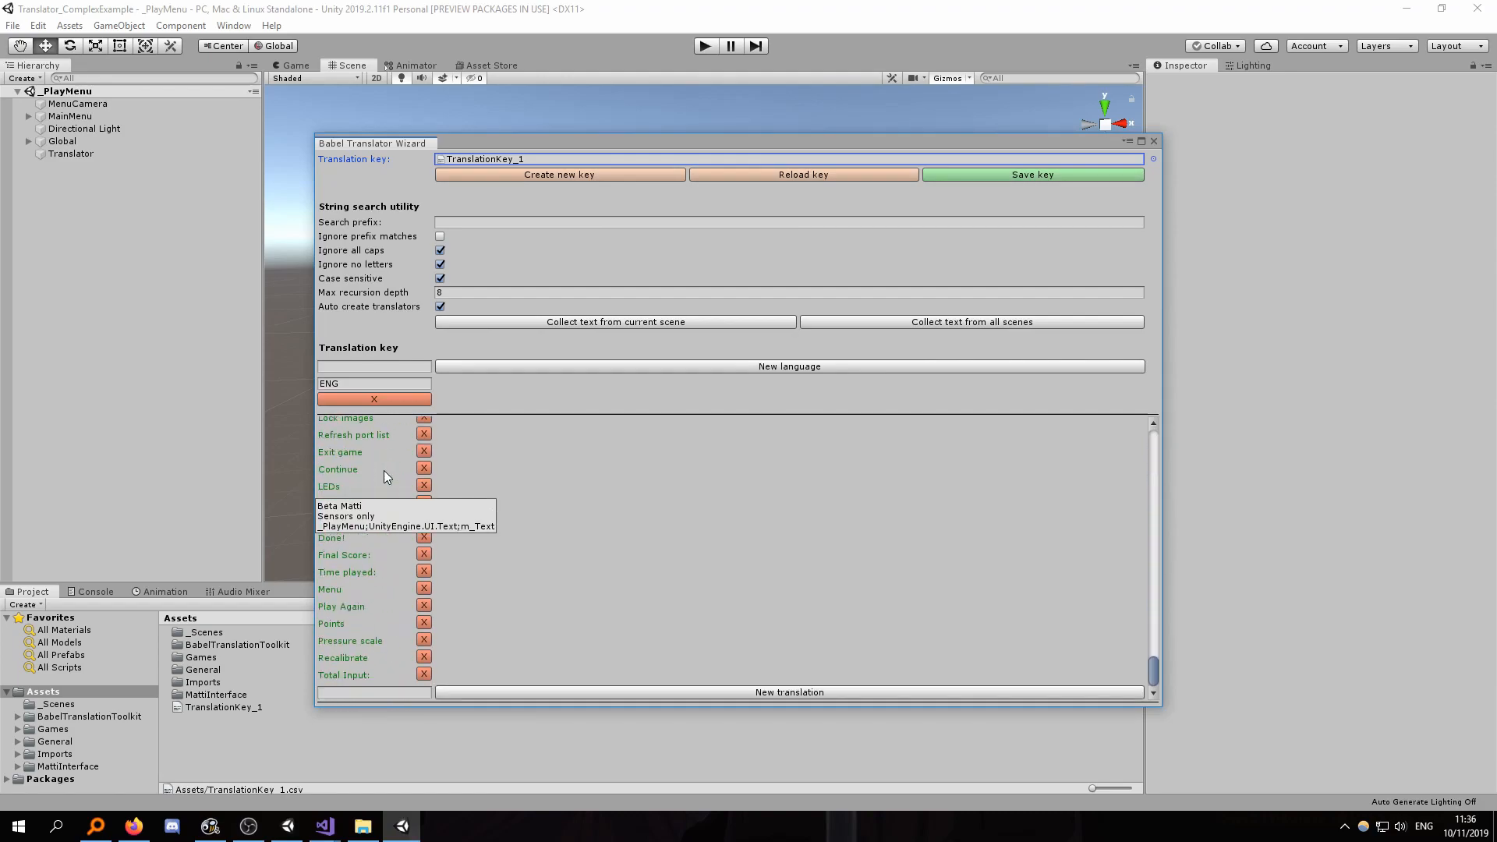
Try the search prefix Tr_ together with ignoring prefix matches, and clear both settings again
scroll(384, 470, up, 3)
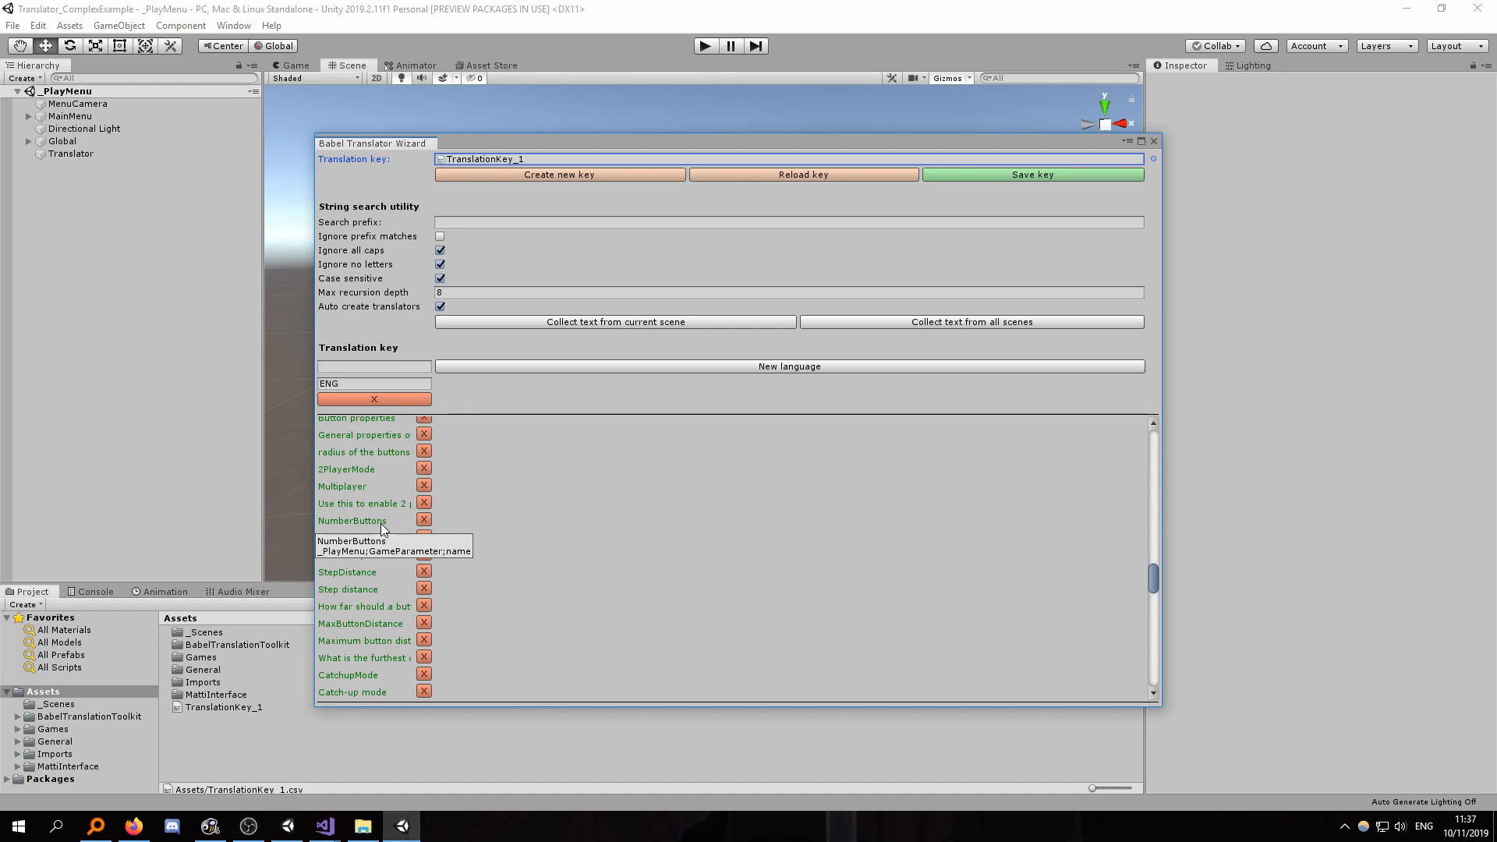
click(454, 223)
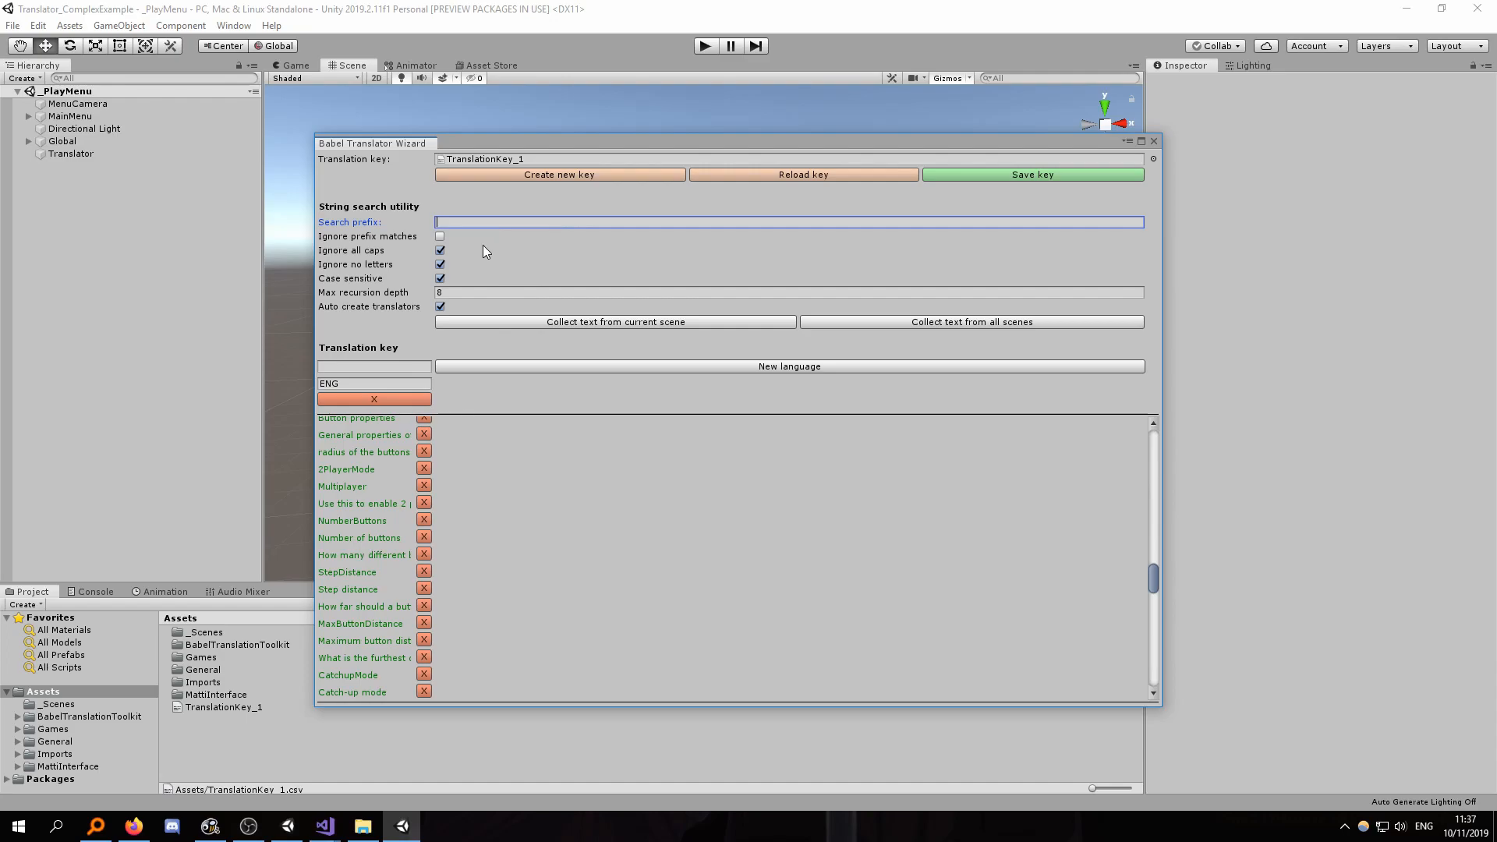
text(T)
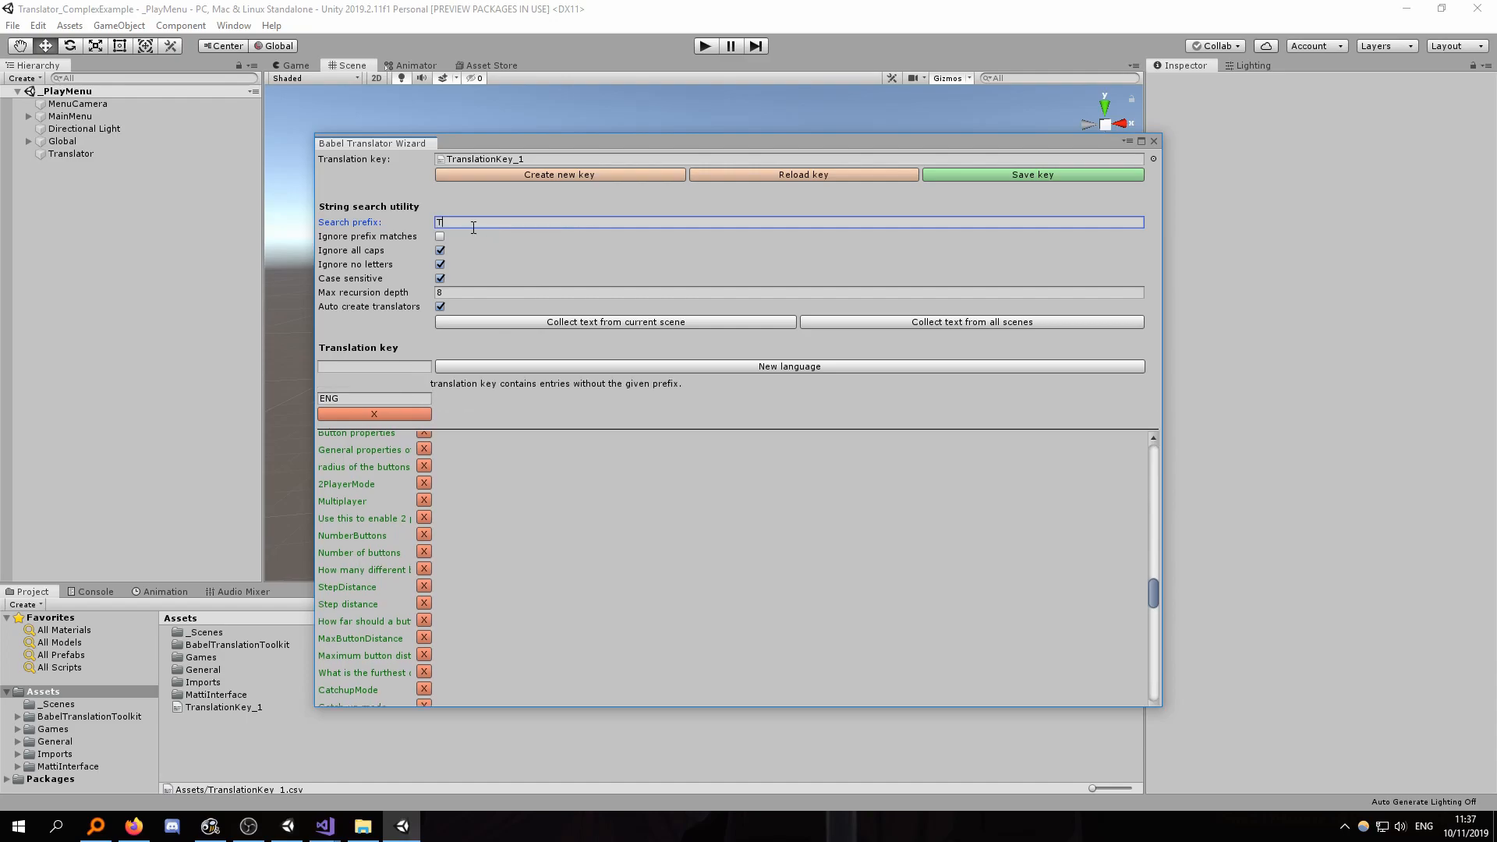
text(r_)
click(437, 237)
click(437, 222)
click(437, 223)
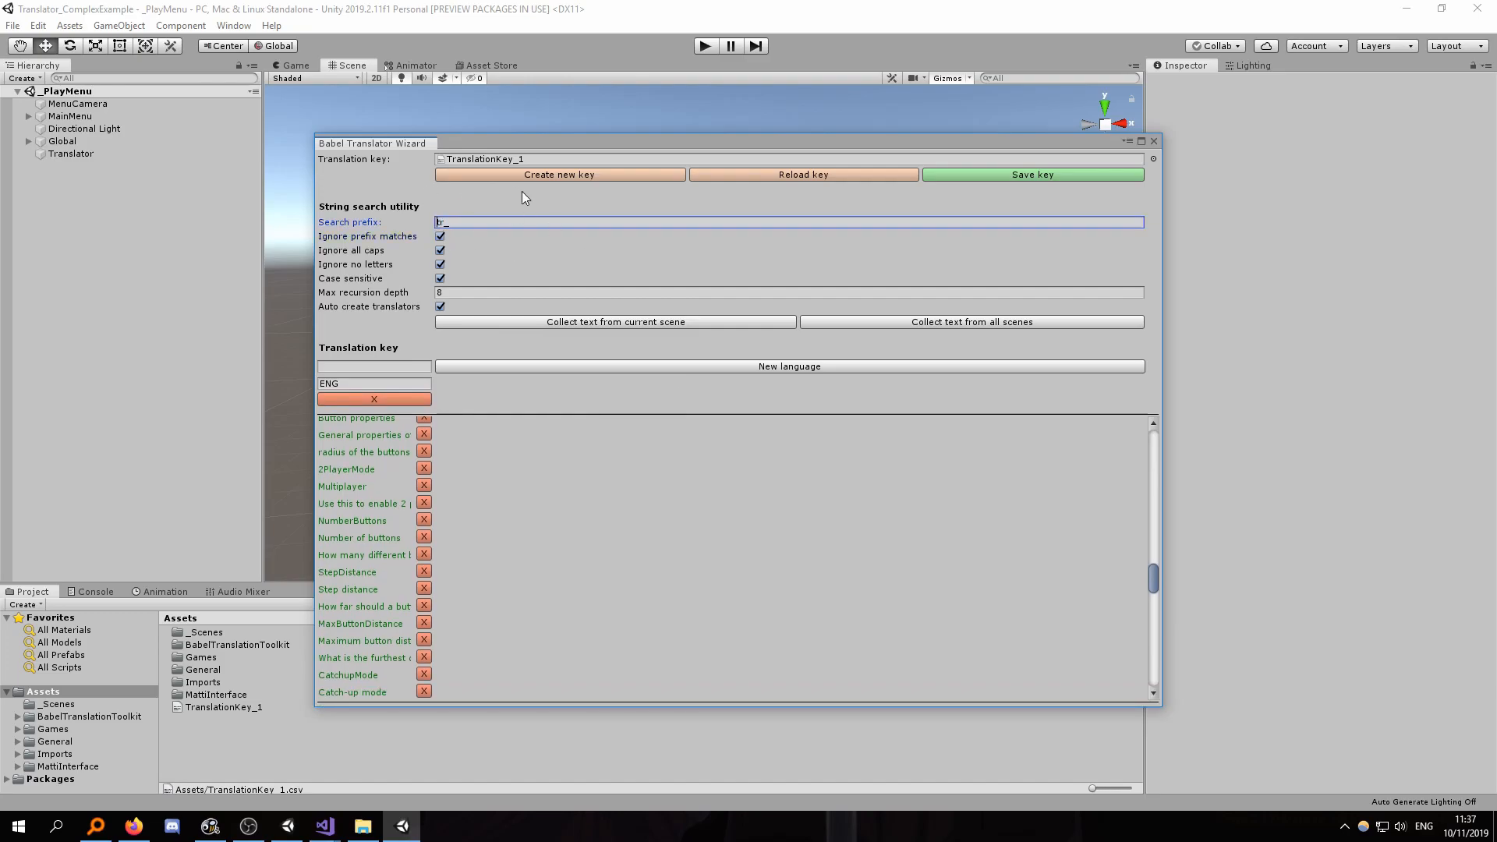
text(n)
click(439, 237)
click(467, 224)
key(BackSpace)
Set the Custom Rules size to 1 on the Translator object's Babel Translator component and expand Element 0
drag(572, 146, 400, 161)
click(107, 155)
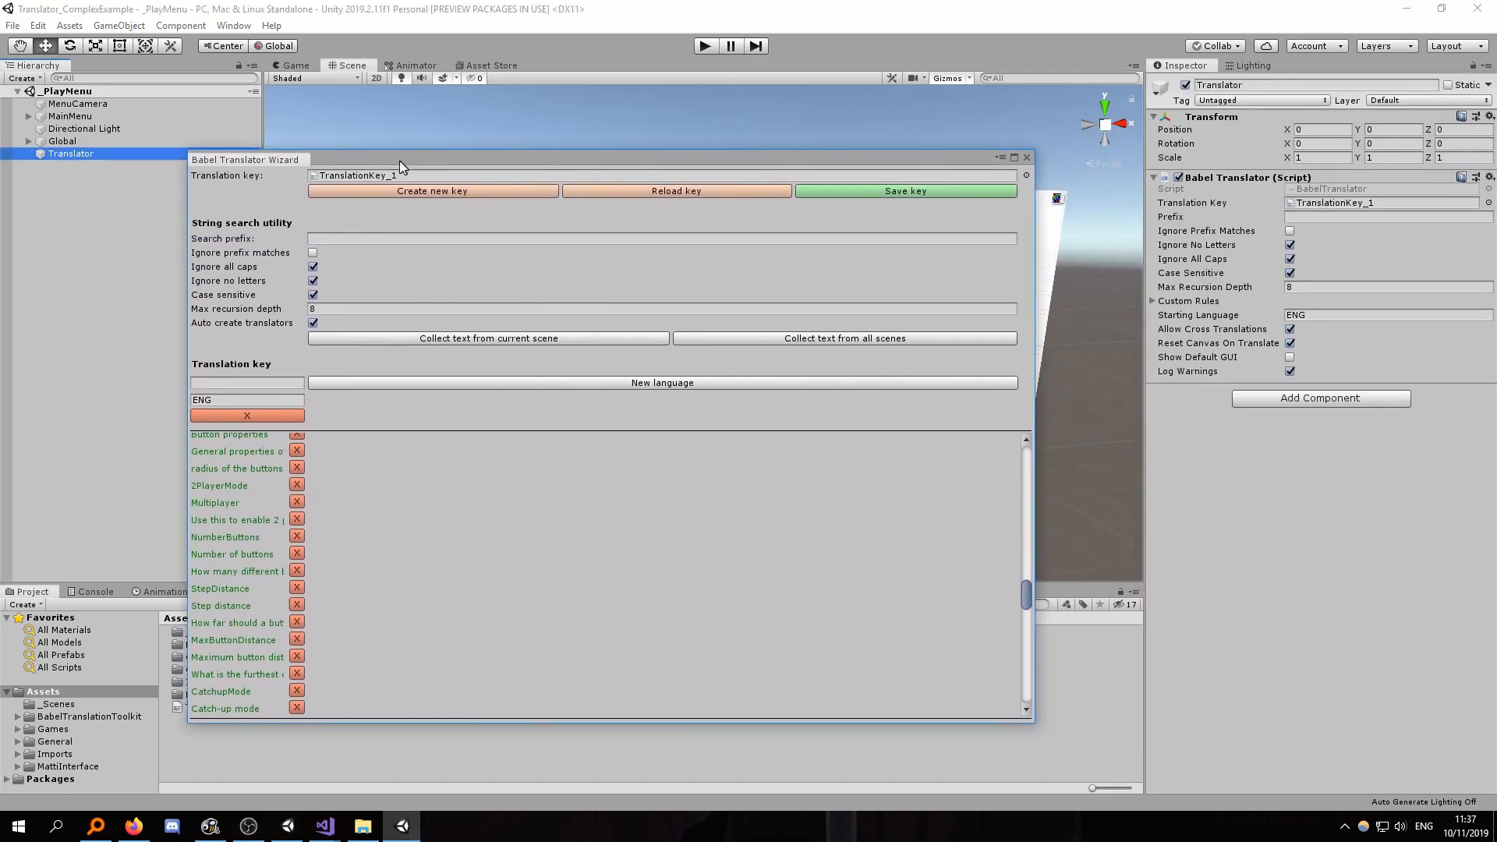
click(1153, 301)
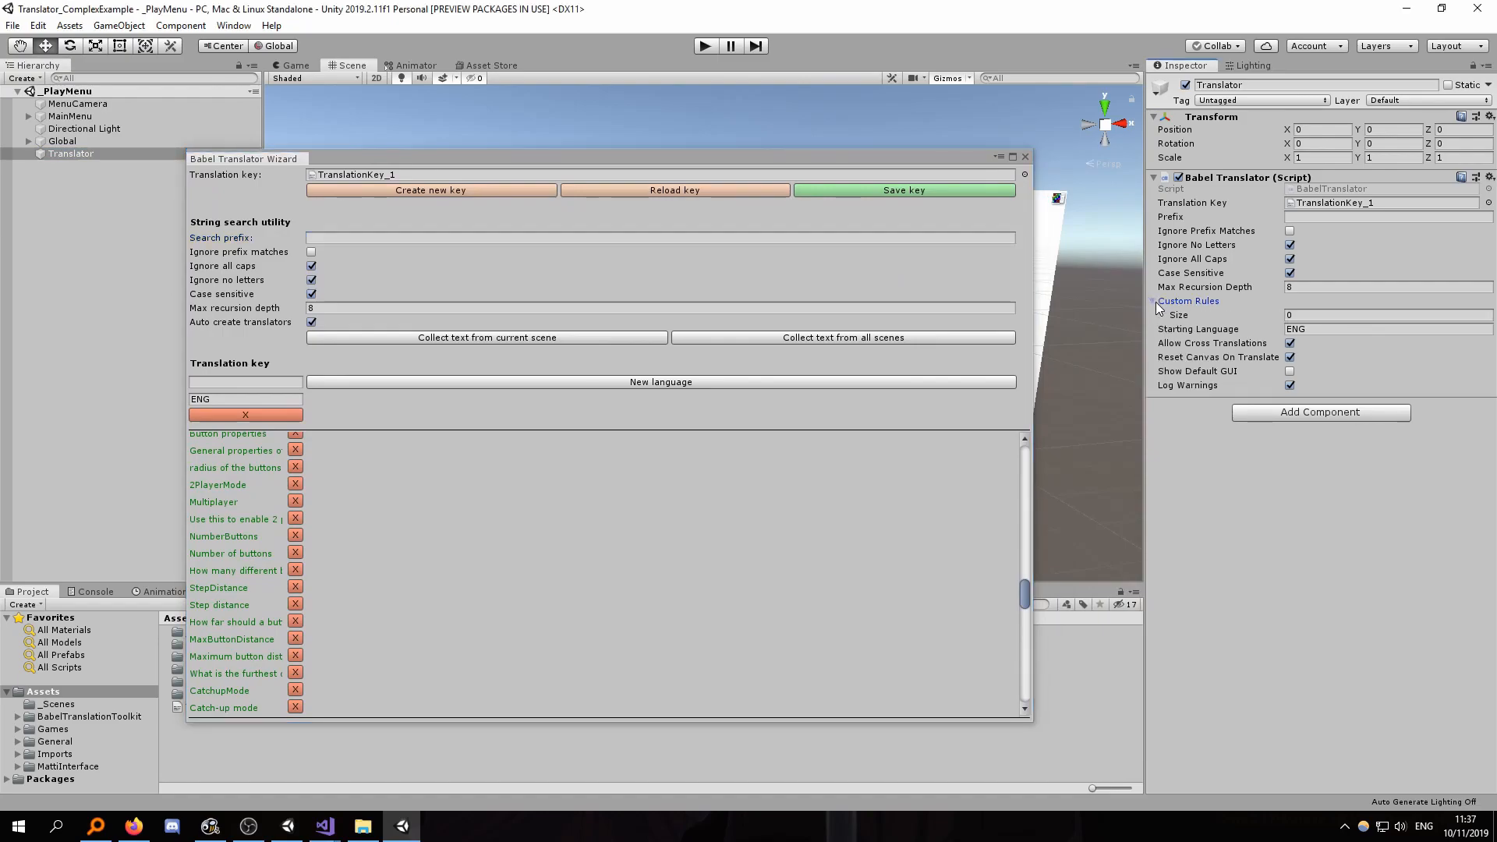
click(1334, 315)
text(1)
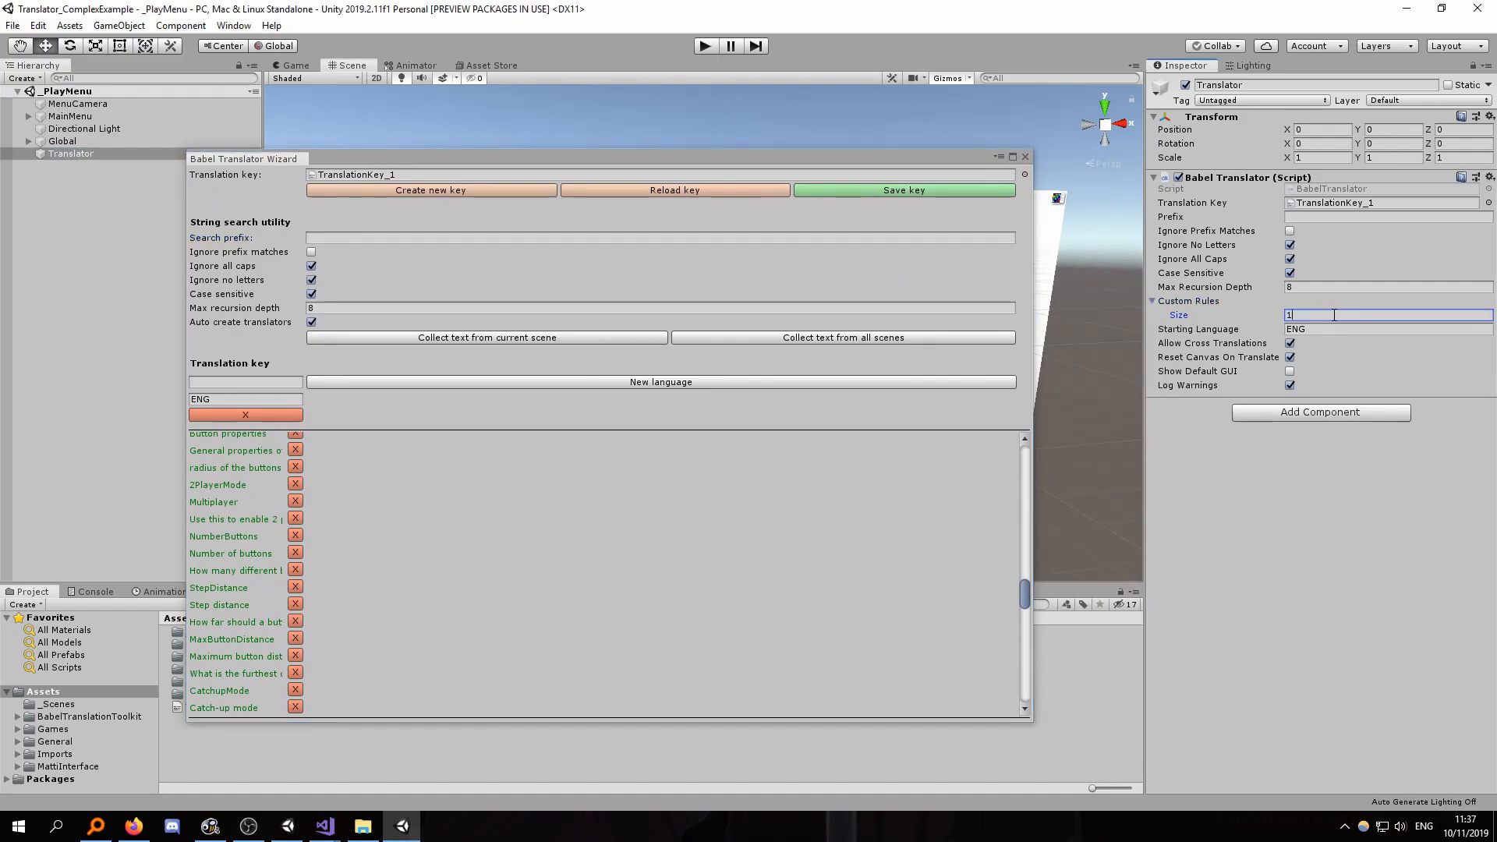
key(Return)
click(1212, 328)
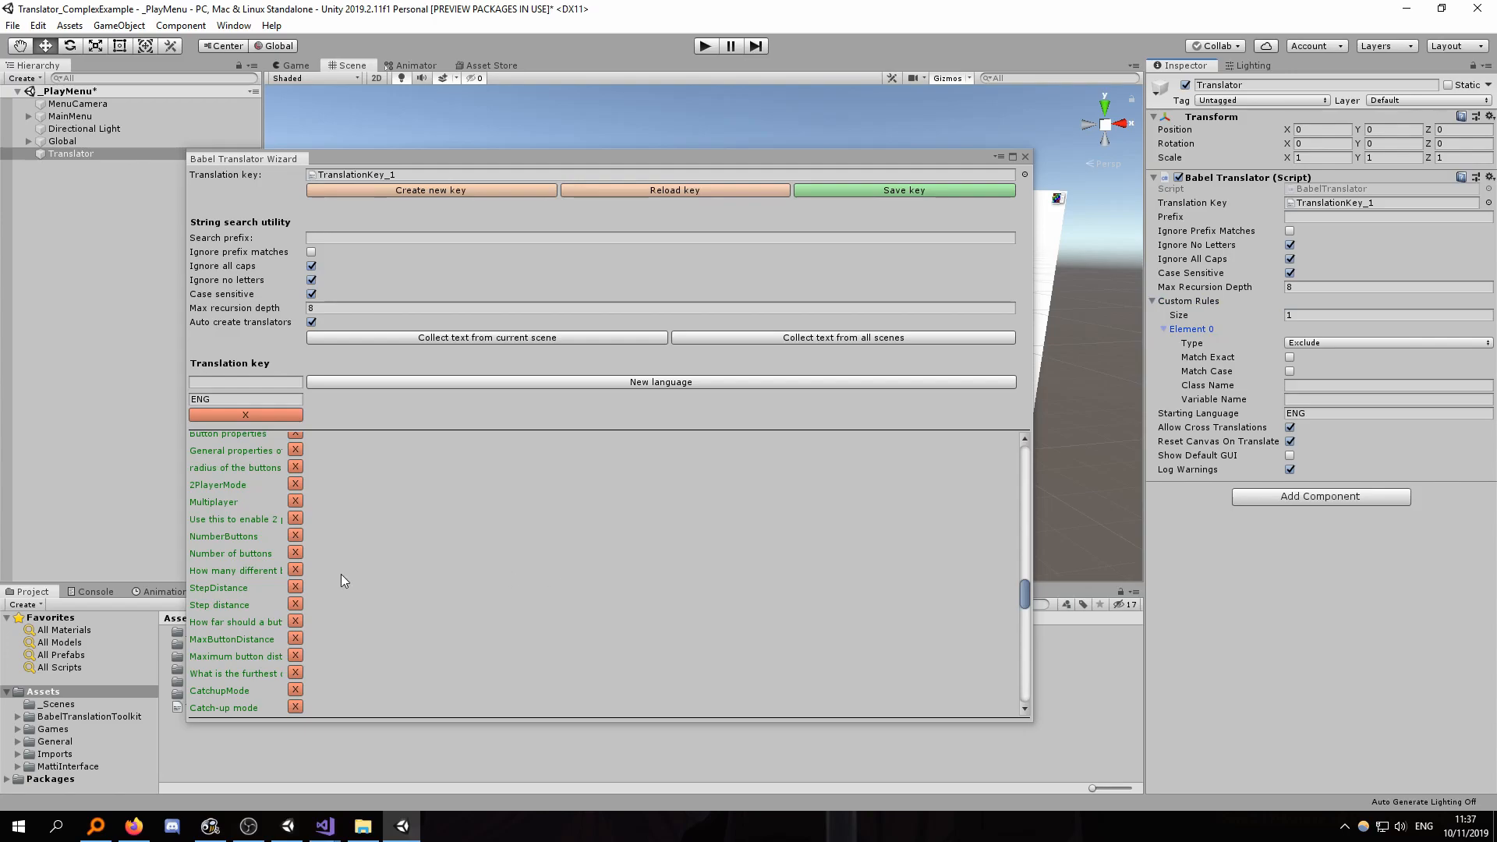
Set the Element 0 exclude rule's class name to GameParameter and its variable name to name
mouse_move(223, 504)
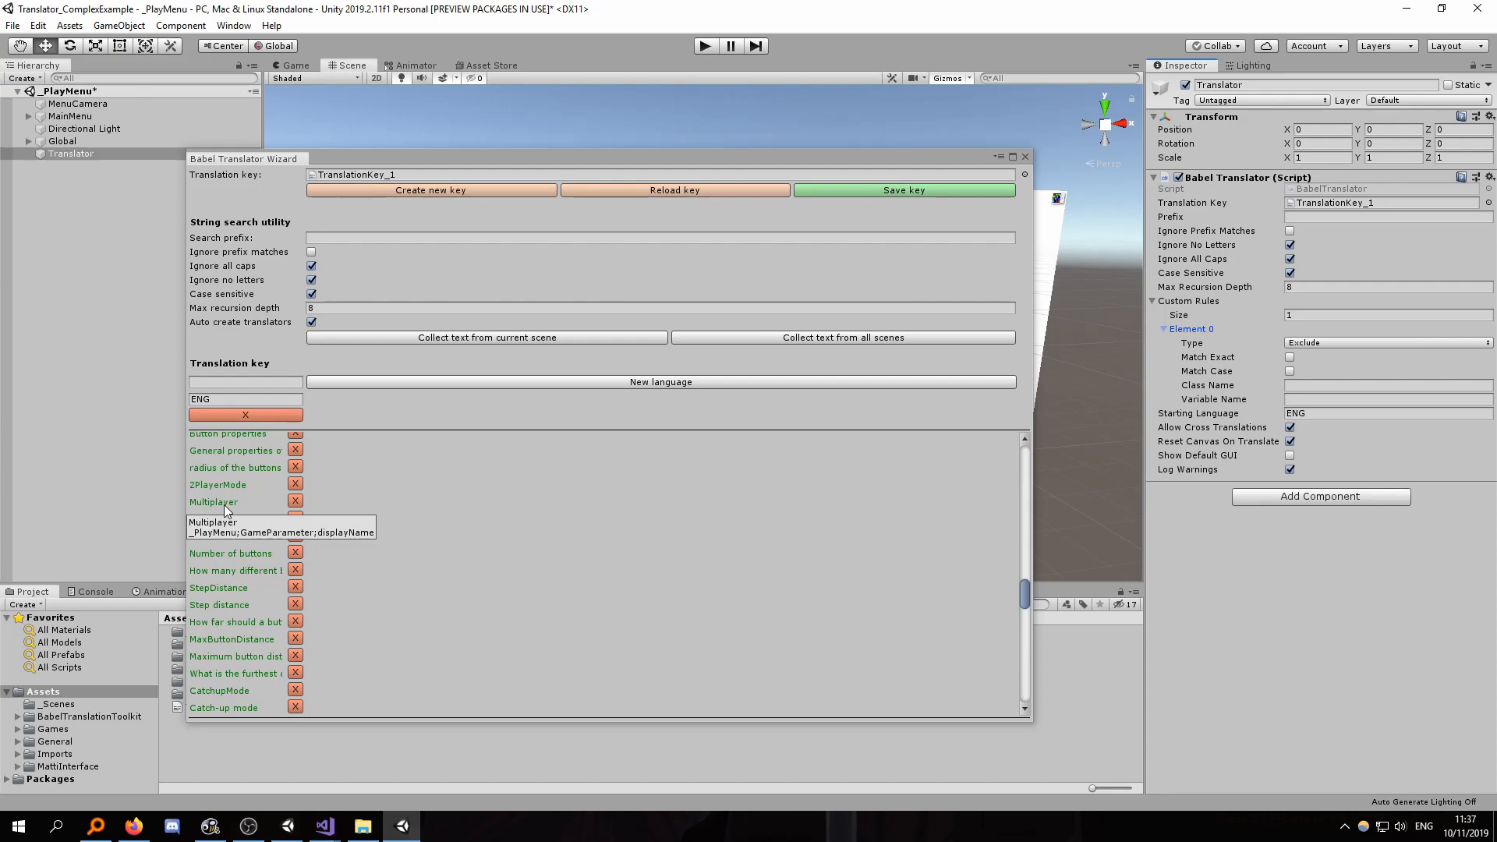
click(1378, 386)
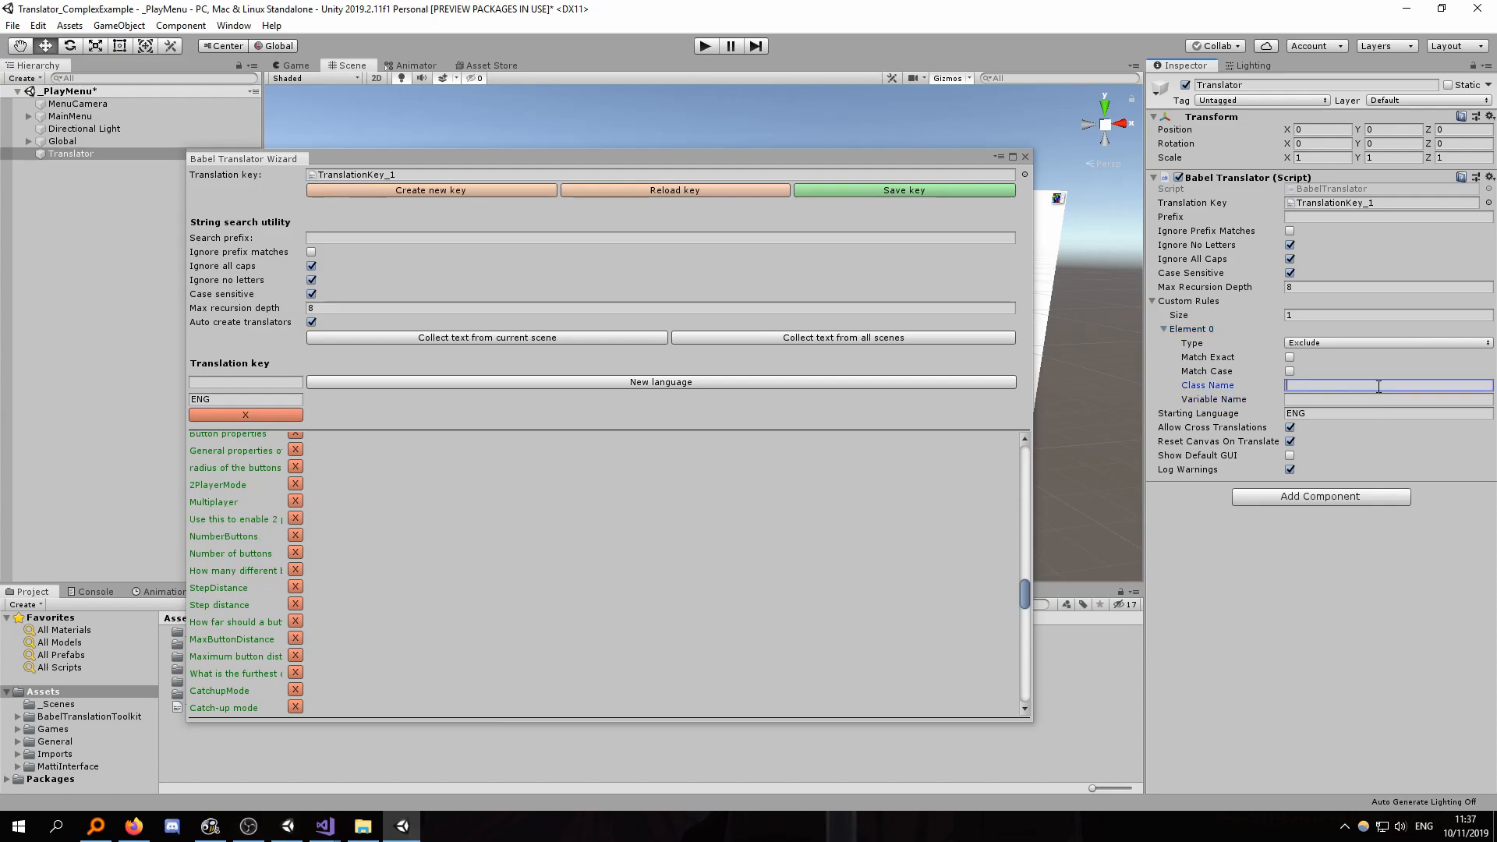
text(GameParameter)
click(1352, 400)
text(DisplayName)
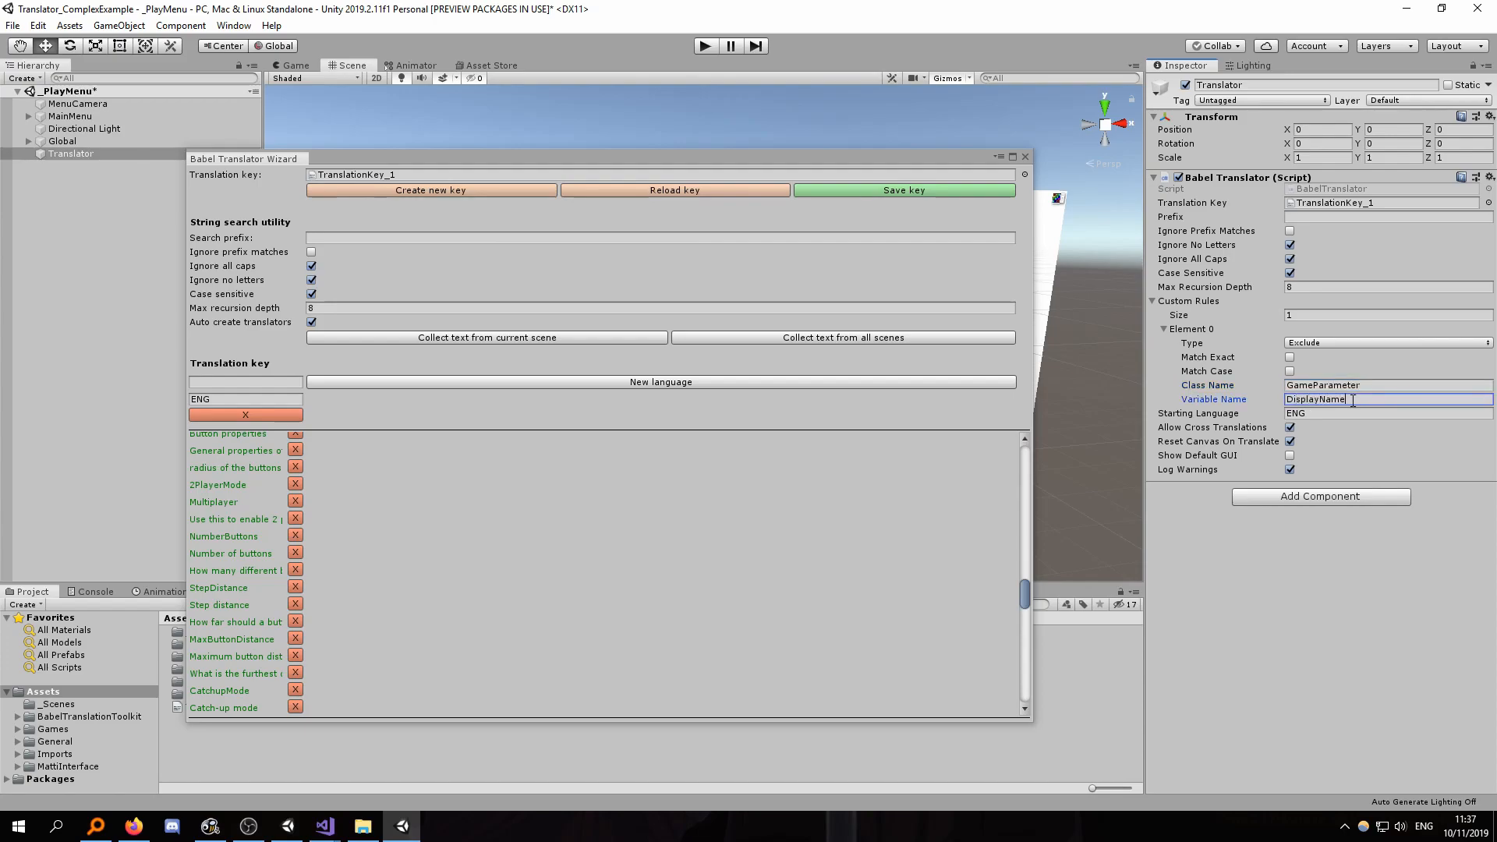
mouse_move(241, 536)
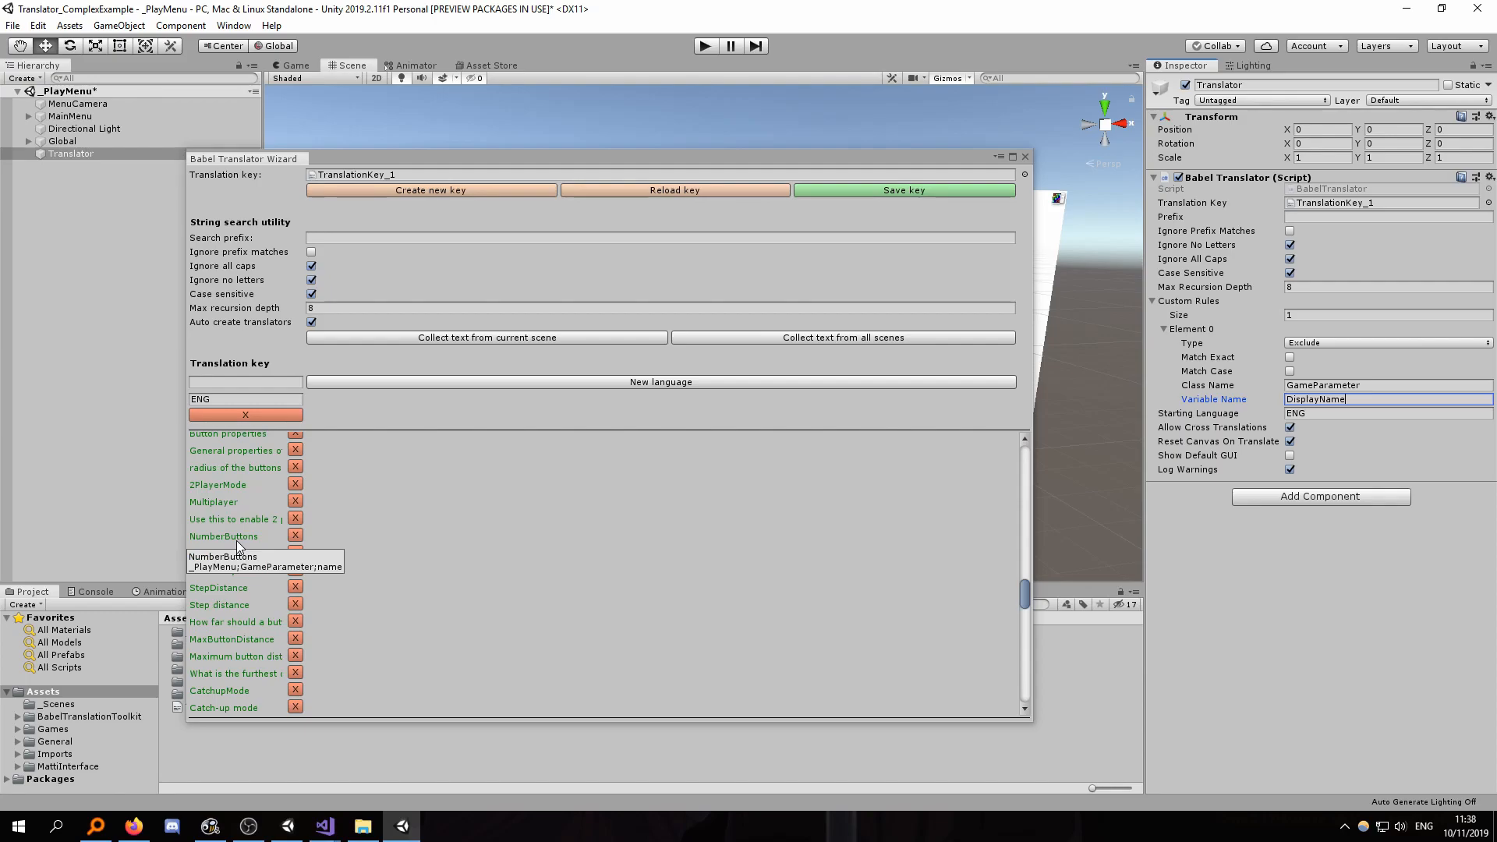
text(name)
key(Return)
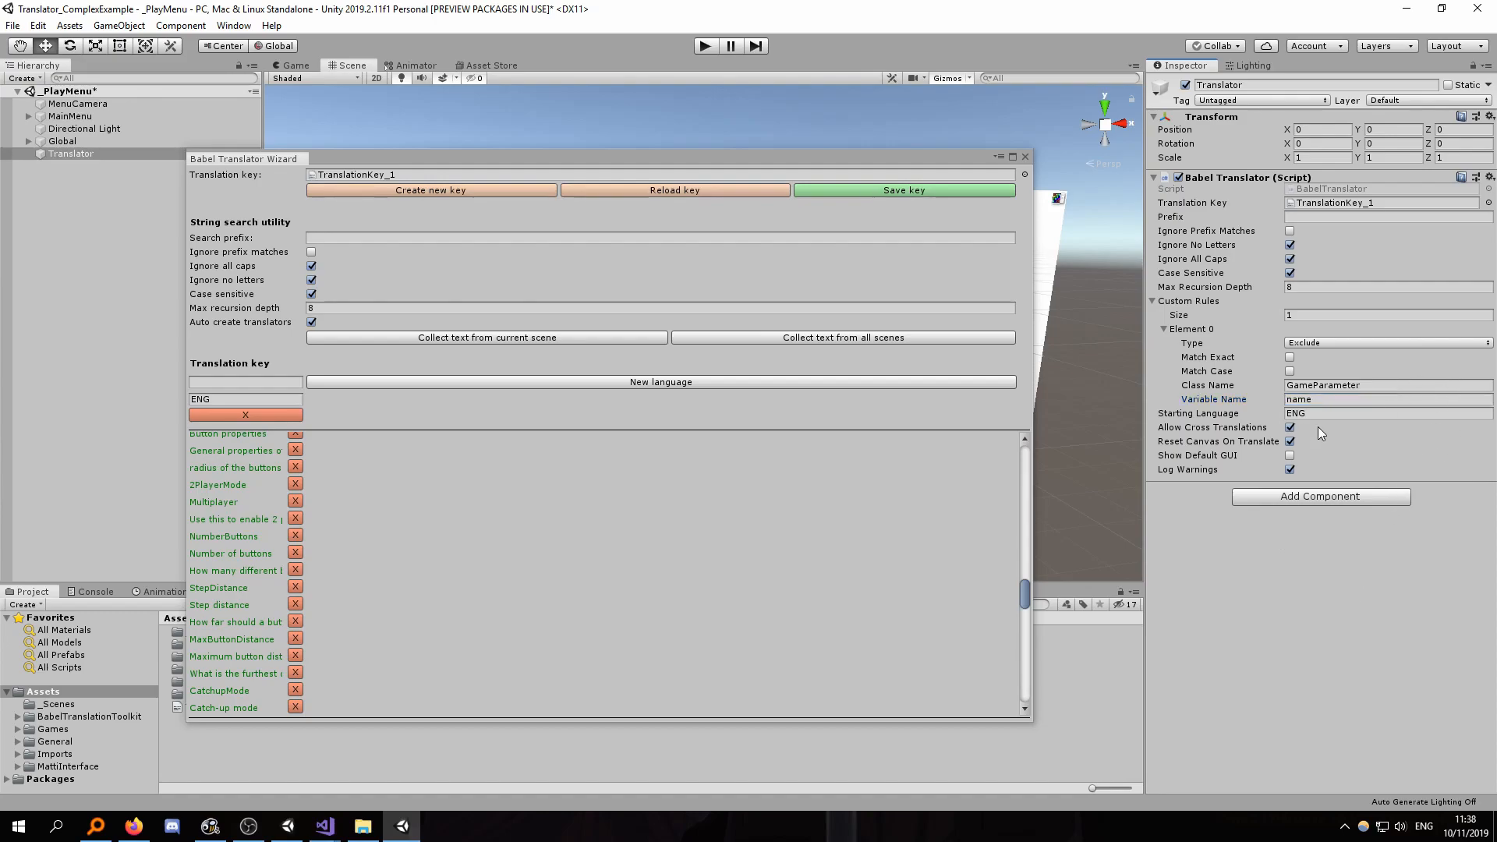
Clear the ENG entries of TranslationKey_1 and recollect text from all scenes, saving the current scene and checking the entries
click(208, 413)
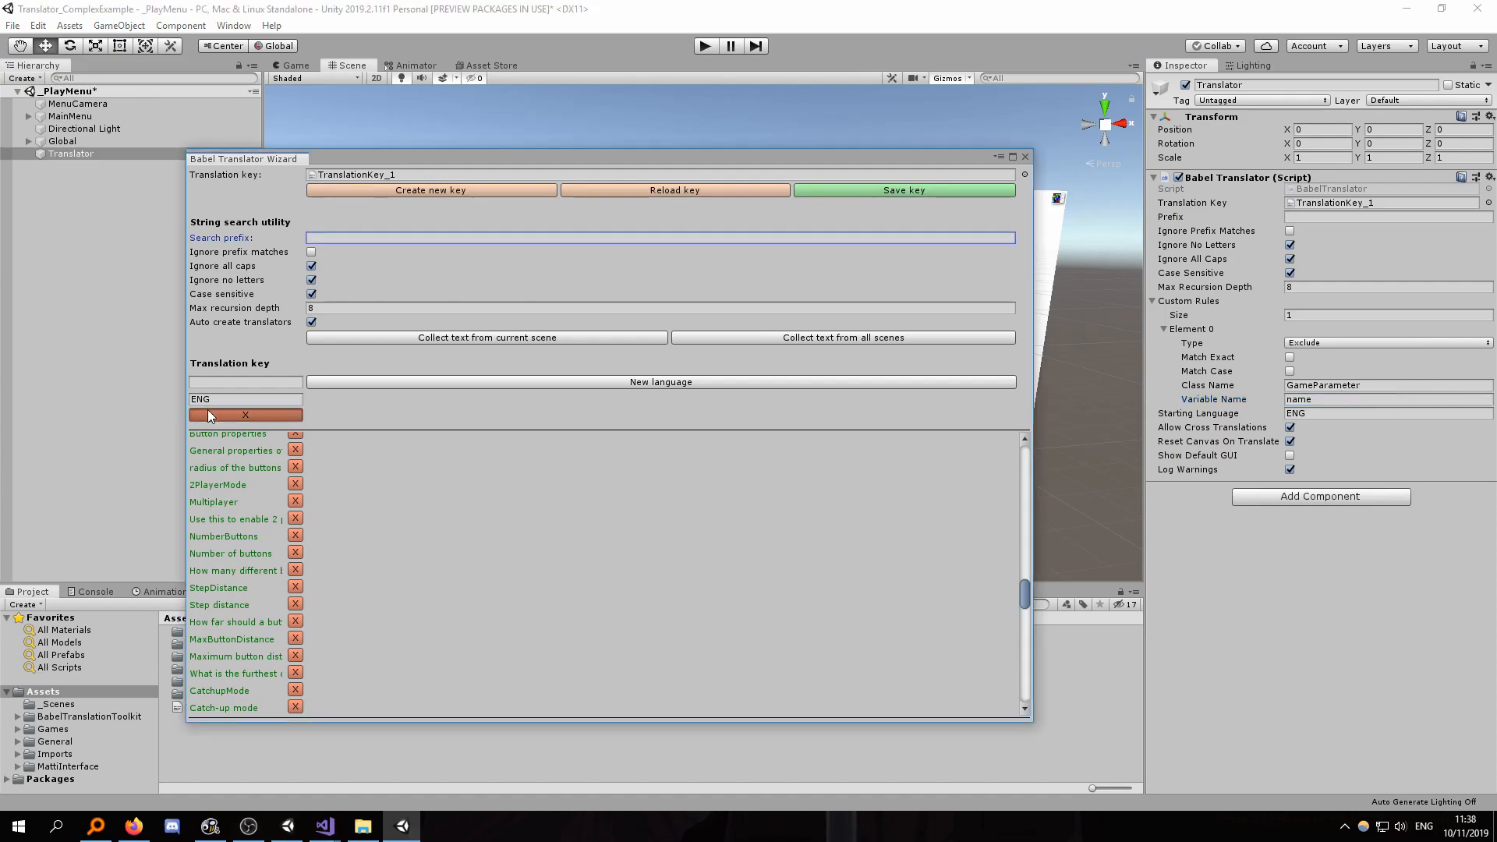
click(794, 445)
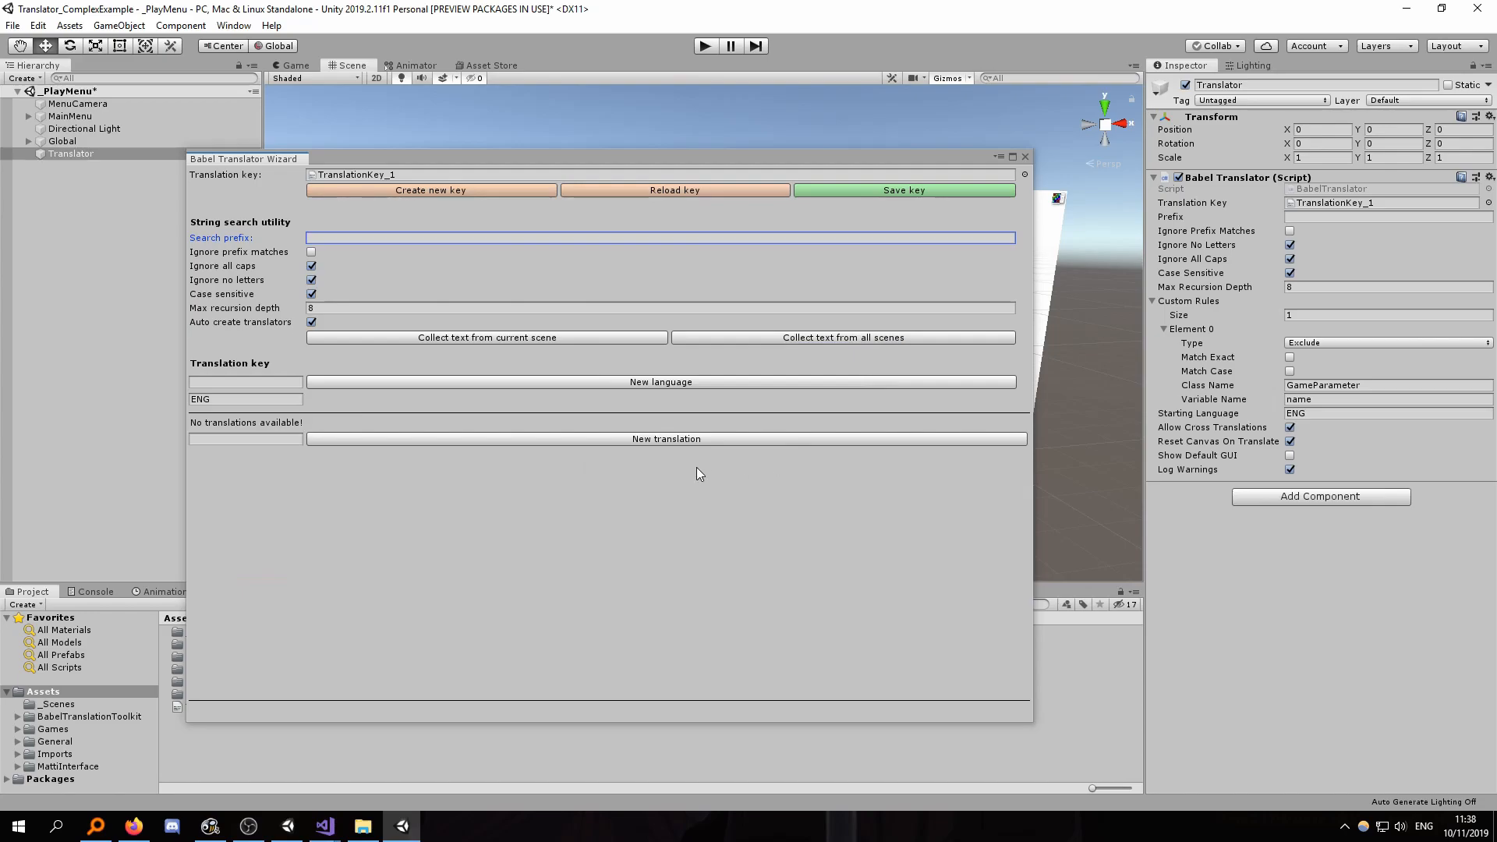
click(854, 334)
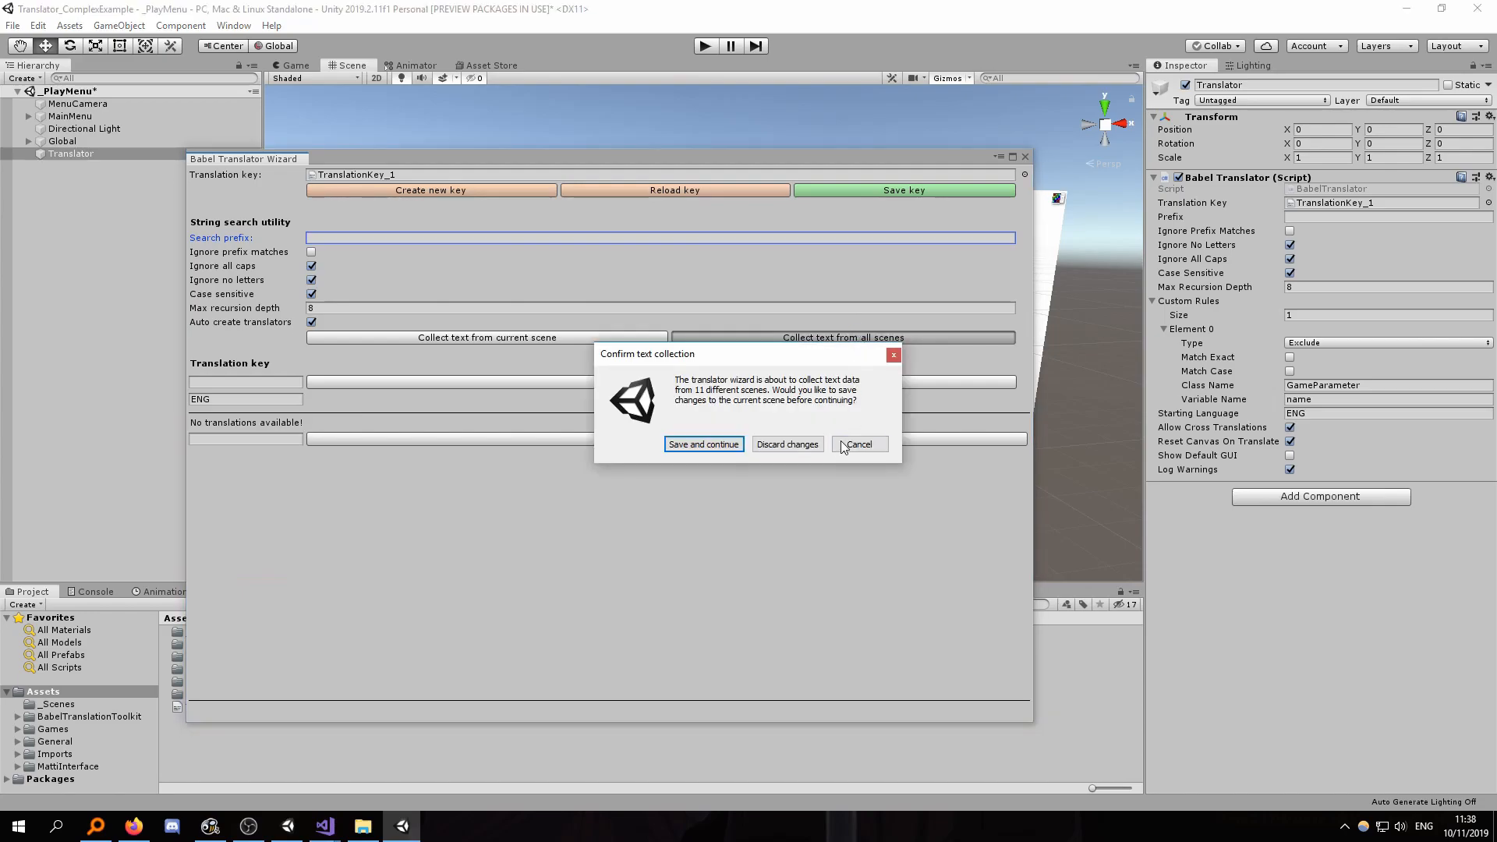
click(723, 444)
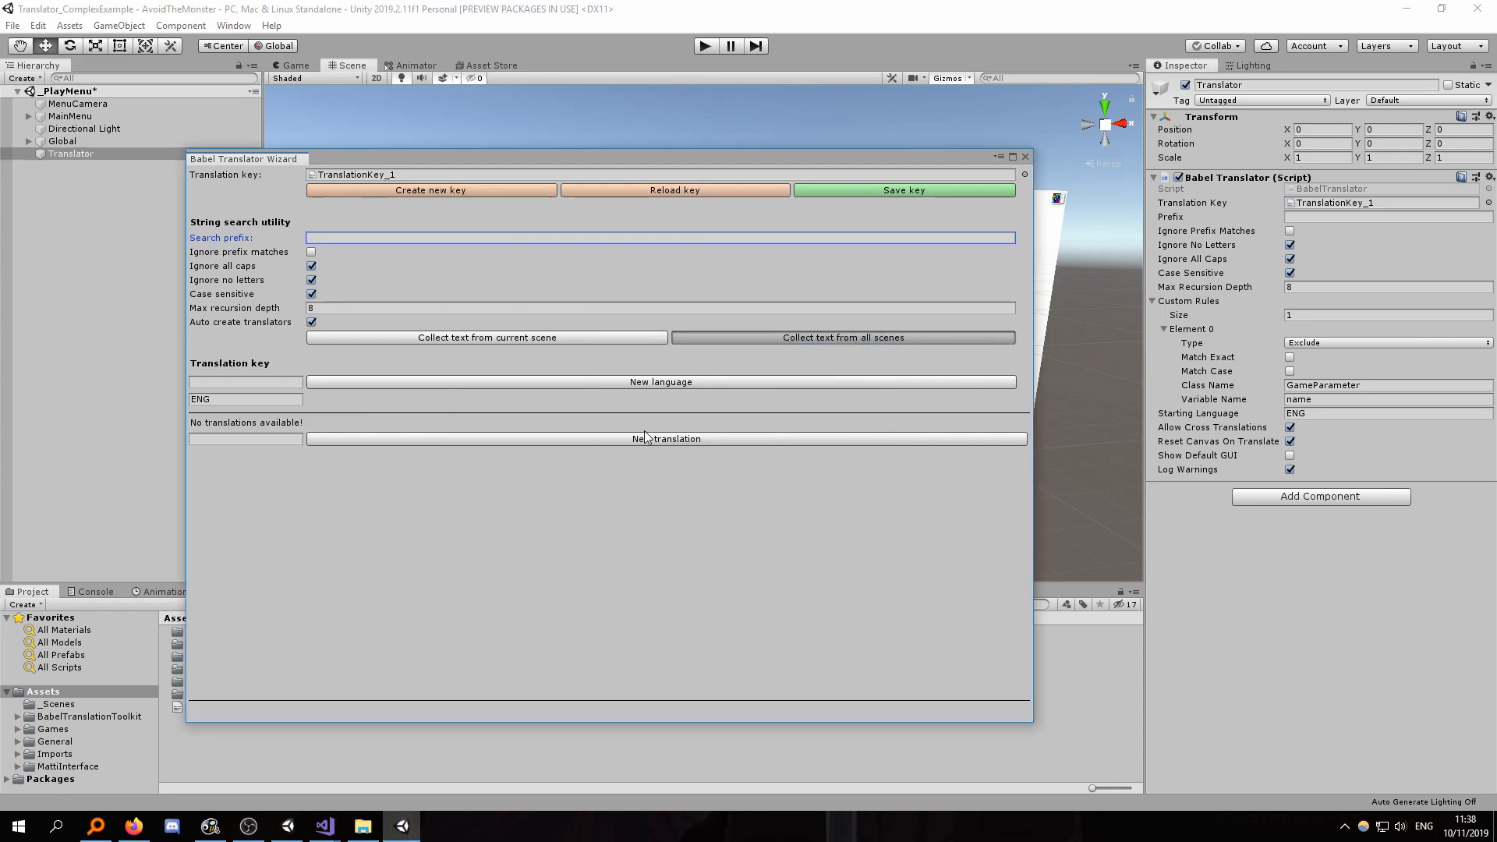
scroll(240, 497, down, 10)
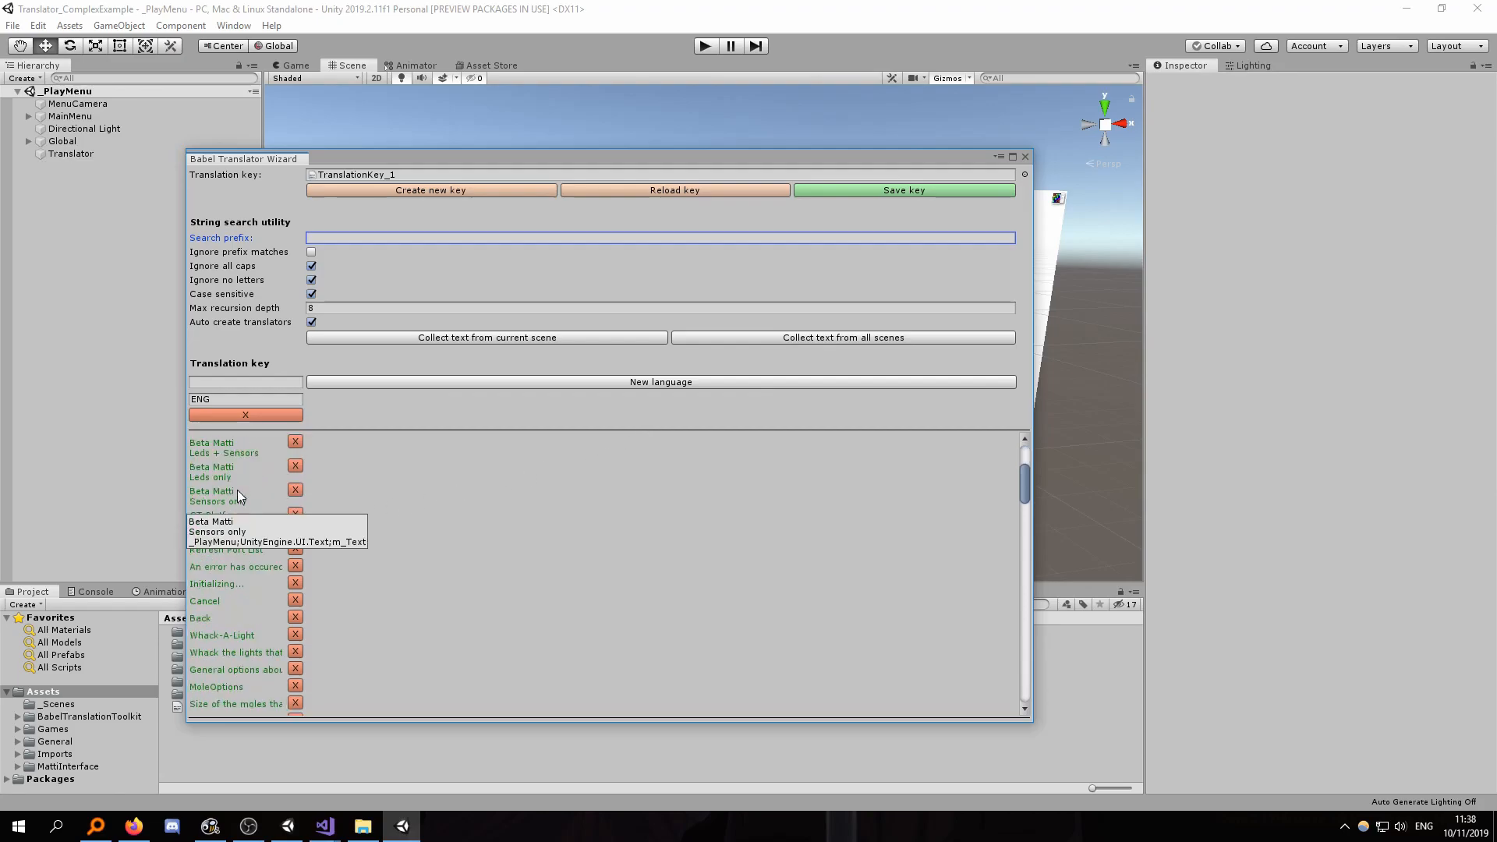
scroll(246, 499, down, 3)
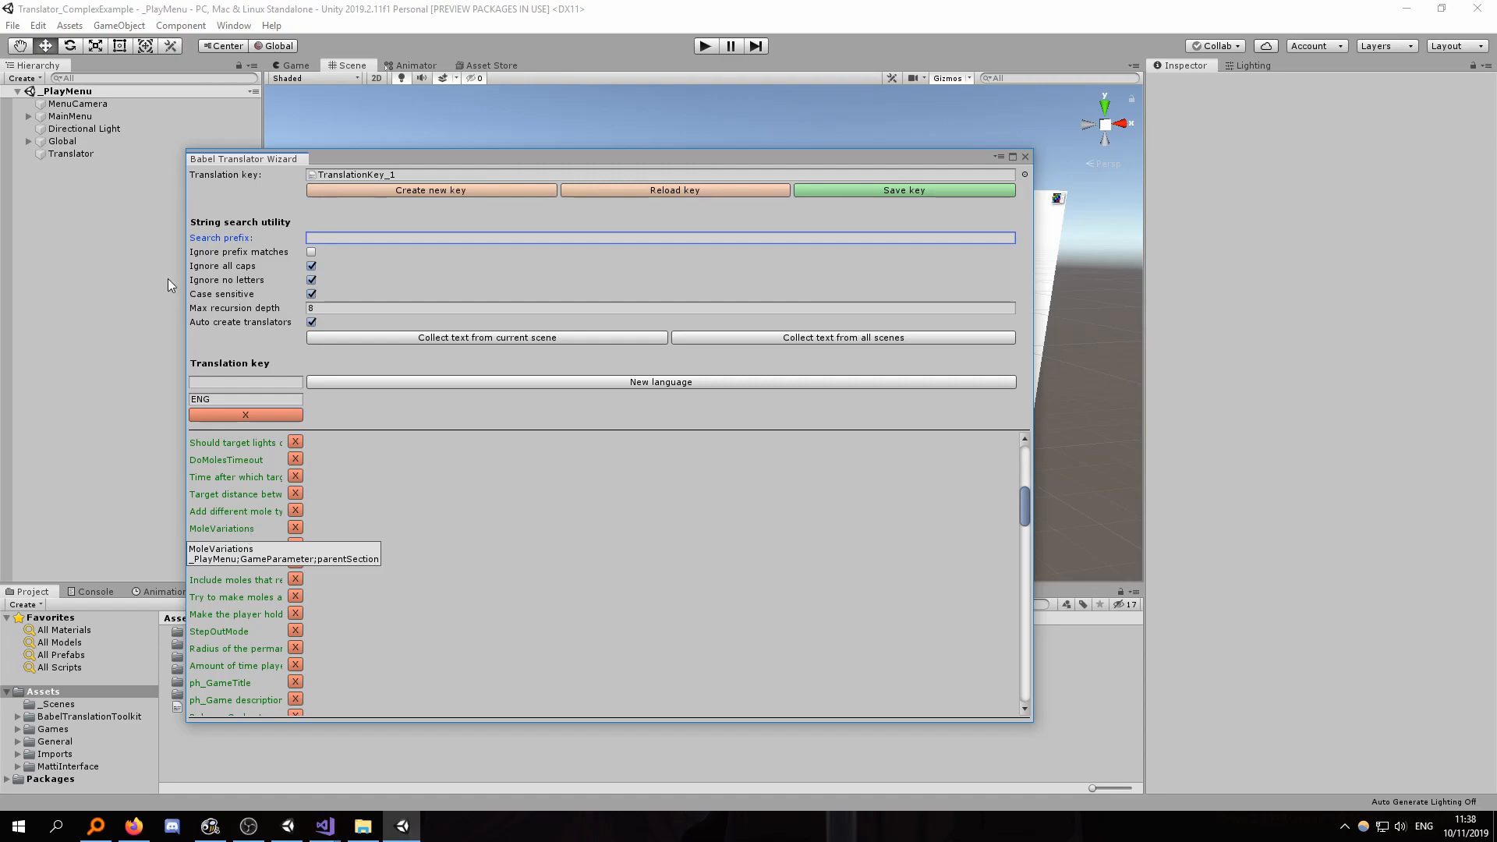
Add a second custom exclude rule to the Translator for class GameParameter with the variable name parentSection
click(101, 151)
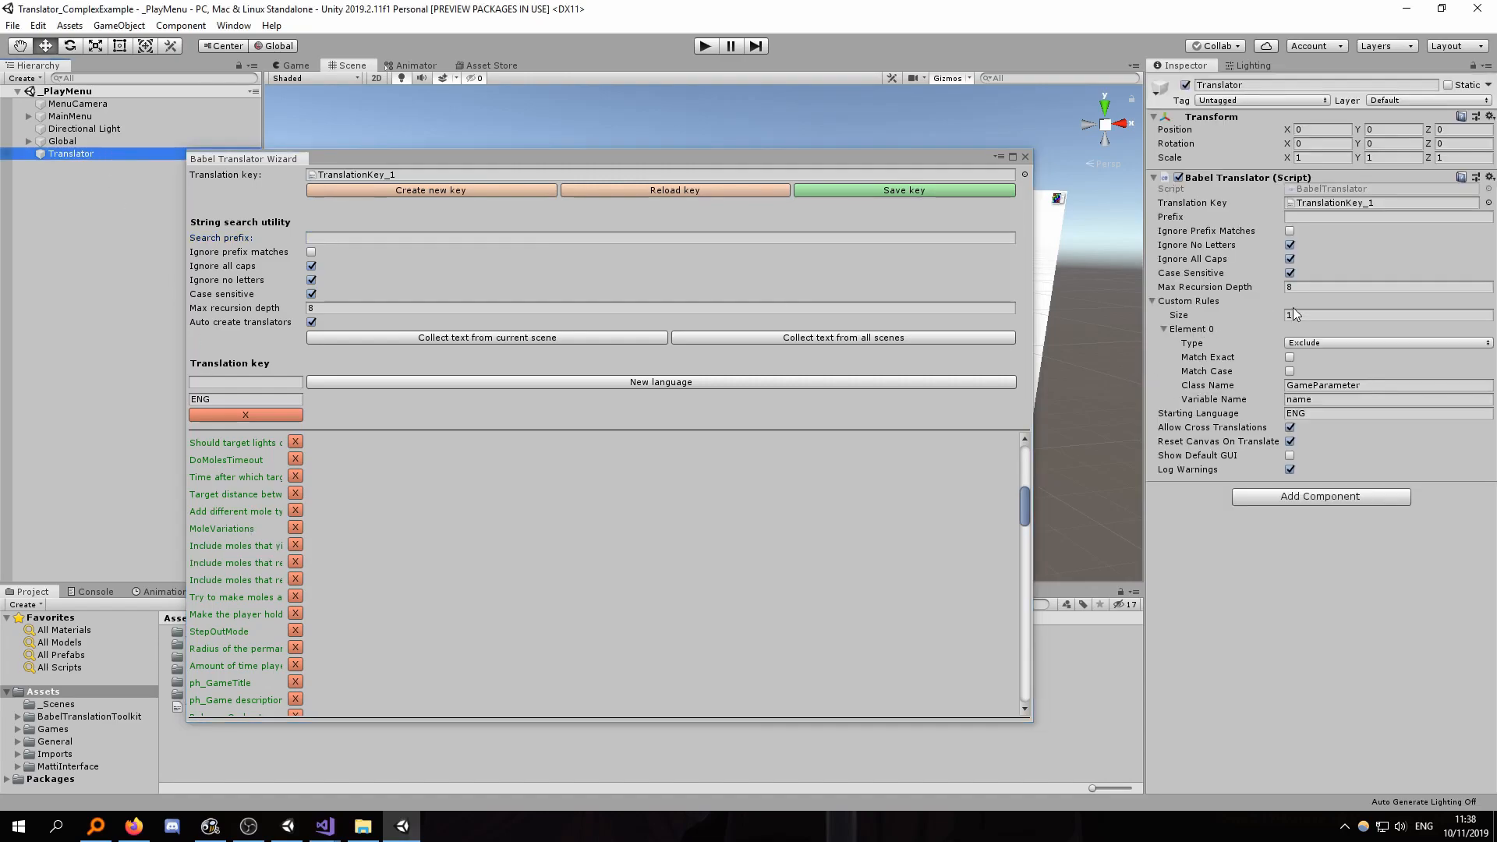
click(1295, 314)
text(2)
key(Return)
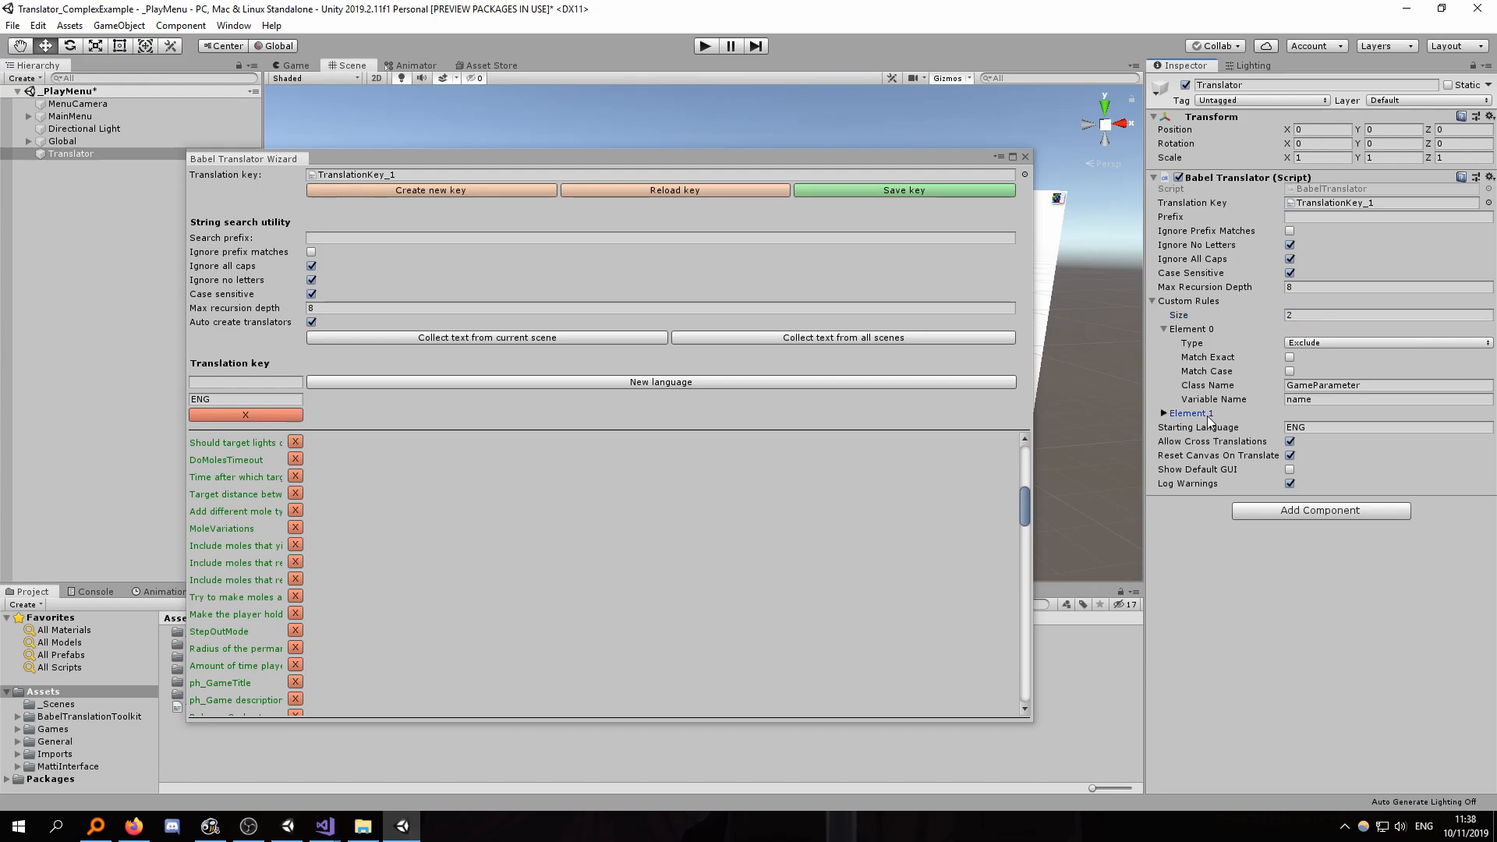
click(1349, 484)
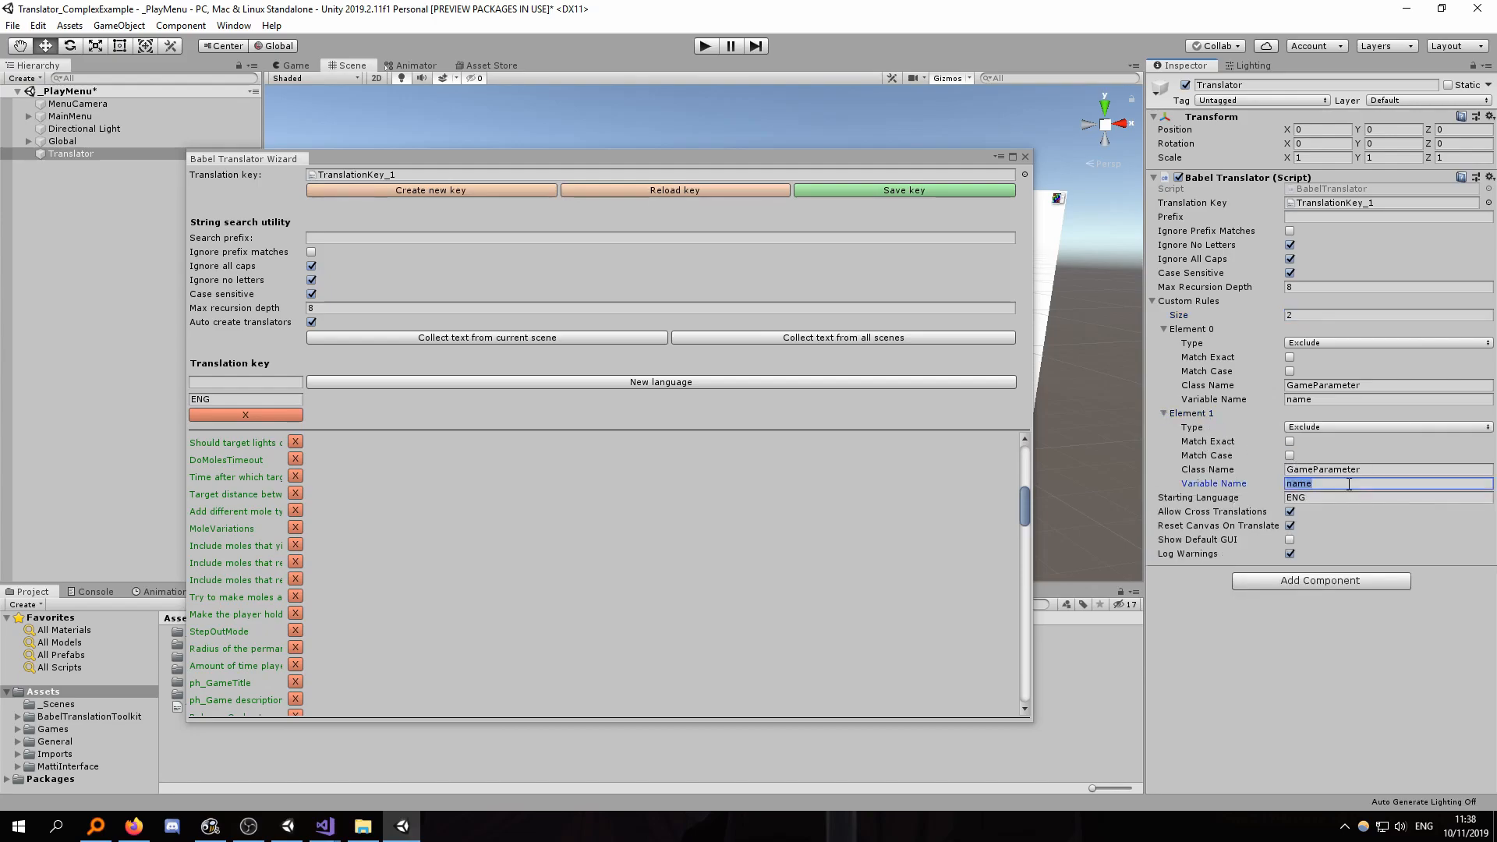
text(parentSection)
click(1358, 660)
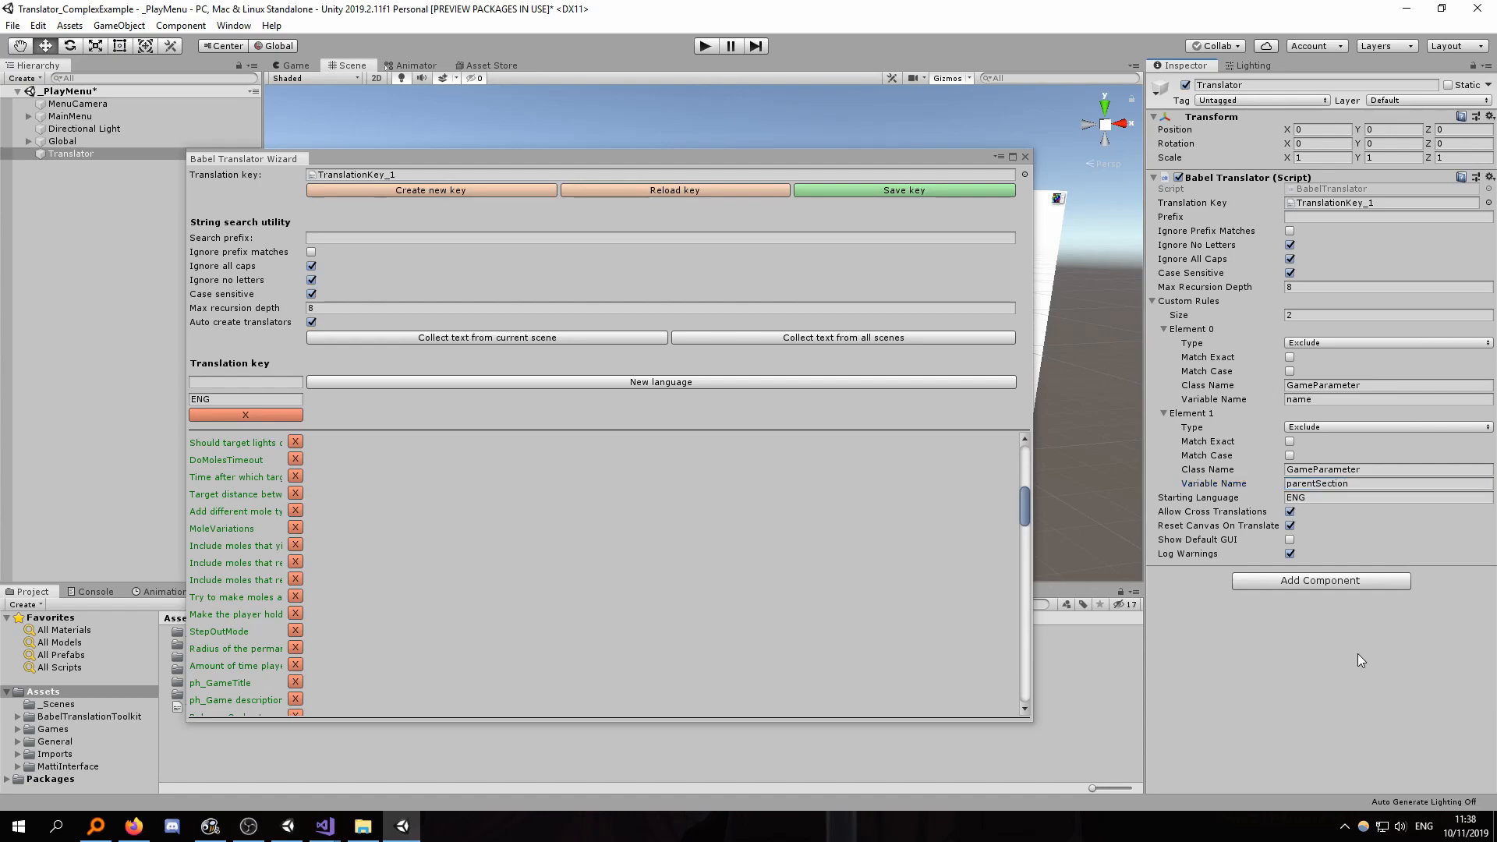
Clear the translation key, save the scene and collect text from all scenes using both exclude rules, reviewing the resulting entries
click(769, 339)
click(795, 439)
click(827, 338)
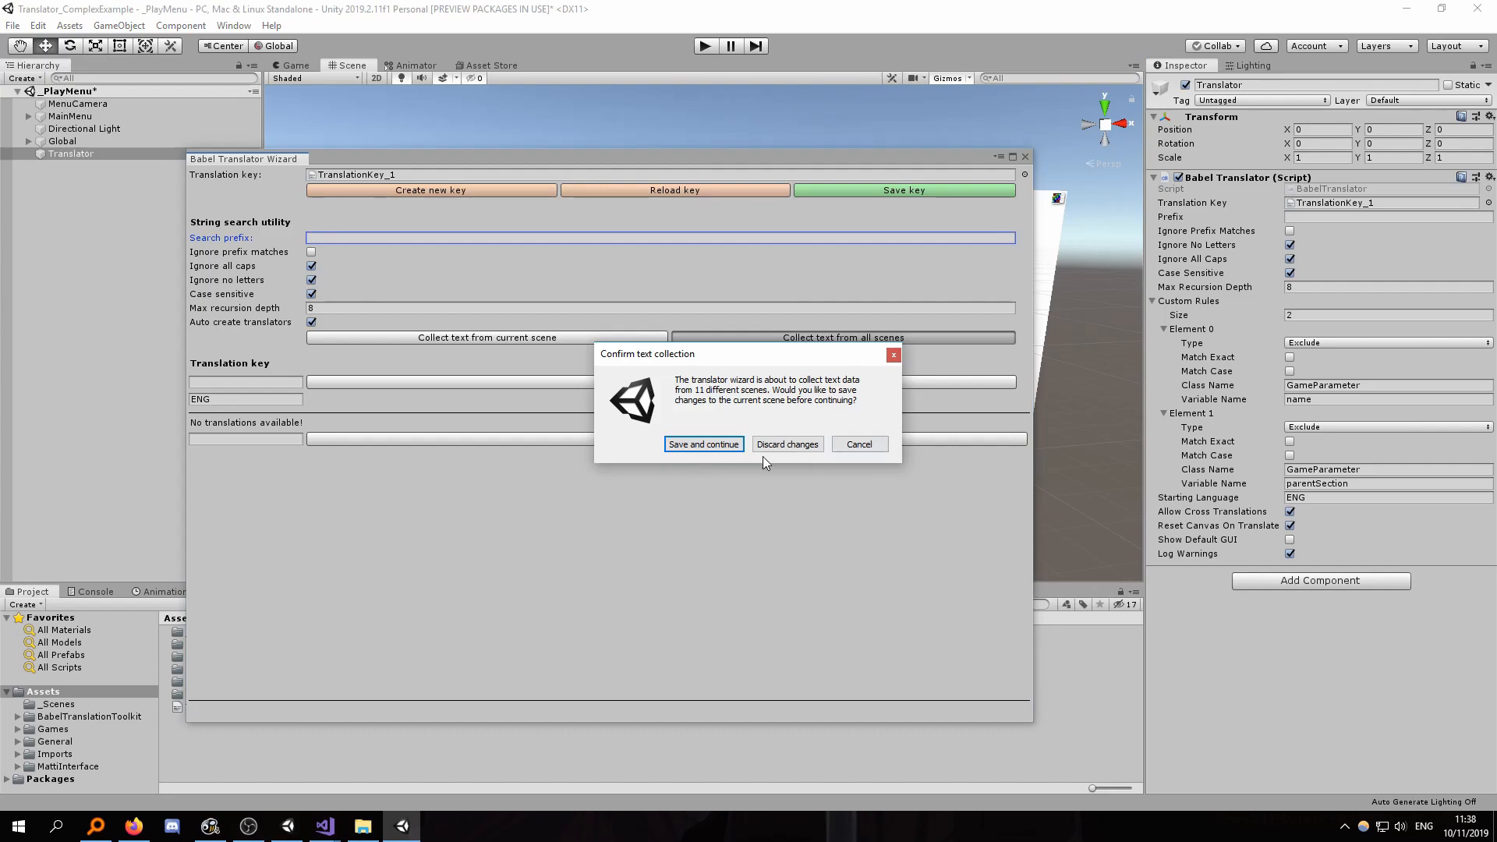
click(705, 444)
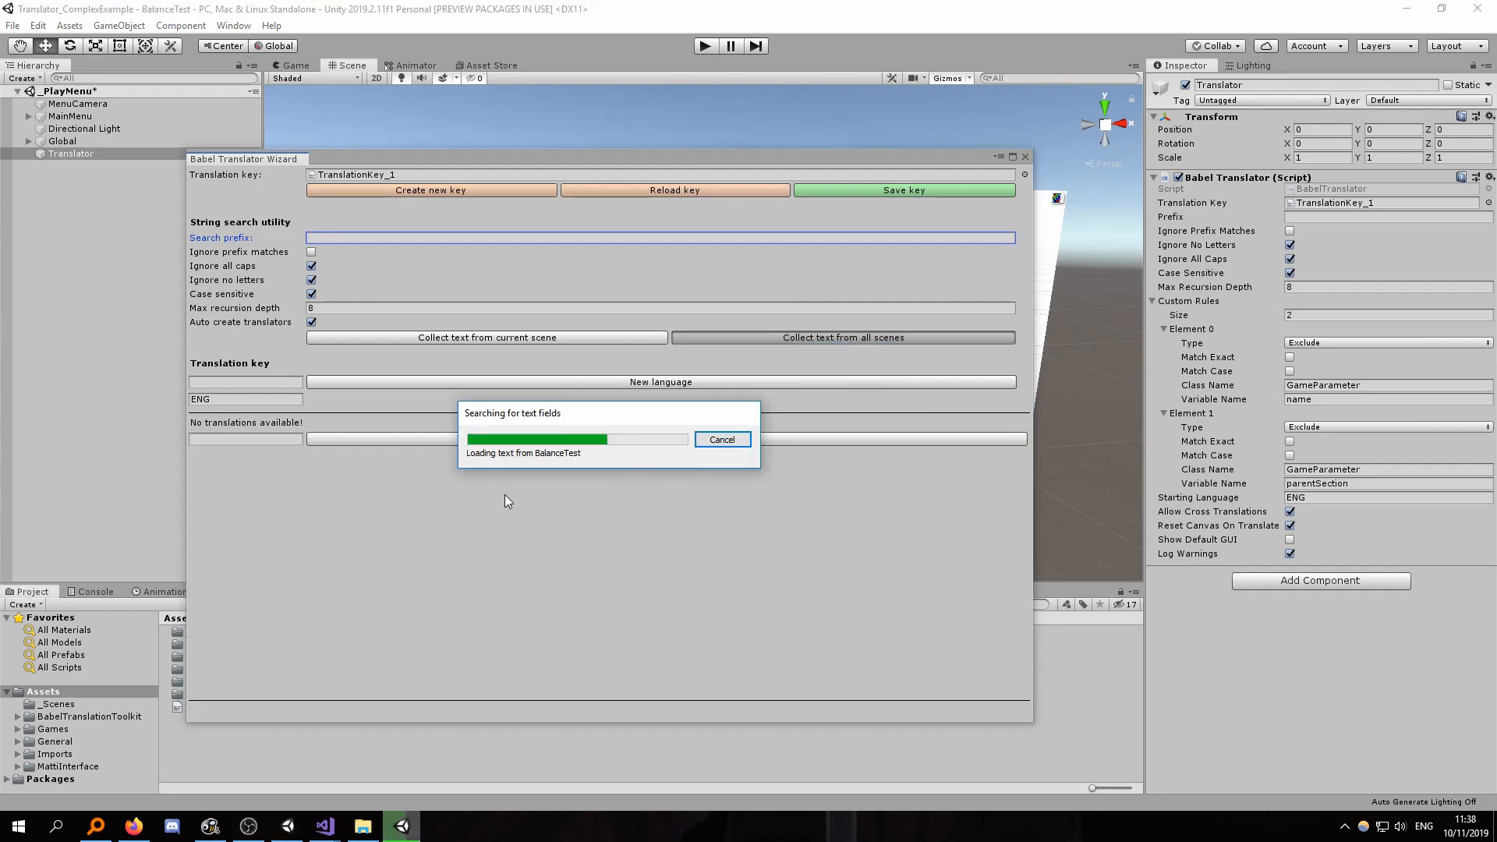
scroll(264, 511, down, 3)
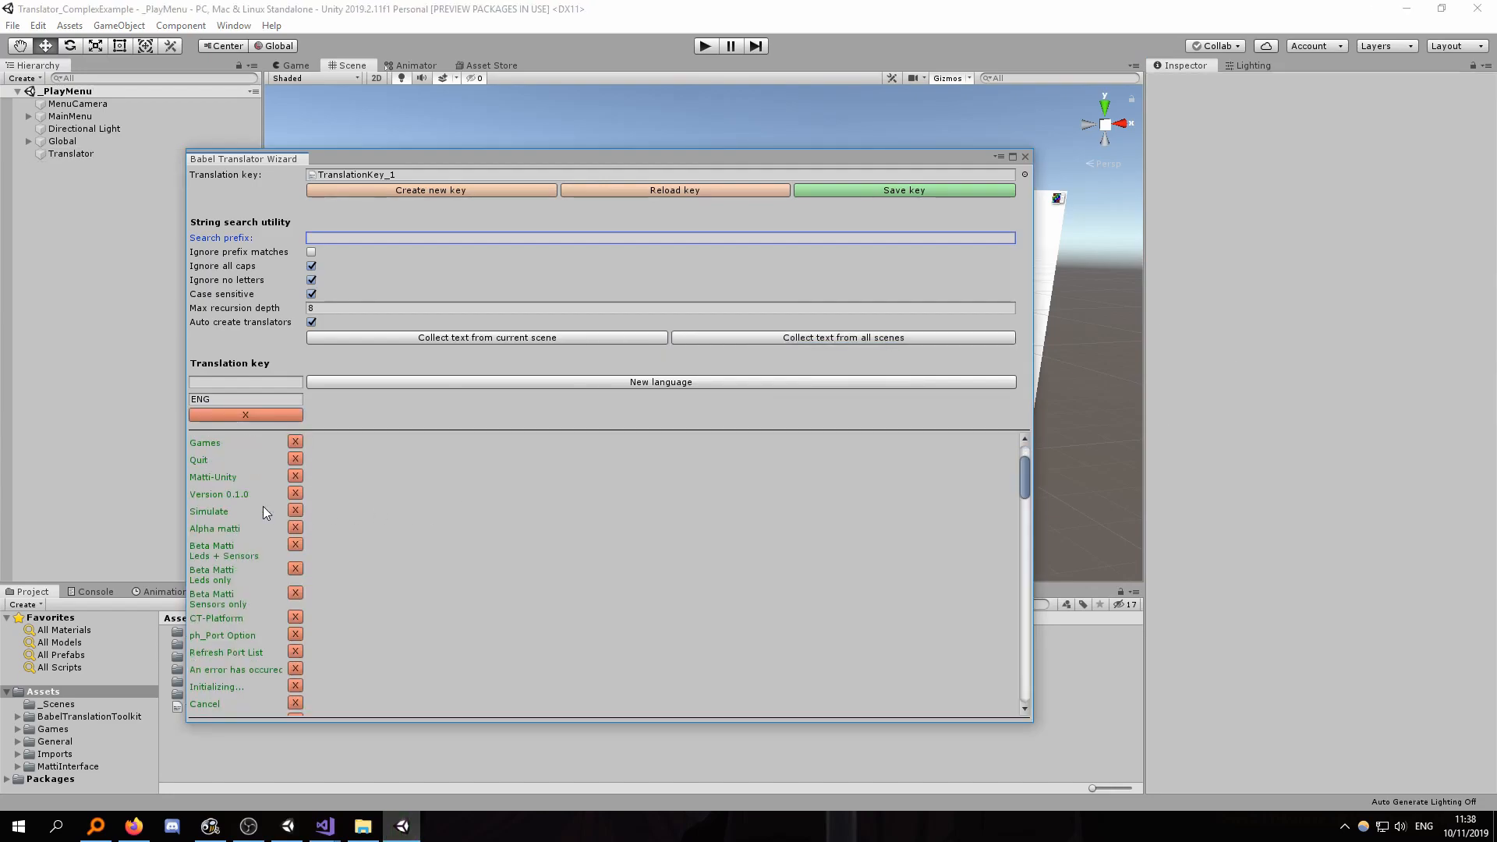
scroll(263, 509, down, 8)
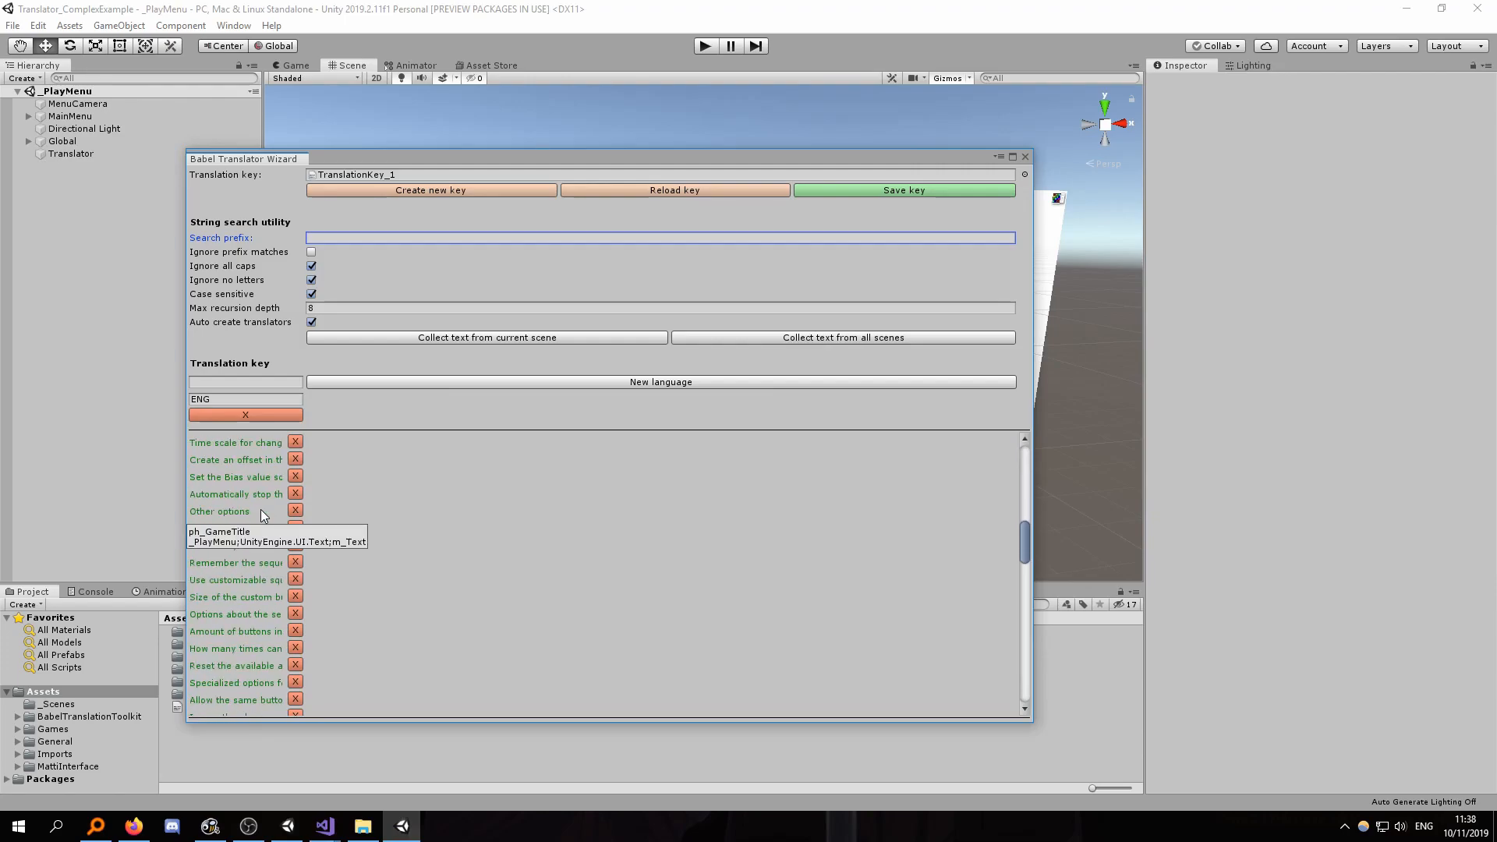
scroll(251, 567, down, 8)
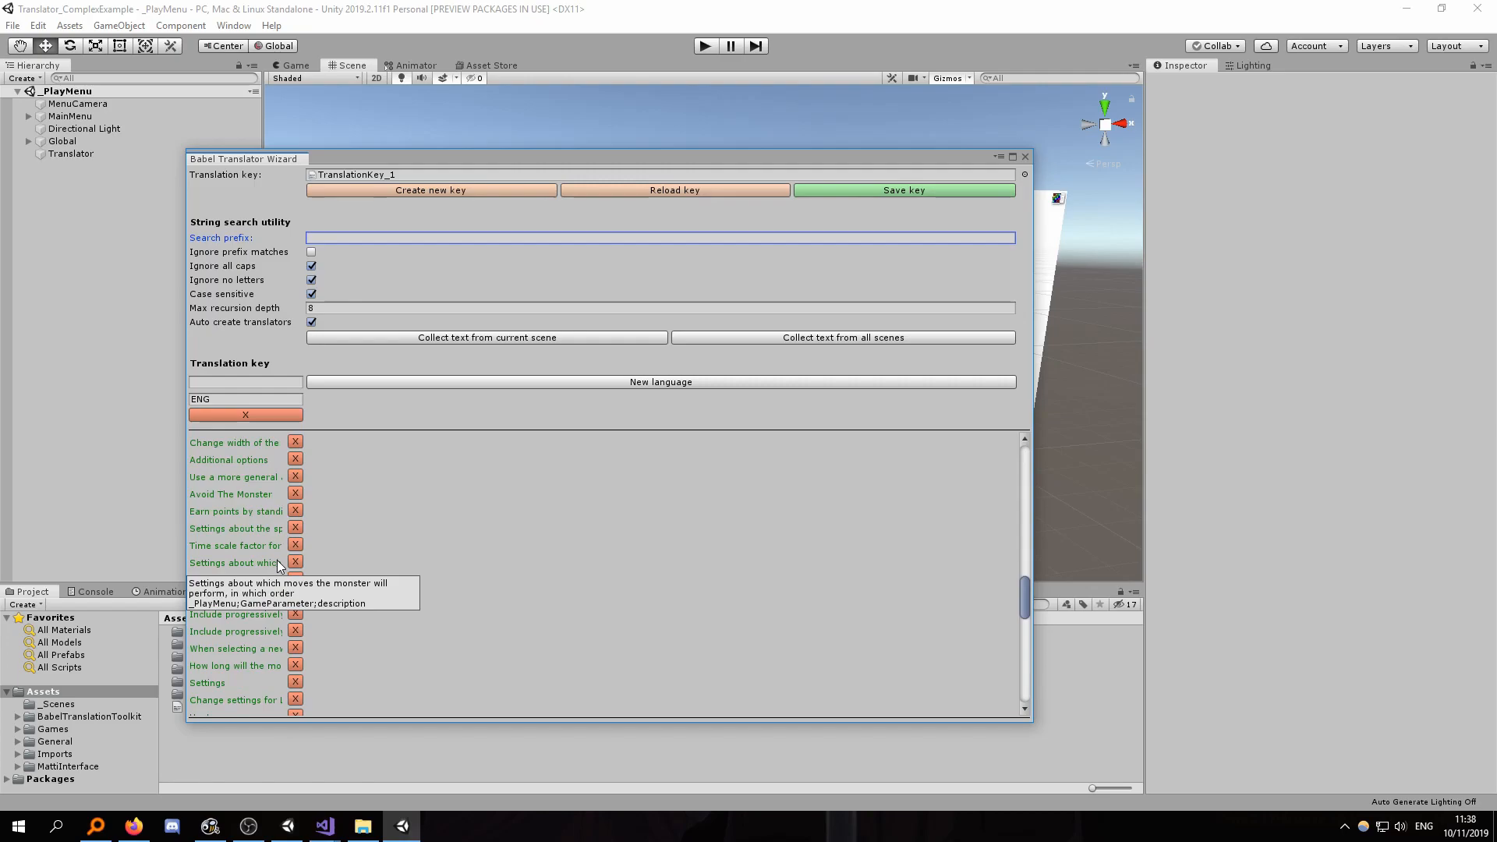
scroll(260, 528, down, 6)
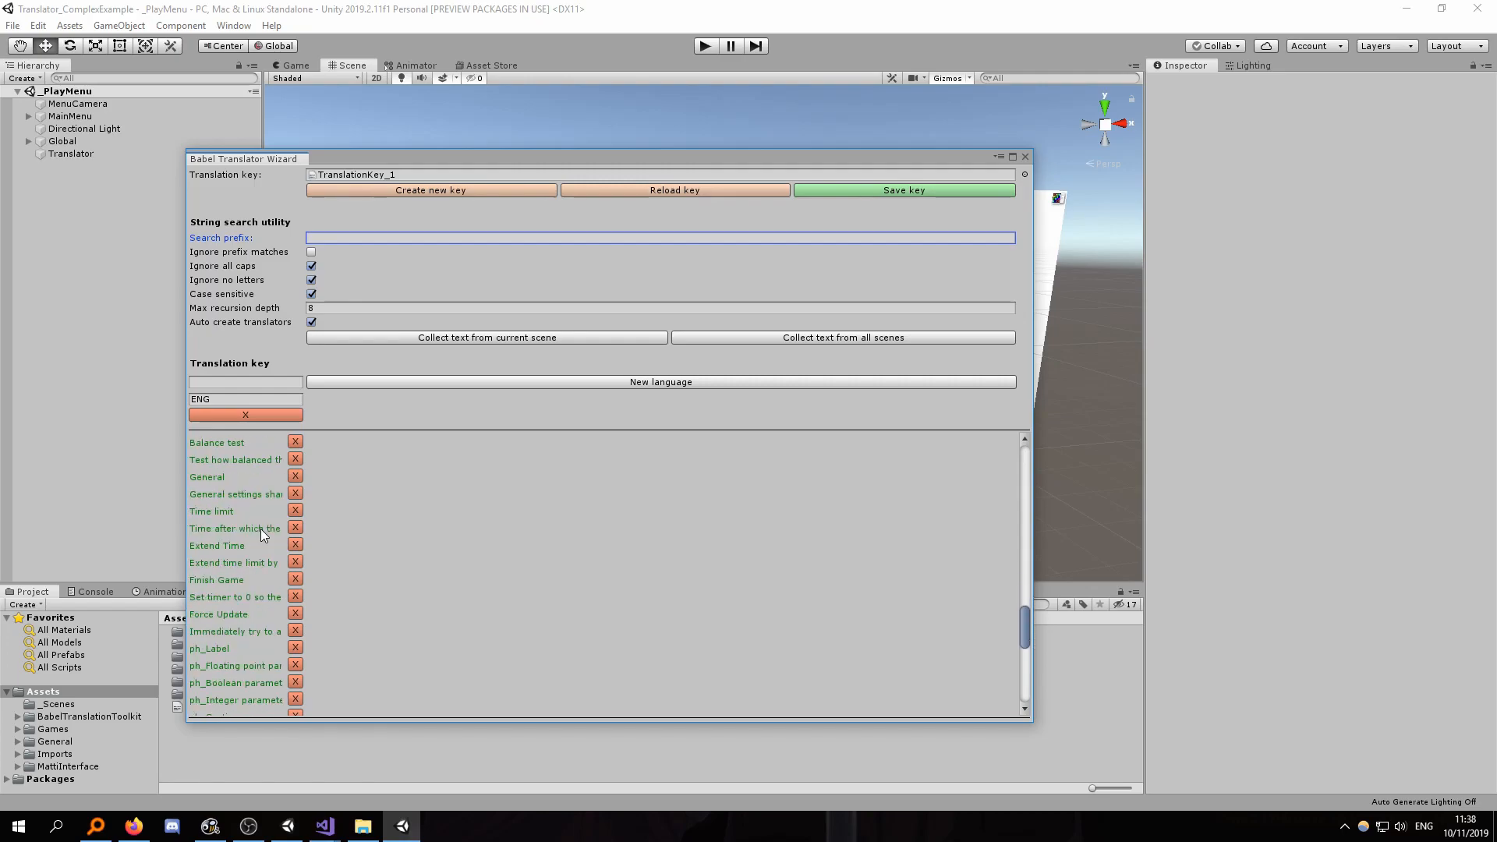
scroll(260, 528, up, 6)
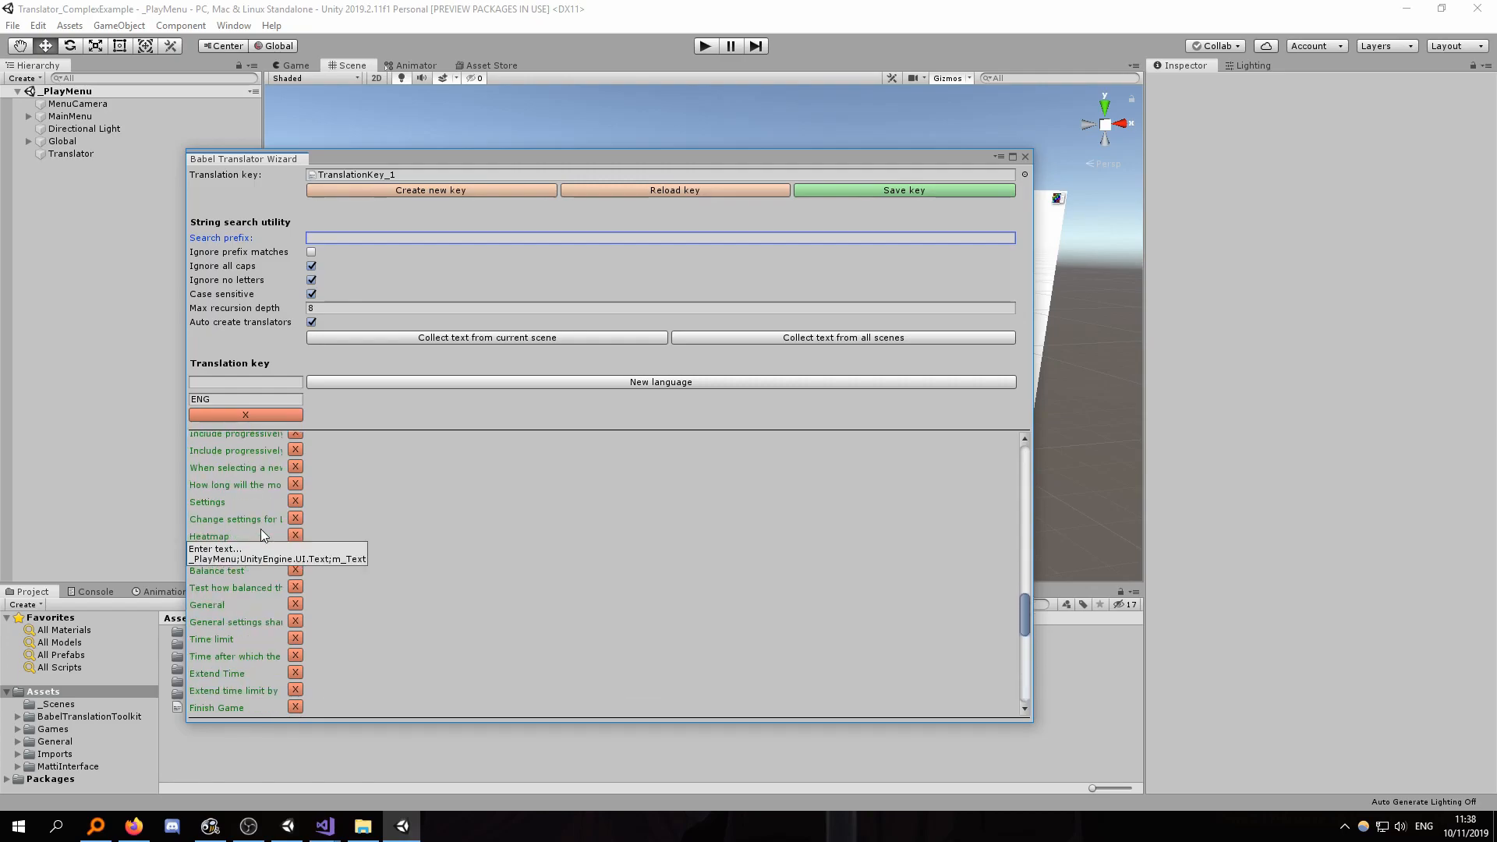
scroll(260, 528, up, 8)
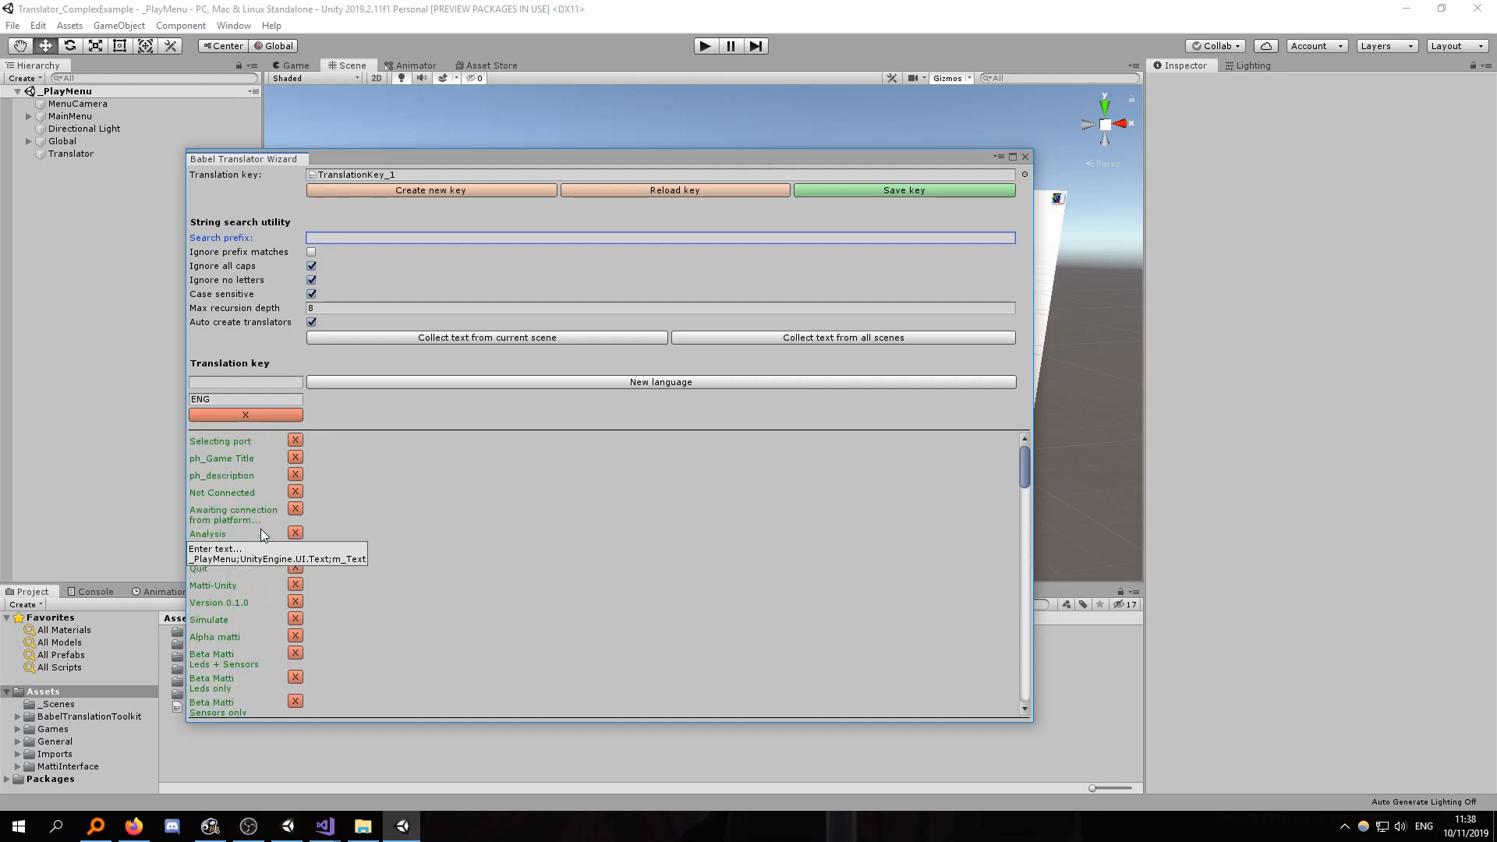
Add the languages NLD, FRA and GER to the translation key and look over their translation fields
click(222, 382)
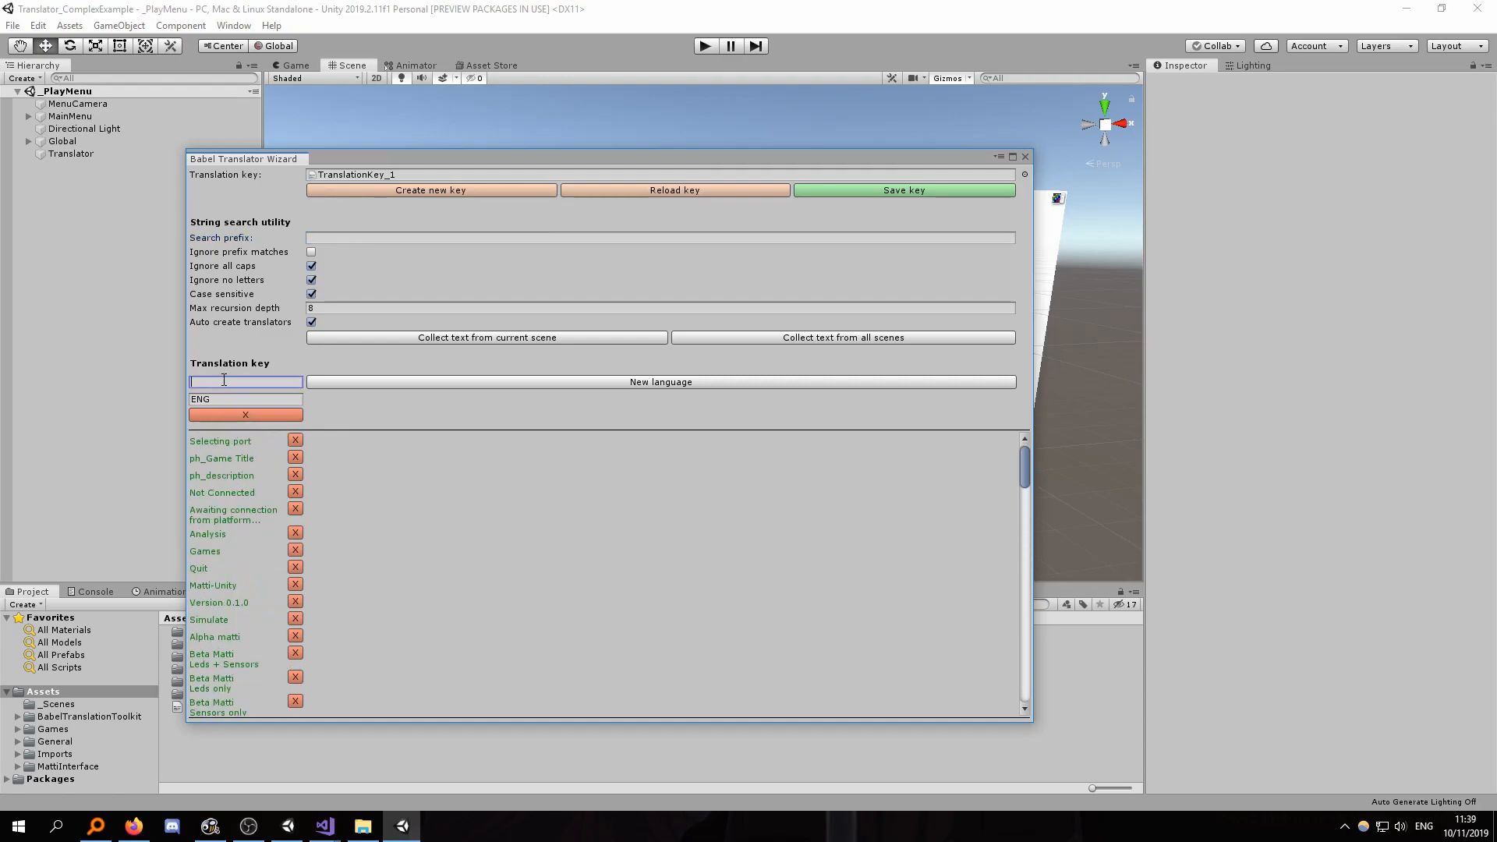
text(NLD)
click(374, 381)
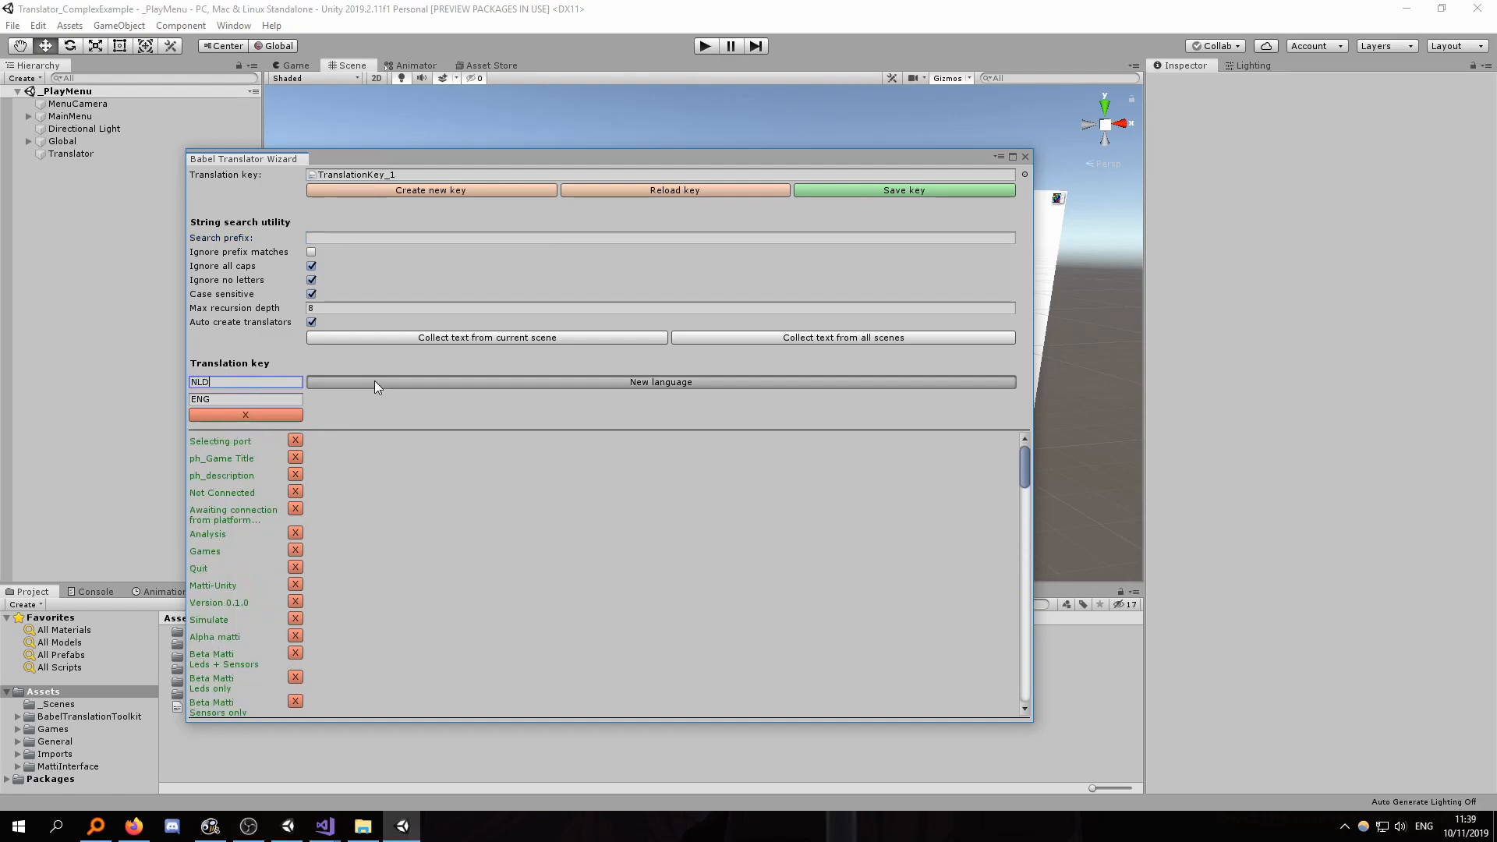
text(FRA)
click(320, 382)
text(GER)
click(379, 382)
scroll(456, 470, down, 10)
scroll(457, 470, down, 10)
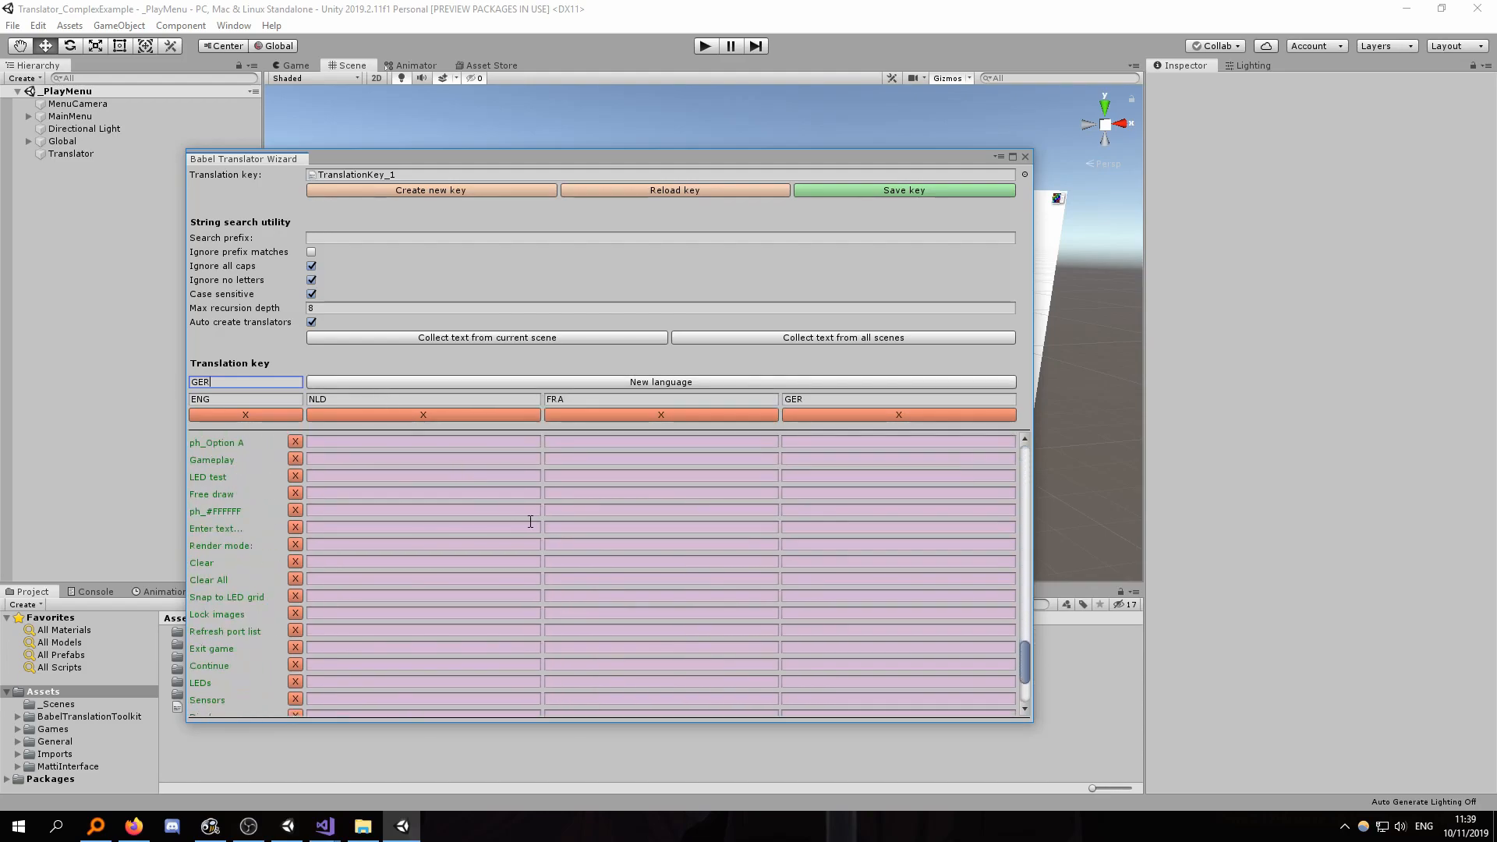
scroll(529, 521, up, 5)
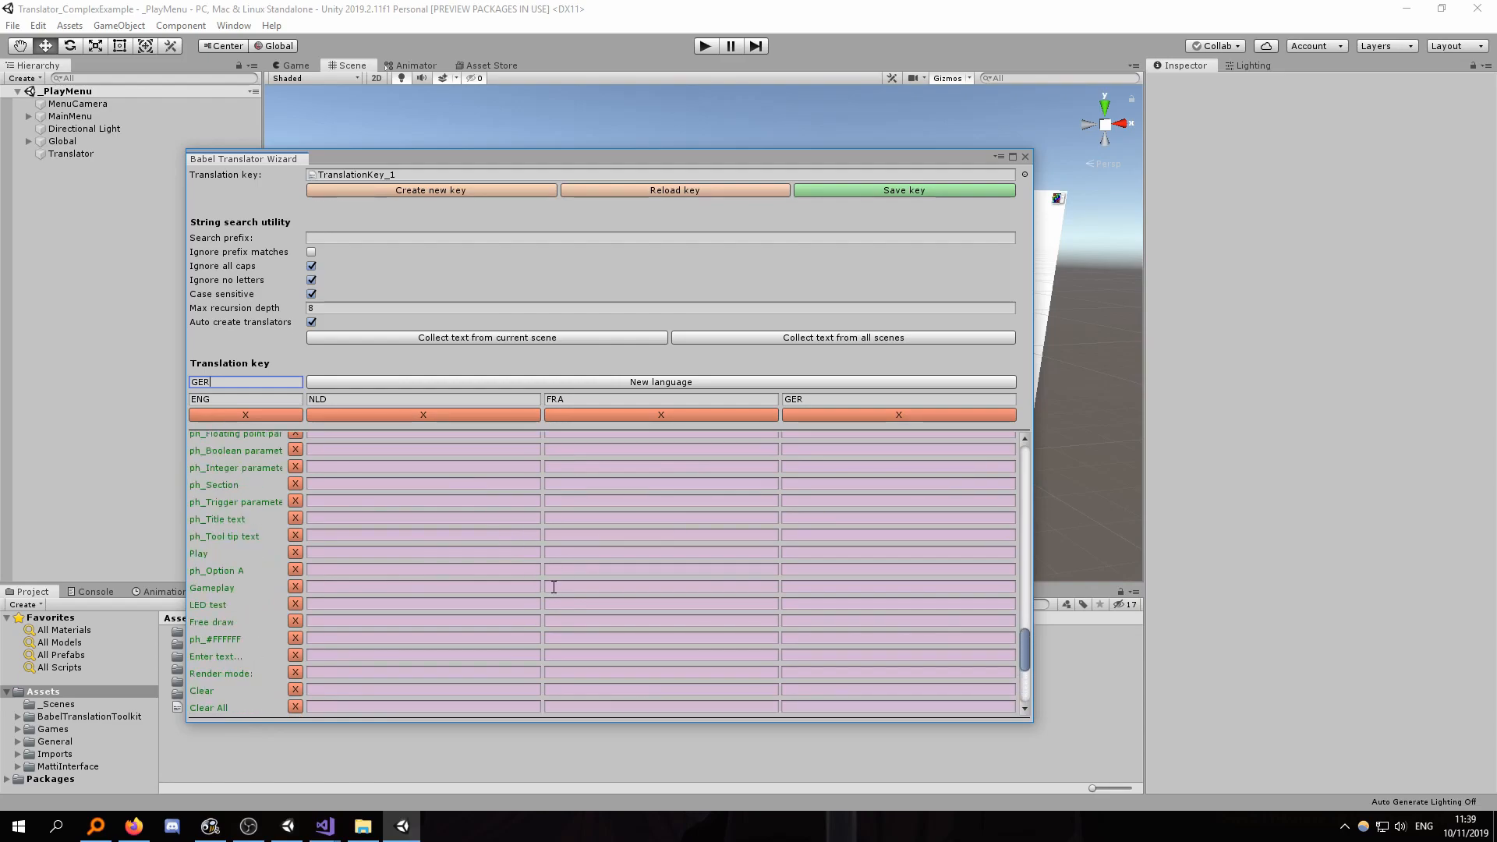
Save the translation key and show the TranslationKey_1 file in File Explorer
scroll(553, 587, up, 10)
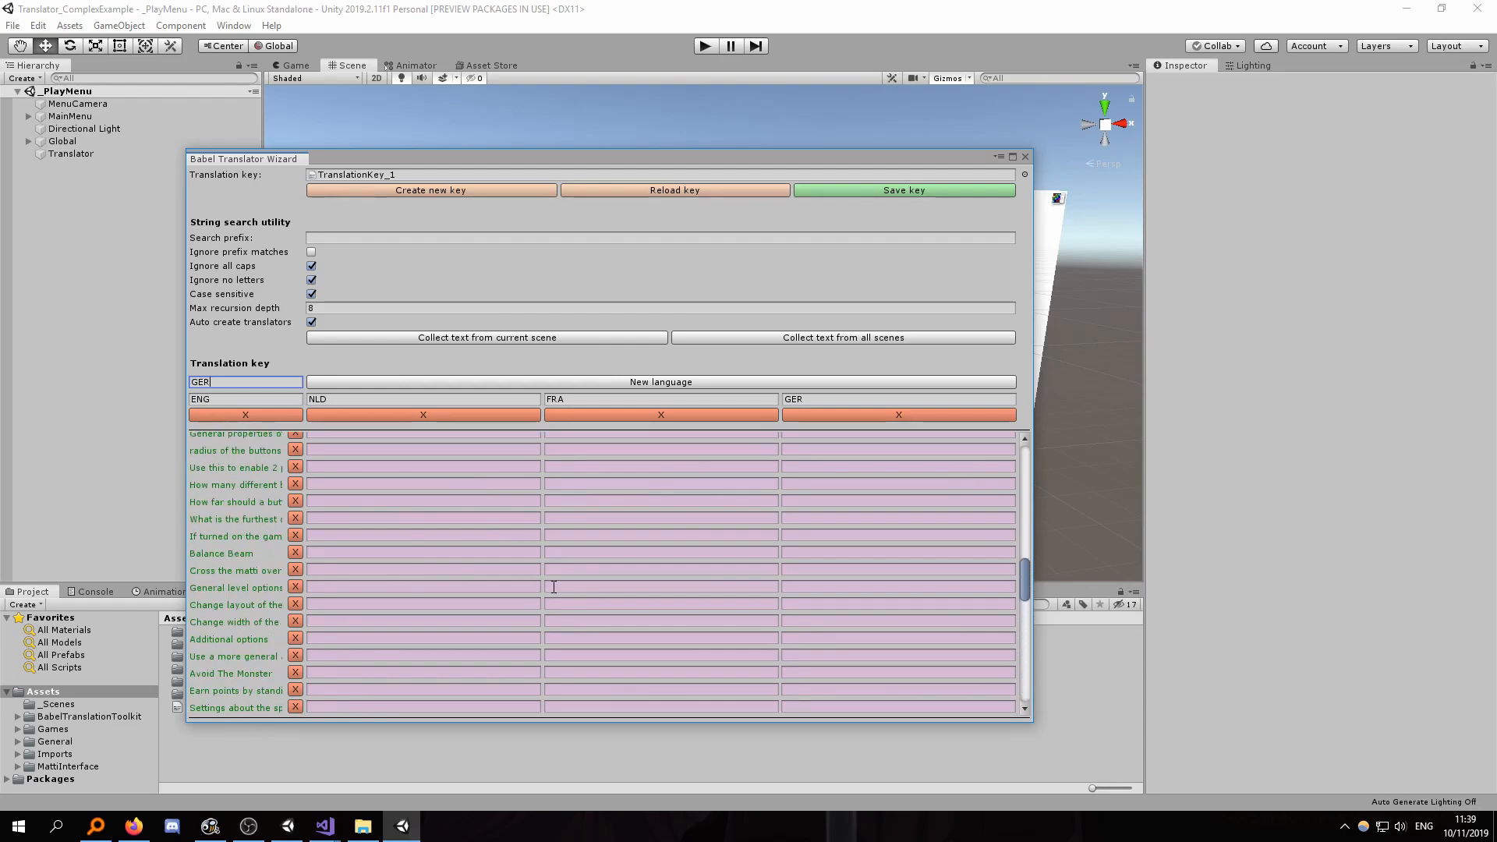
scroll(561, 577, up, 10)
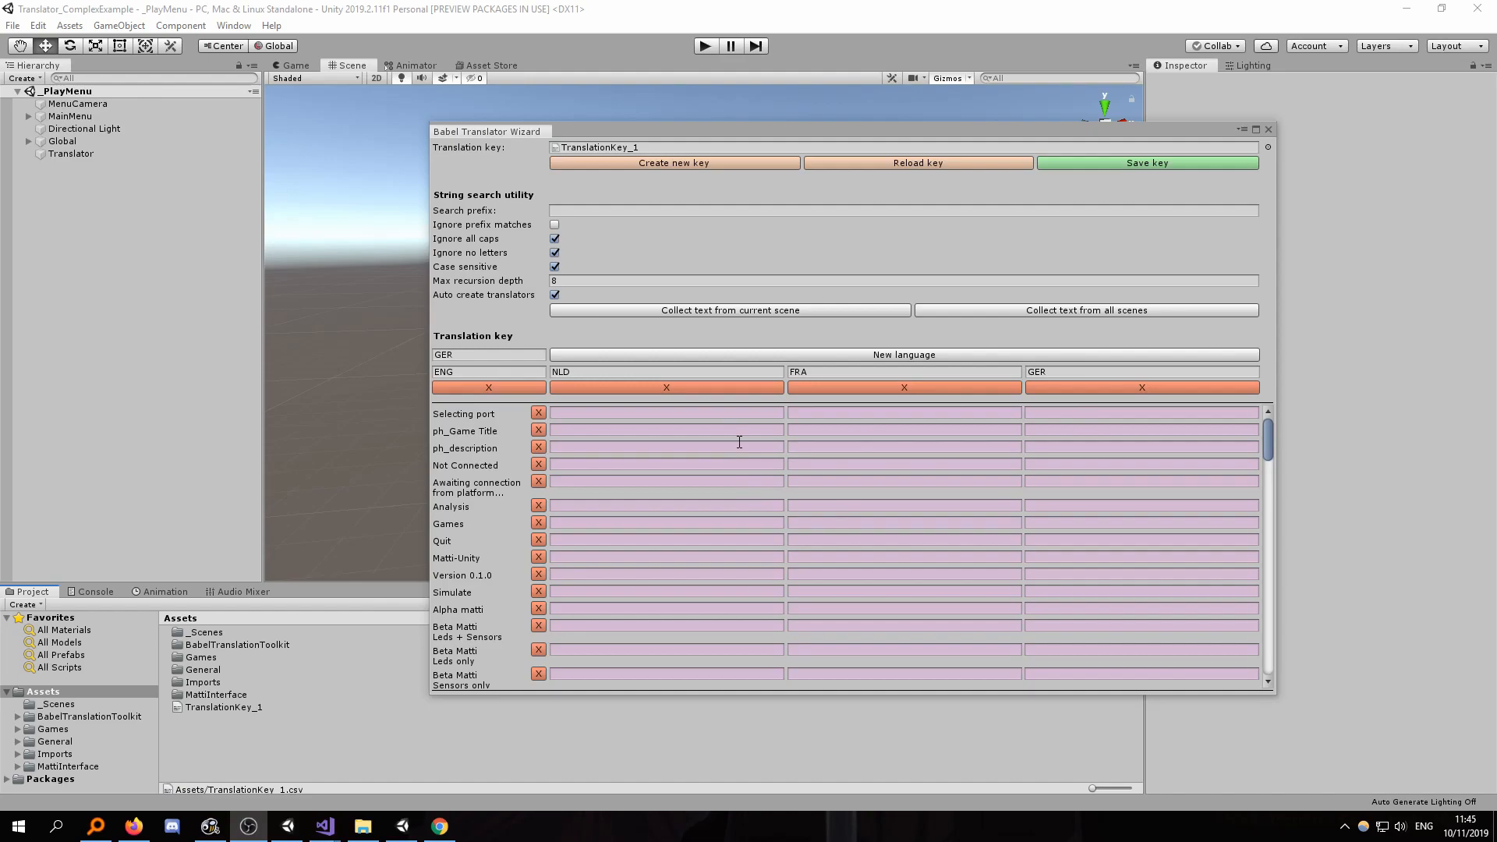
click(1105, 168)
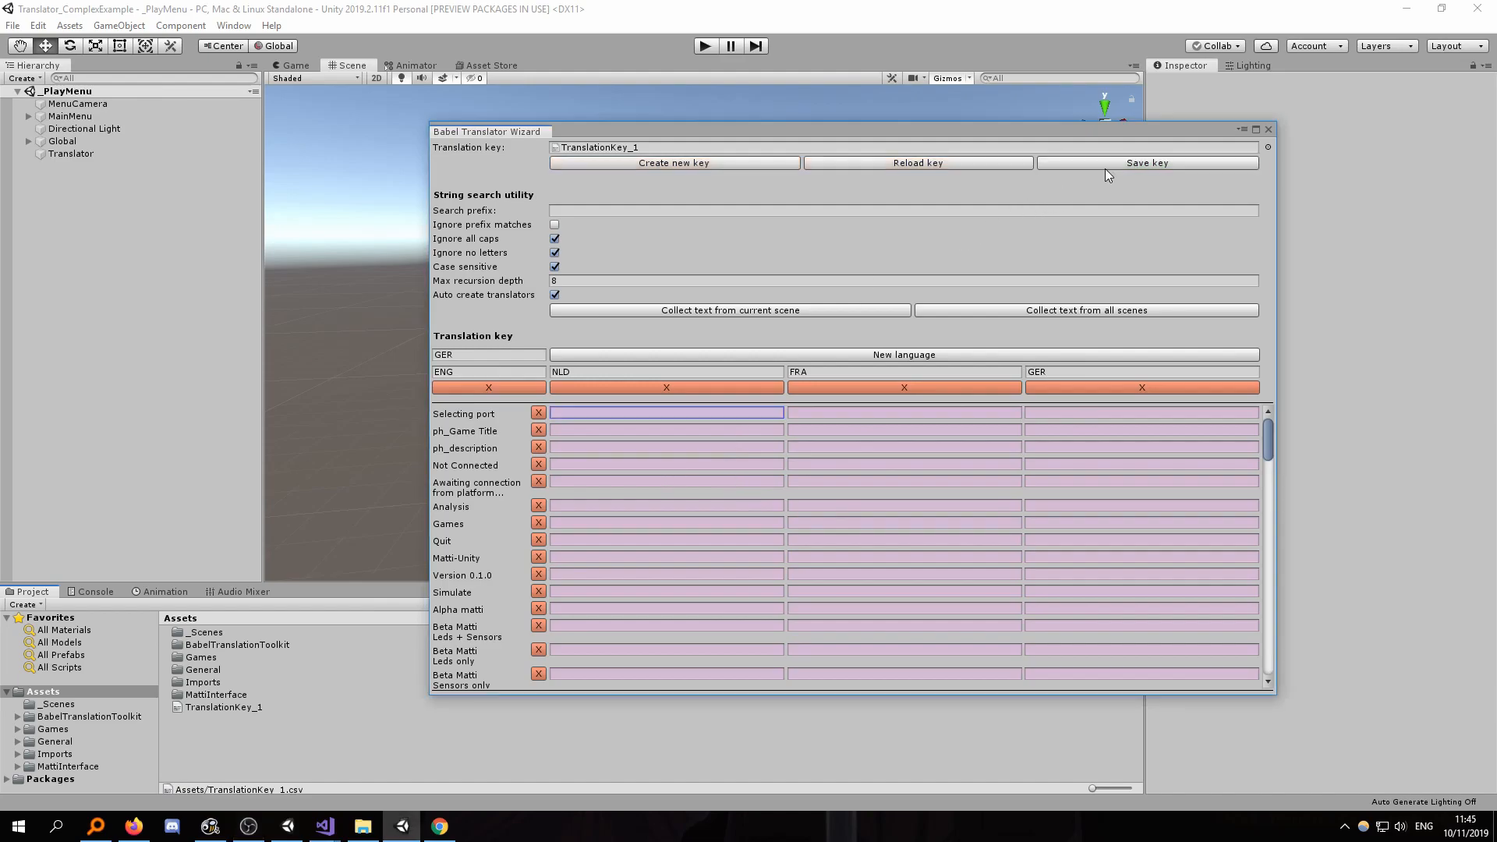
right_click(253, 705)
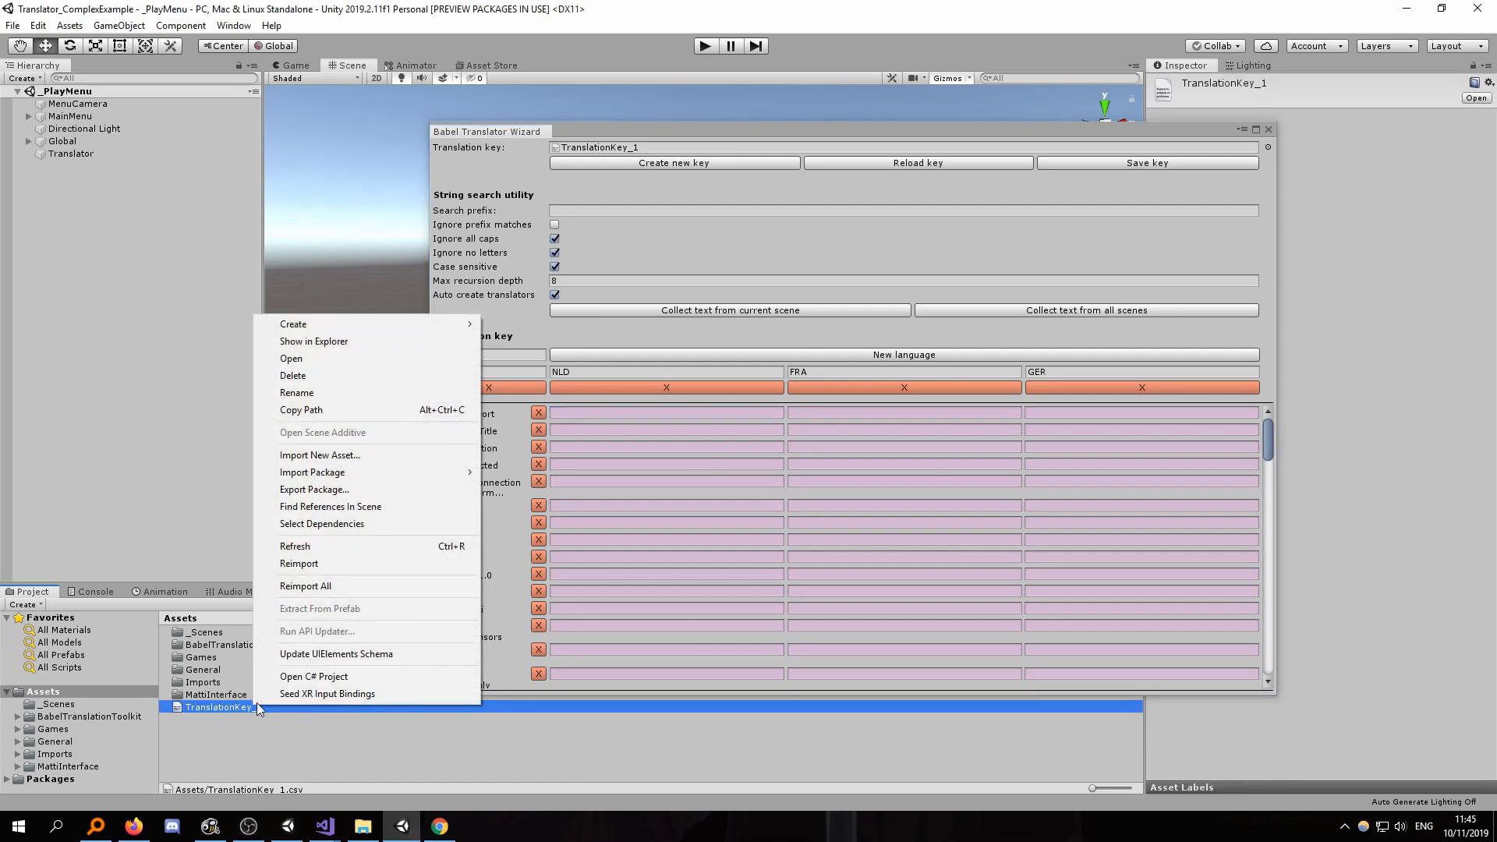
click(343, 340)
drag(772, 322, 768, 269)
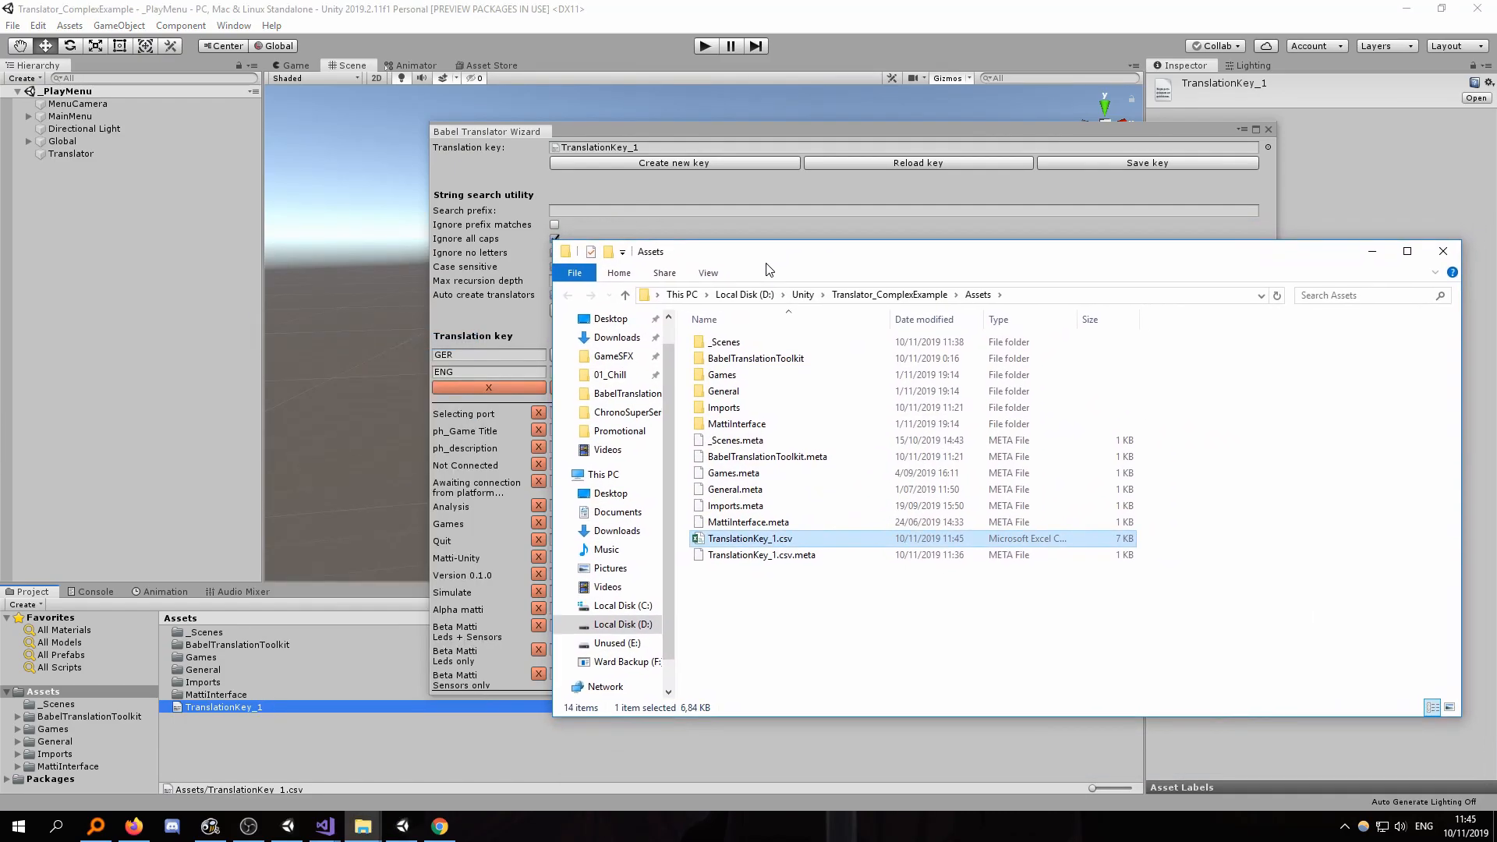
Switch to Chrome and open a new blank Google Sheets spreadsheet beside the Explorer window
click(439, 826)
drag(0, 145, 873, 81)
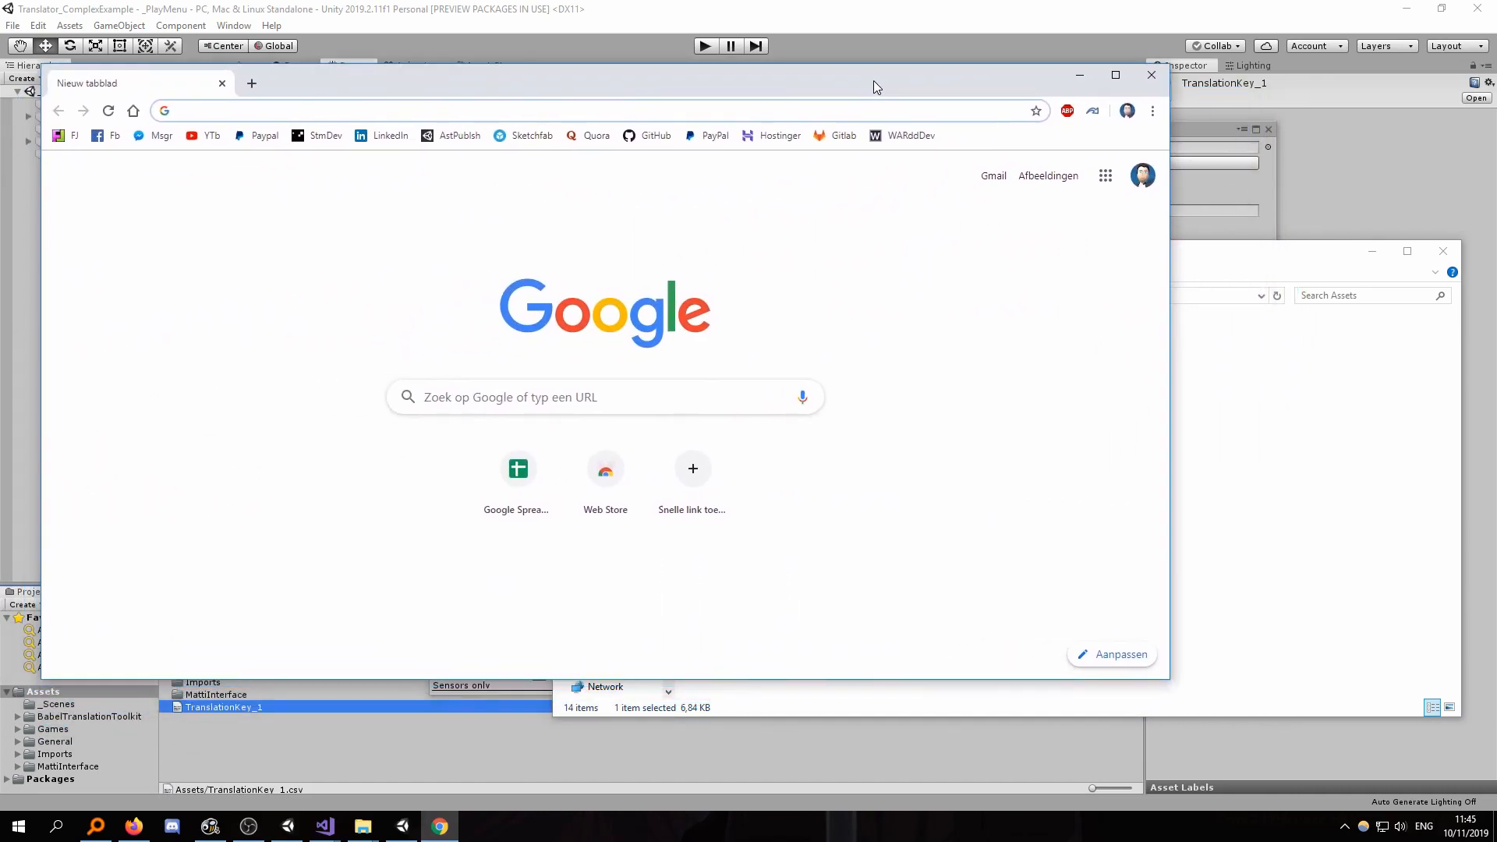
drag(1212, 253, 1240, 292)
click(395, 123)
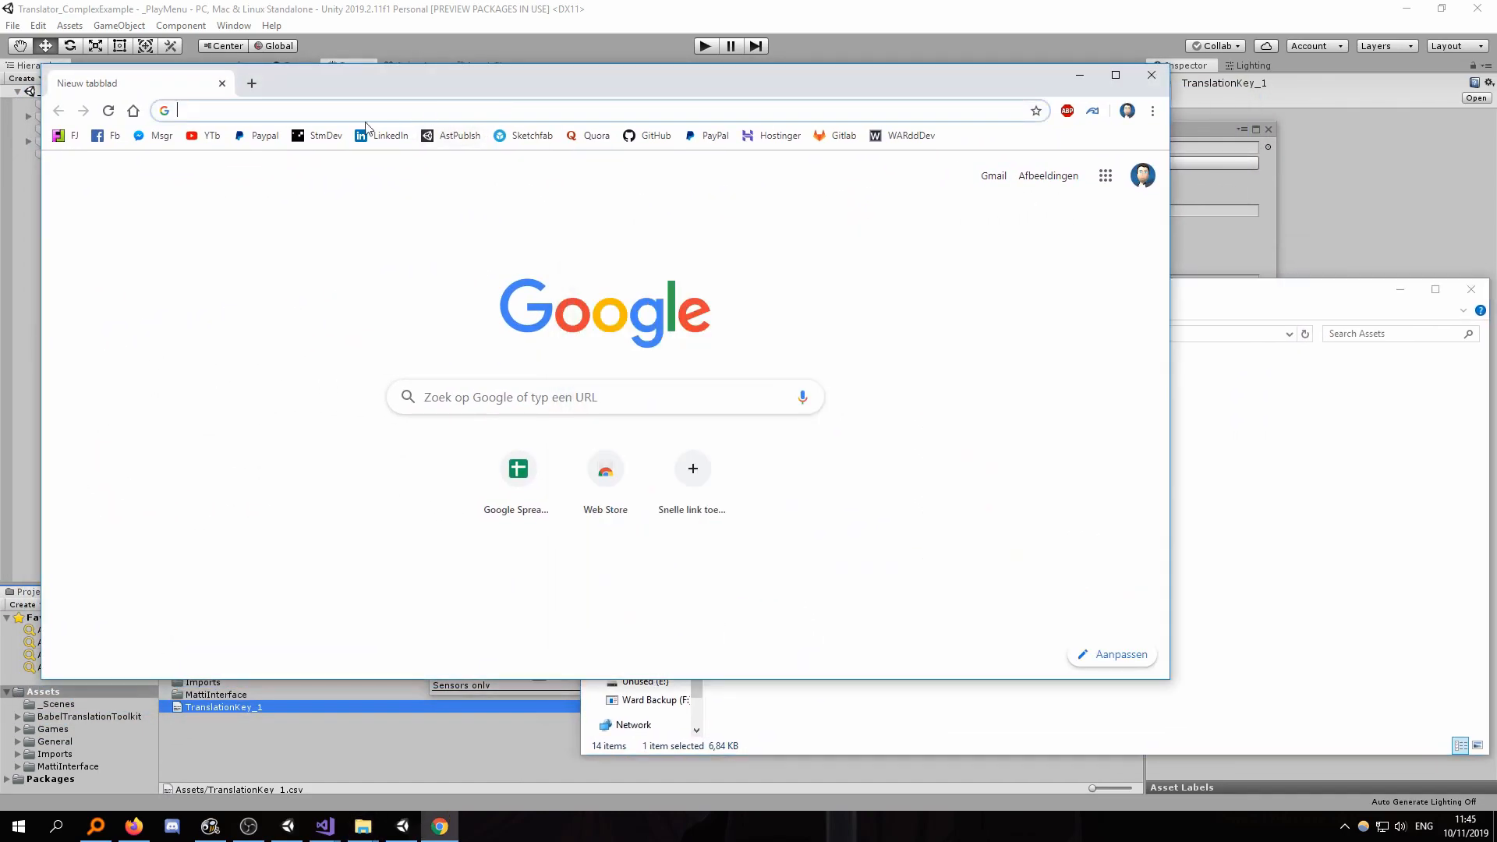
text(google spreadsheet)
click(257, 287)
click(221, 294)
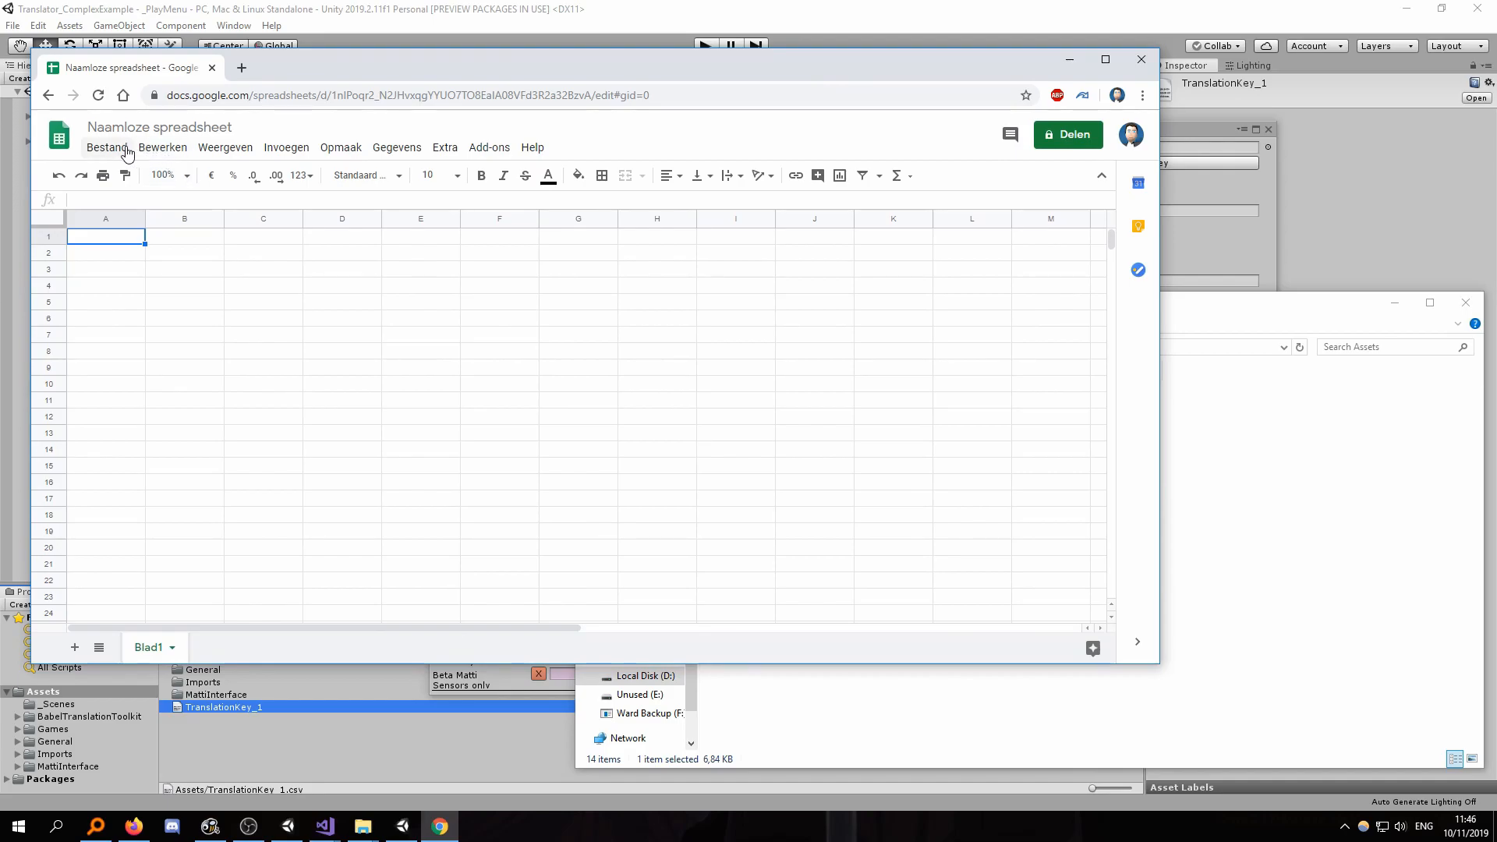
Import TranslationKey_1.csv from the Explorer window, replacing the spreadsheet and detecting the separator automatically
click(127, 150)
click(150, 266)
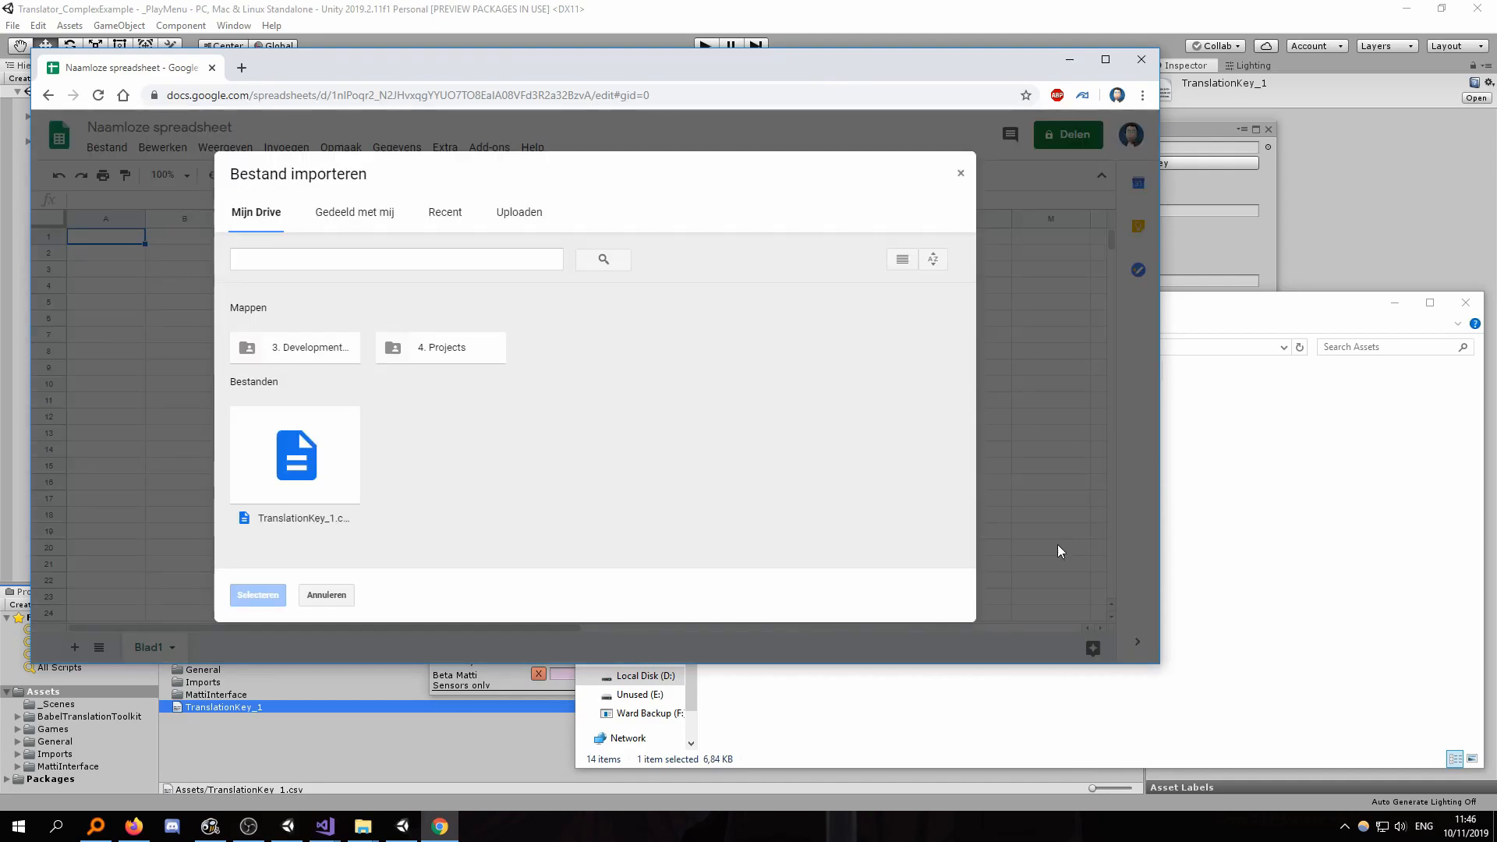
click(496, 220)
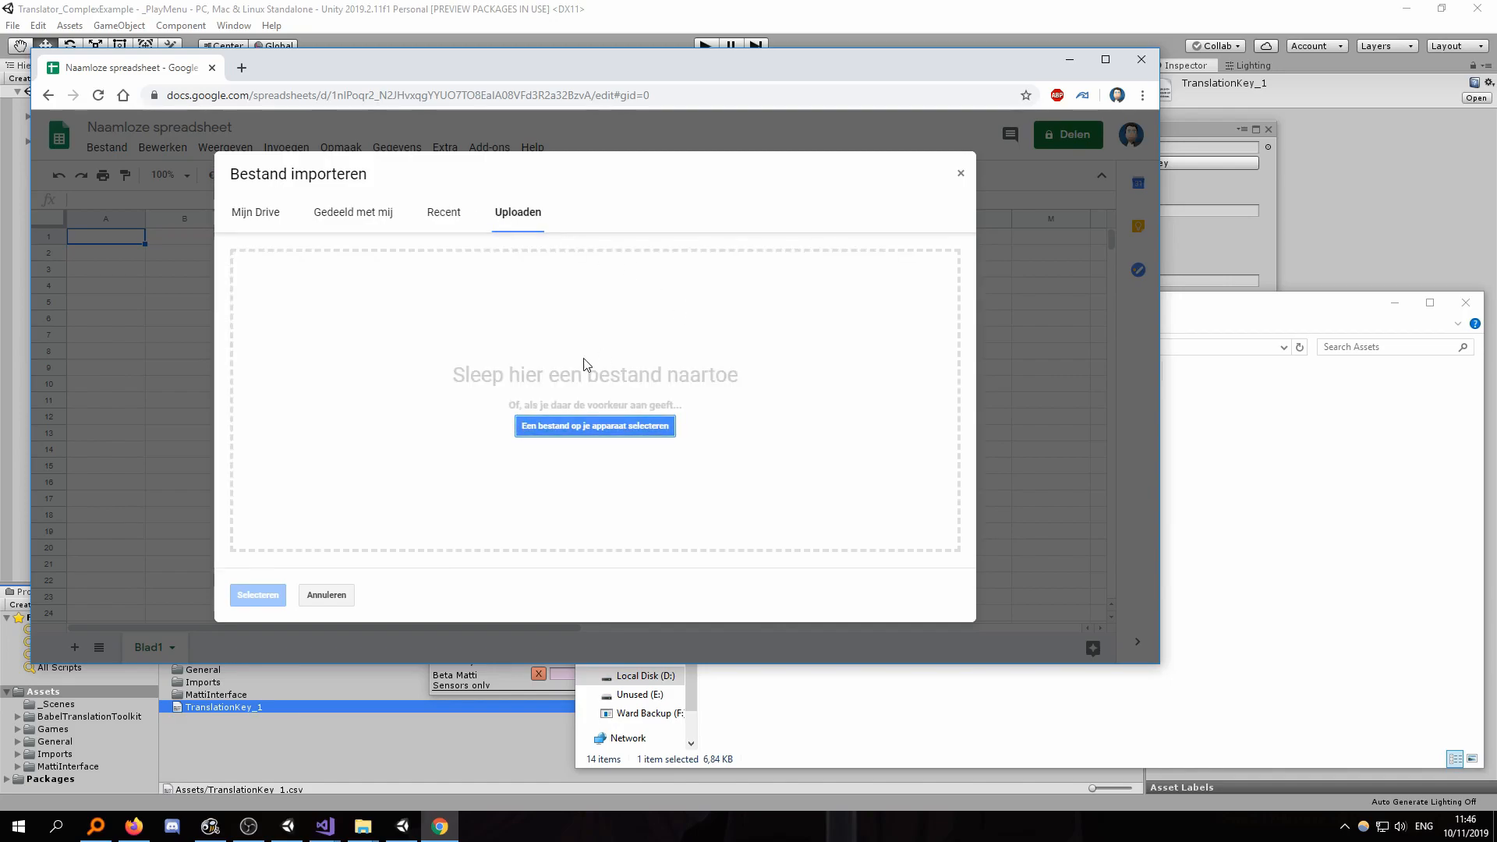
click(1247, 514)
mouse_move(811, 590)
mouse_down()
mouse_move(608, 545)
mouse_move(796, 556)
mouse_move(821, 590)
mouse_up()
drag(811, 597, 466, 401)
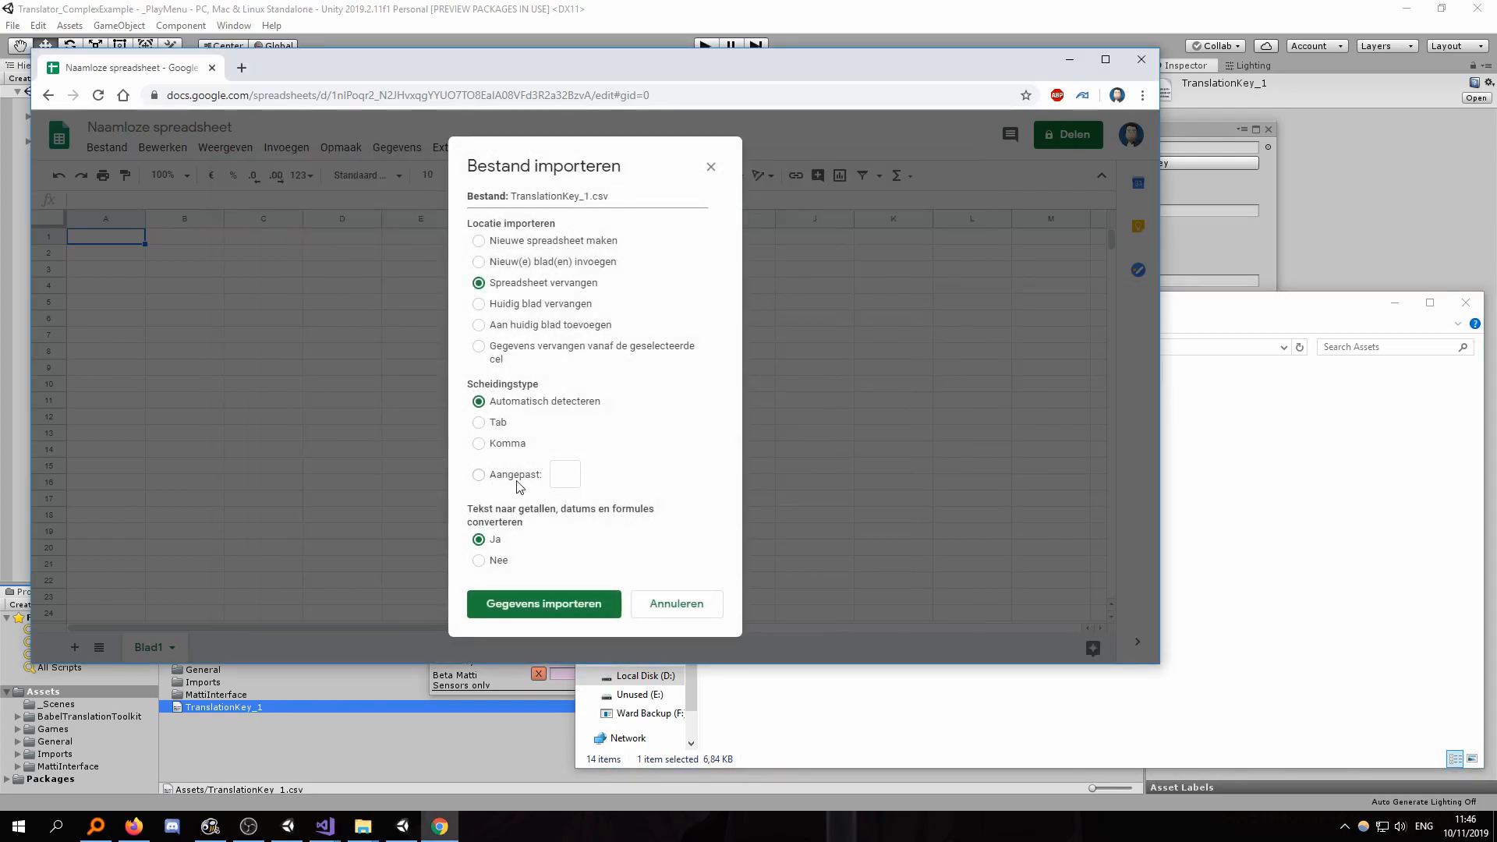
click(553, 605)
click(554, 607)
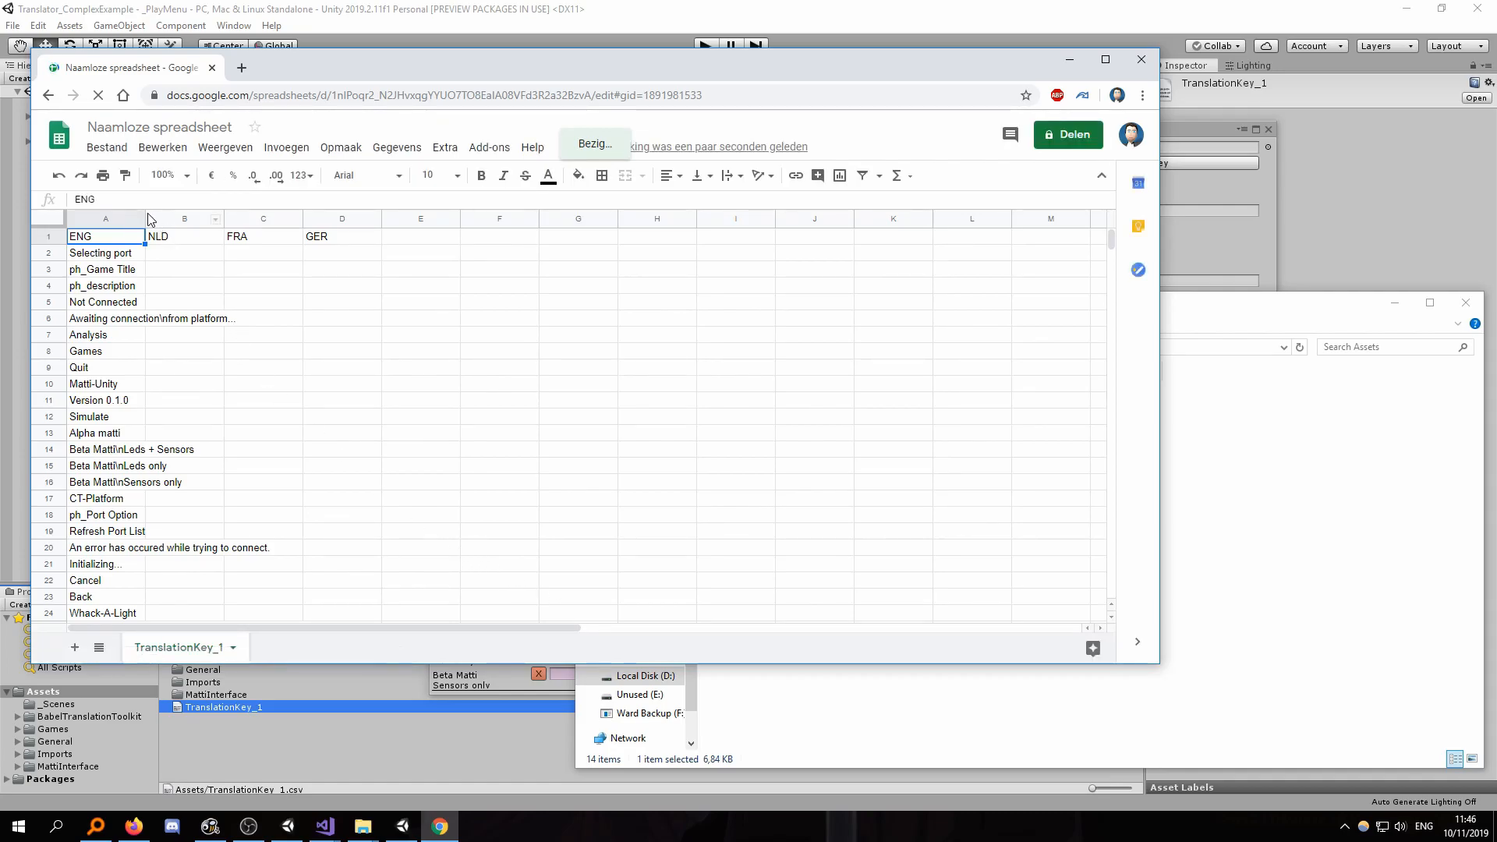
Look over the imported entries and widen the ENG column to fit its text
scroll(172, 323, down, 6)
scroll(152, 417, up, 6)
drag(145, 218, 291, 224)
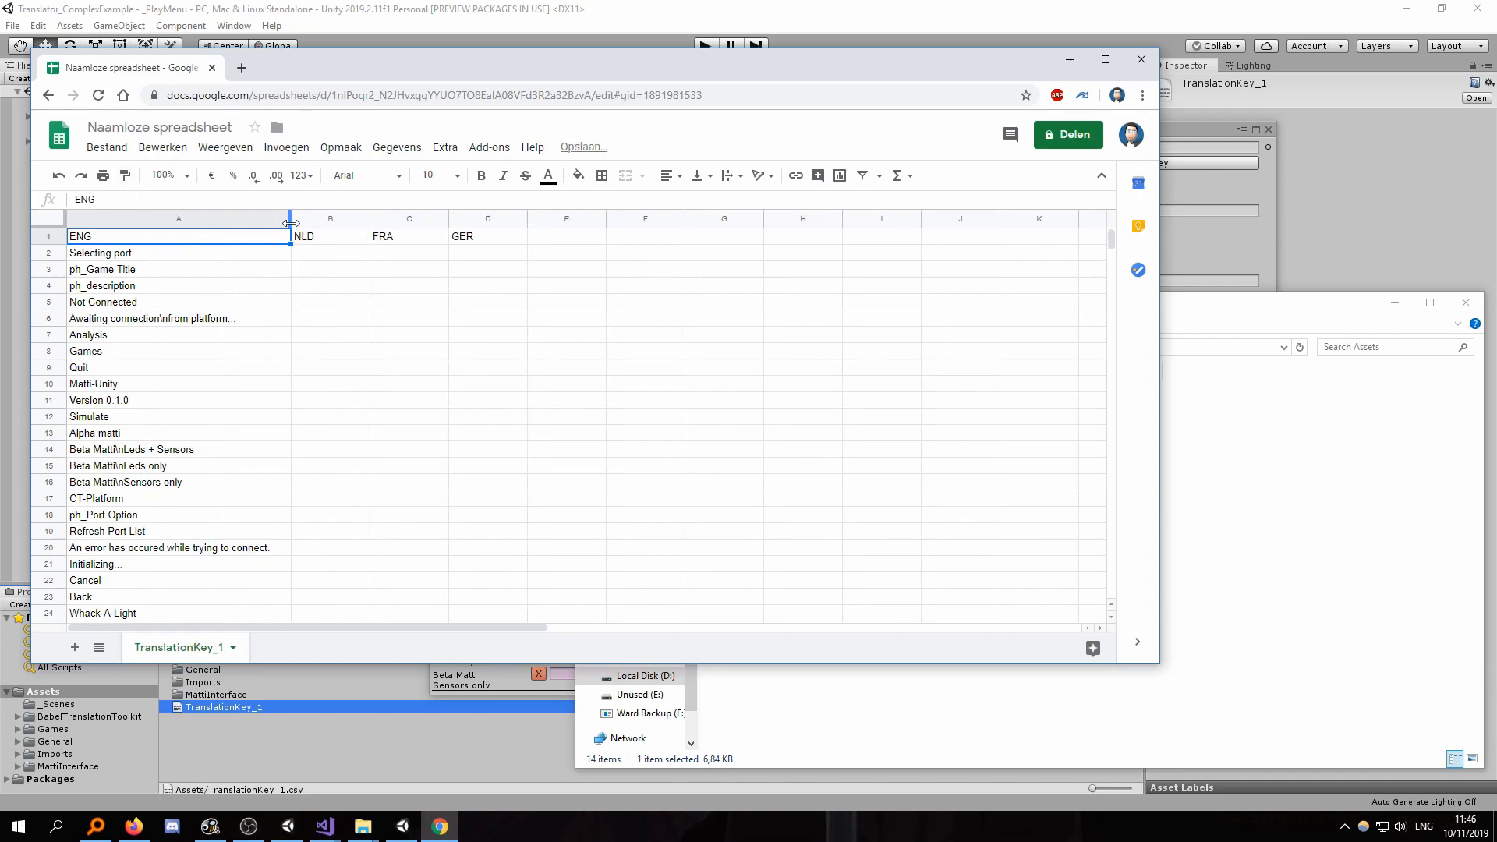
Enter the formula = GOOGLETRANSLATE(A2, "en", "nl") in cell B2 of the NLD column
click(312, 257)
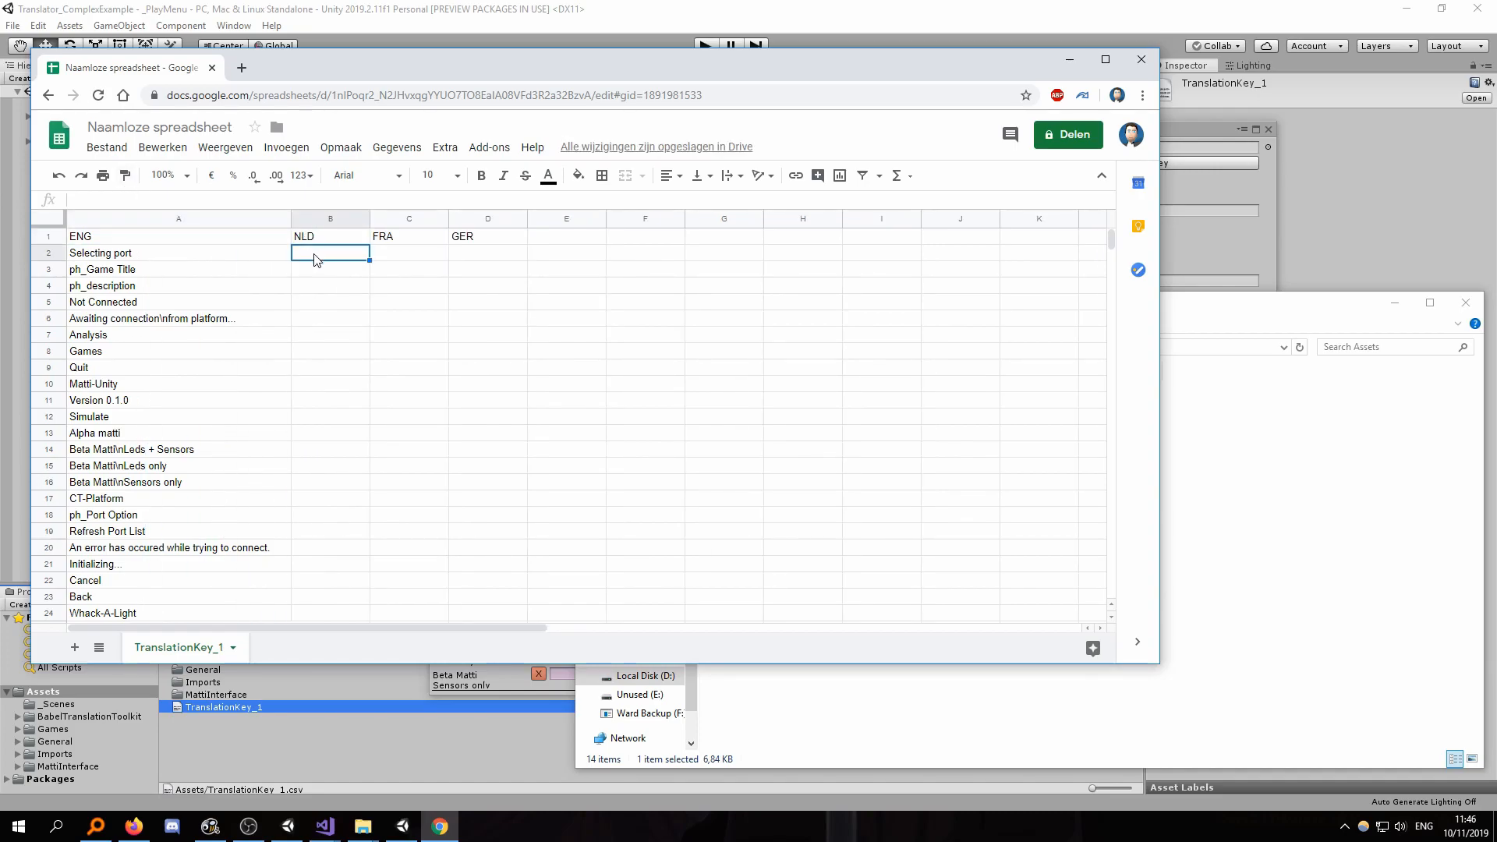
click(163, 201)
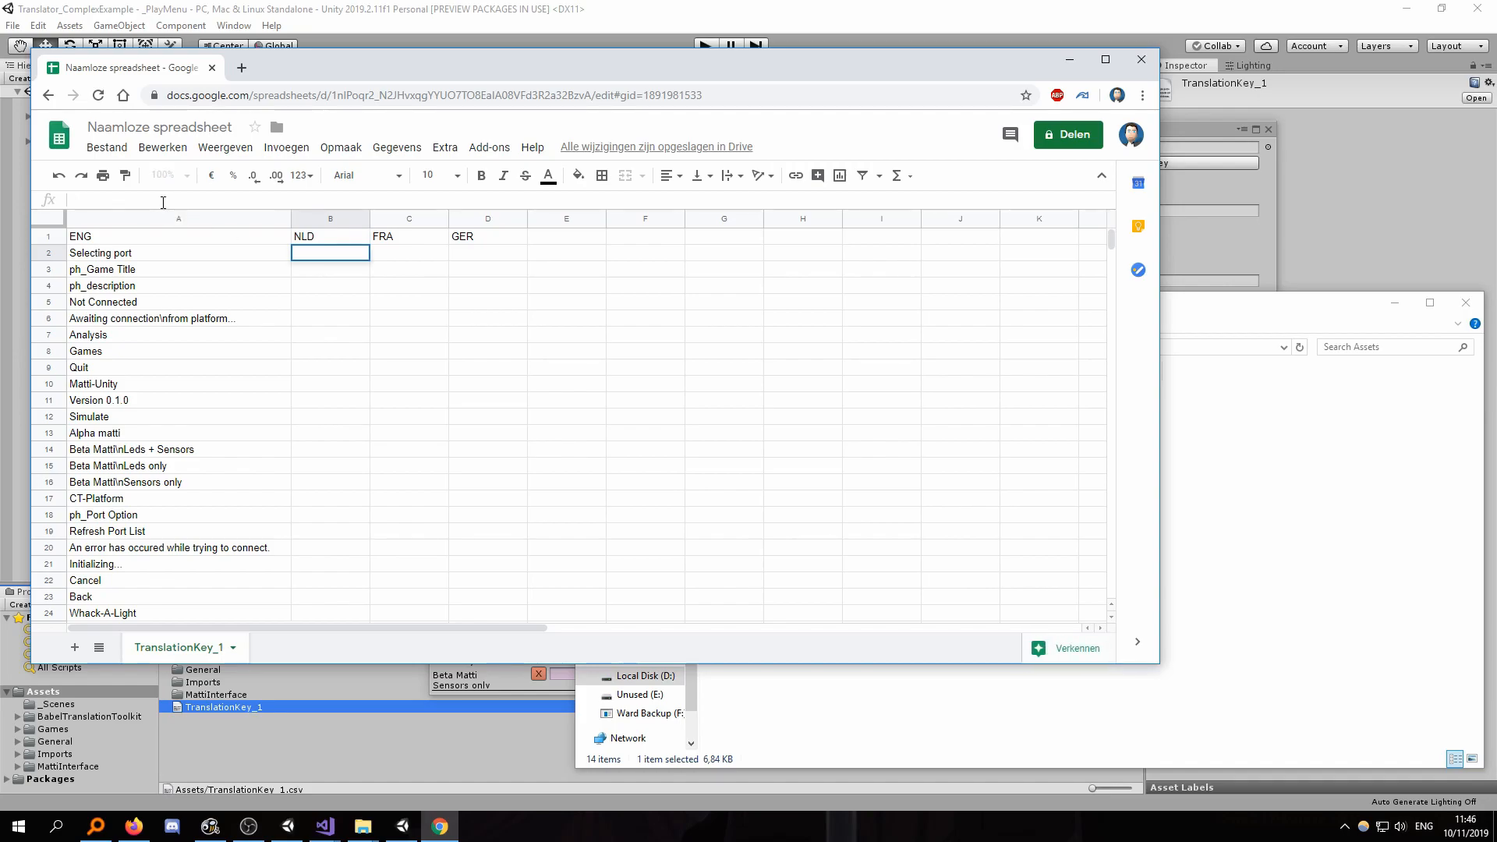
text(= G)
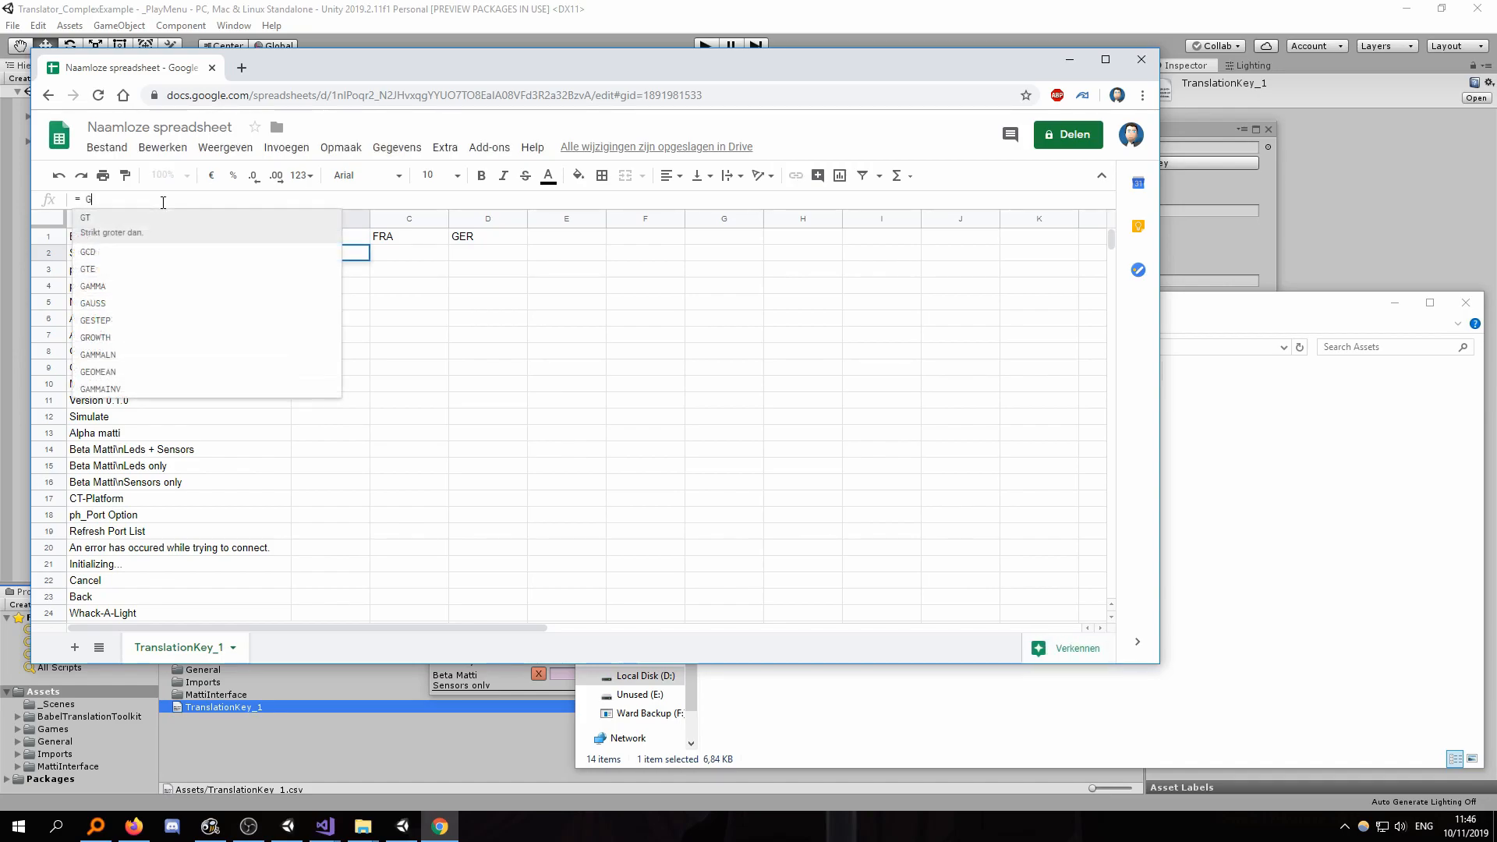
text(OOGLER)
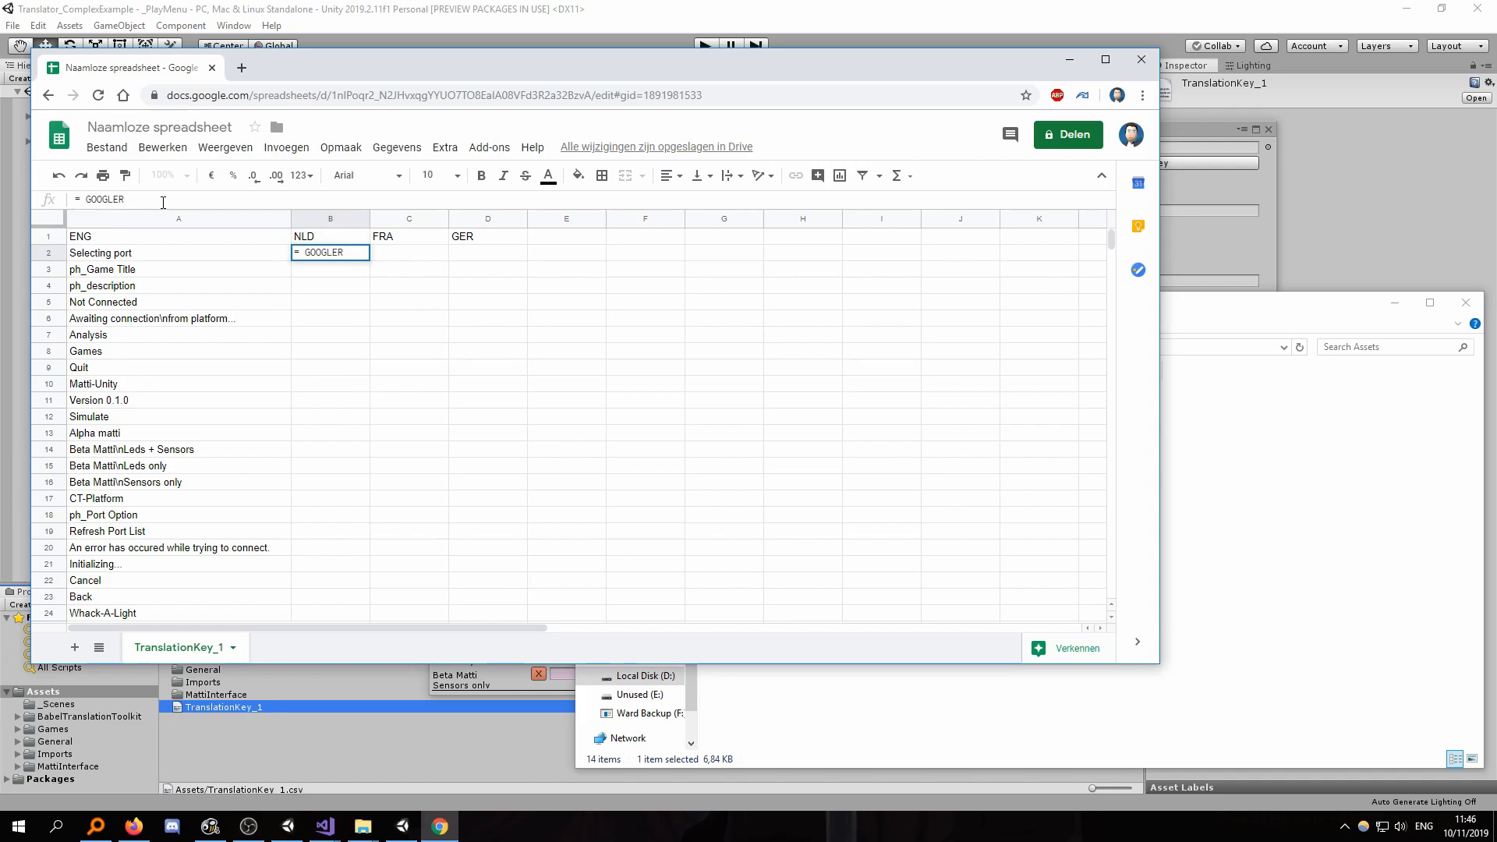
key(BackSpace)
text(R)
key(BackSpace)
text(TR)
click(170, 221)
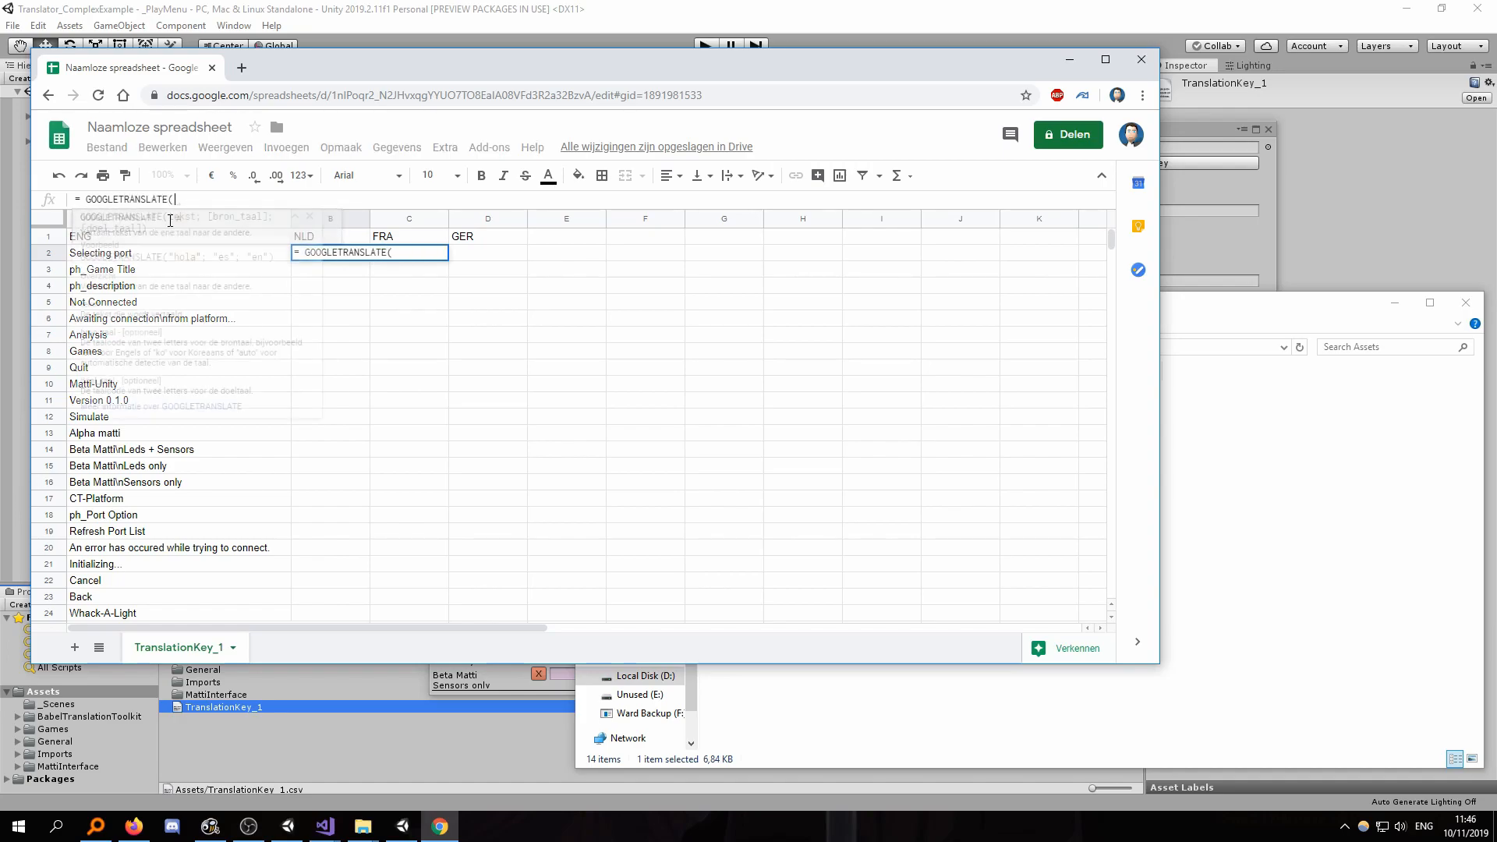
click(395, 252)
click(144, 253)
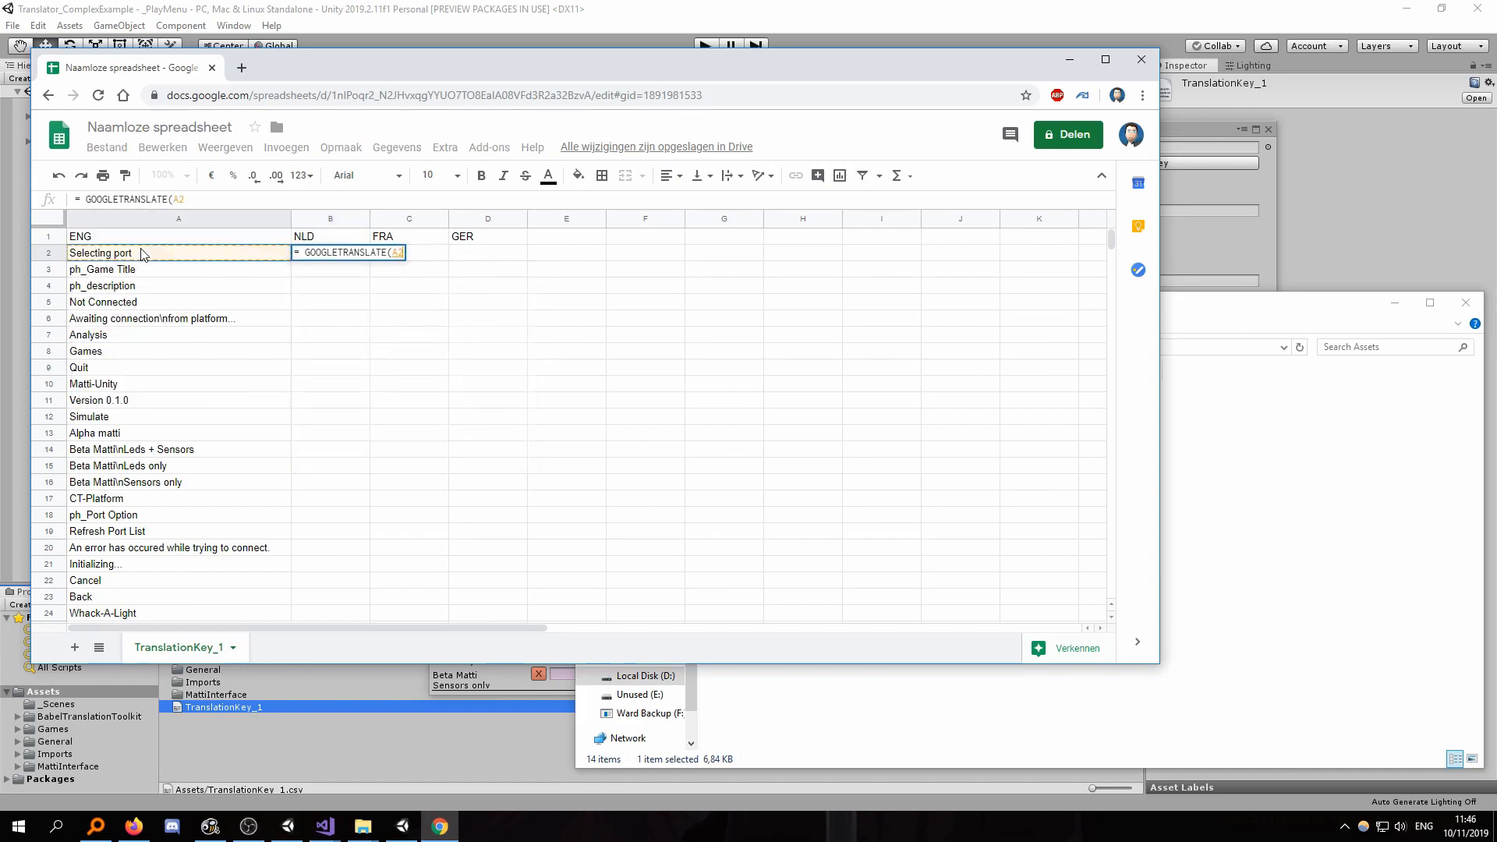
click(207, 199)
text(, )
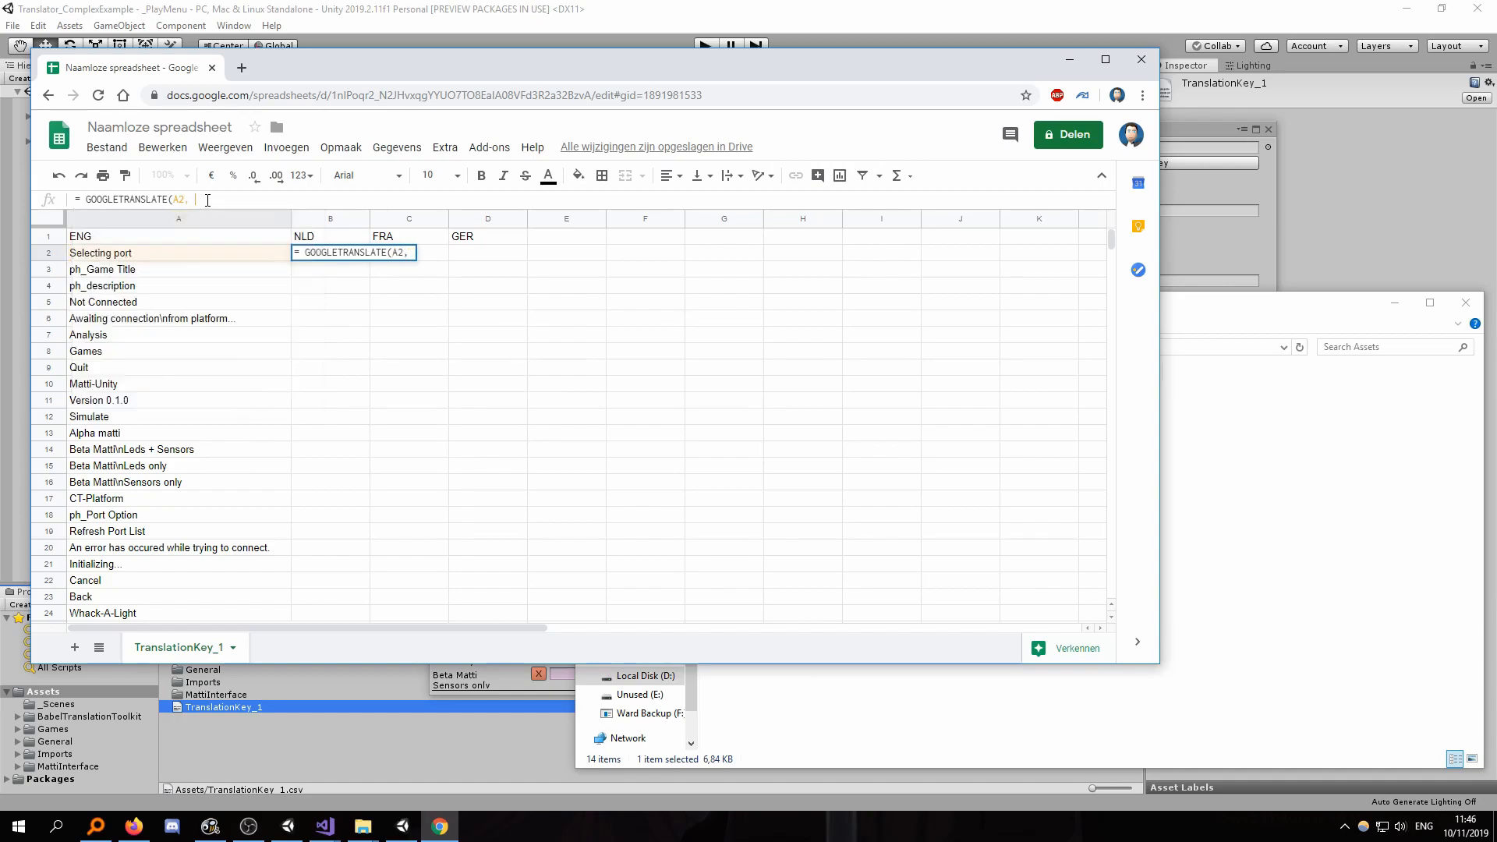
text(")
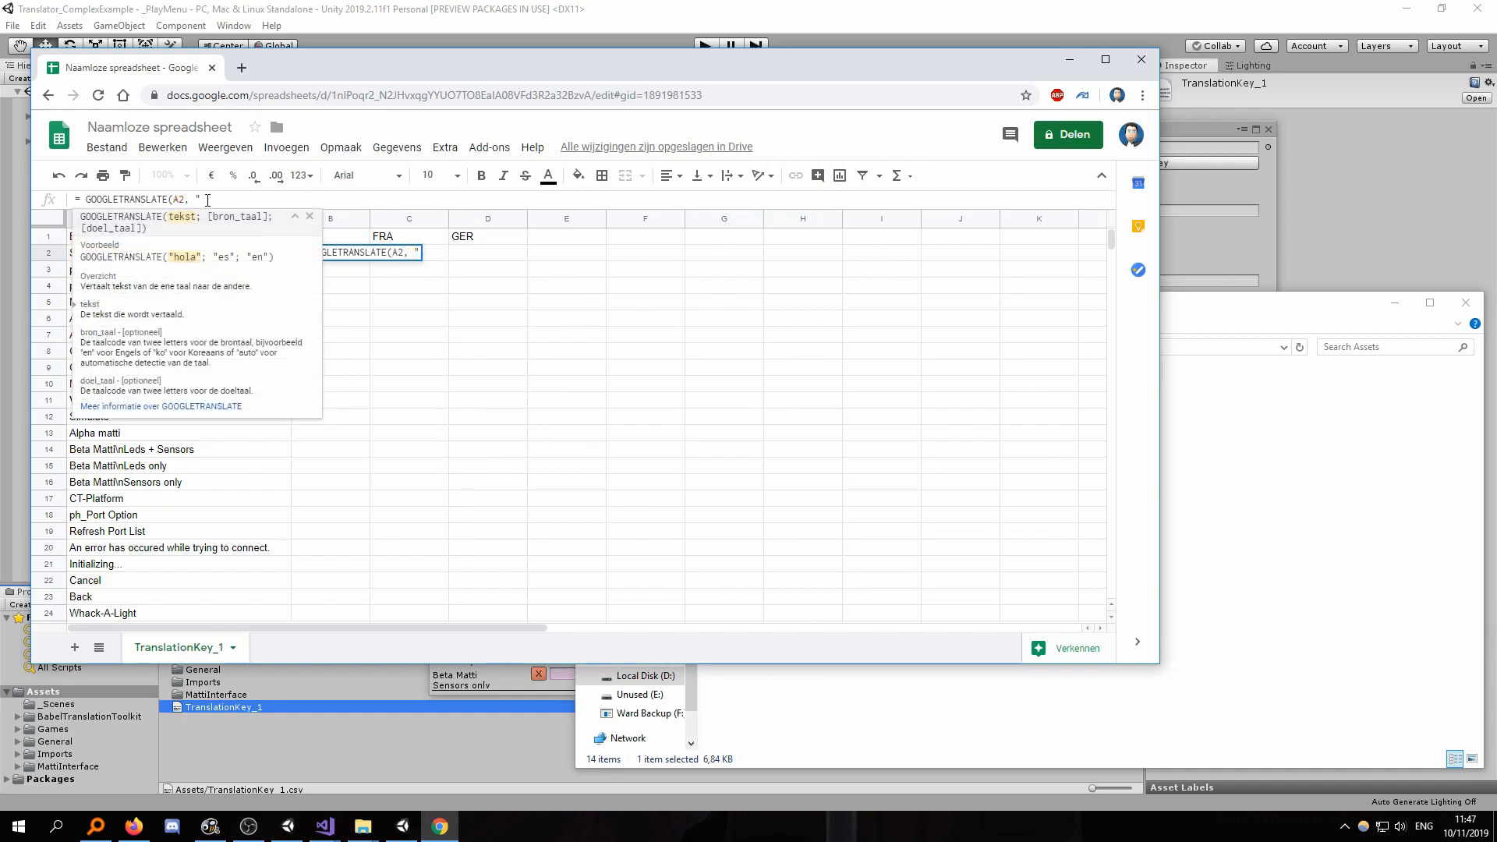
text(en", "nl"))
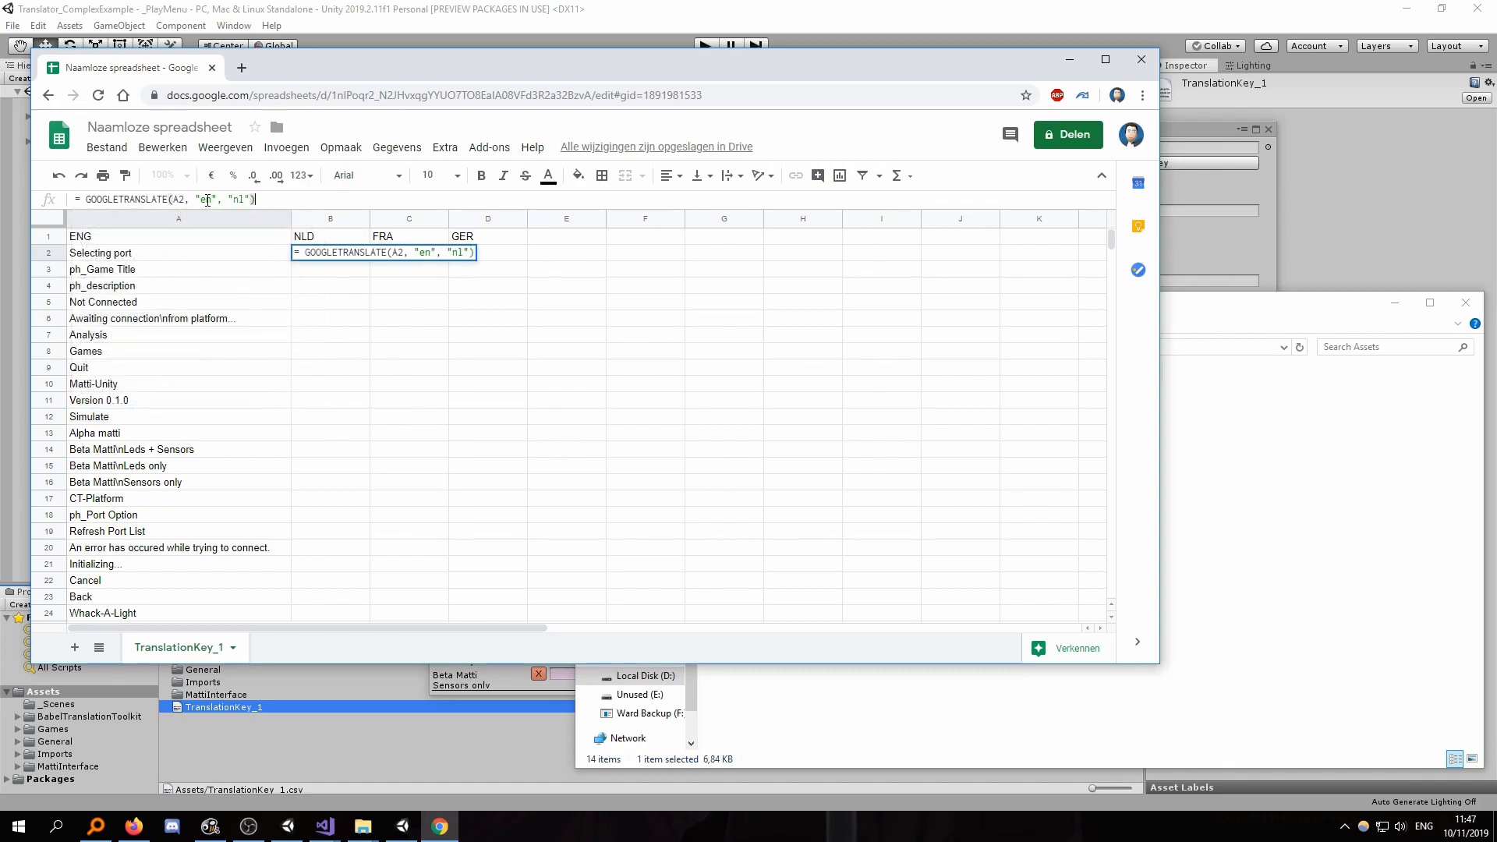
key(Return)
Replace the commas in the B2 formula with semicolons: = GOOGLETRANSLATE(A2; "en"; "nl")
click(338, 251)
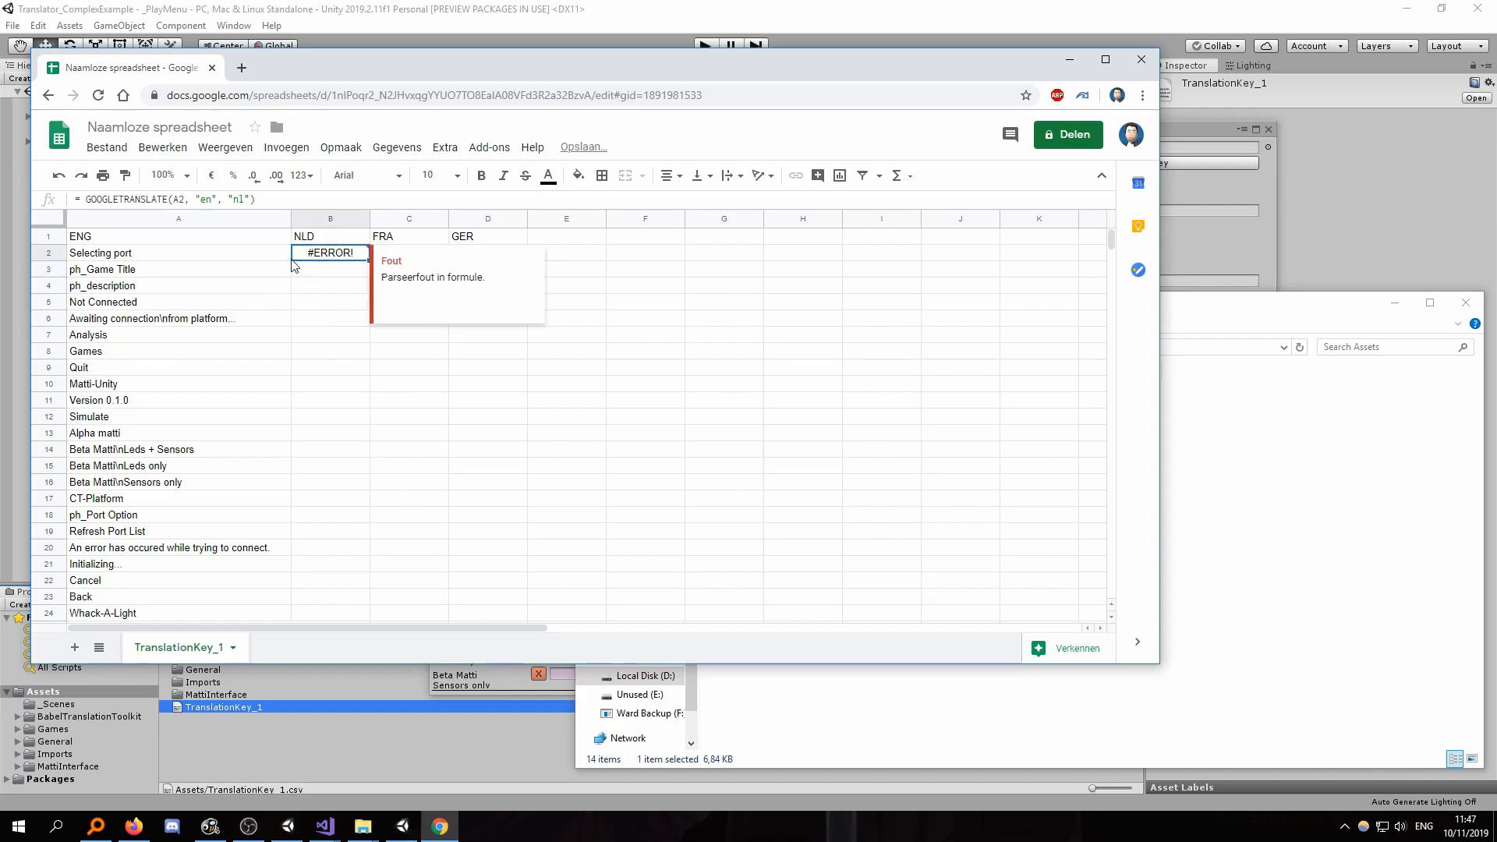
click(184, 200)
text(;)
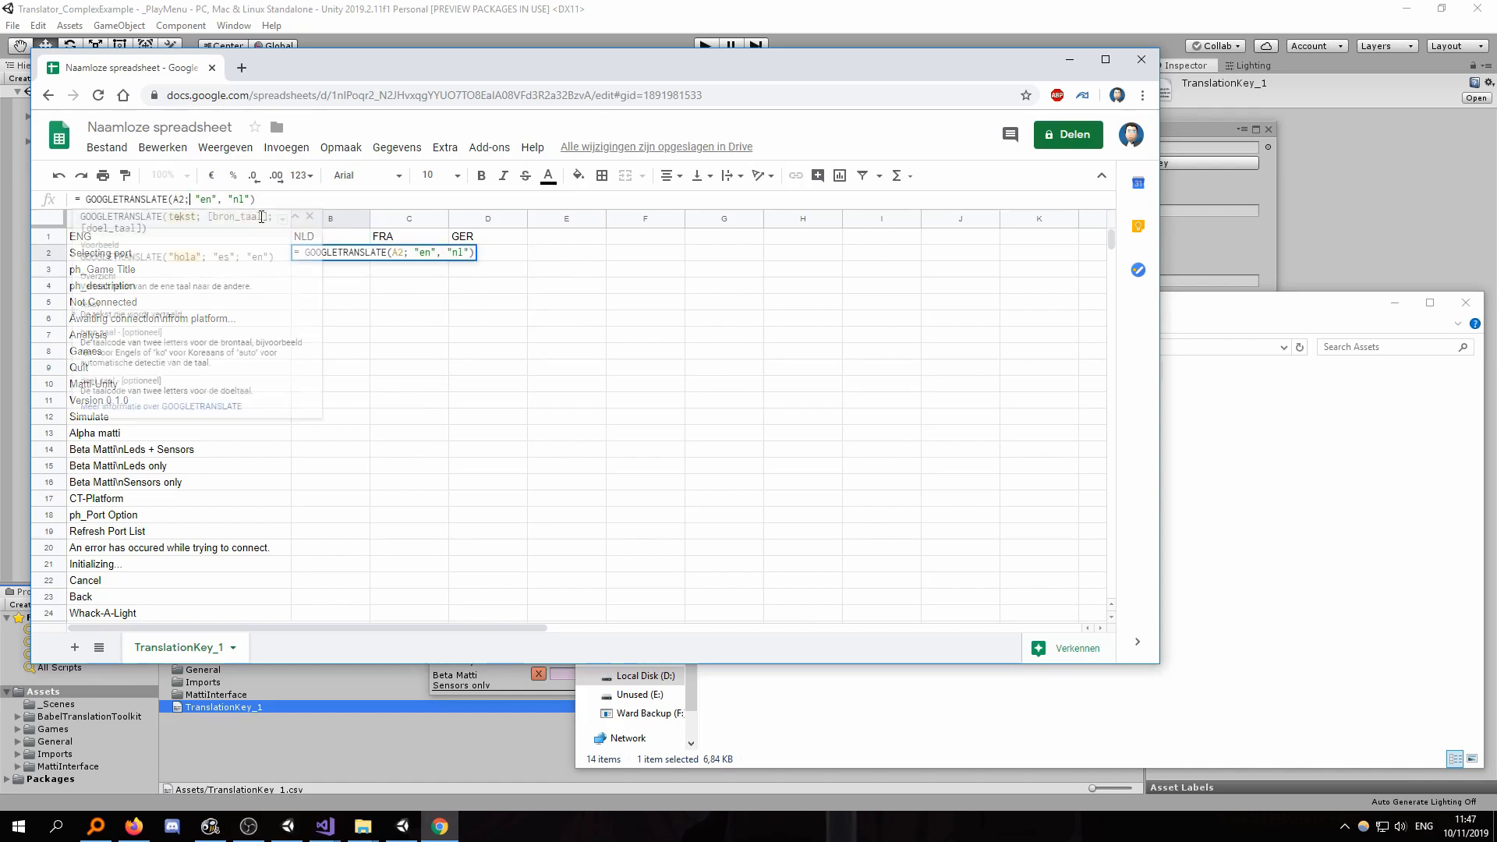
click(223, 201)
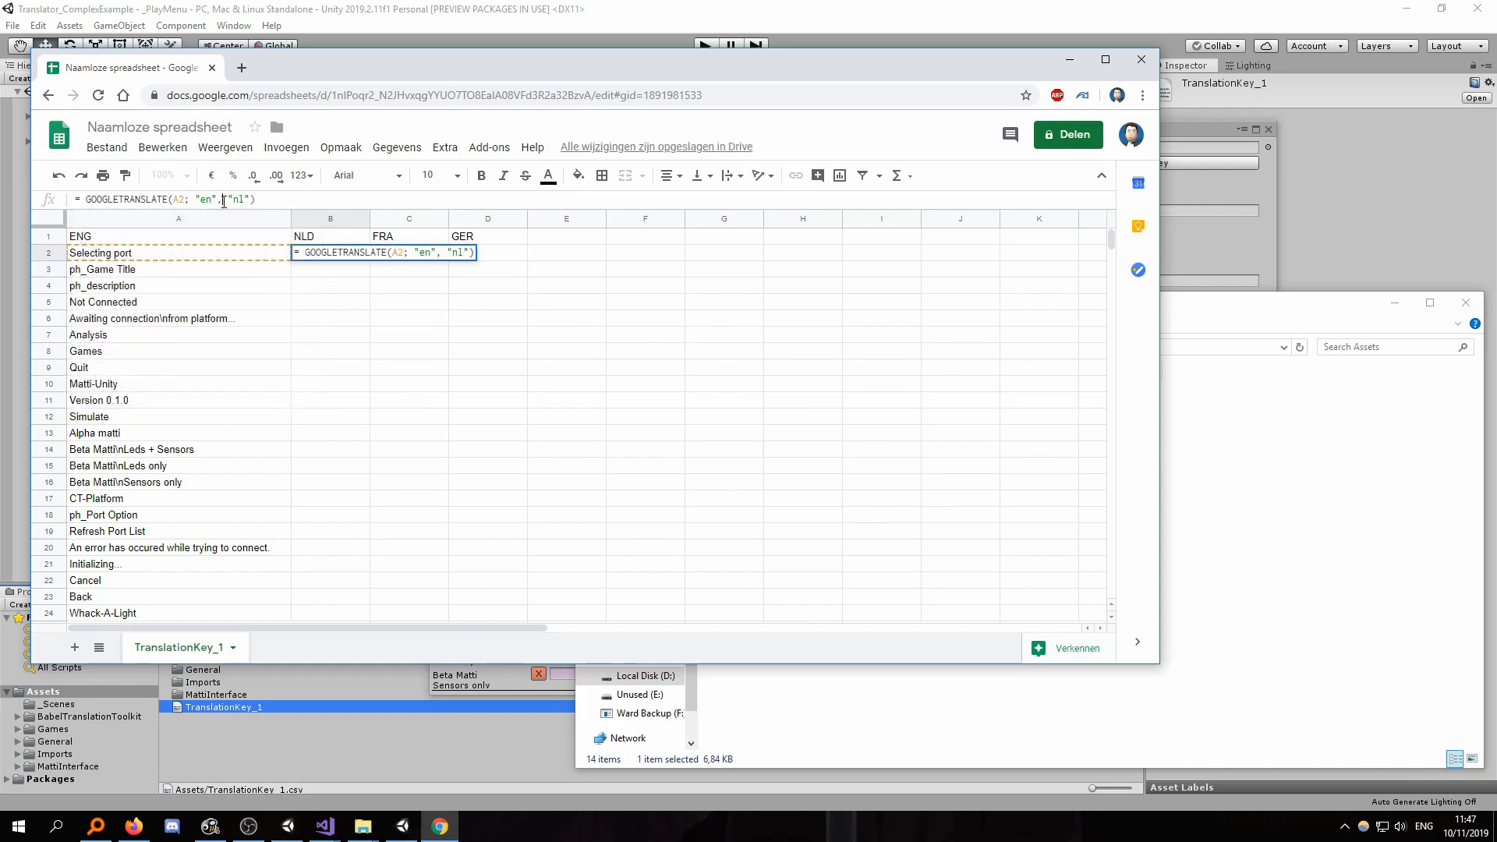
key(BackSpace)
text(;)
key(Return)
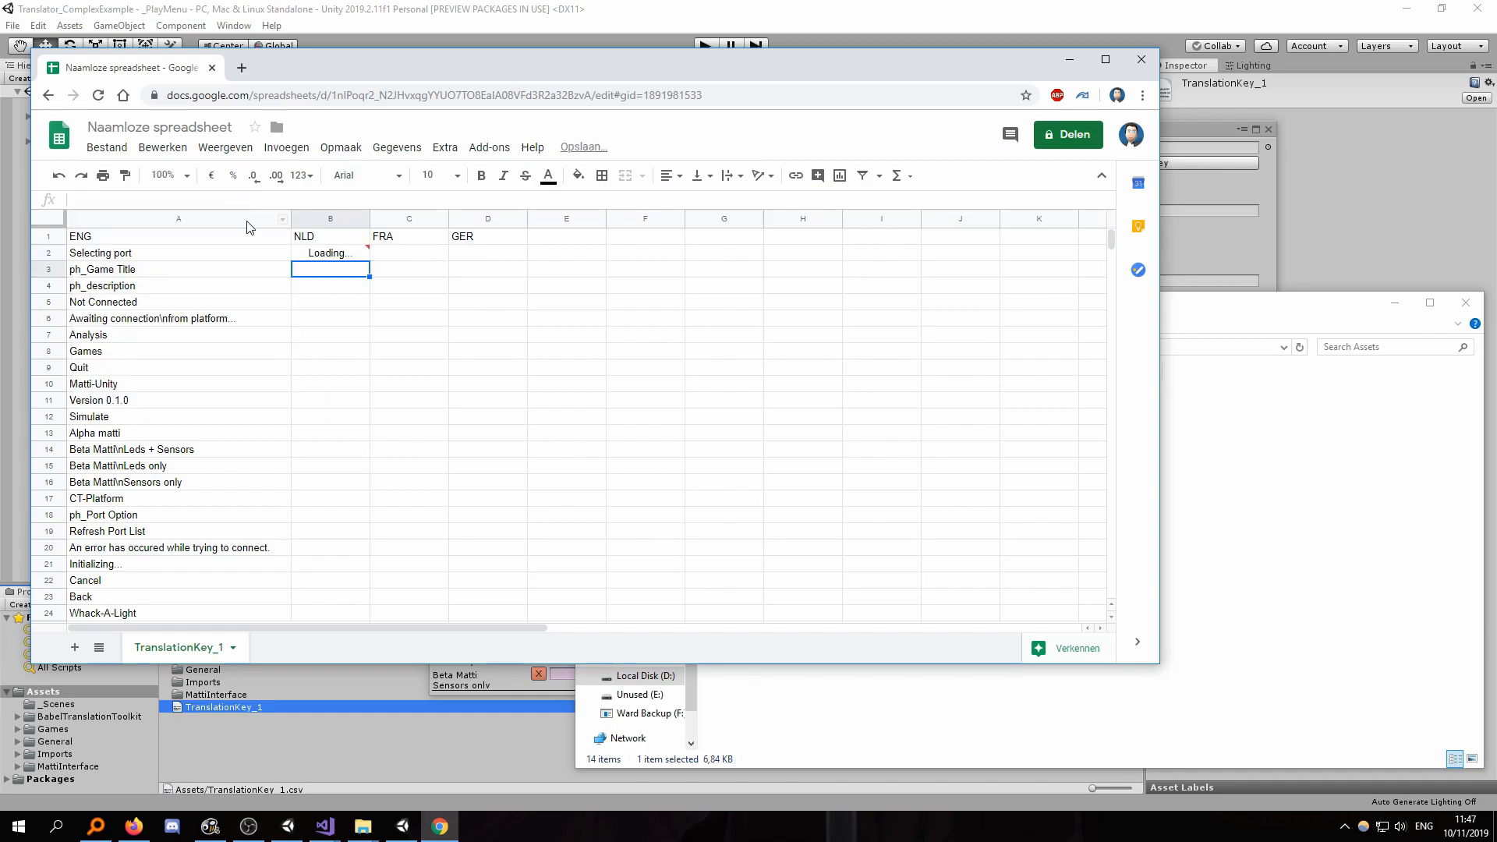
Copy the B2 formula across to C2 and D2 and point both copies to source cell A2
click(349, 254)
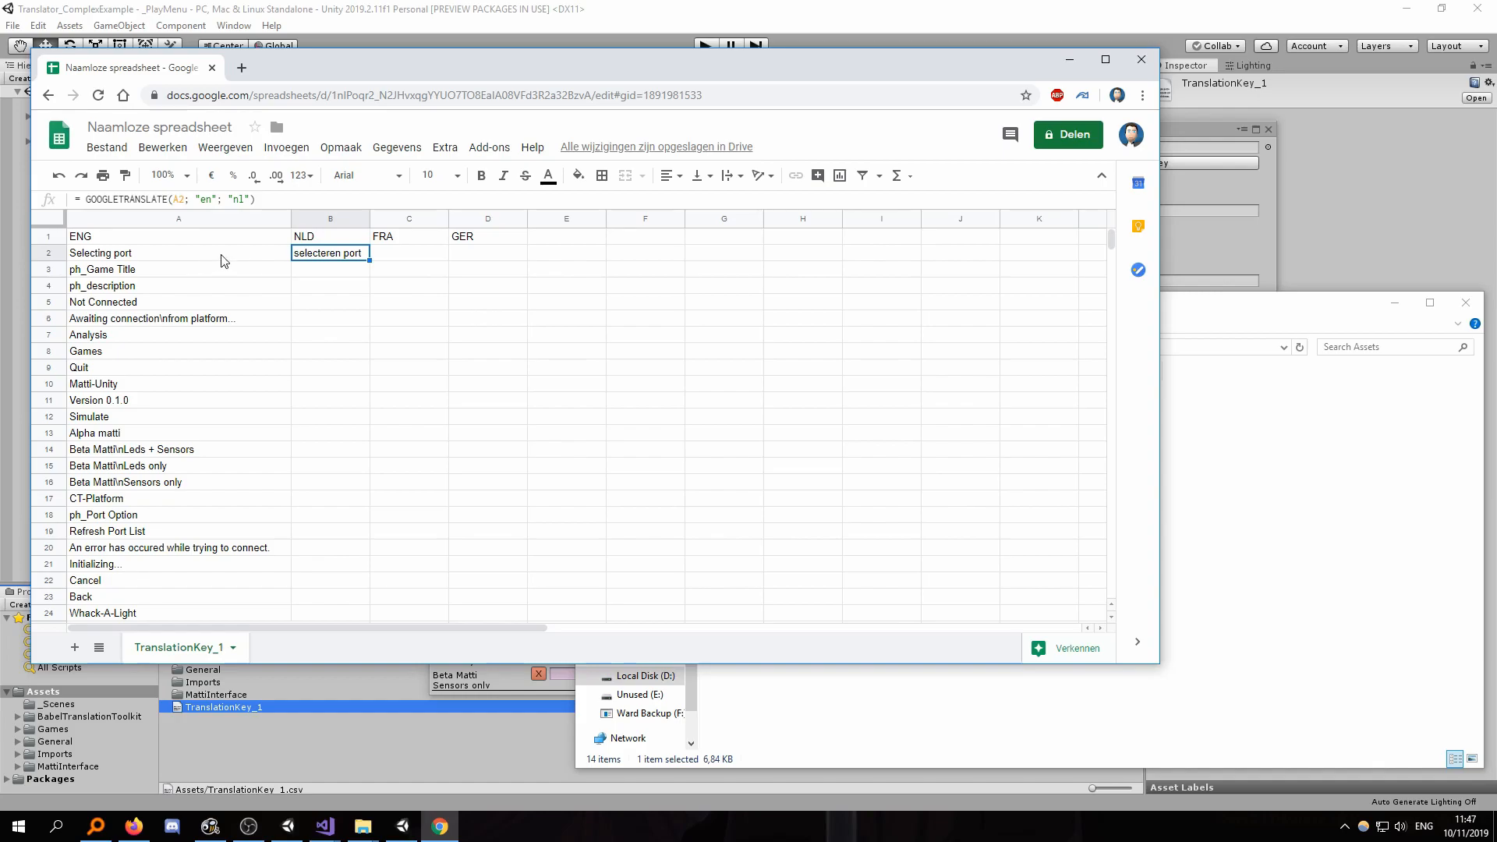
drag(370, 260, 472, 269)
click(421, 257)
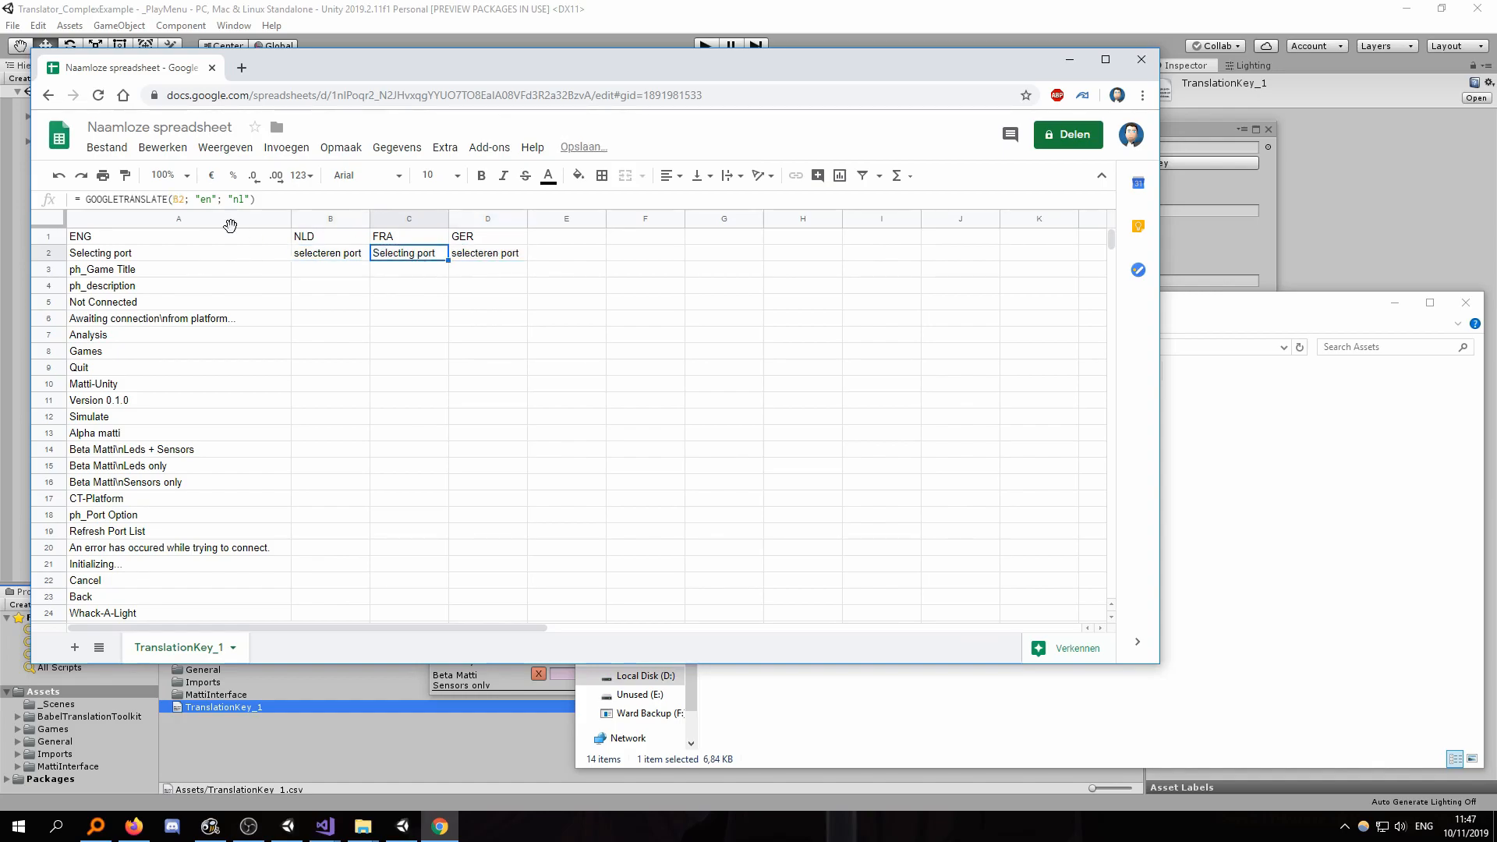
click(179, 200)
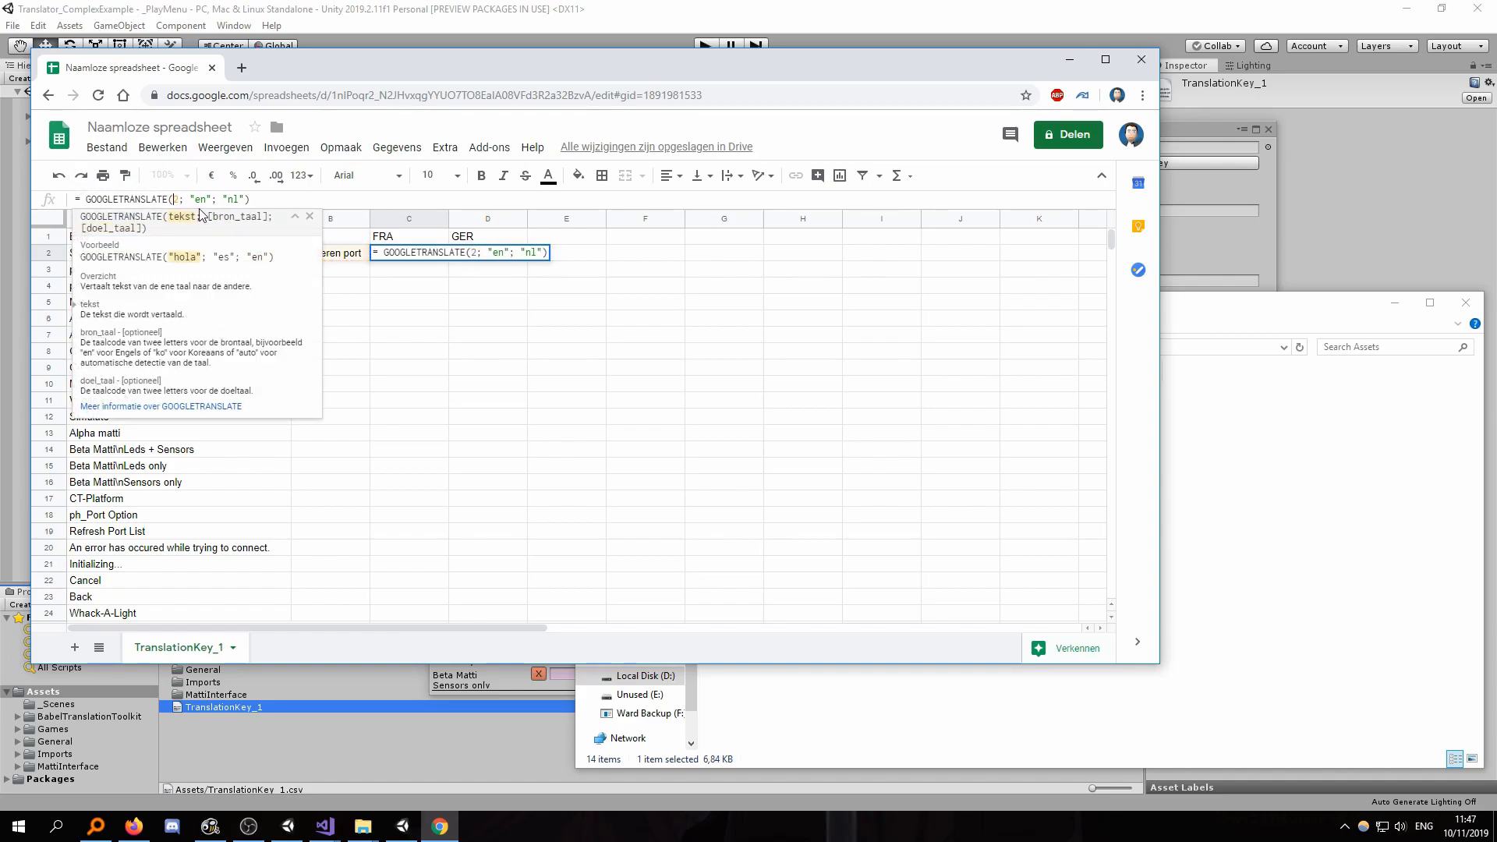
key(Return)
click(487, 254)
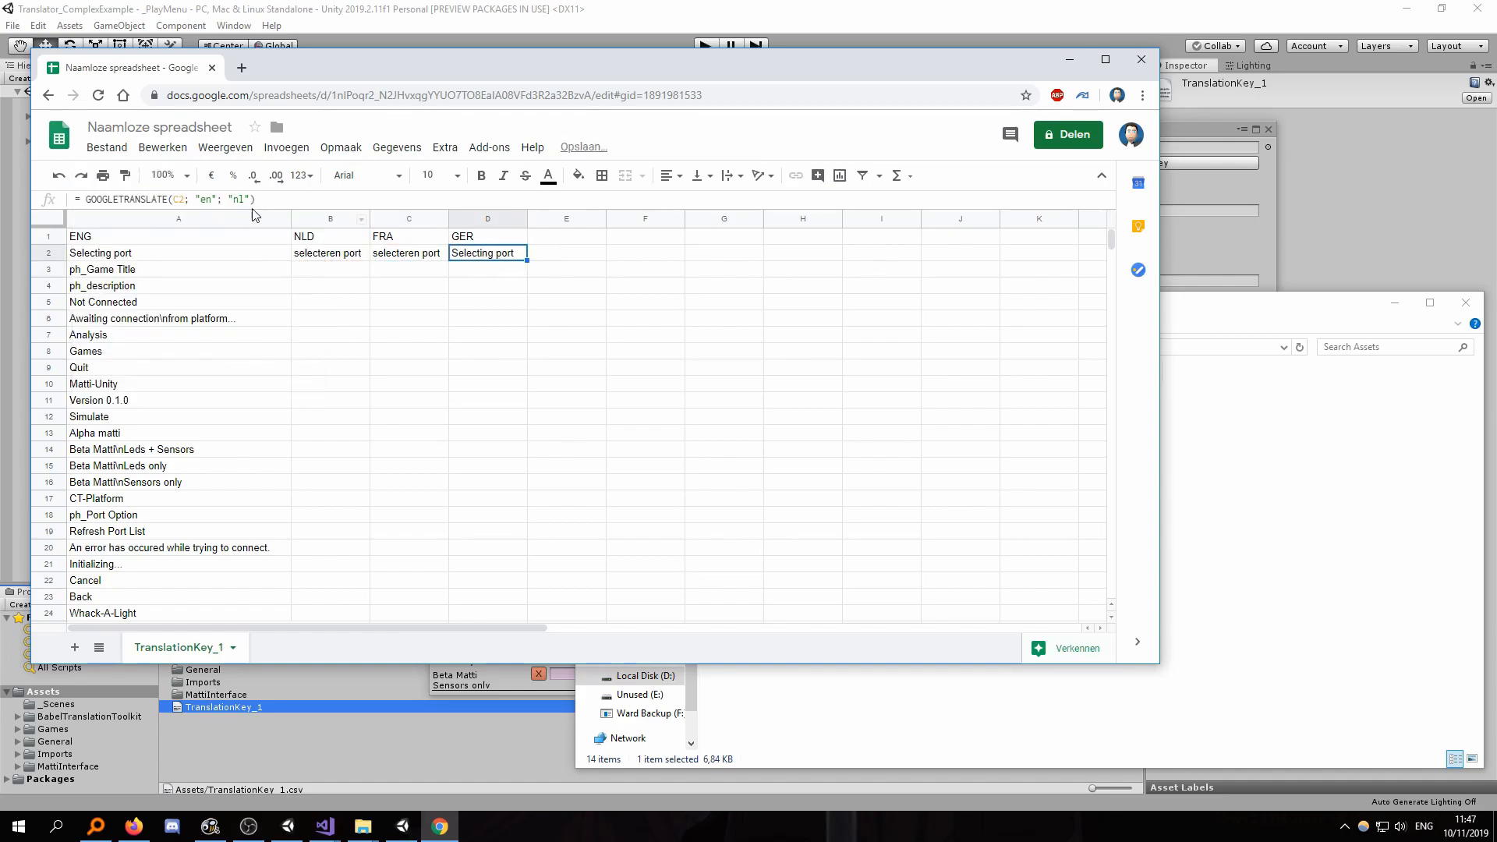
click(181, 201)
key(Return)
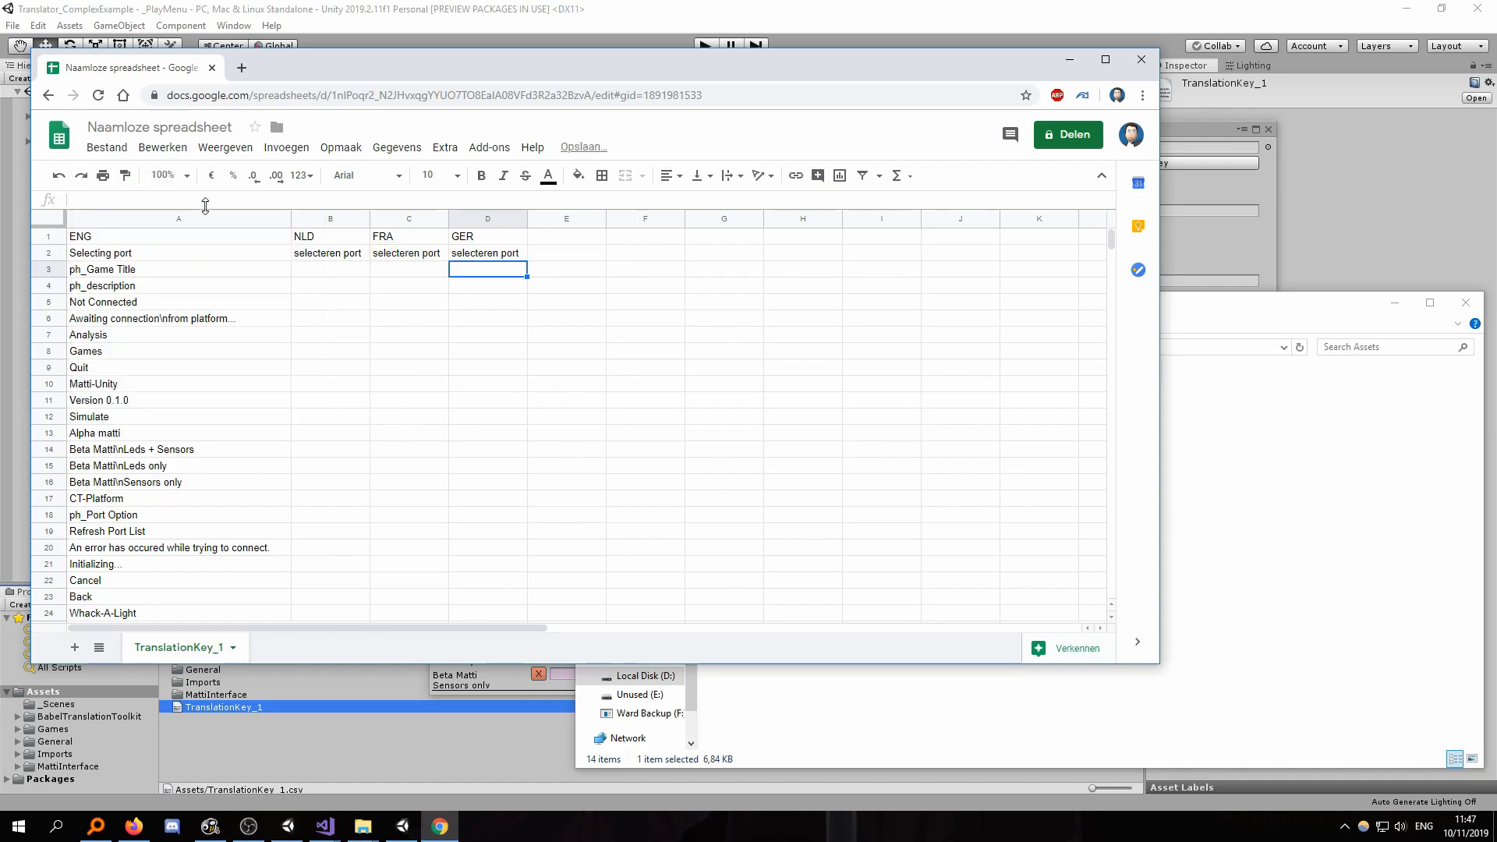
Set the target language in the FRA formula in C2 to "fr"
click(409, 253)
click(241, 199)
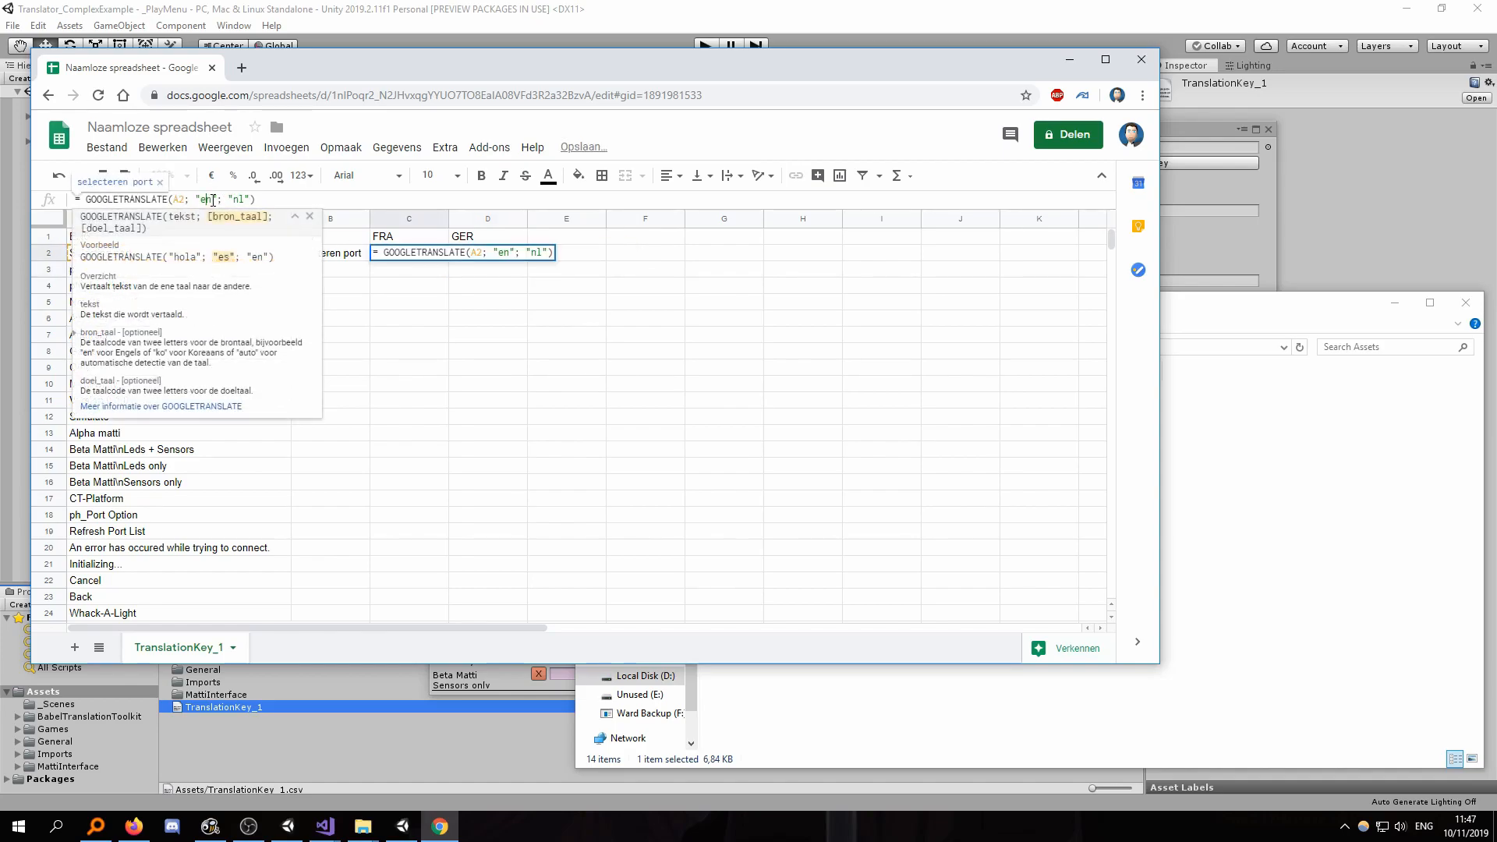
drag(246, 200, 233, 201)
text(fr)
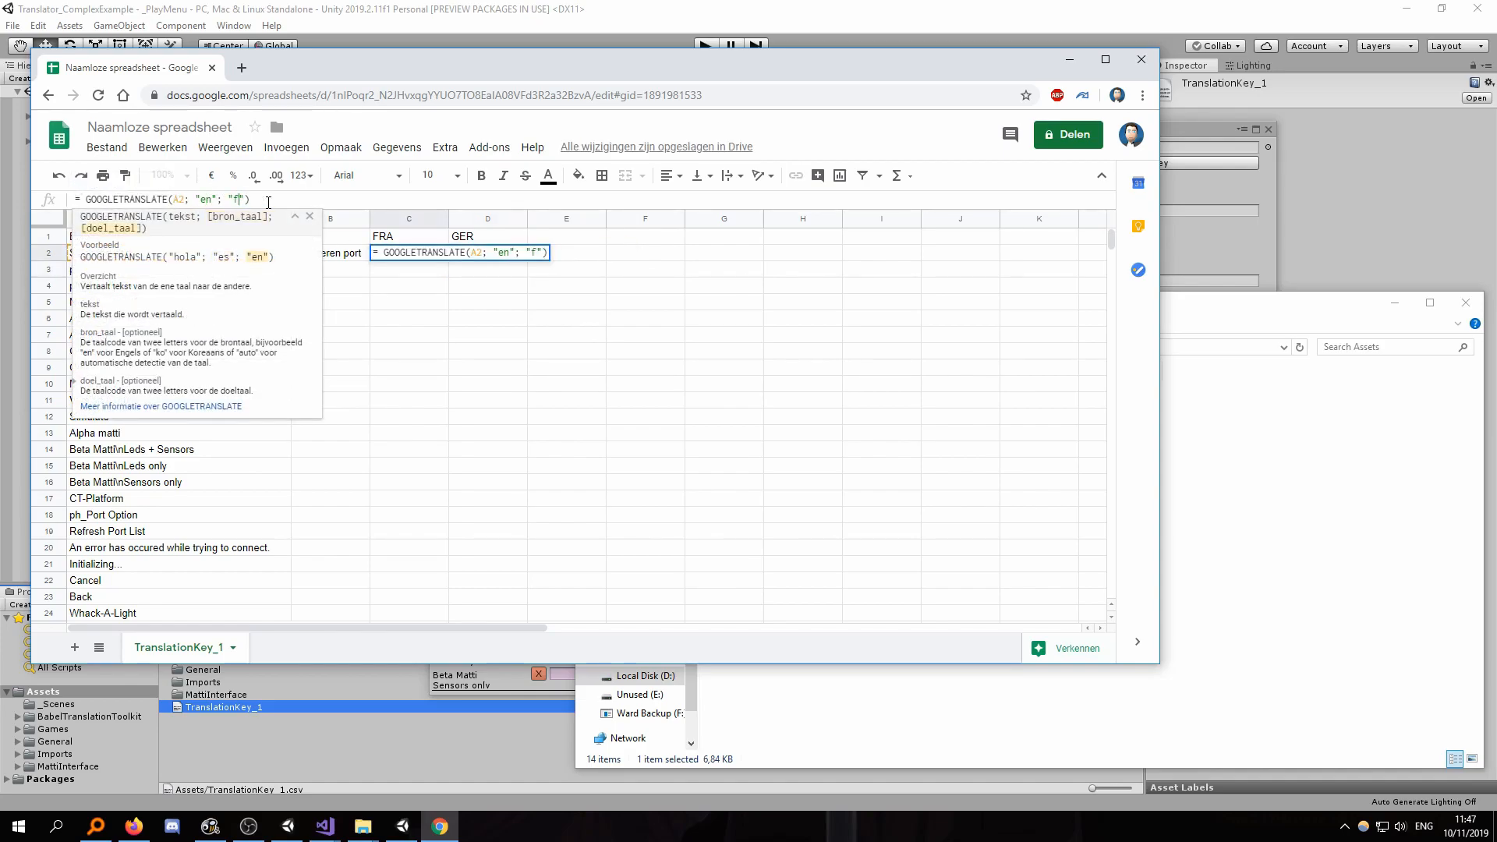
key(Return)
Try the language code "gr" as the target language in the GER formula in cell D2
click(454, 251)
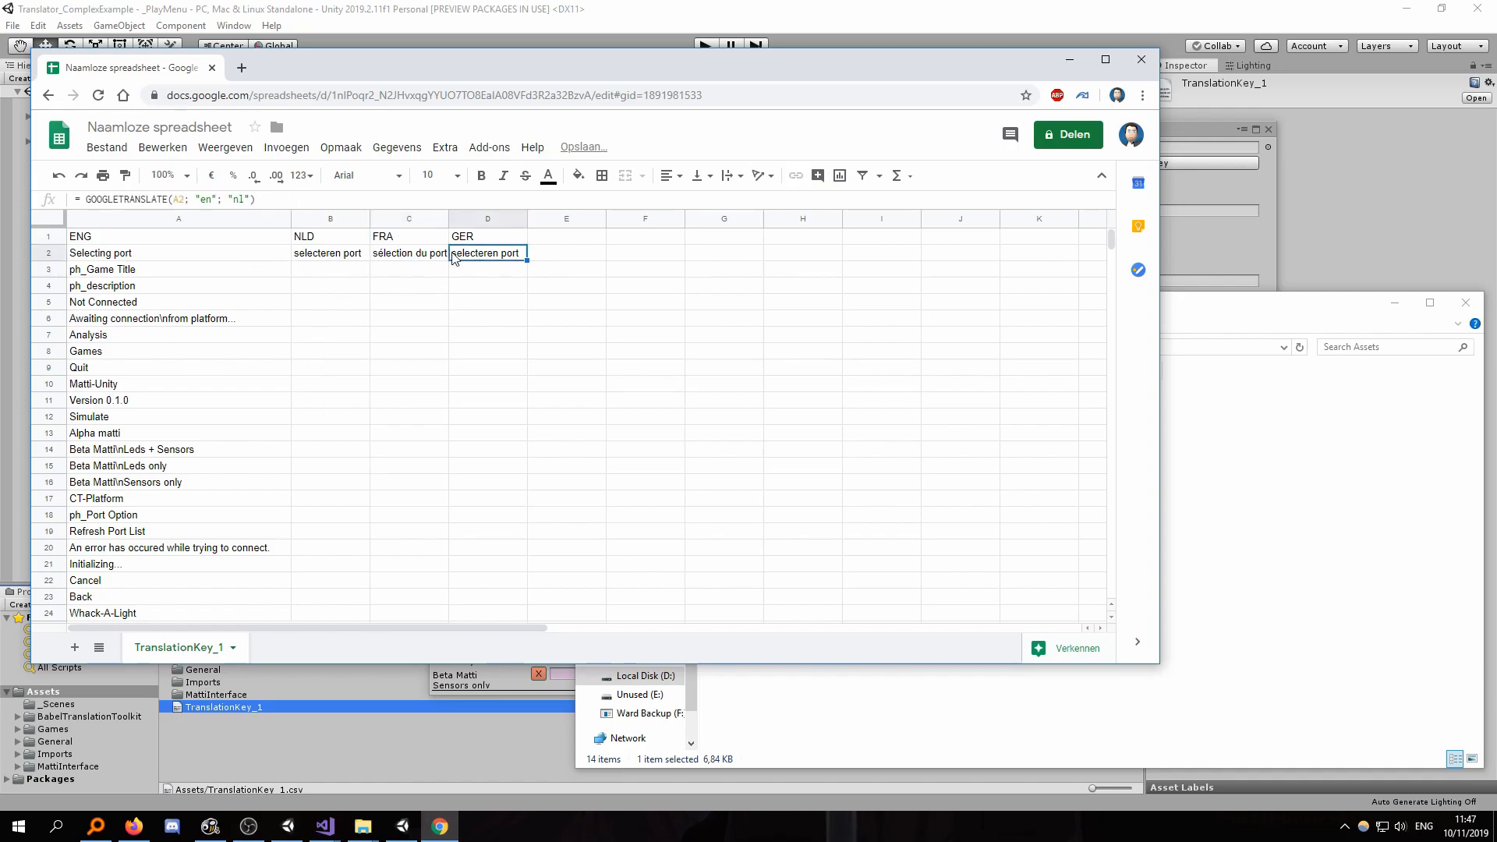
click(246, 200)
drag(246, 199, 233, 201)
text(de)
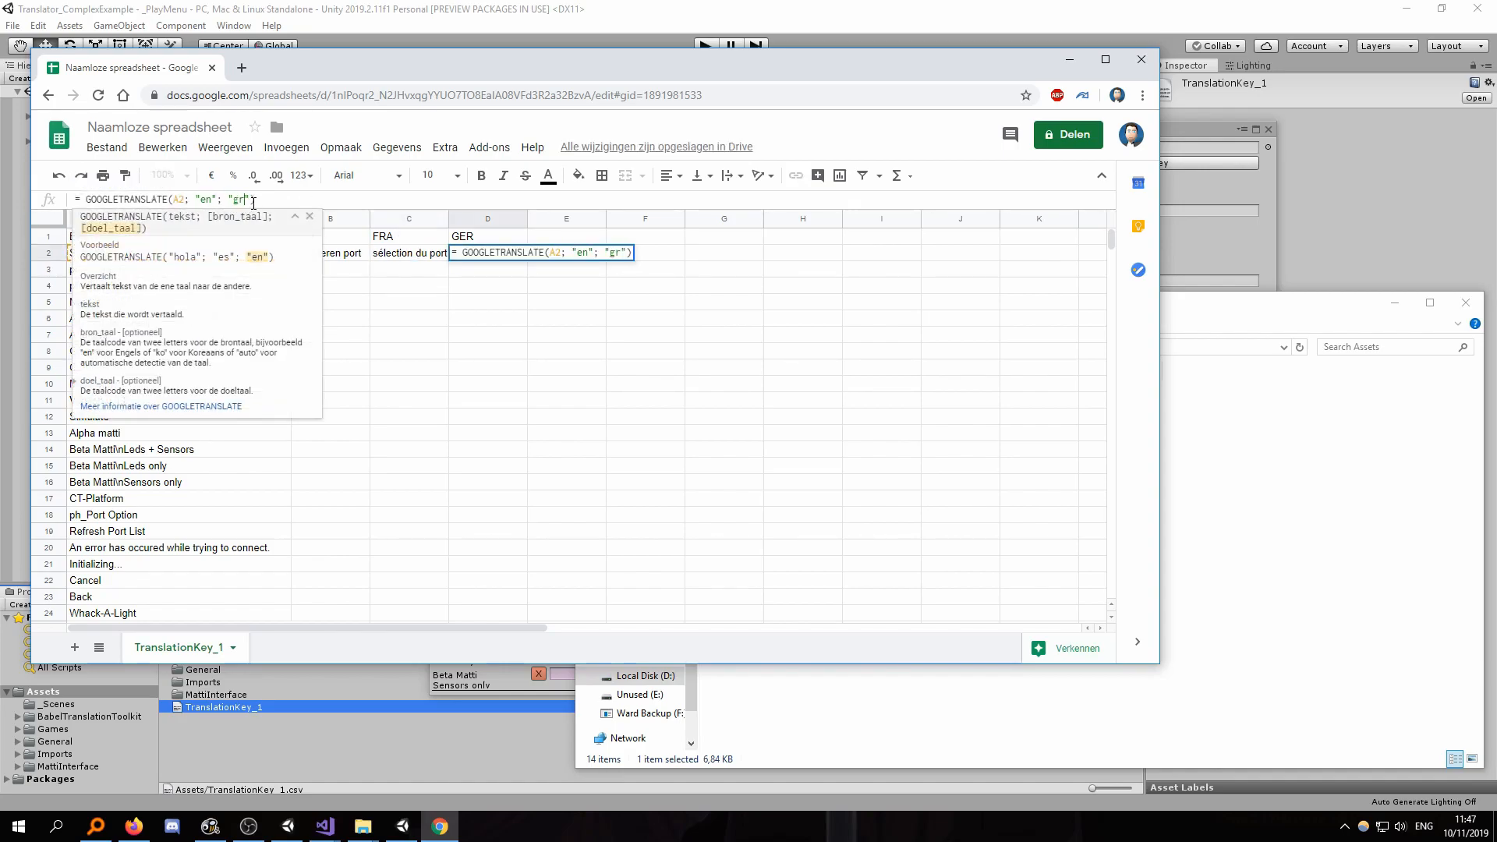
key(Return)
click(510, 257)
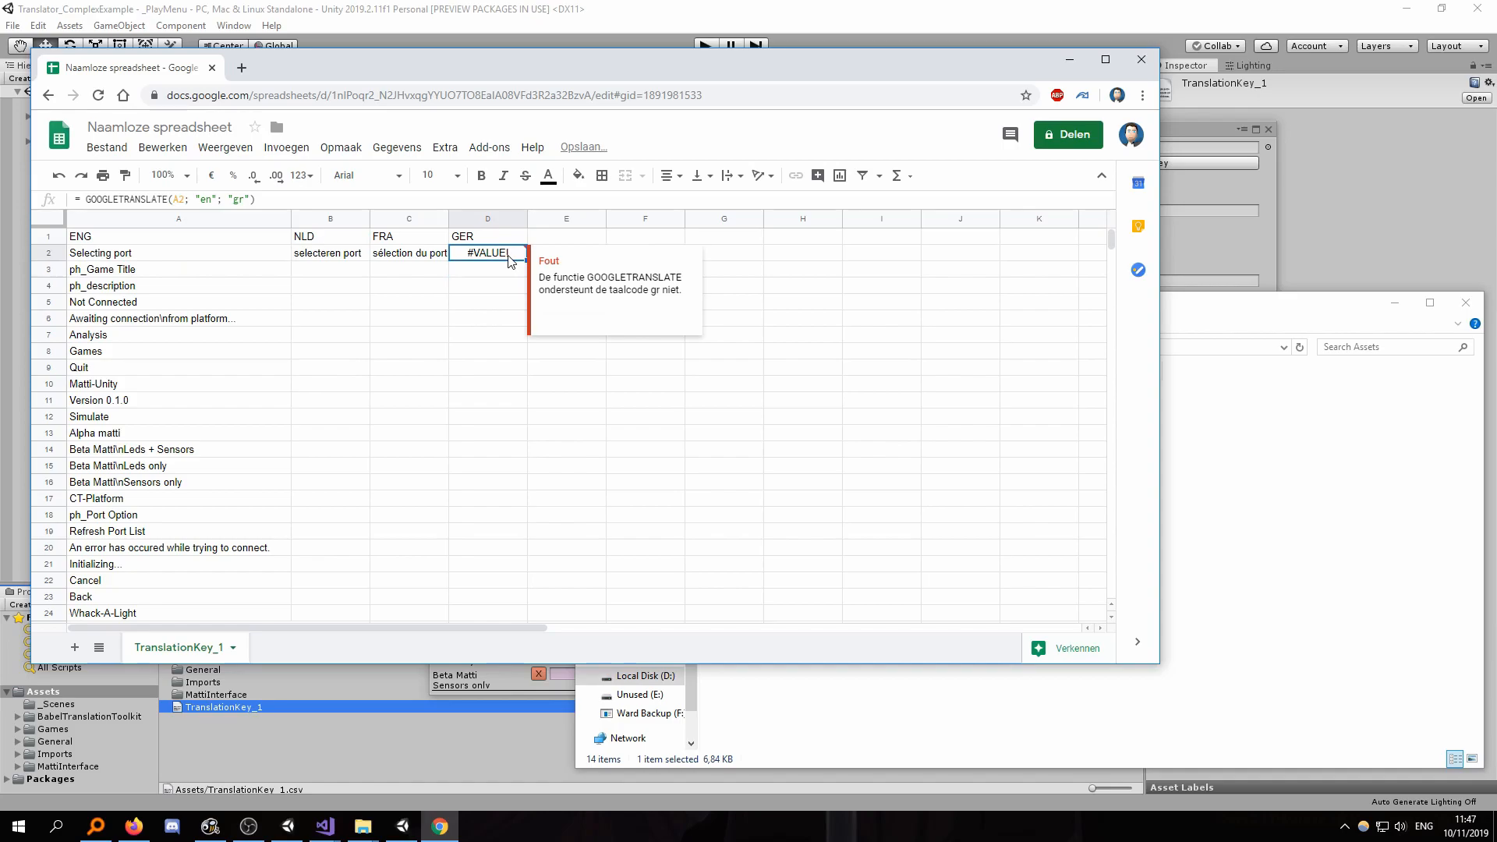
Set the target language in the GER formula in D2 to "de"
double_click(240, 200)
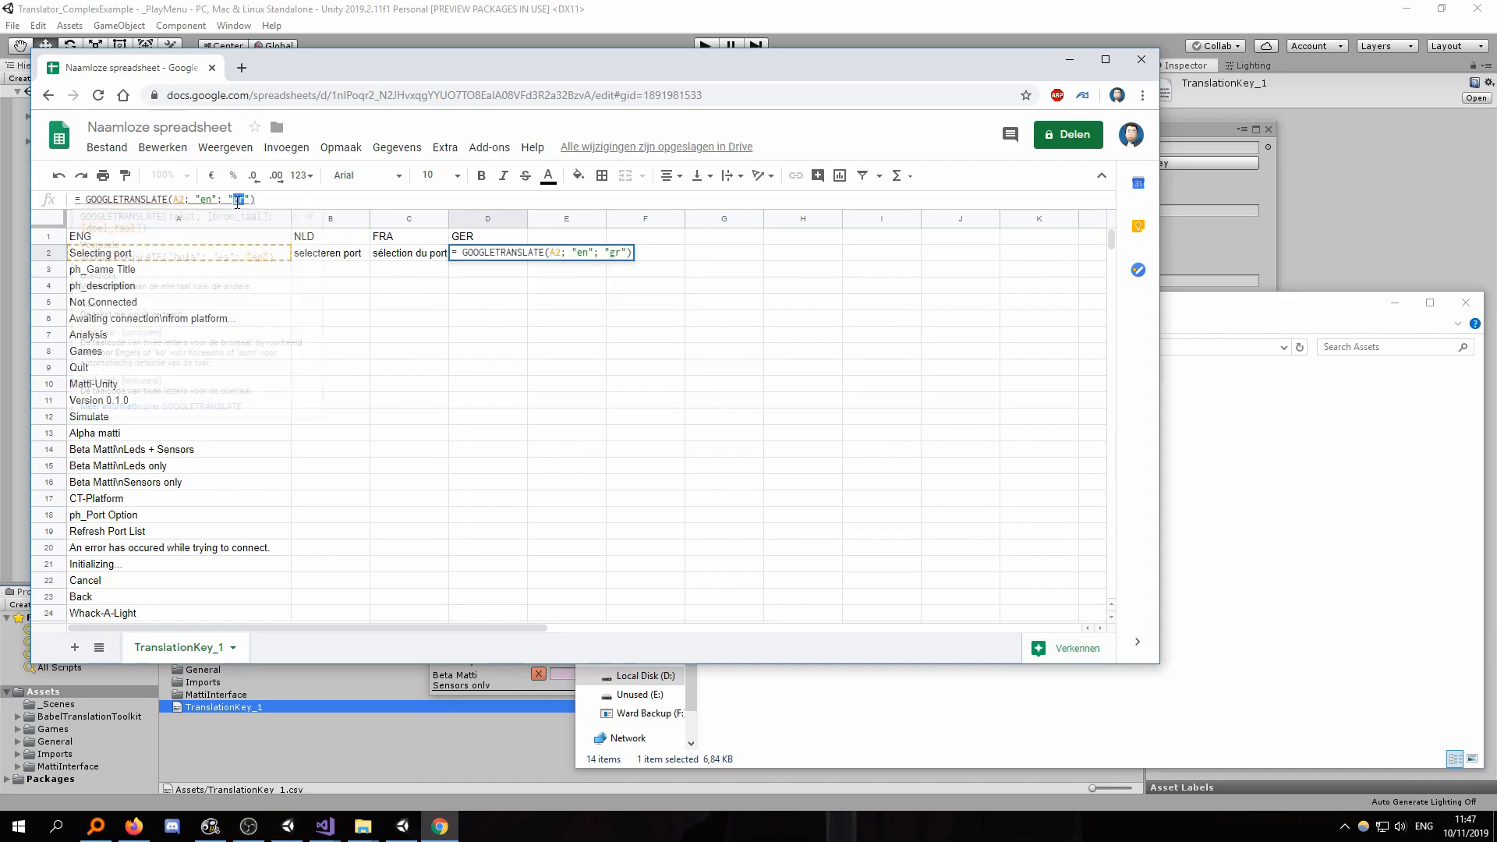
text(de)
key(Return)
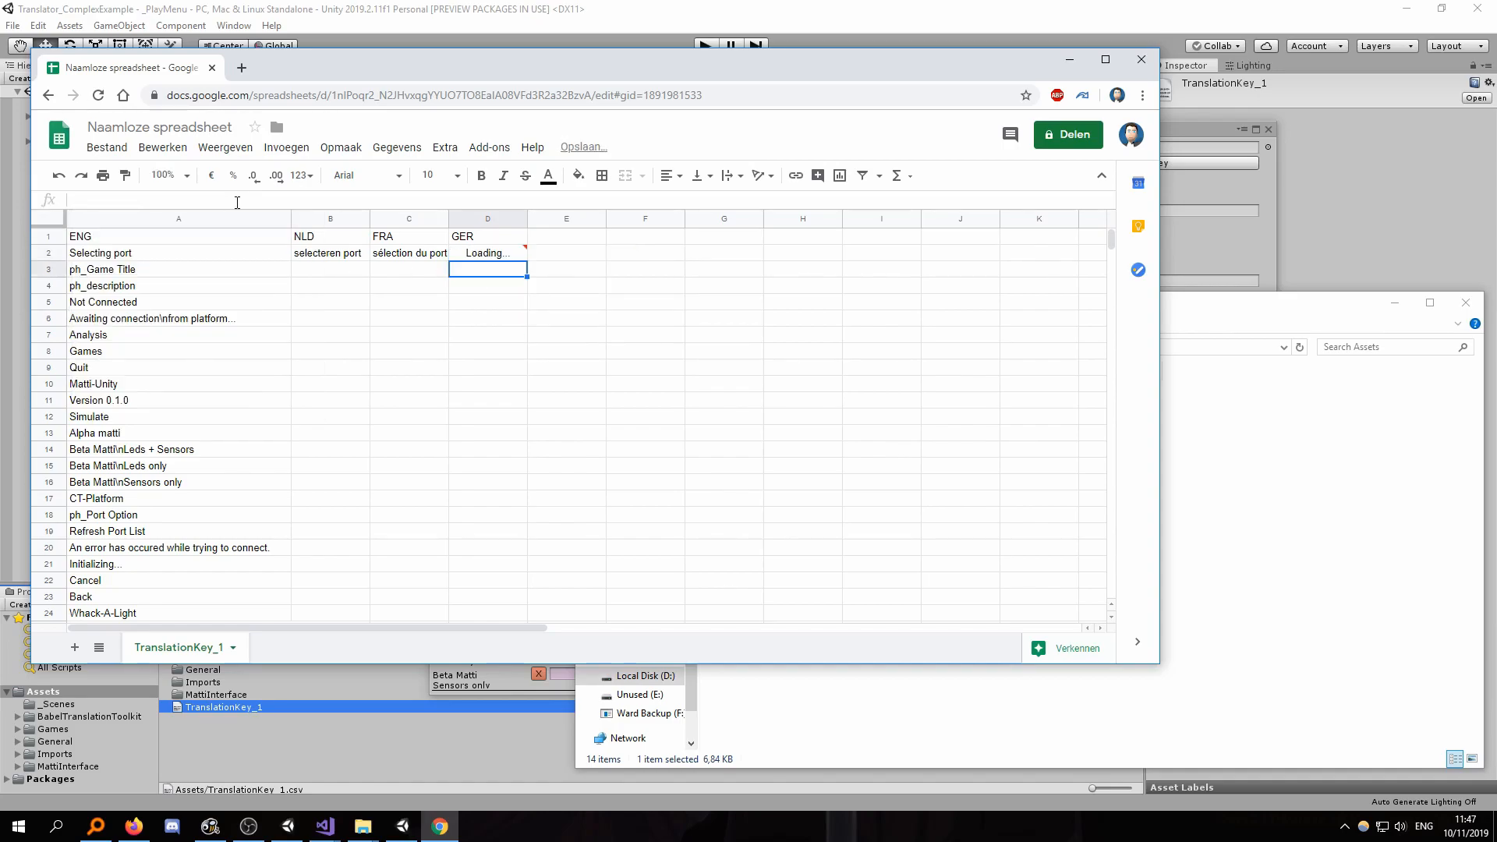
click(490, 259)
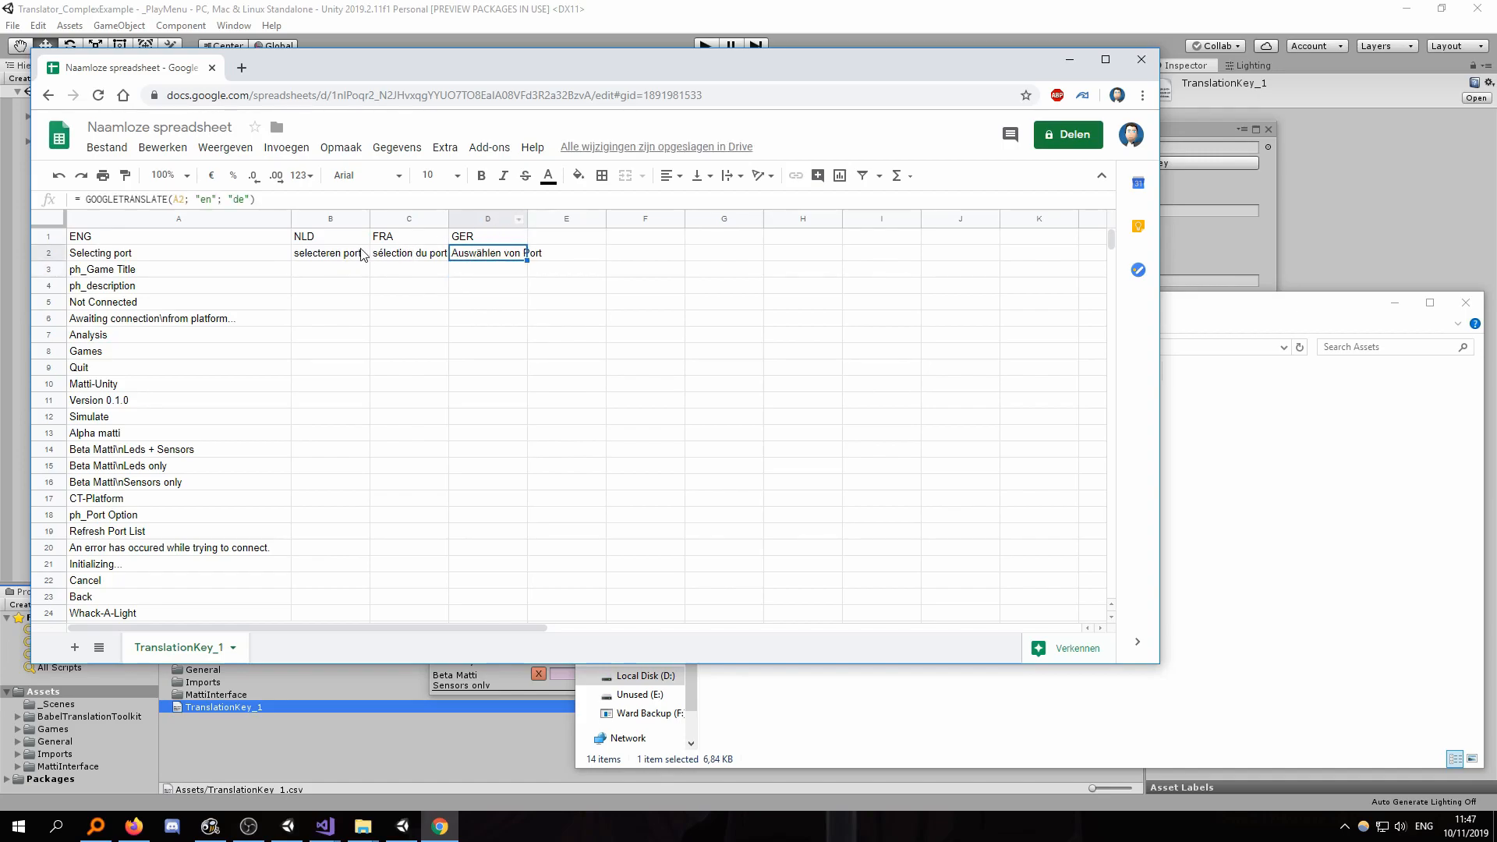
Fill the NLD, FRA and GER translation formulas from row 2 down to row 144
drag(346, 256, 491, 442)
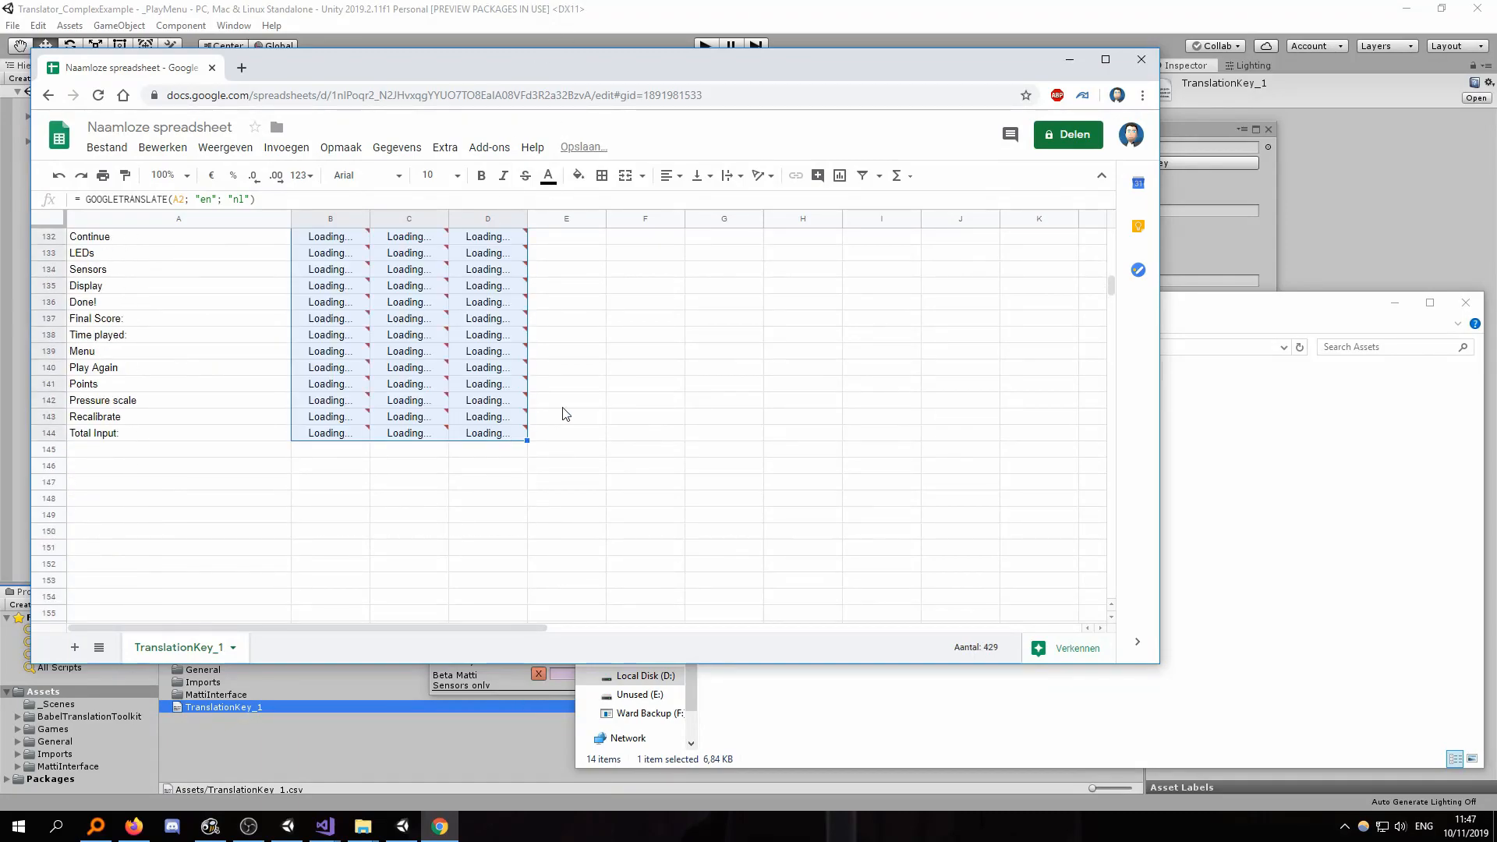
scroll(566, 414, up, 20)
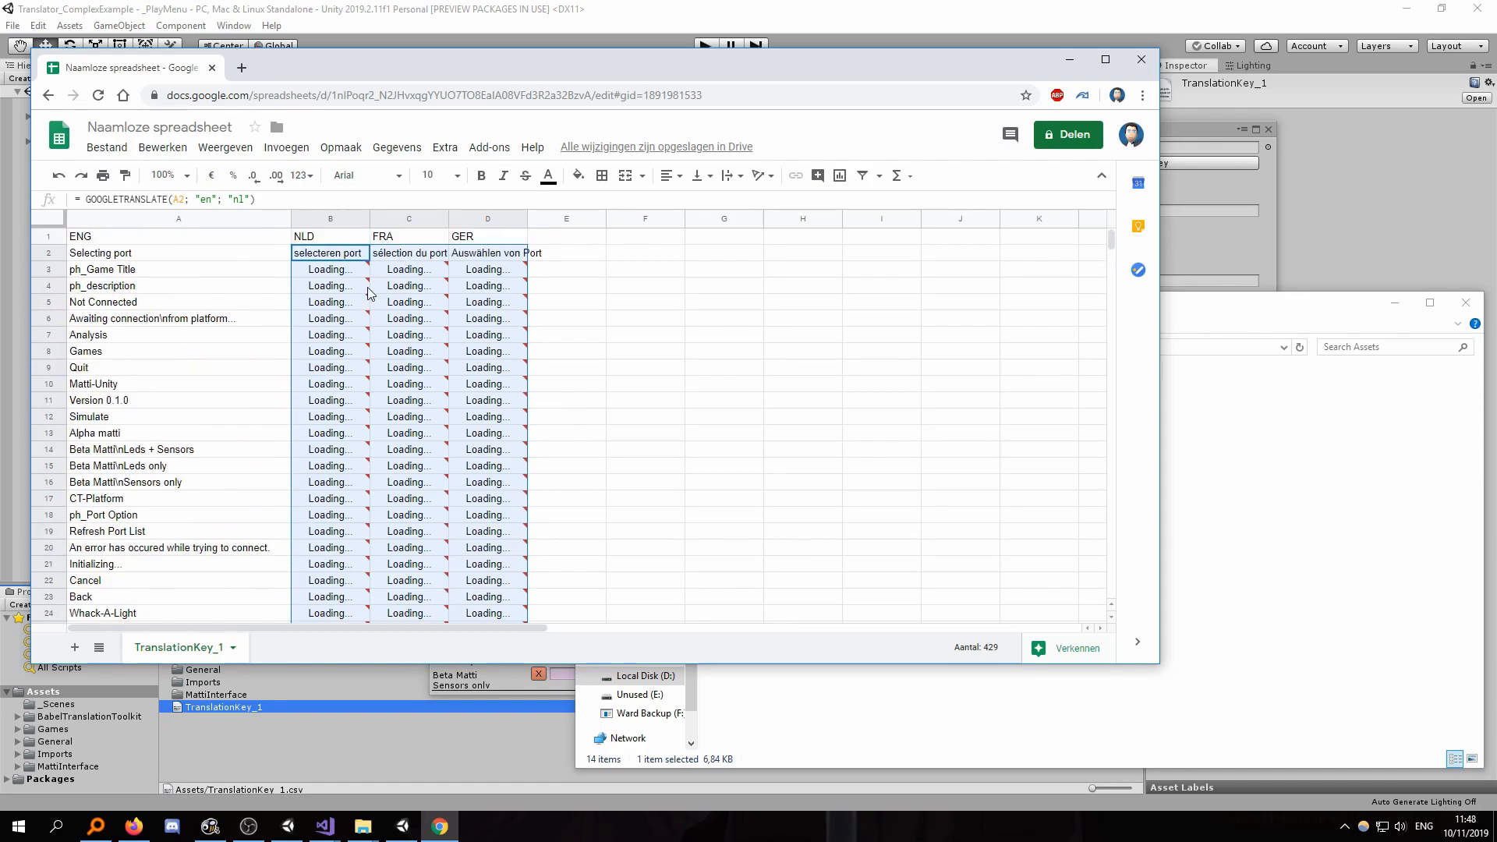
click(402, 273)
click(675, 374)
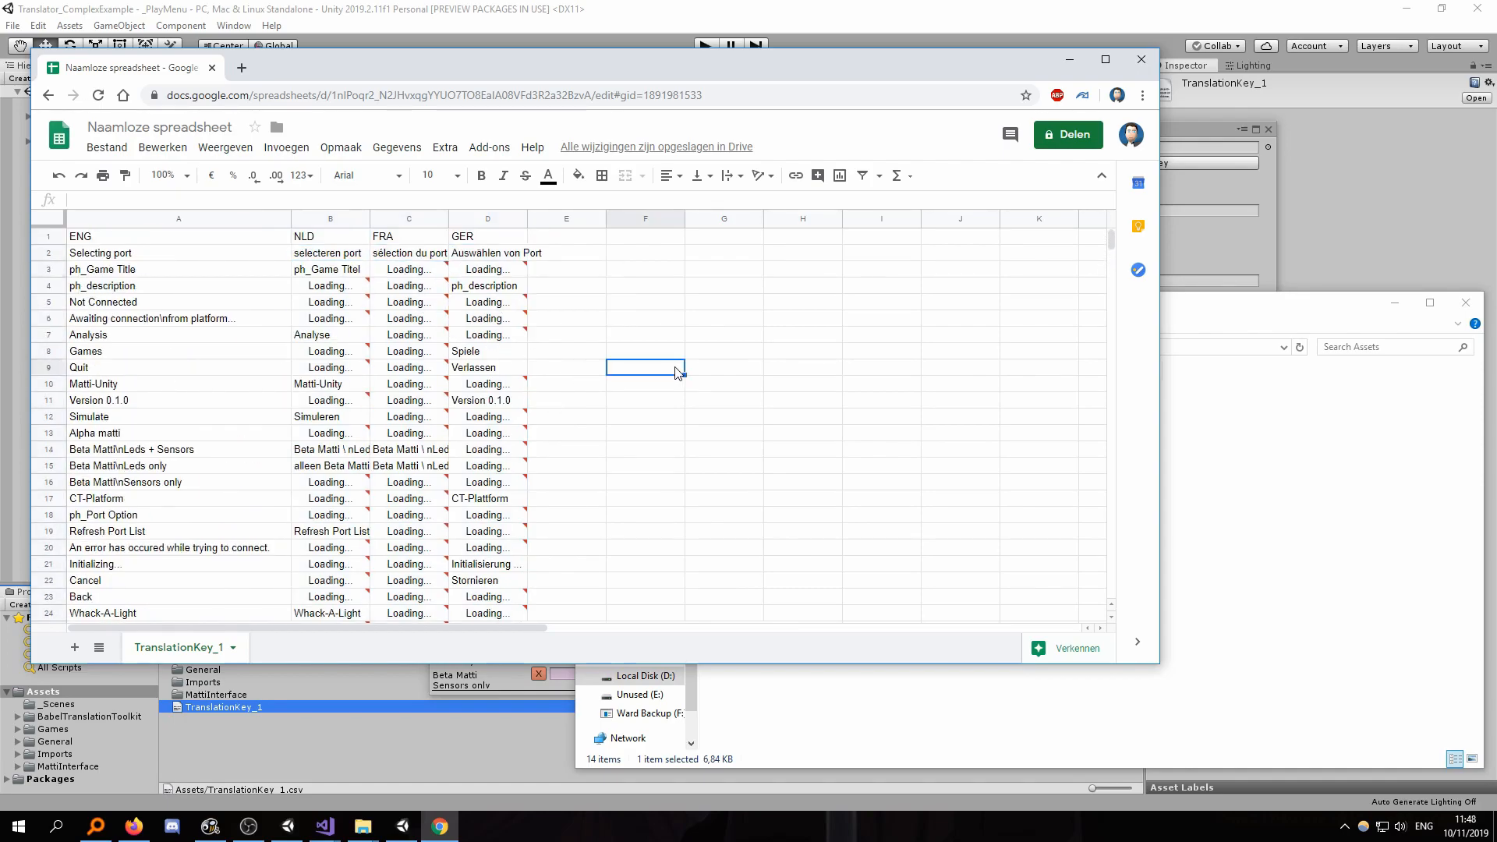
click(701, 379)
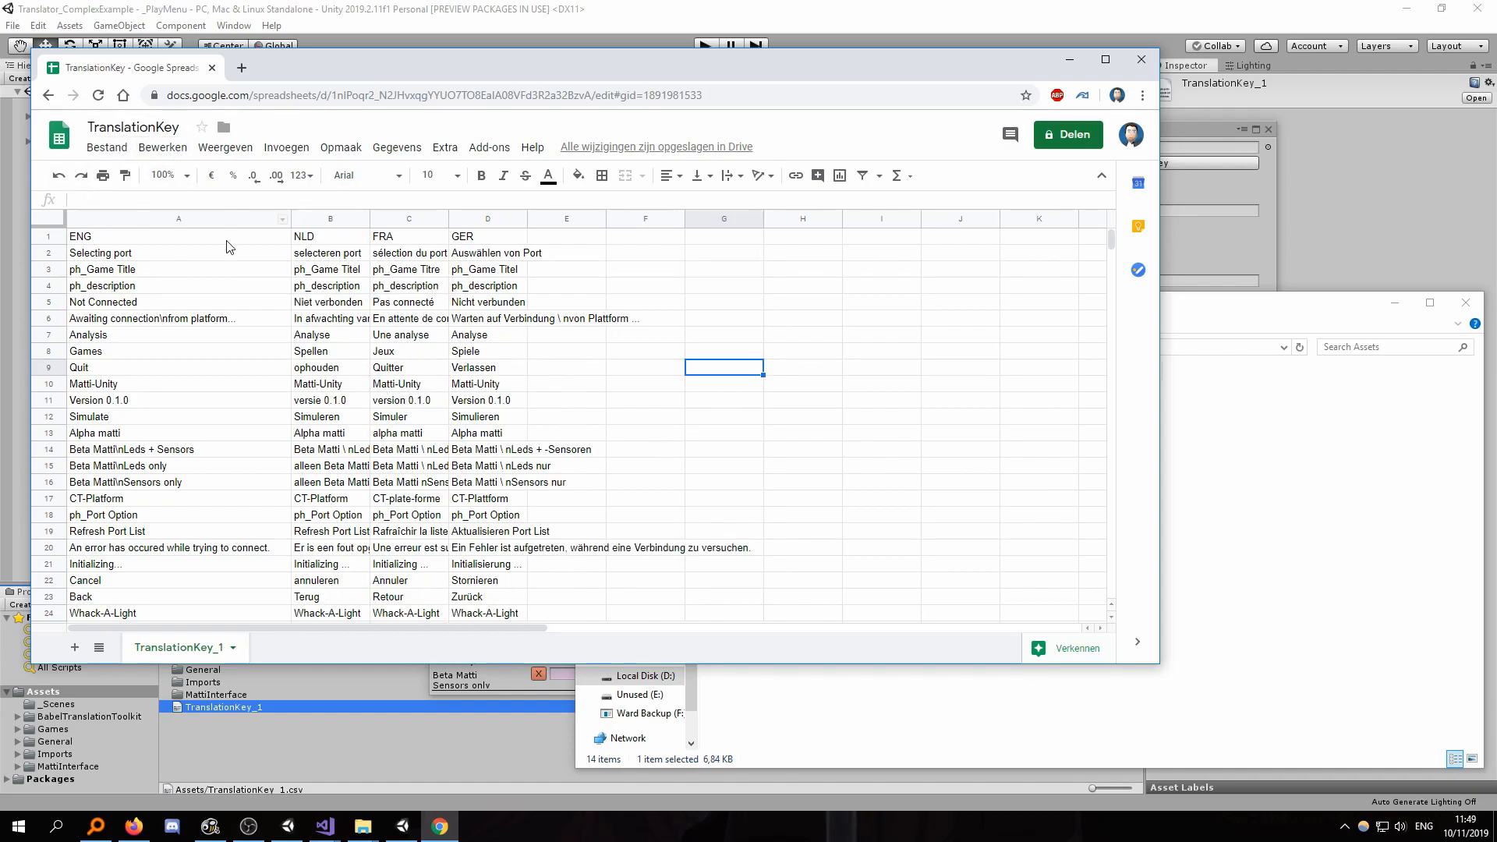
Download the current sheet as a comma-separated CSV file and show the downloaded file in its folder
click(106, 148)
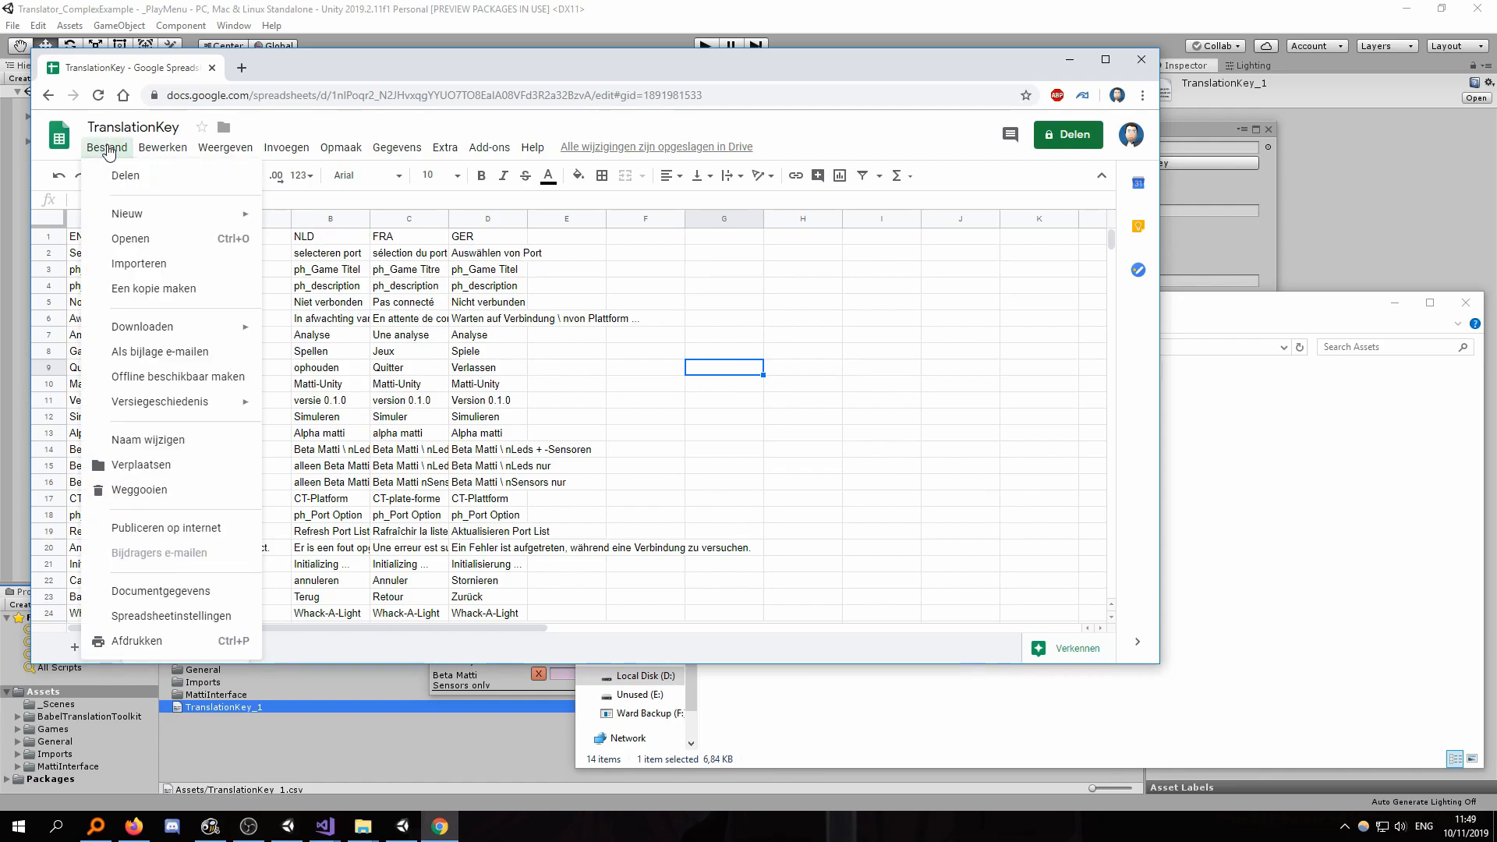
mouse_move(160, 333)
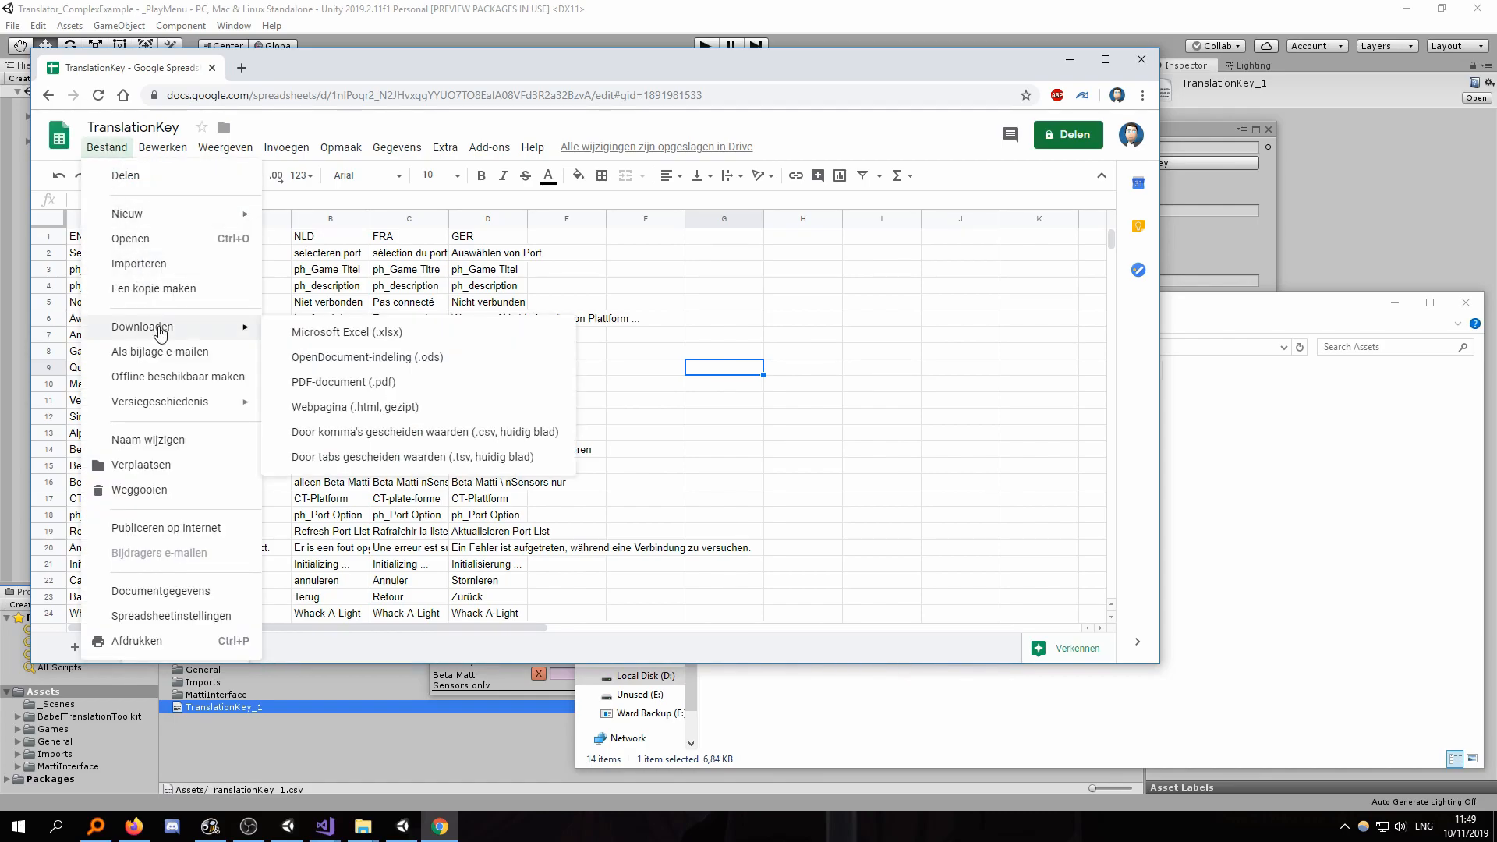
click(531, 442)
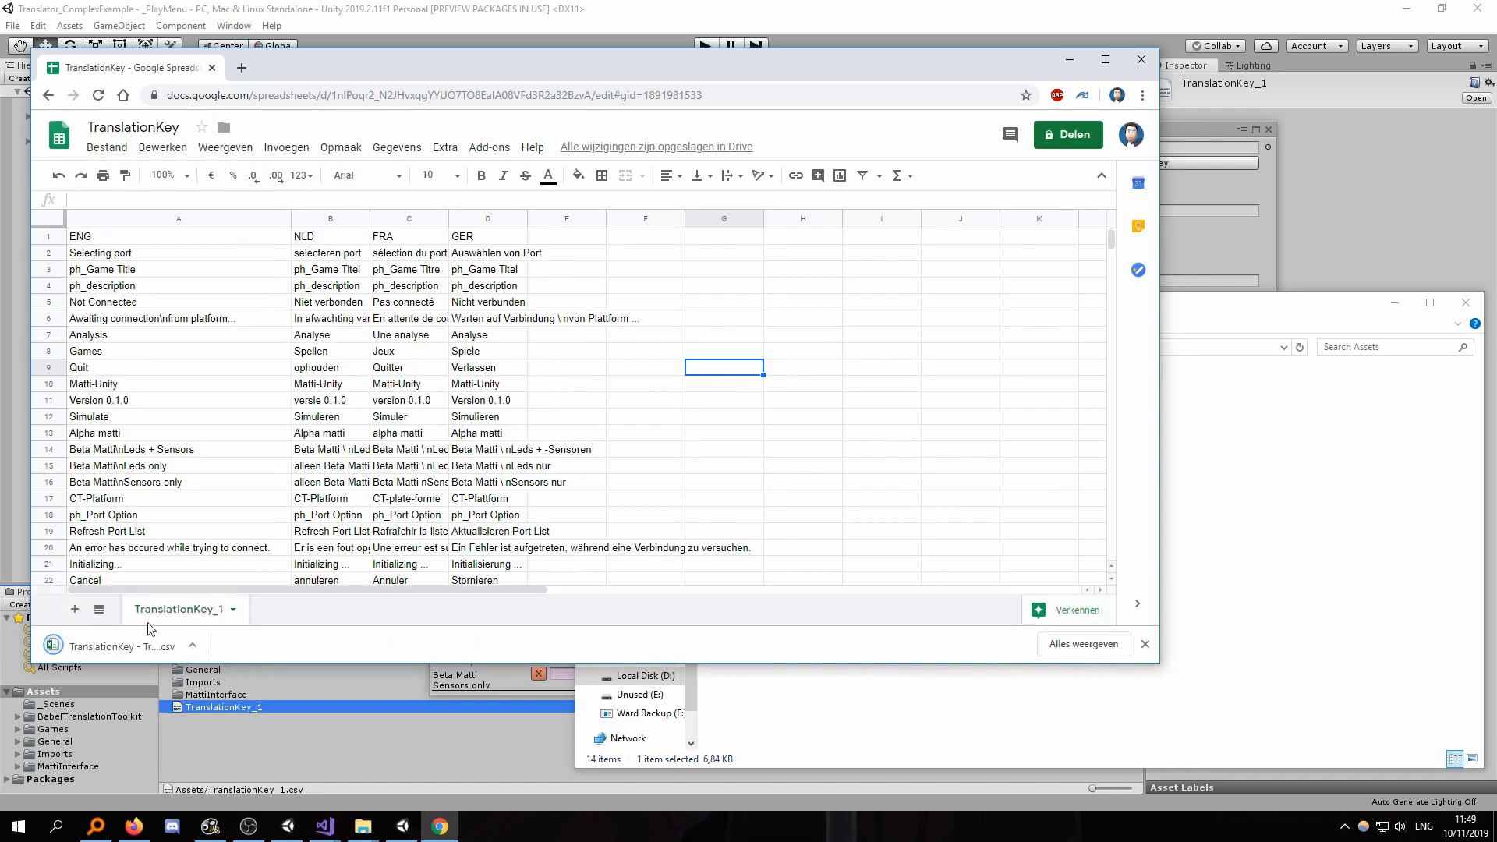
right_click(137, 649)
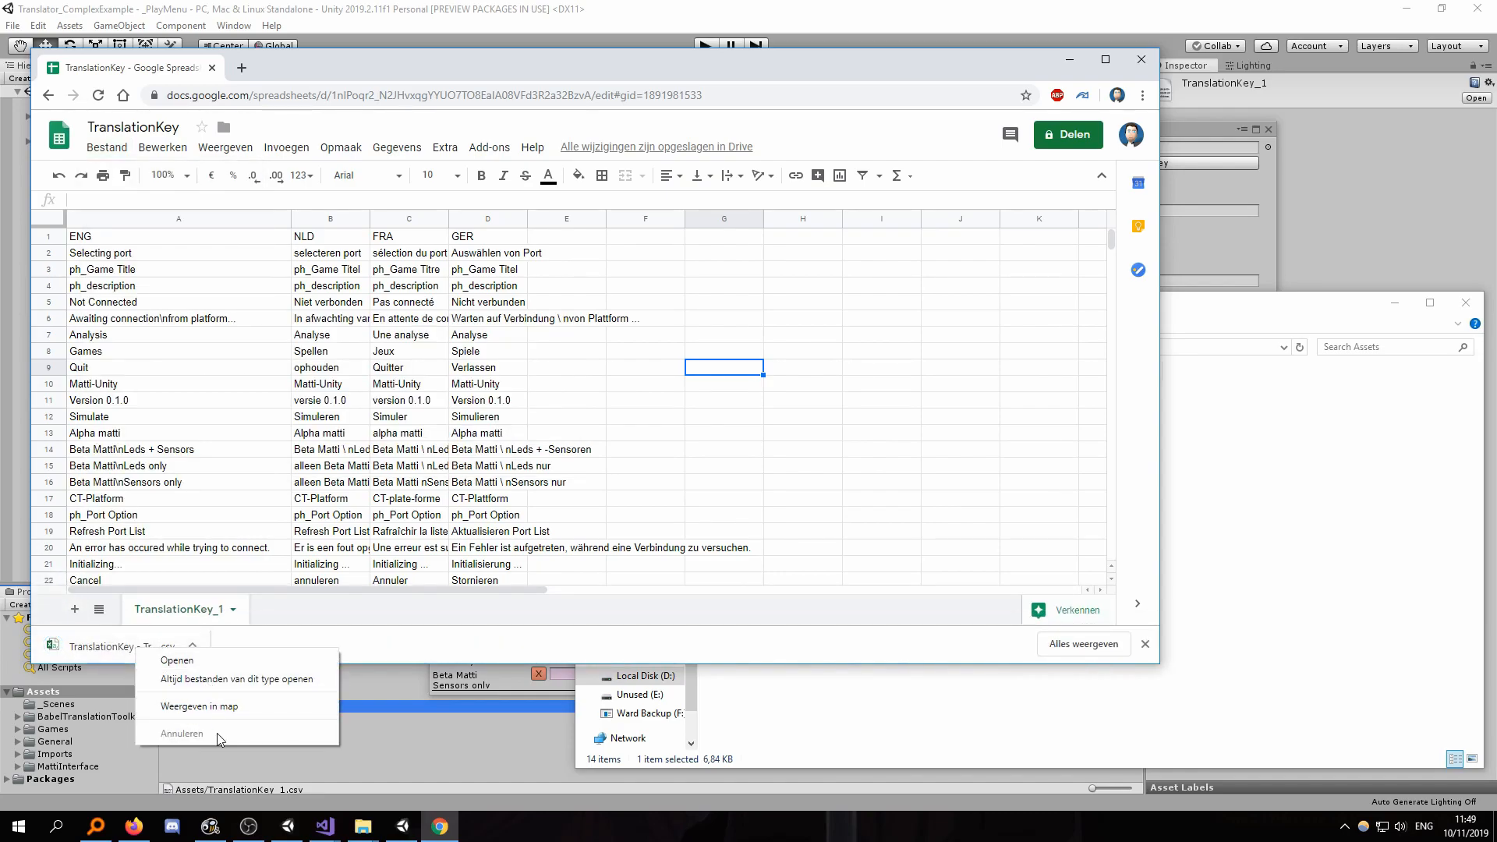
click(200, 706)
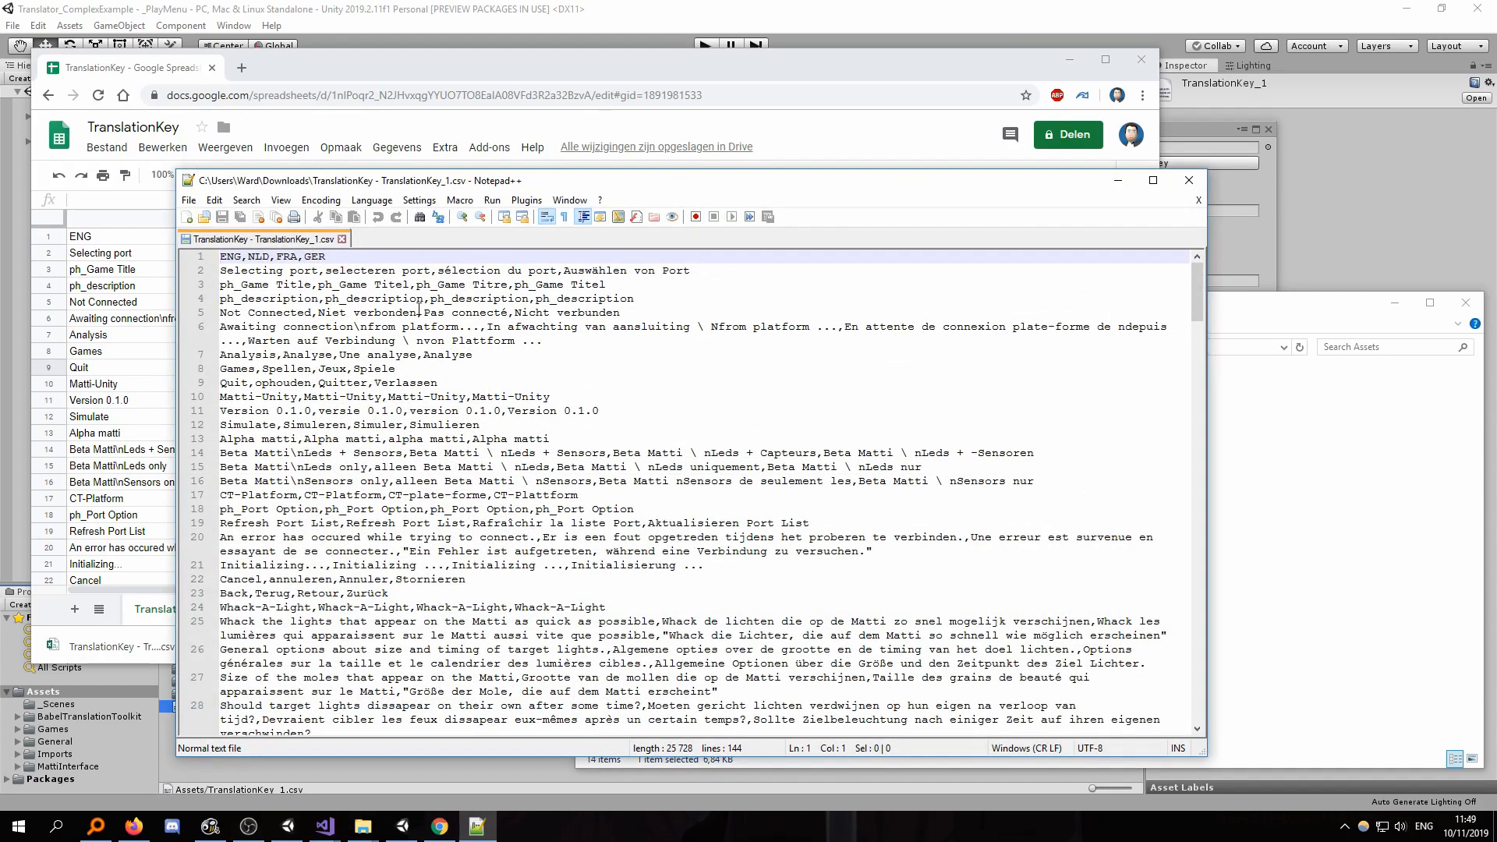
In Notepad++, replace all occurrences of "\ N" with "\n" in the downloaded translation CSV
scroll(545, 358, down, 6)
scroll(599, 441, up, 6)
drag(699, 326, 715, 325)
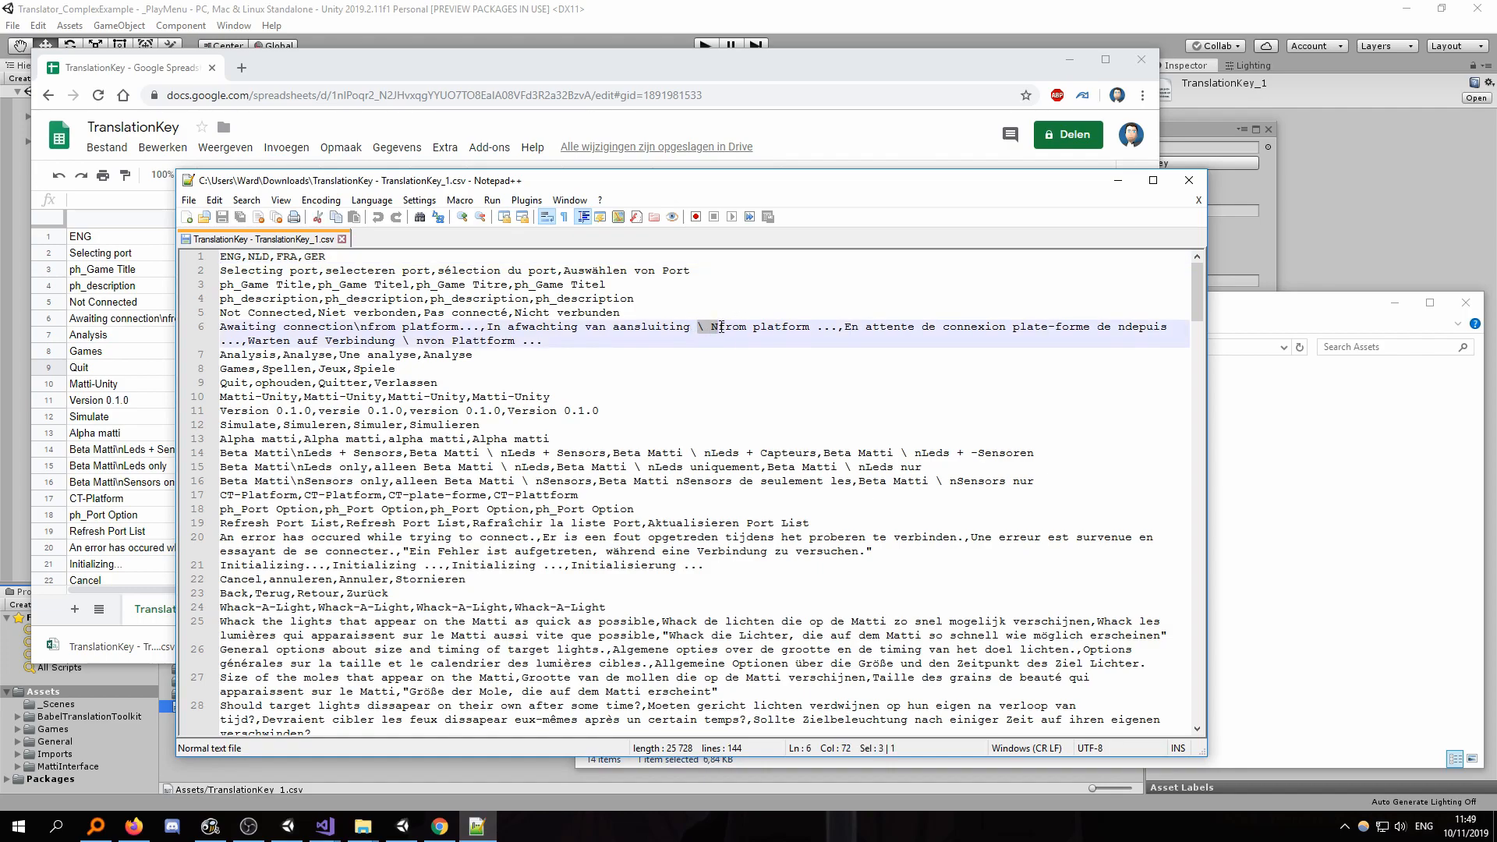
double_click(632, 298)
key(ctrl+h)
drag(658, 356, 773, 421)
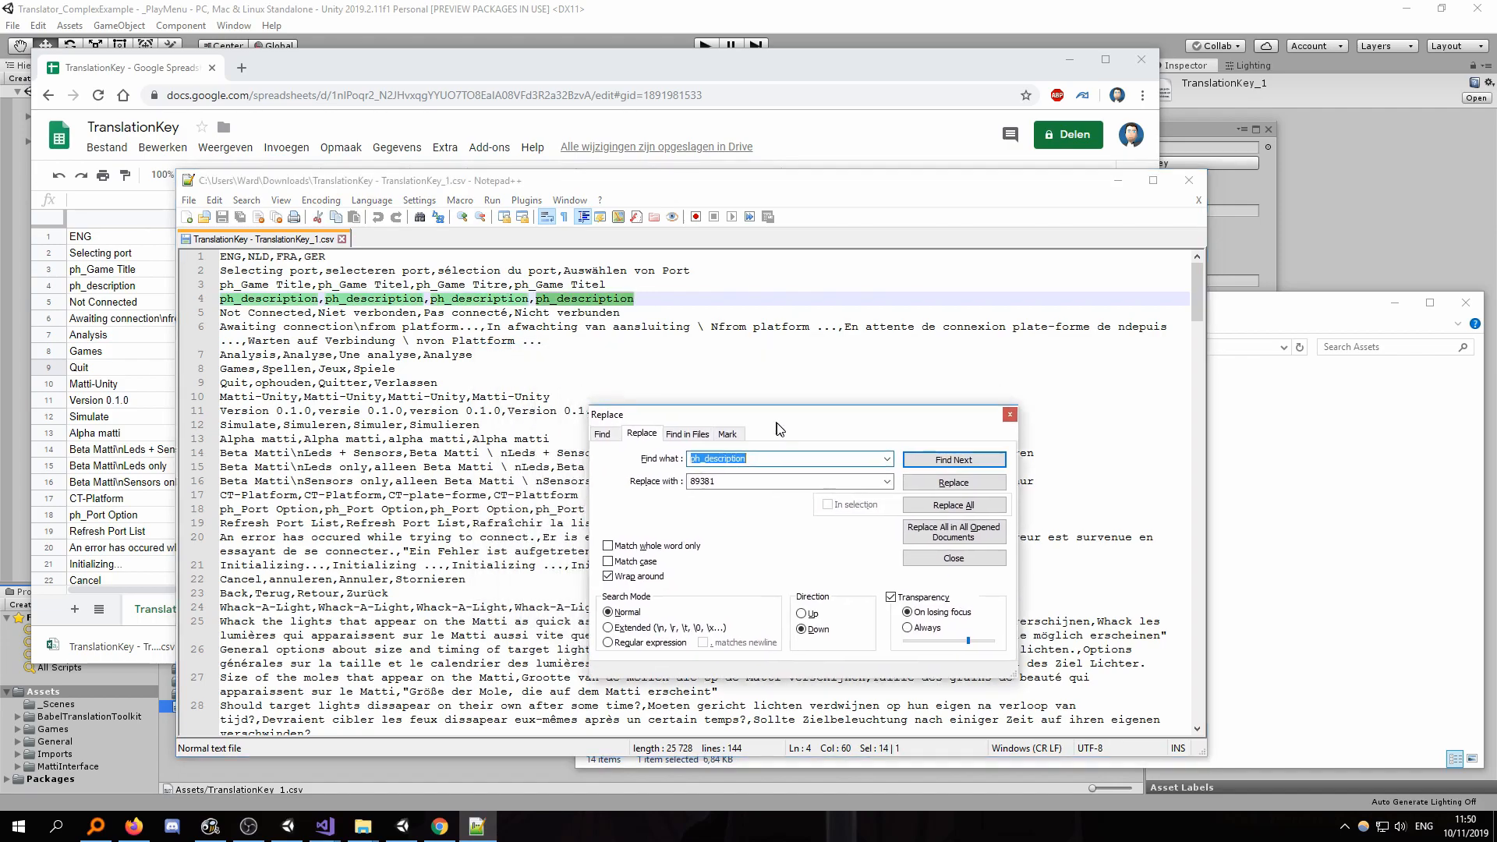
text(\N)
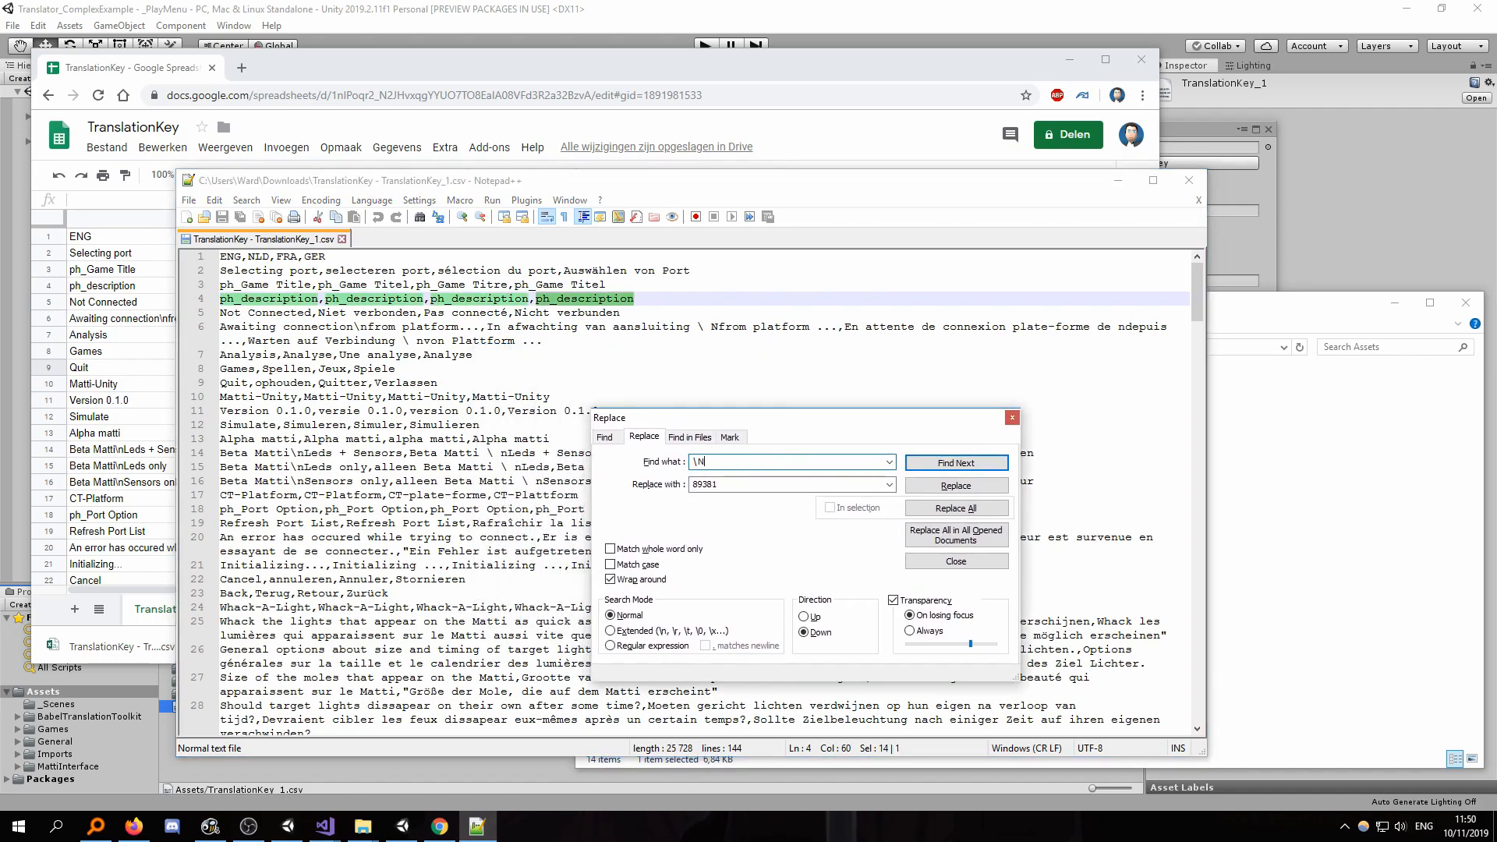
double_click(763, 485)
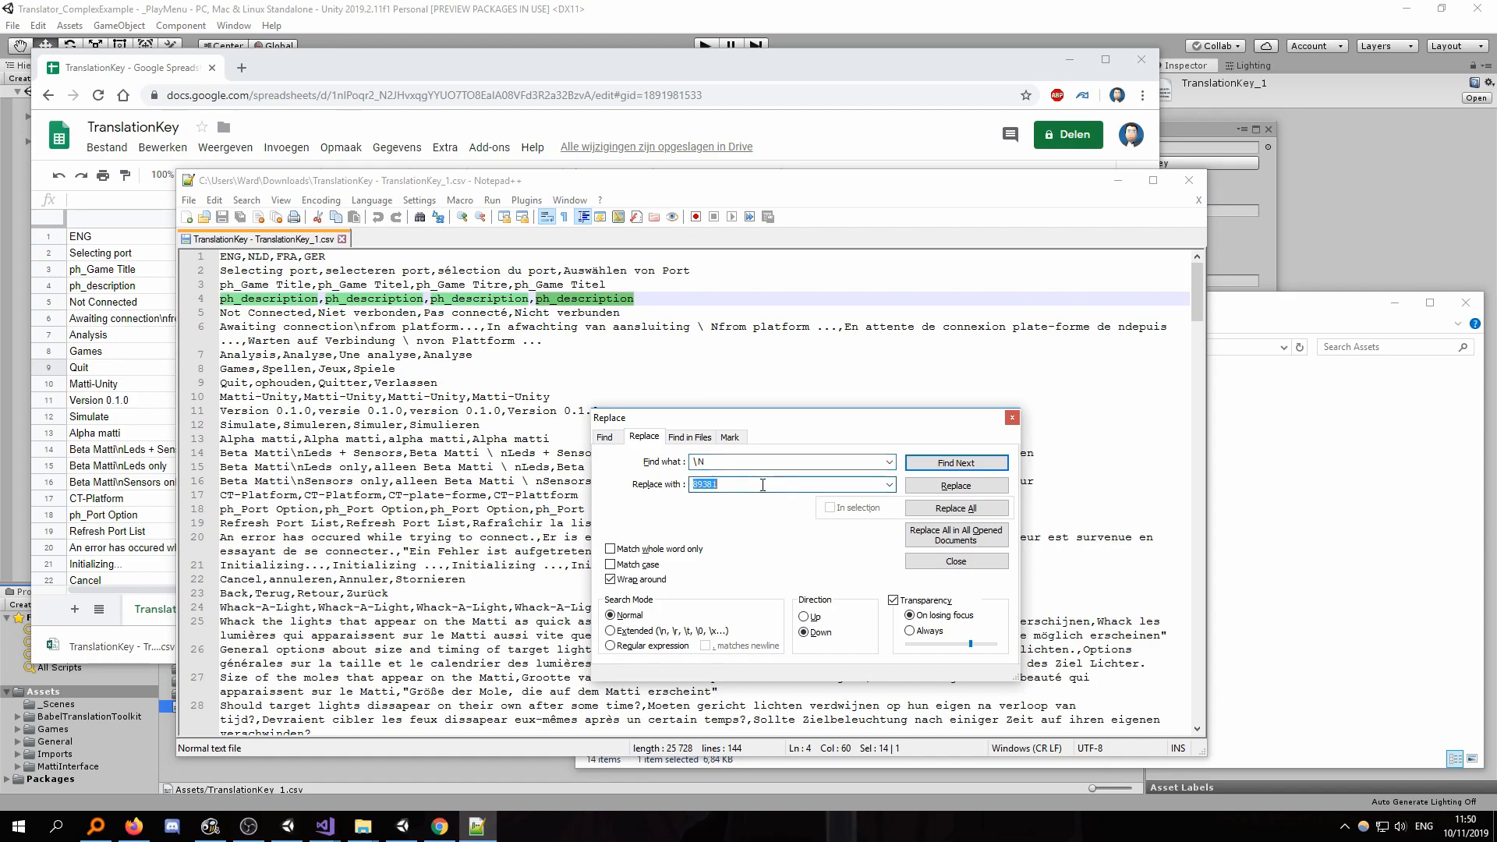
text(\n)
click(955, 508)
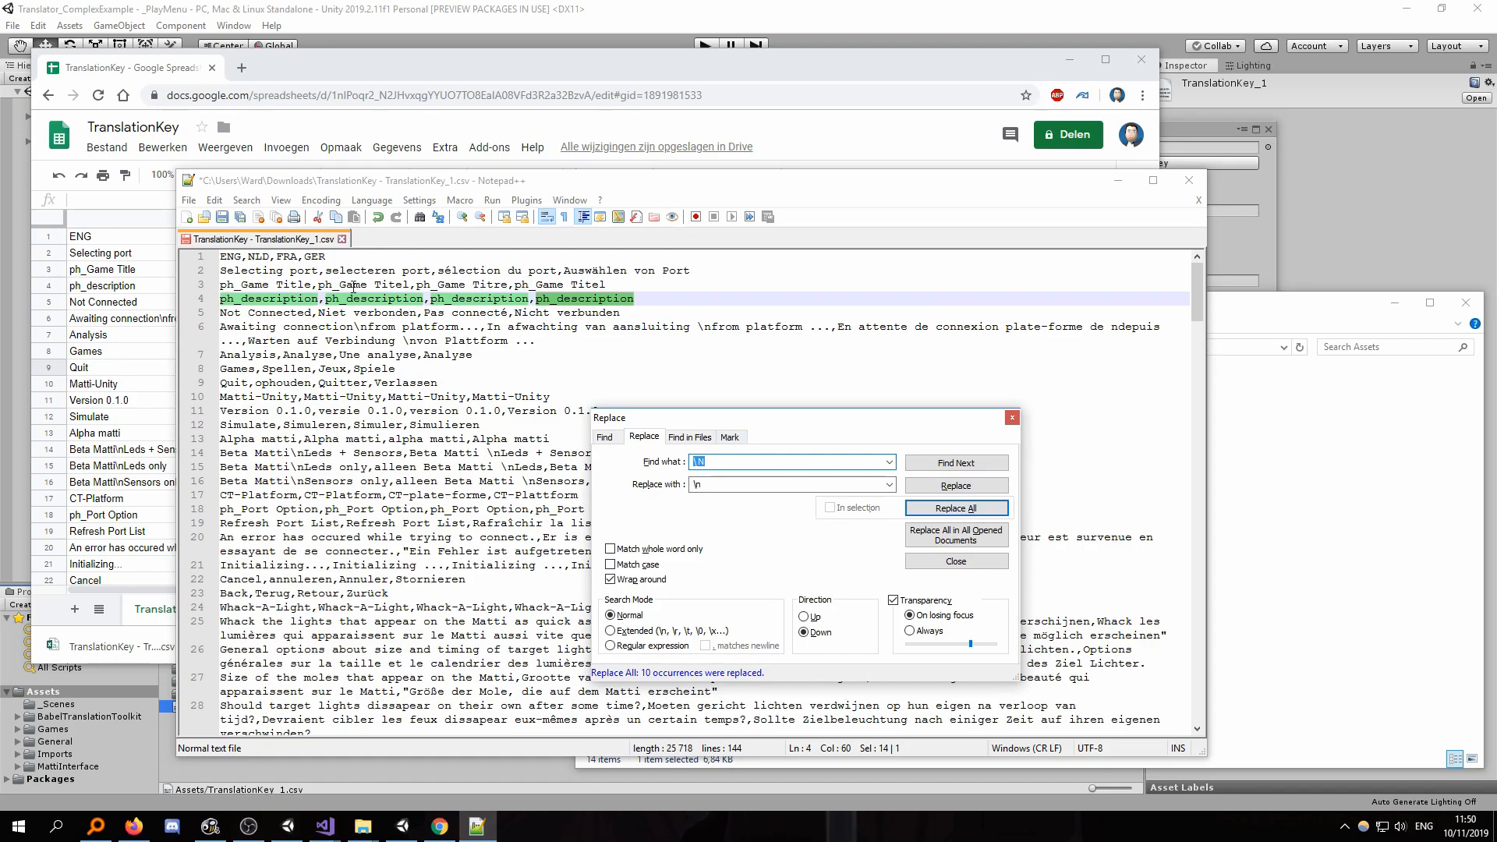
Review the replaced text, save and close the CSV file, and minimize Notepad++
scroll(623, 403, down, 20)
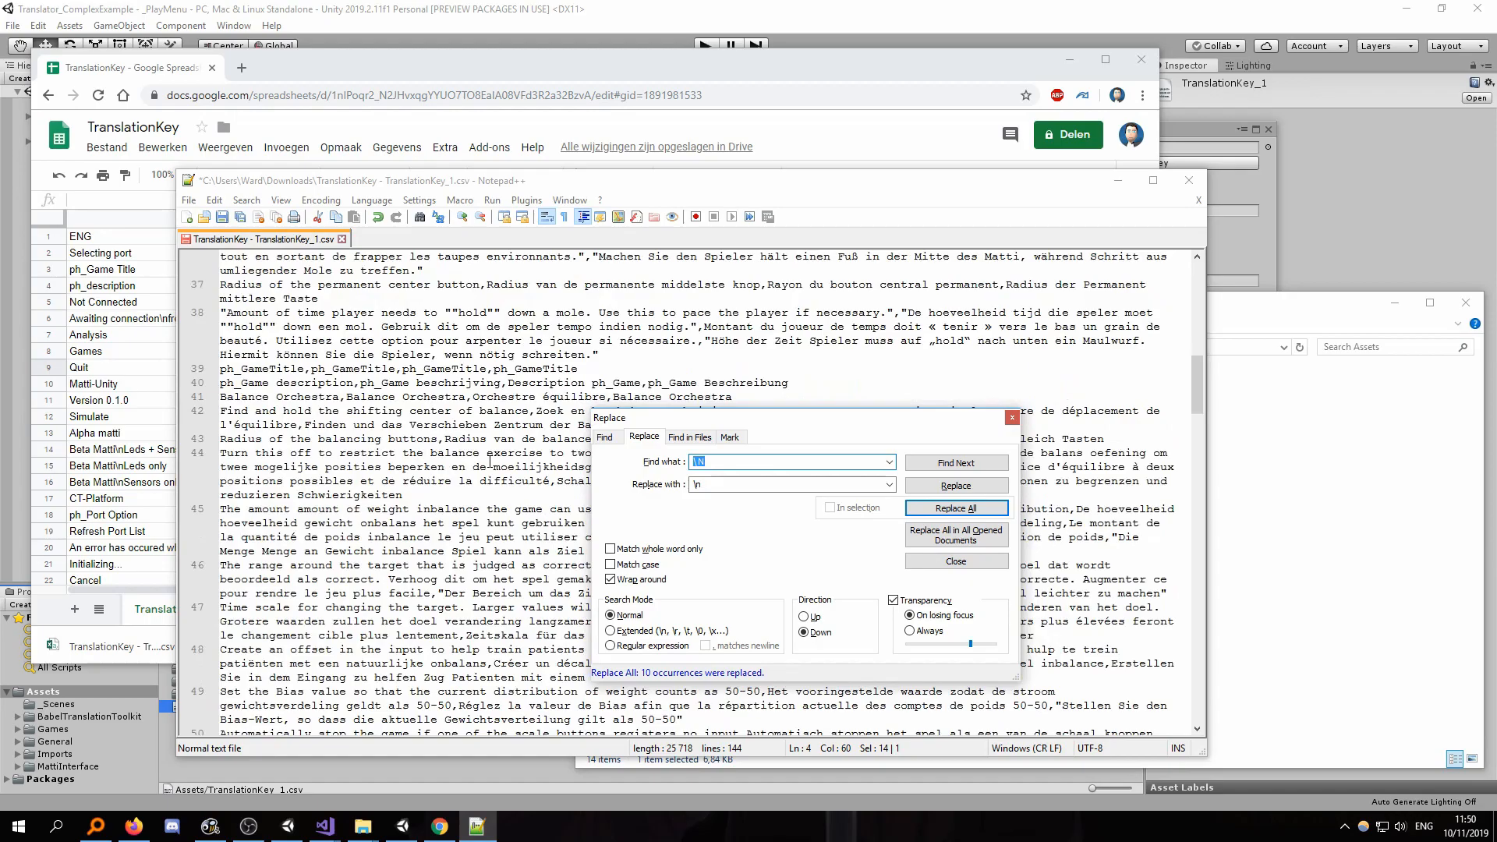
scroll(490, 461, down, 14)
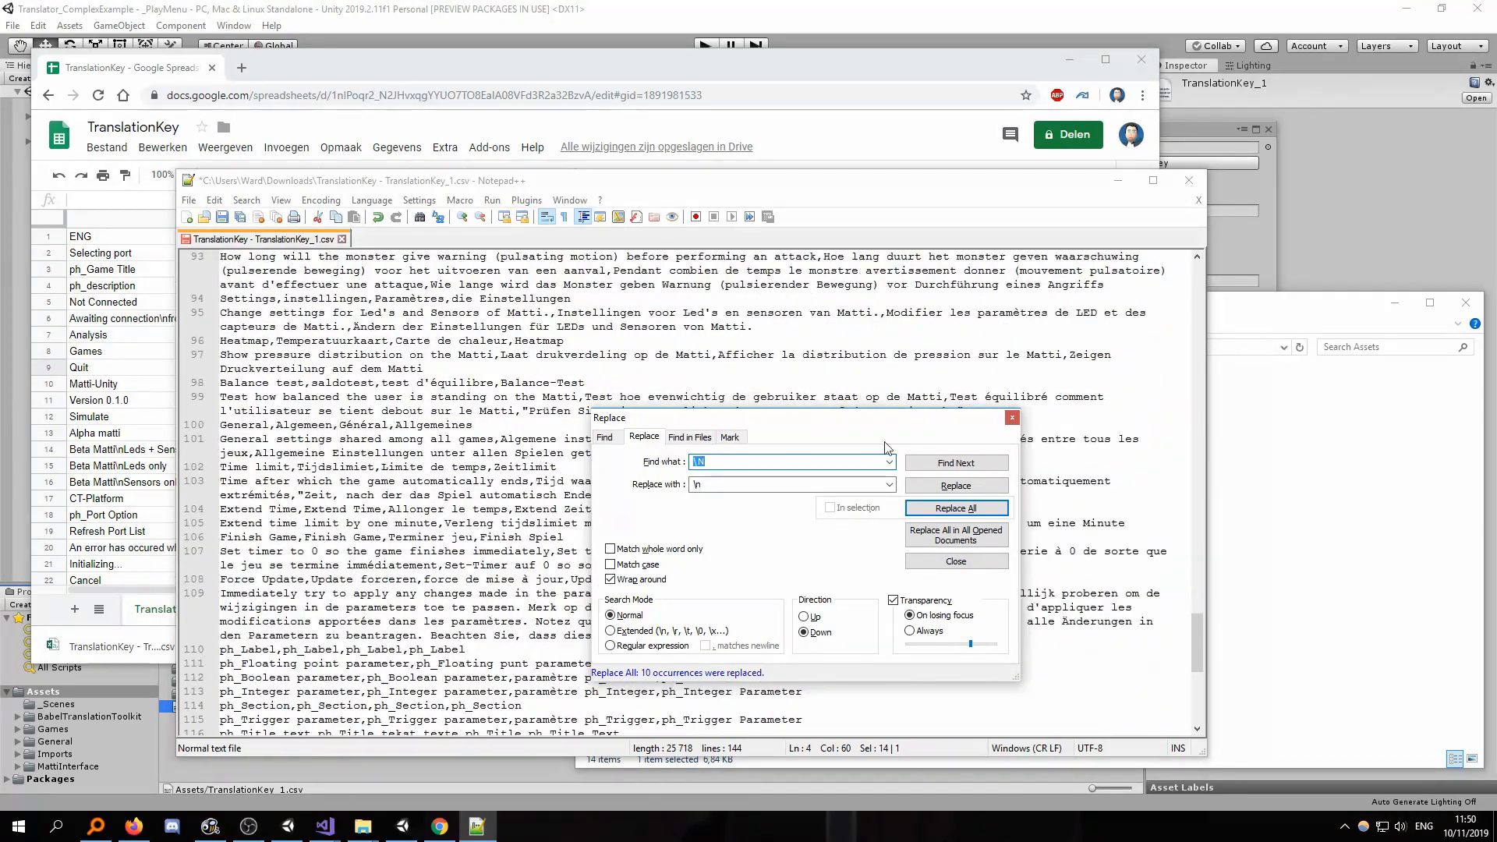
click(1012, 418)
click(781, 354)
key(ctrl+s)
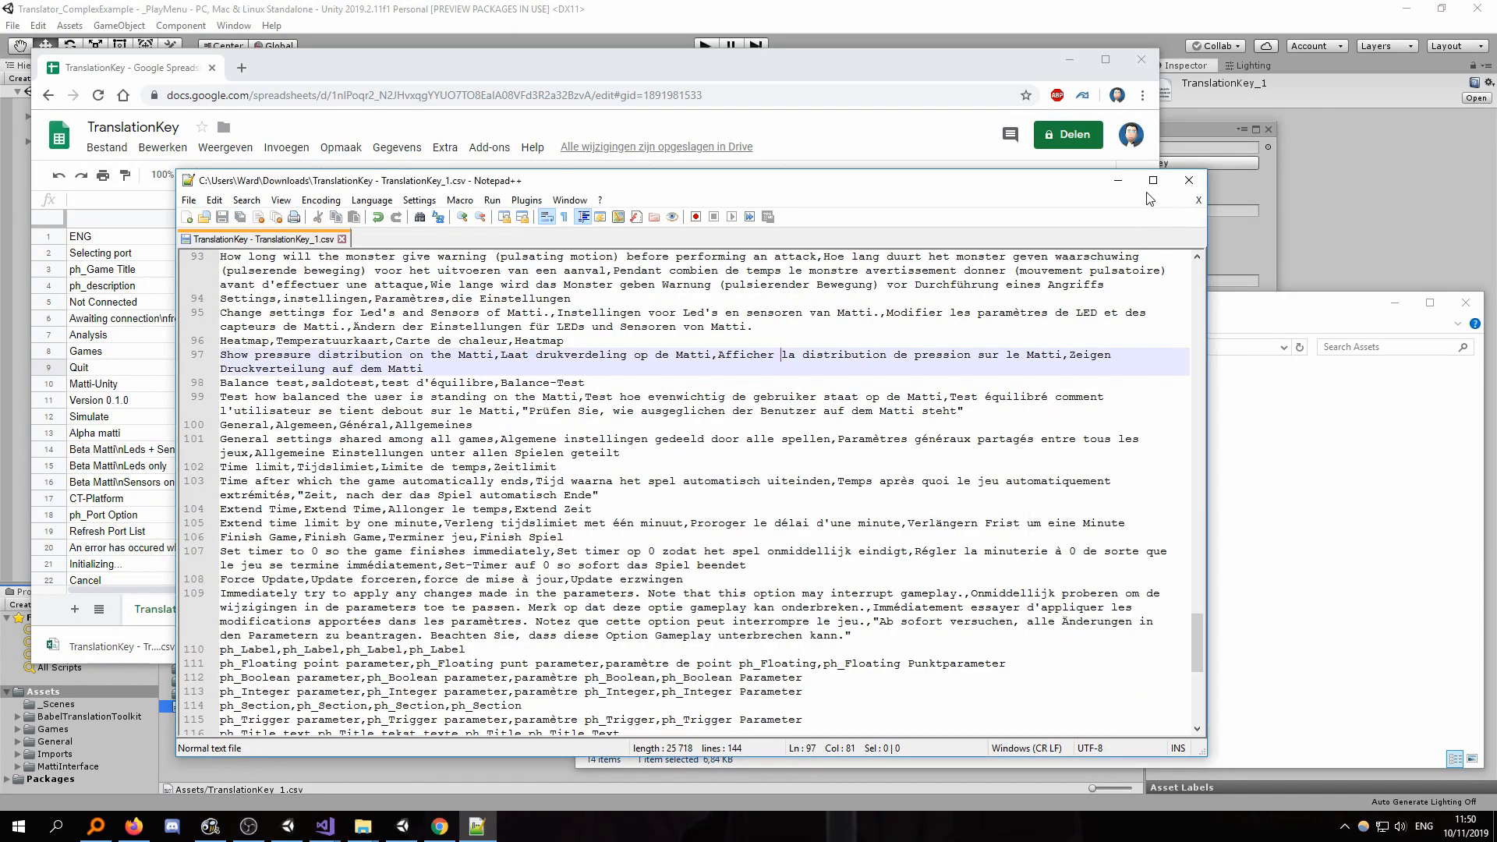
click(342, 240)
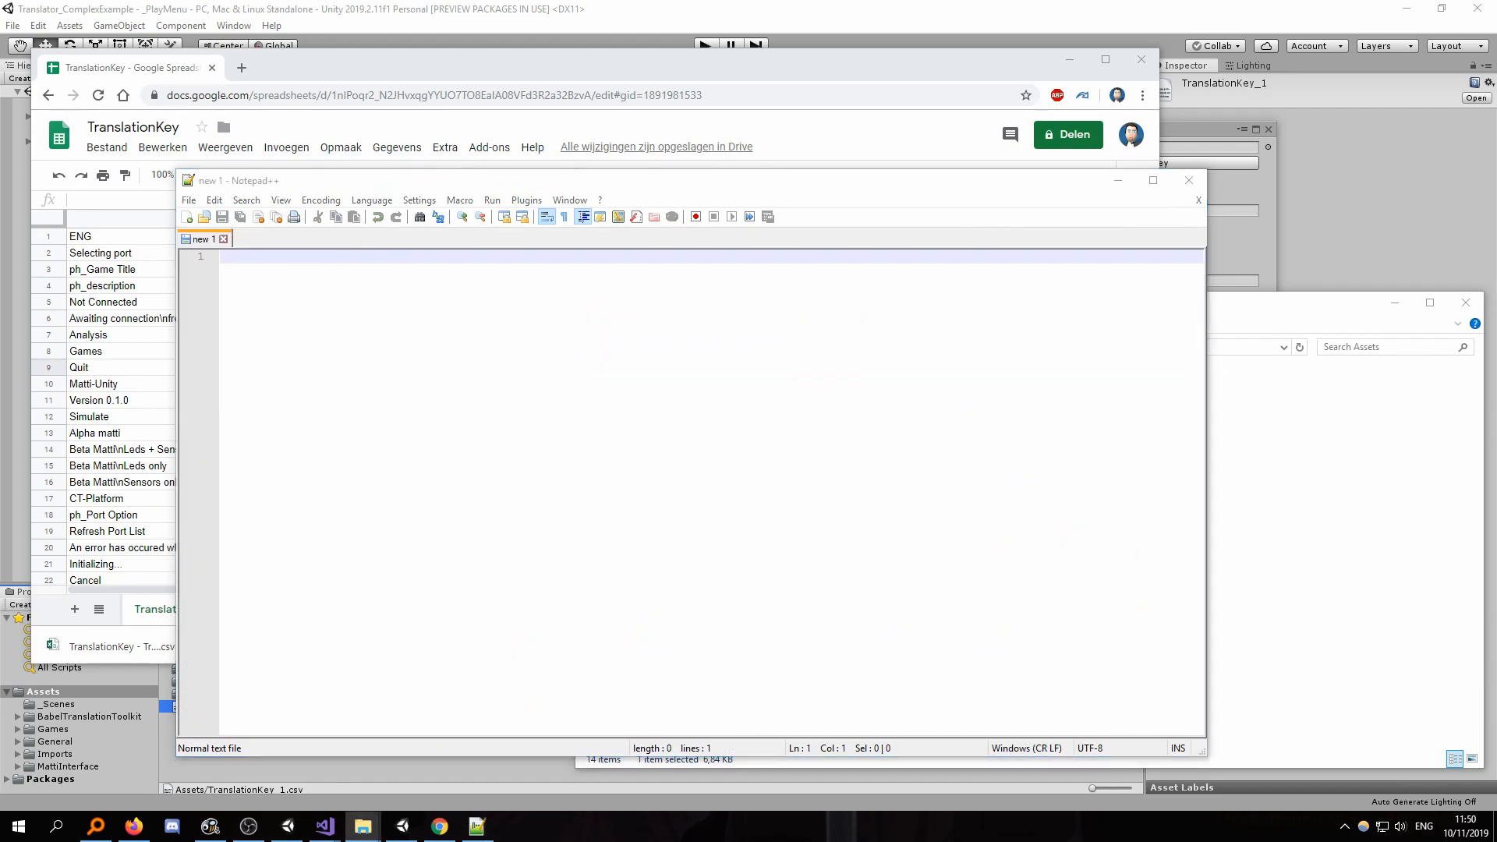
click(1118, 180)
Rename the downloaded CSV in Downloads to TranslationKey_1.csv, copying the name from the file in the Assets folder
click(1288, 587)
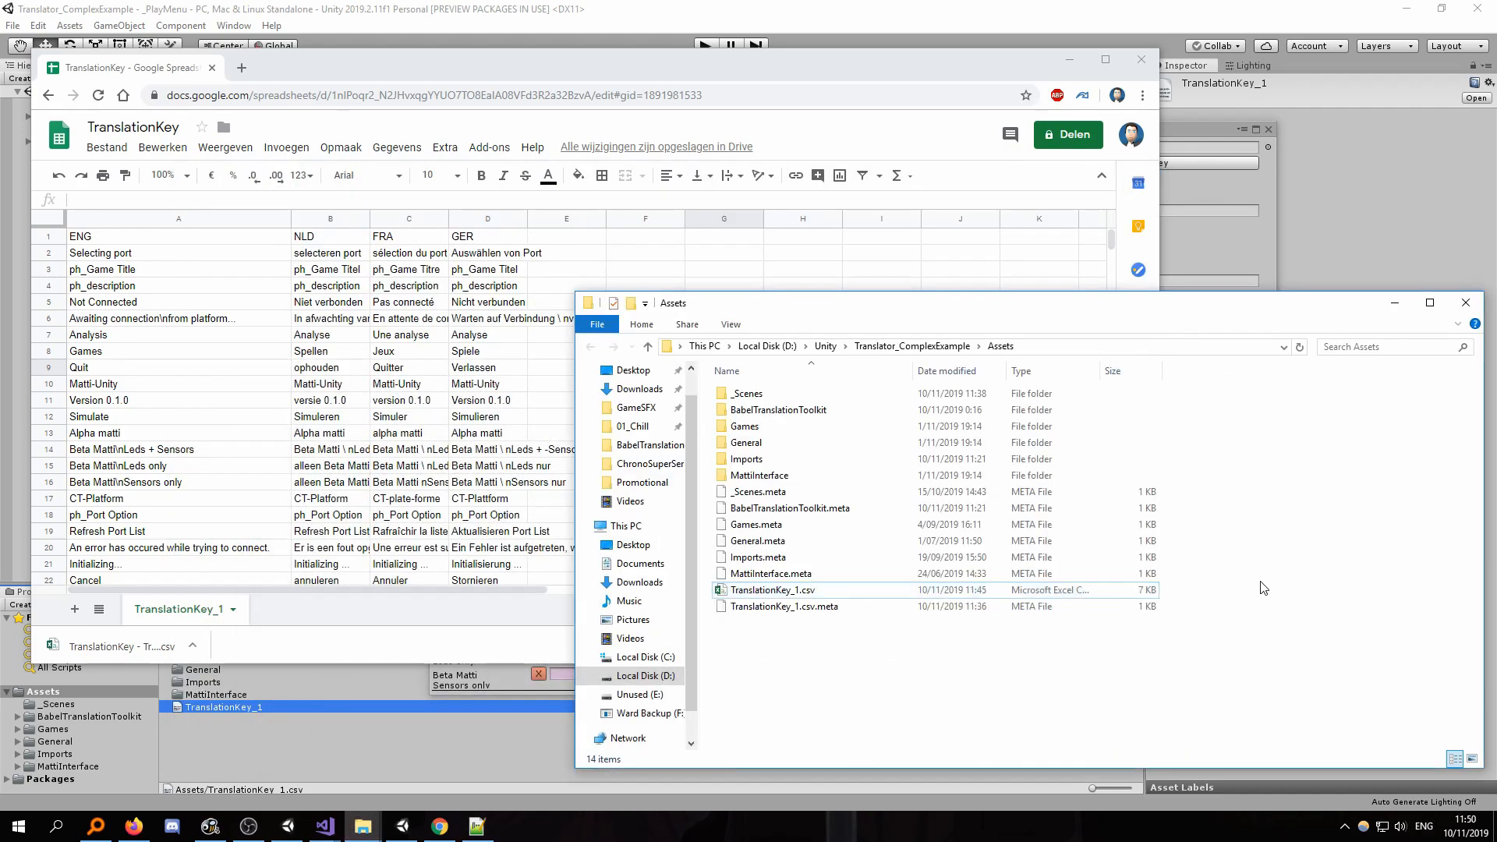
click(844, 594)
key(F2)
key(ctrl+c)
click(843, 657)
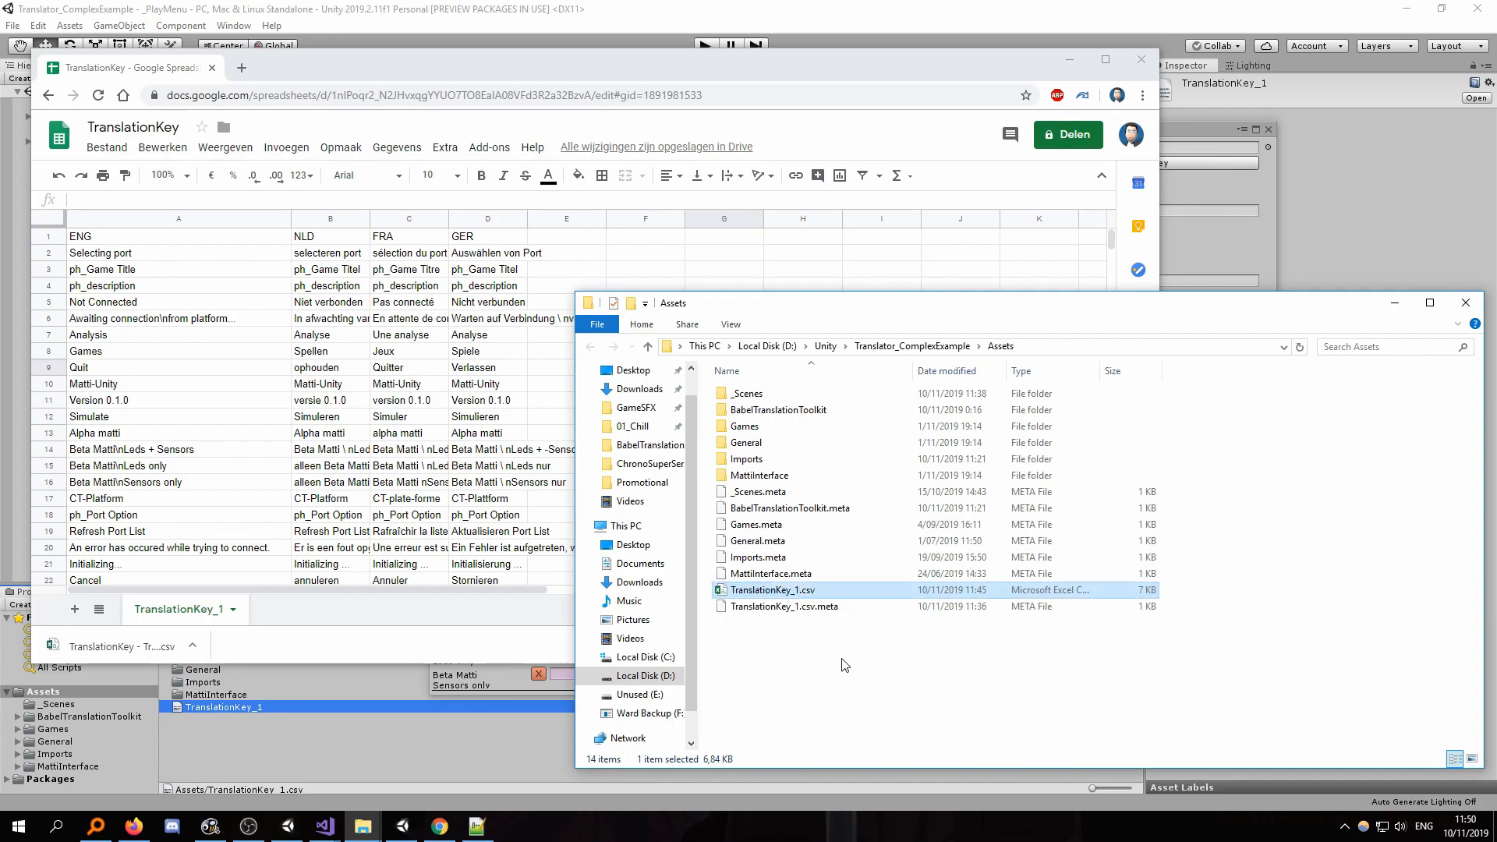
click(843, 659)
drag(0, 140, 837, 162)
click(739, 272)
key(F2)
key(ctrl+v)
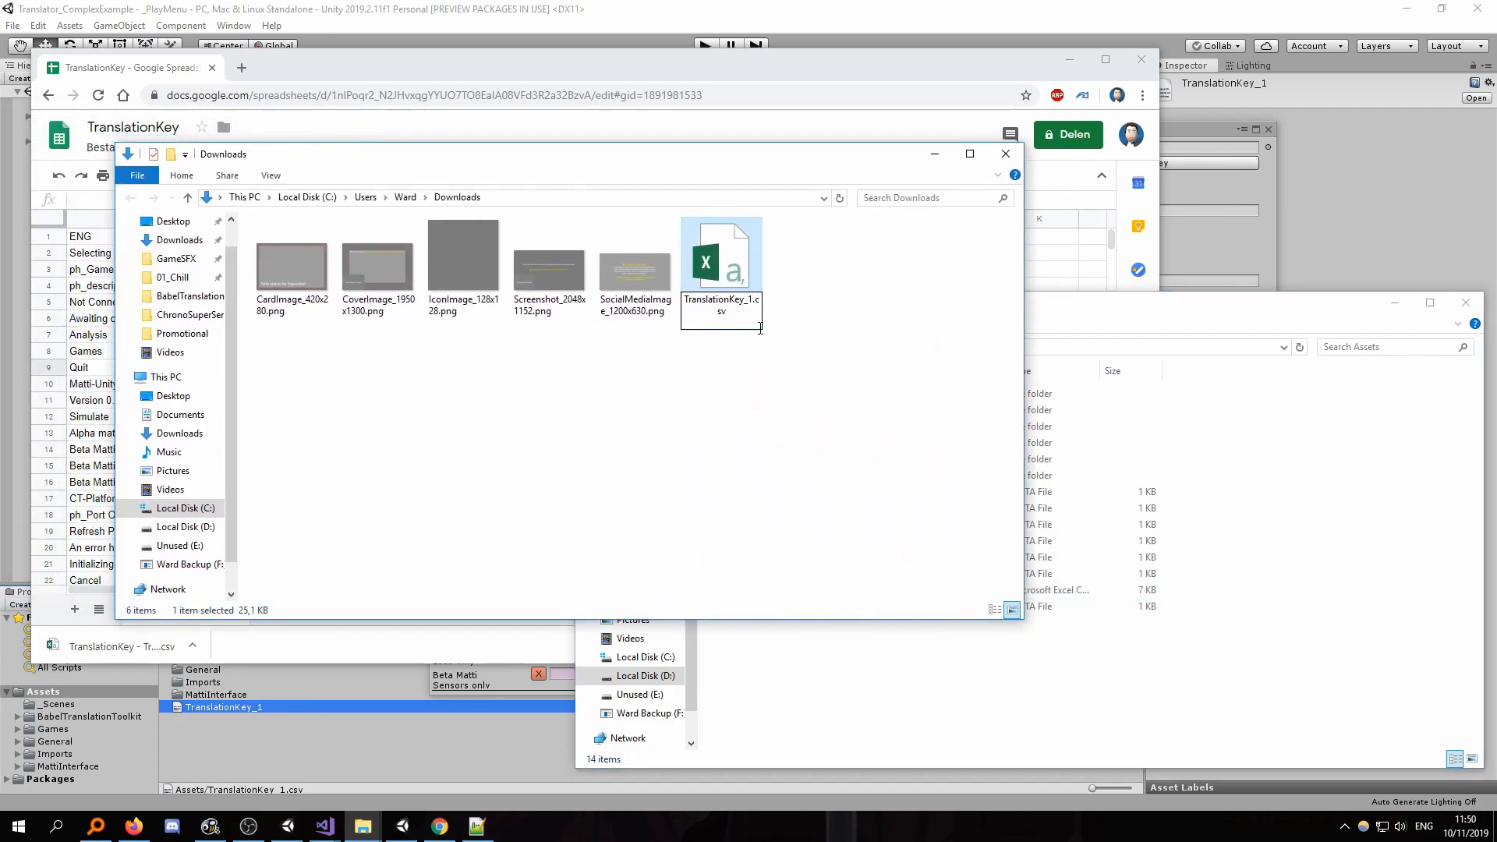
key(Return)
Copy TranslationKey_1.csv from Downloads into the project's Assets folder, replace the existing file, and return to Unity
drag(747, 284, 1129, 699)
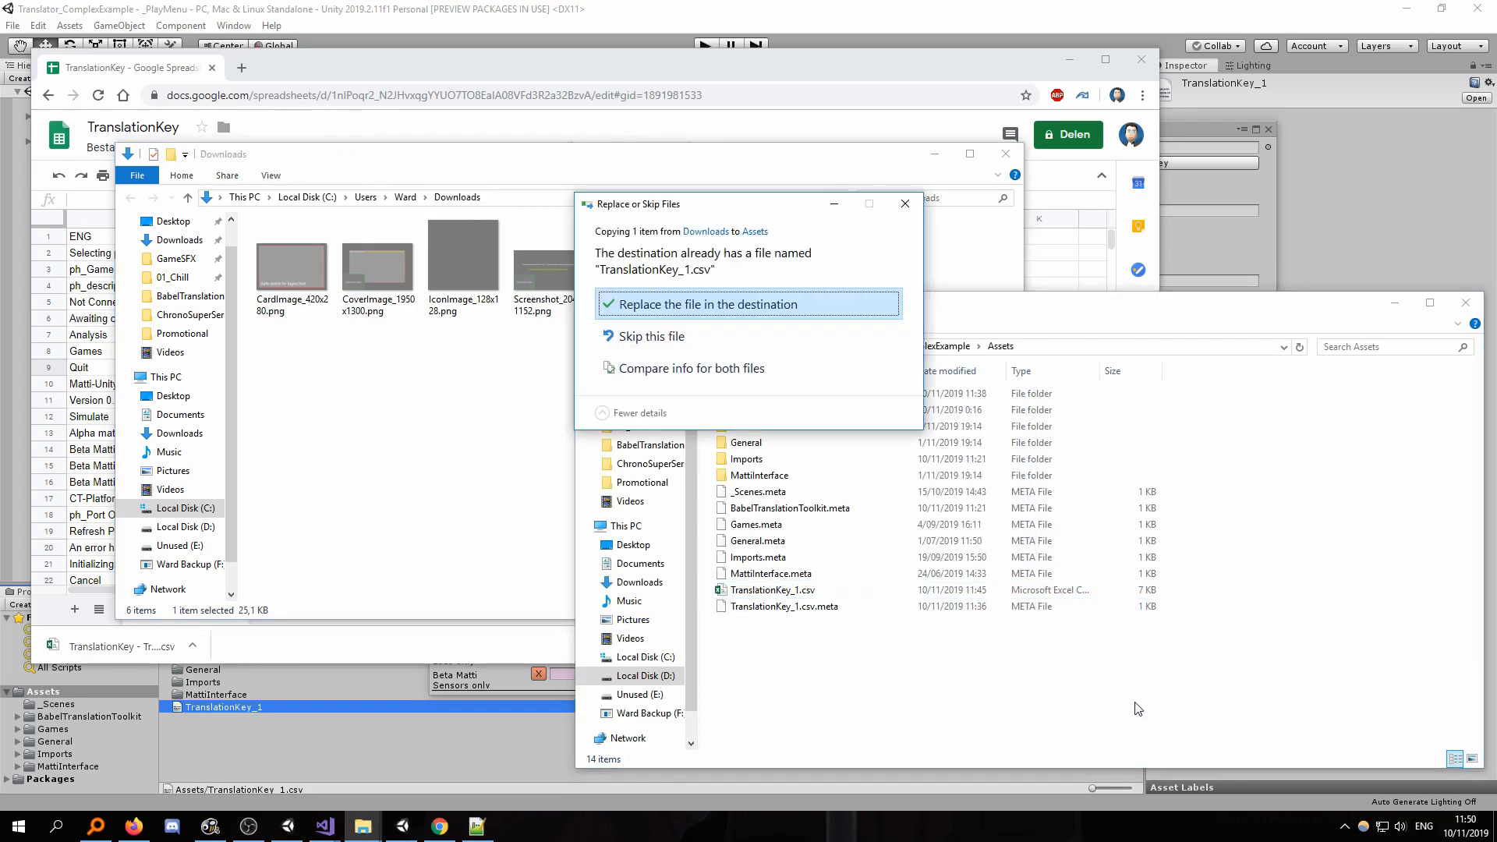
click(739, 308)
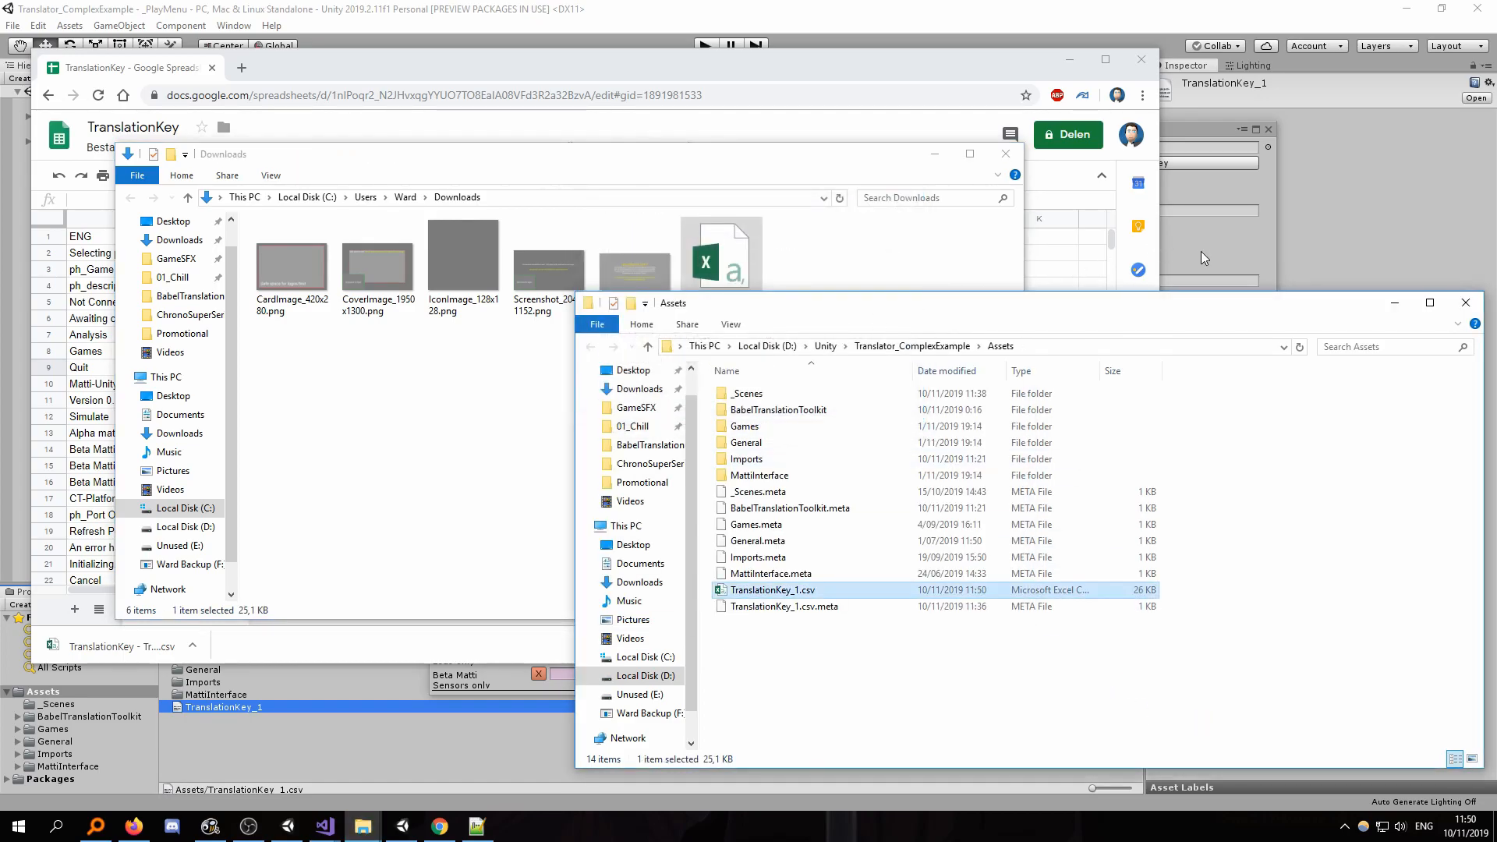
click(1393, 303)
click(935, 155)
click(1069, 59)
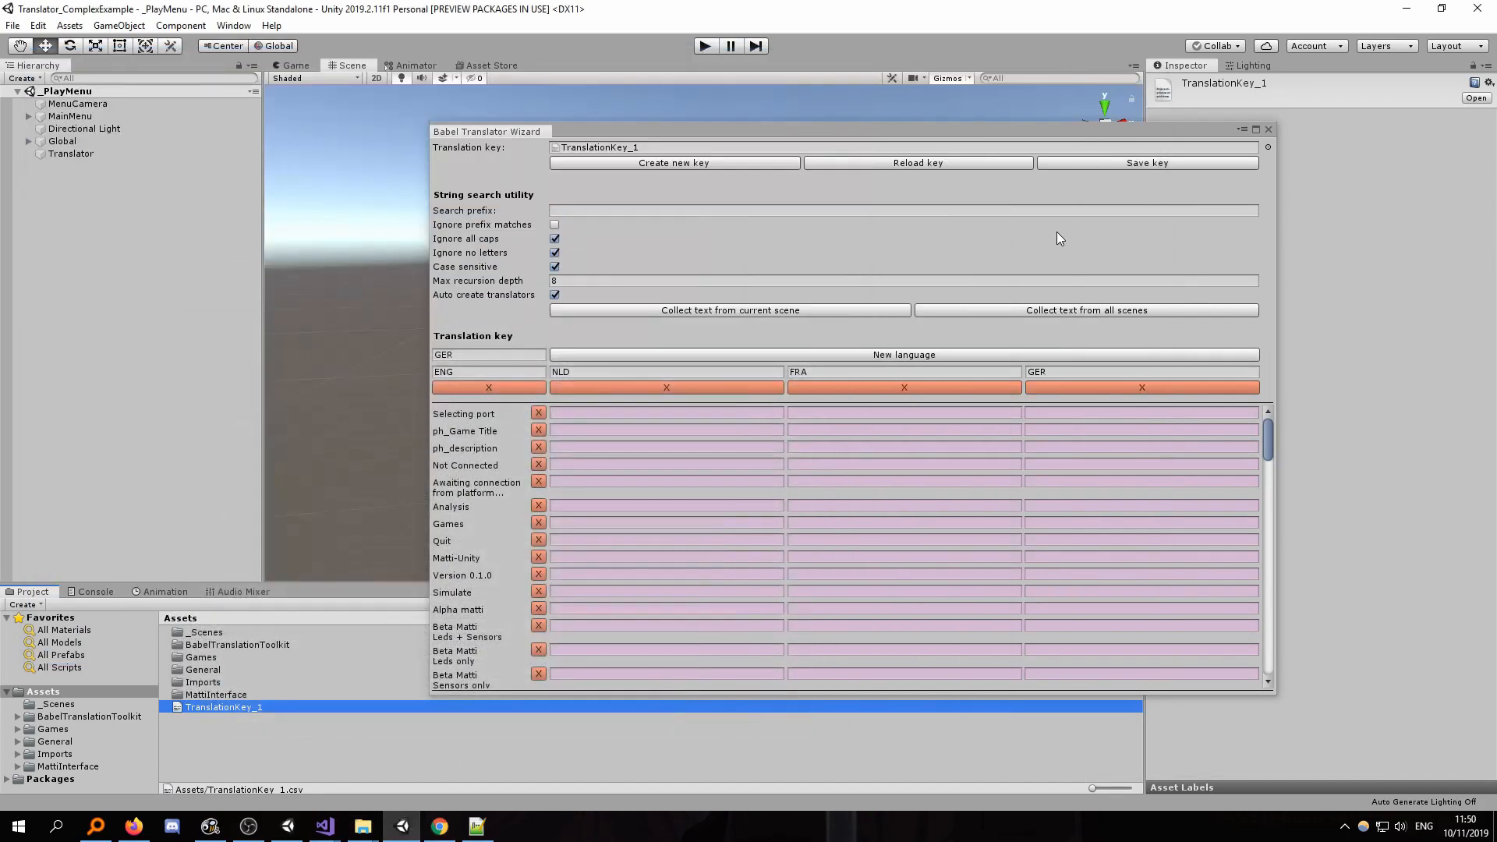
Reload TranslationKey_1 in the Babel Translator Wizard and look through the NLD, FRA and GER translations
click(918, 161)
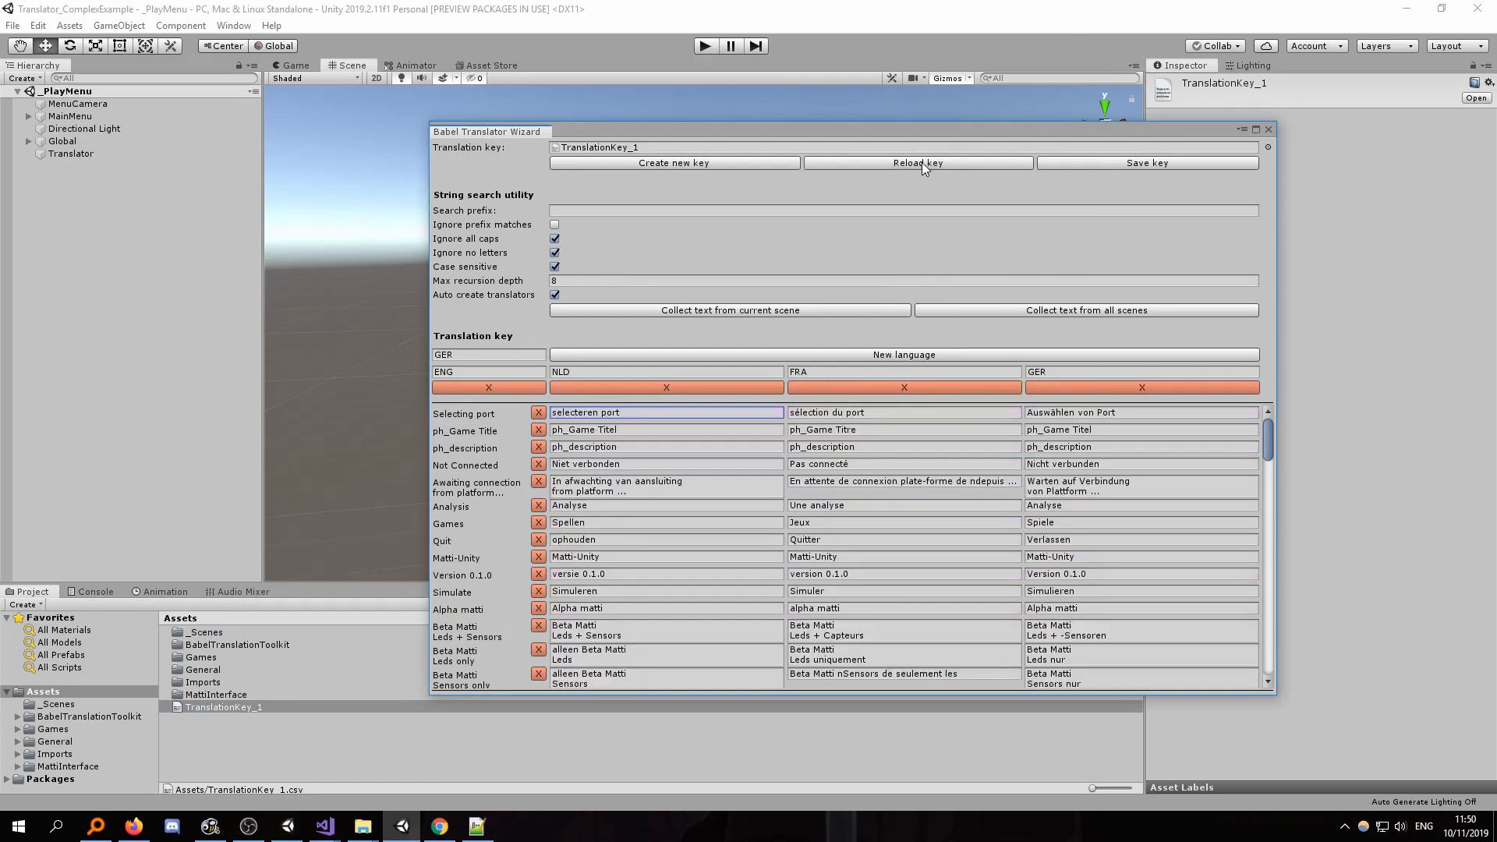
scroll(935, 509, down, 15)
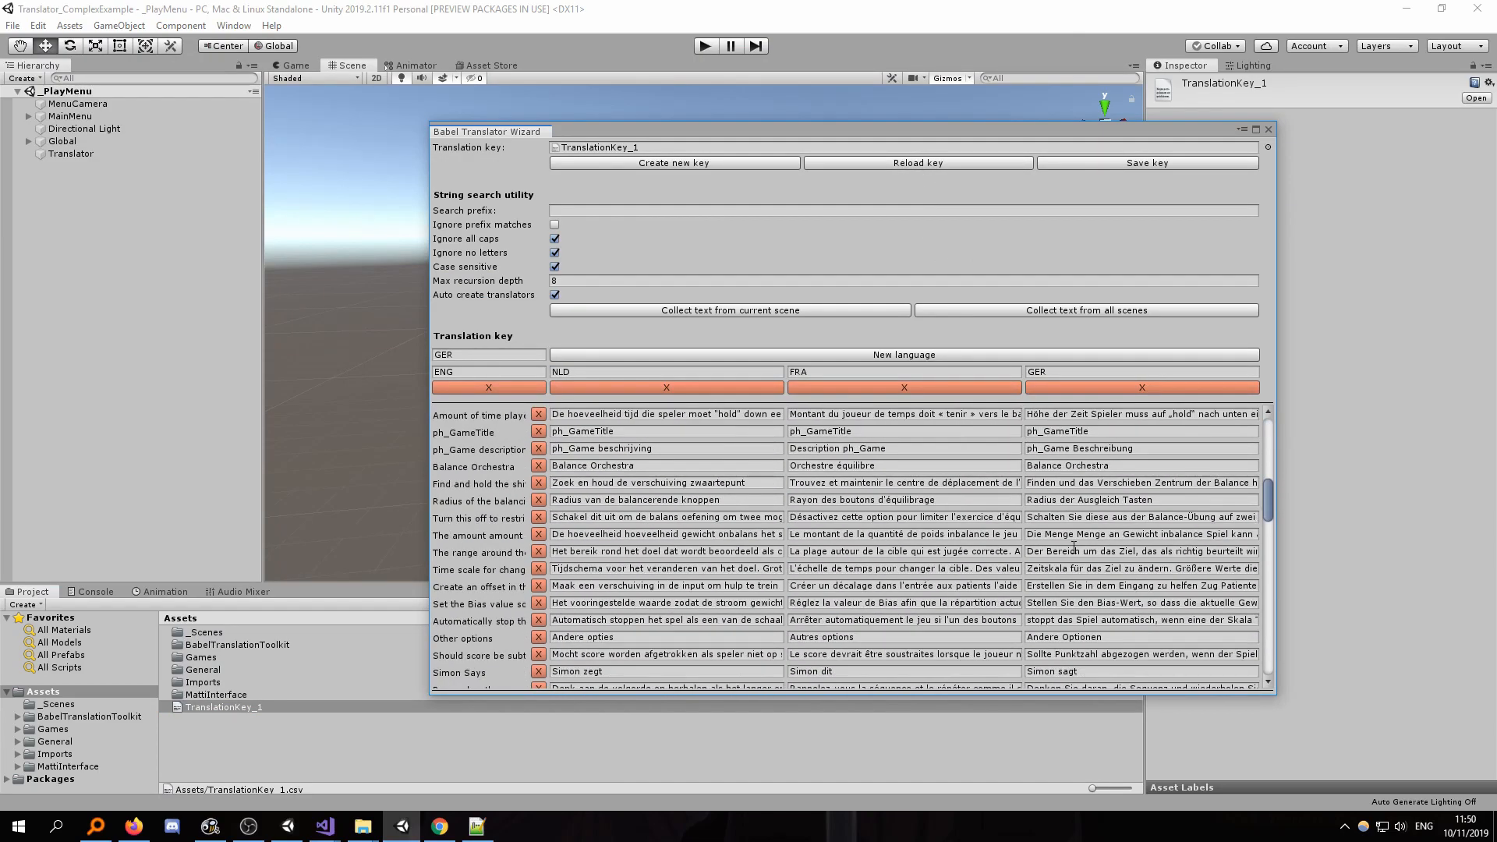
drag(1271, 573, 1237, 506)
drag(1237, 507, 1233, 457)
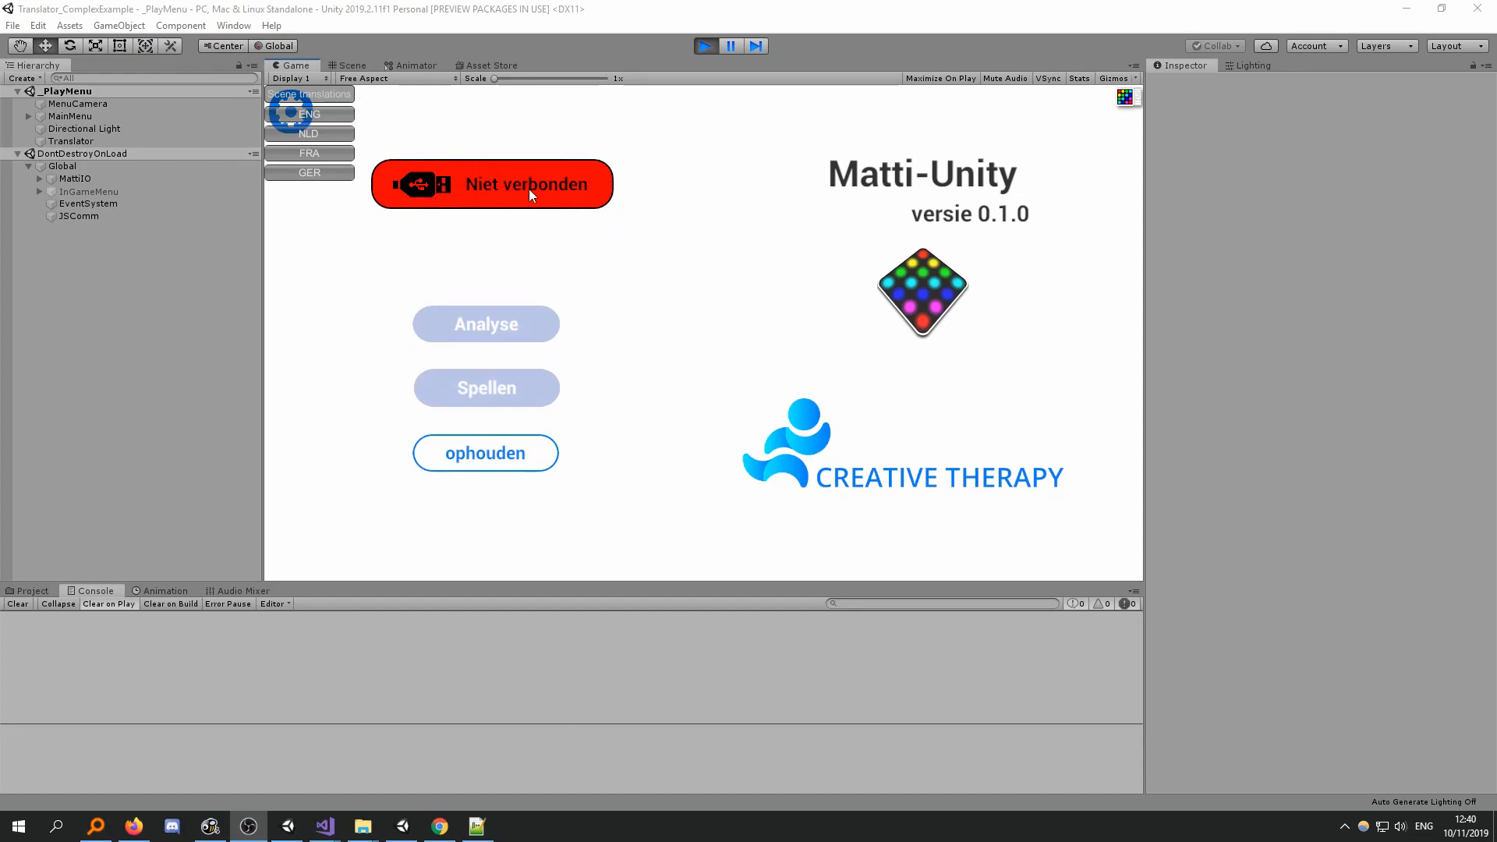
Test the red connection status control in the running Dutch menu, and stop Play mode
click(580, 201)
click(595, 255)
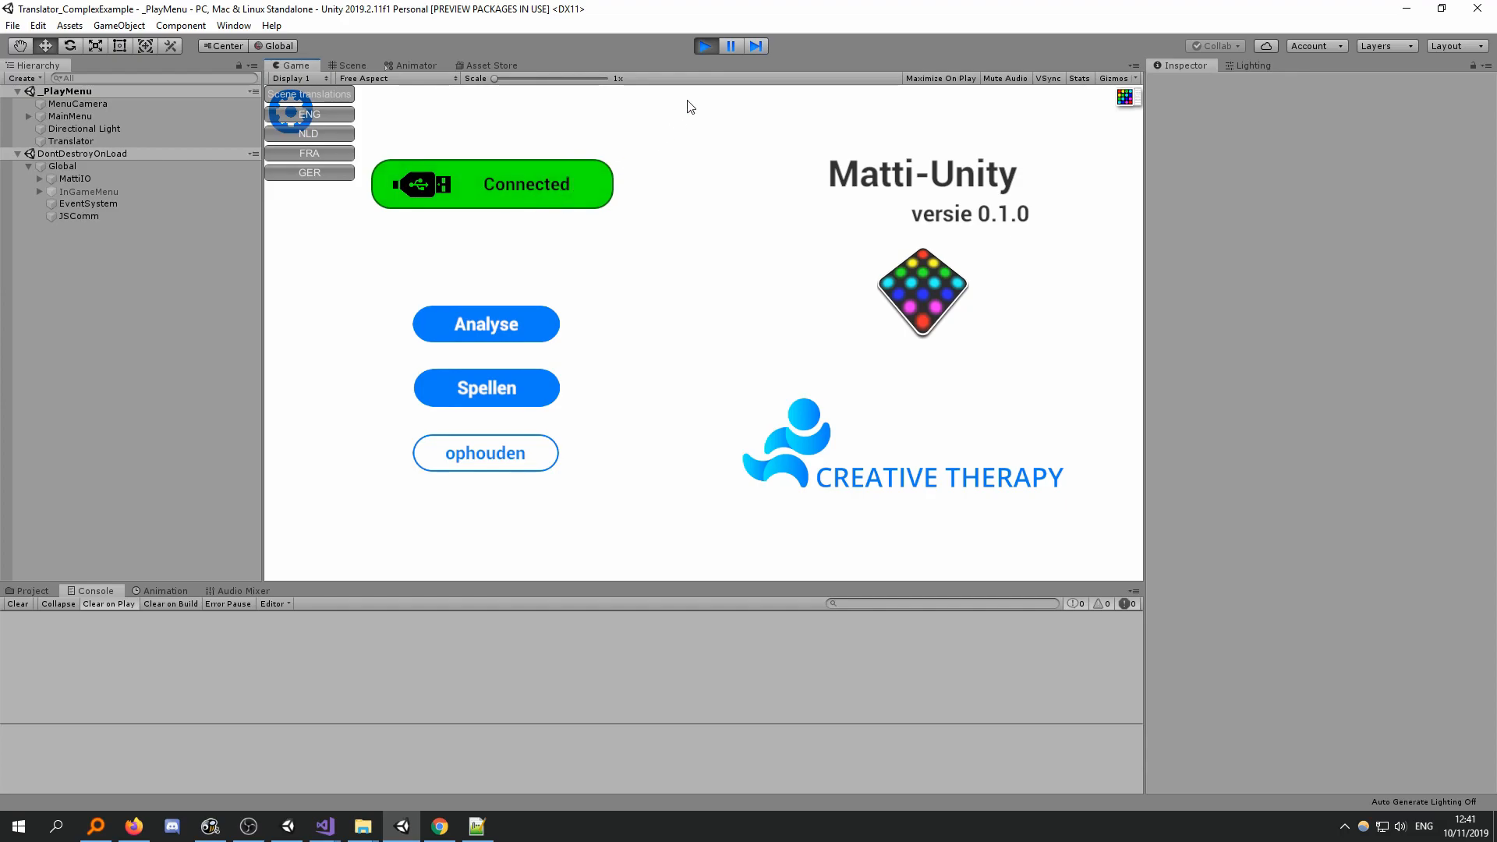
click(704, 47)
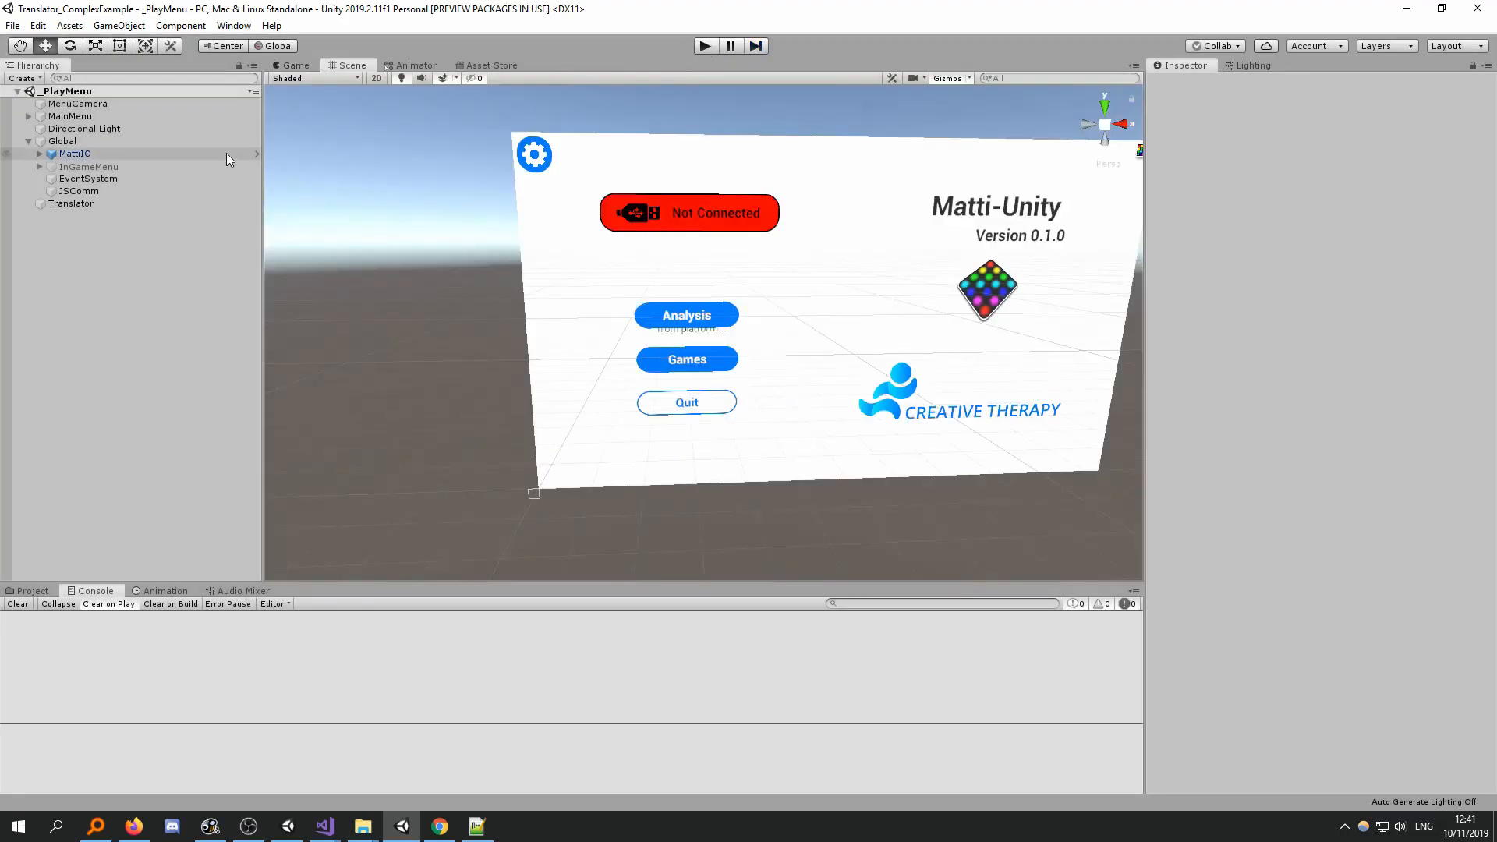
Open the MainMenu object's script in Visual Studio and locate the hard-coded "Connected" and "Not Connected" button texts
click(184, 116)
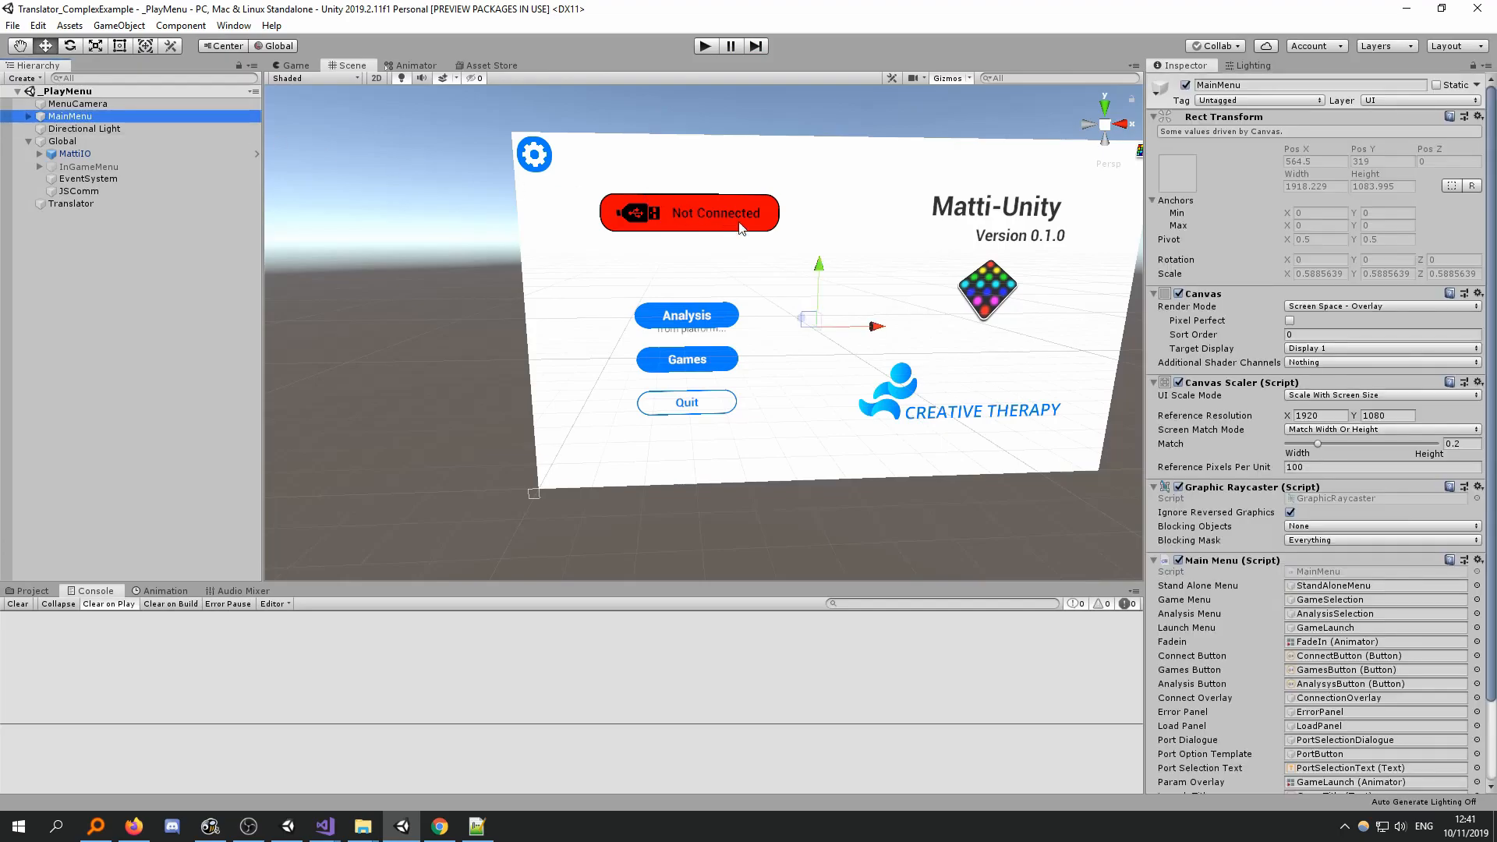
double_click(1330, 569)
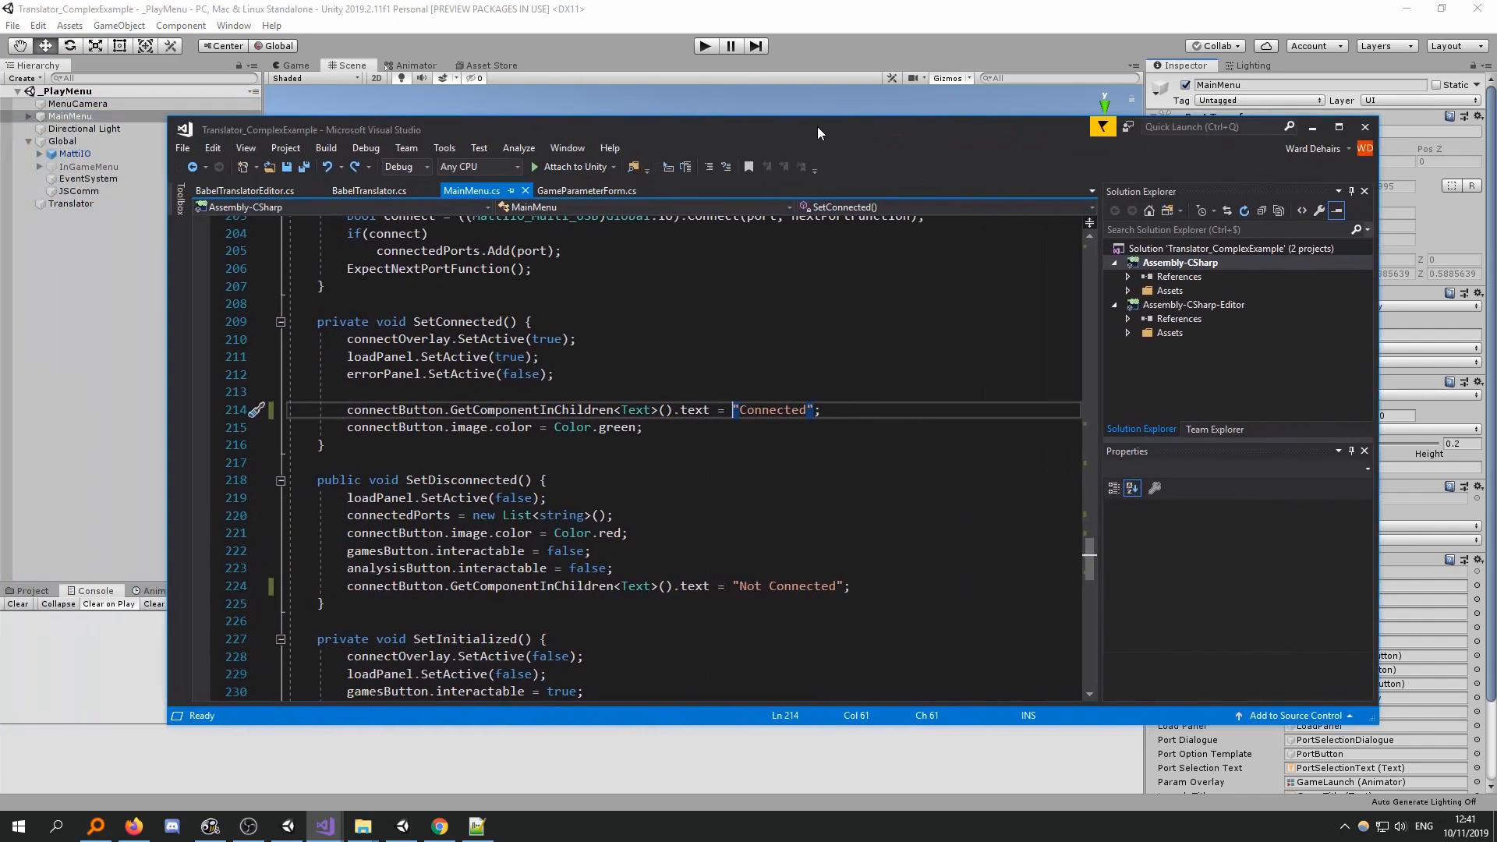
double_click(805, 410)
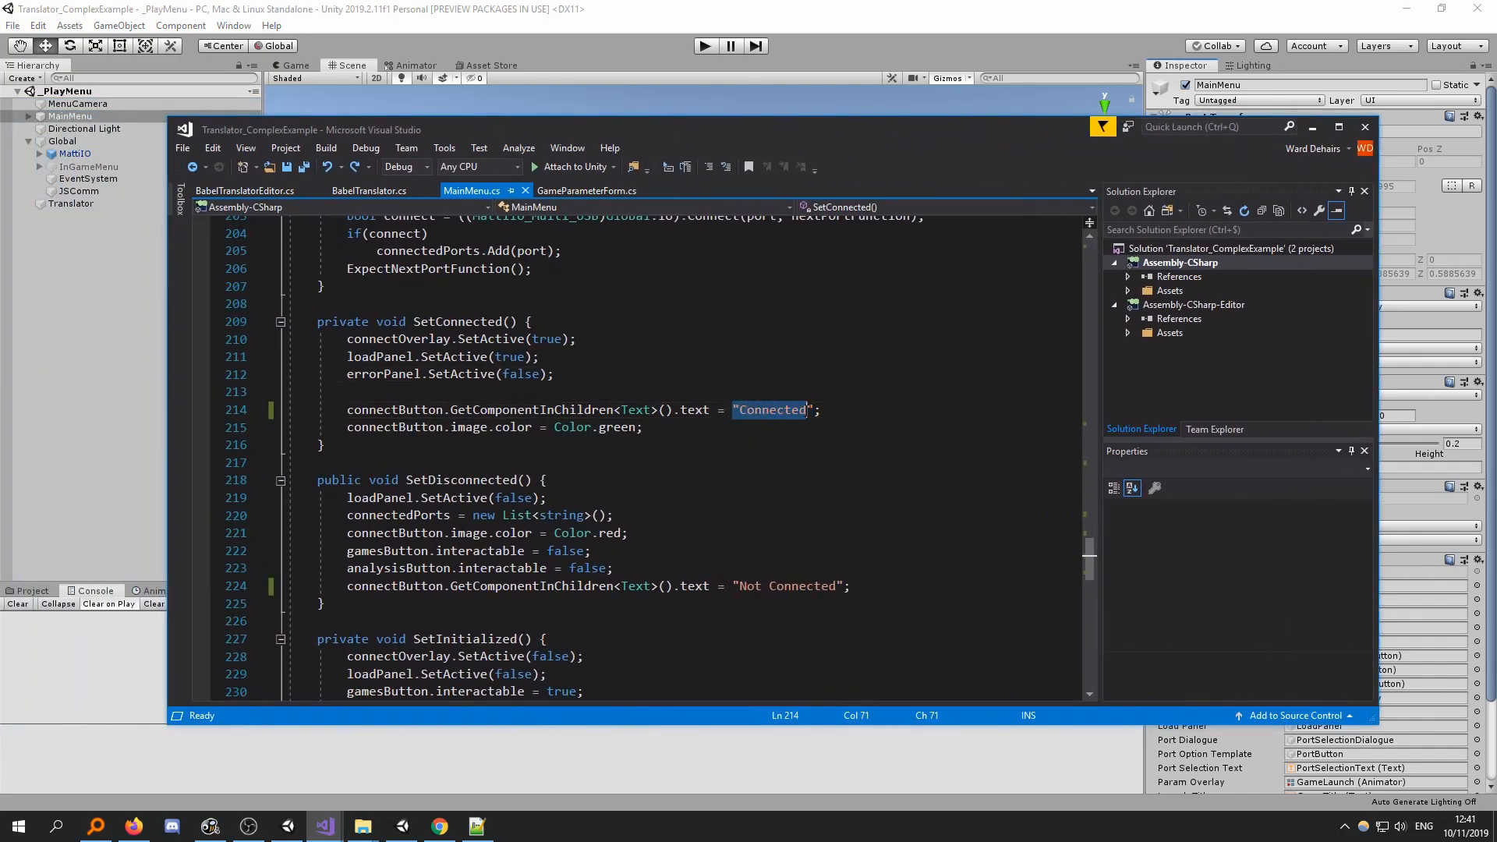
drag(725, 585, 835, 585)
click(855, 585)
drag(722, 133, 686, 142)
click(770, 453)
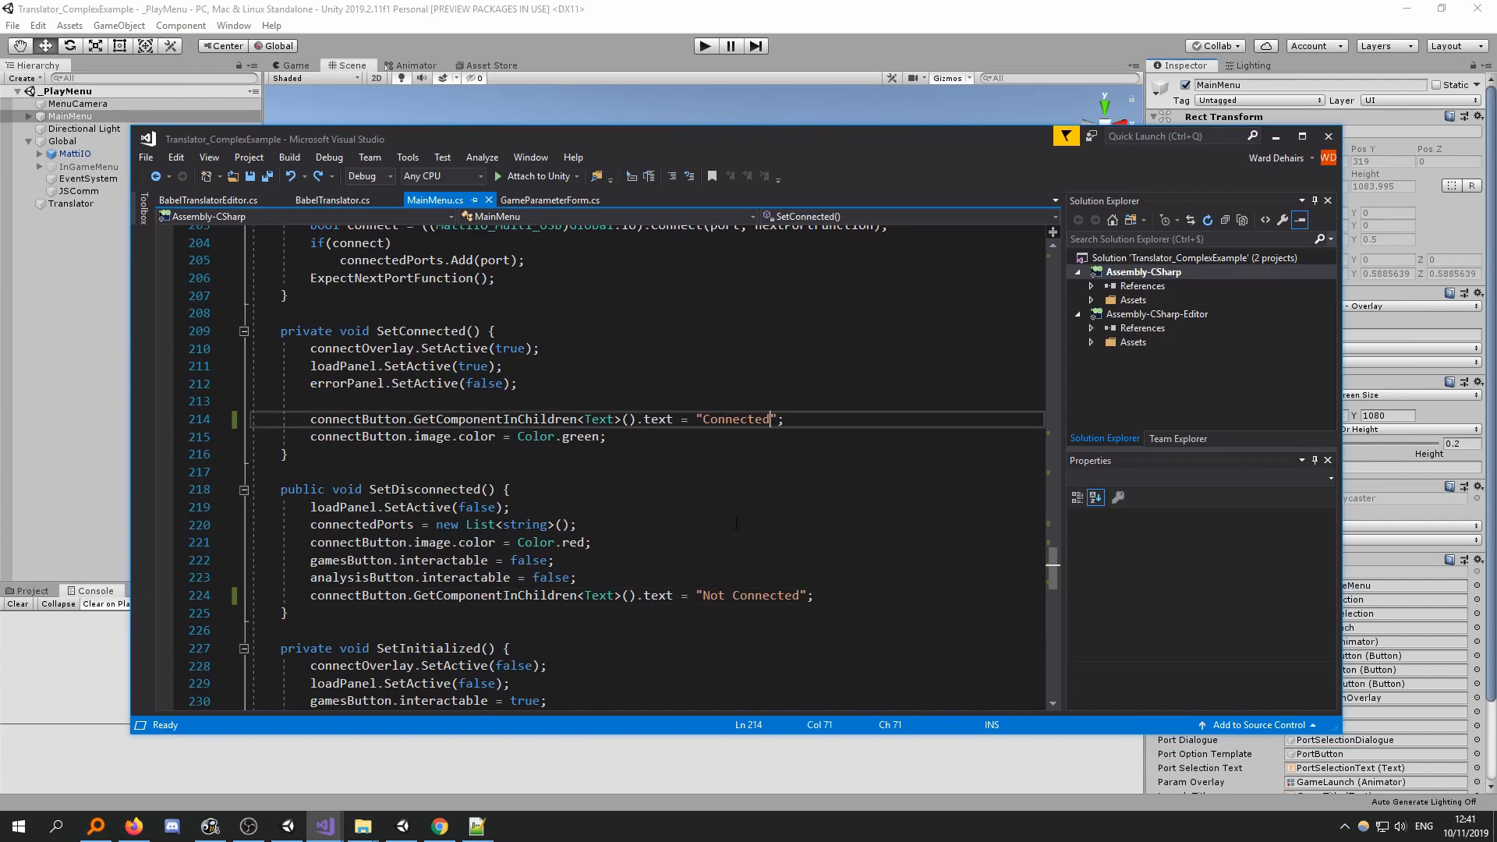
Wrap the "Not Connected" string in SetDisconnected() in a Tr() call
click(697, 595)
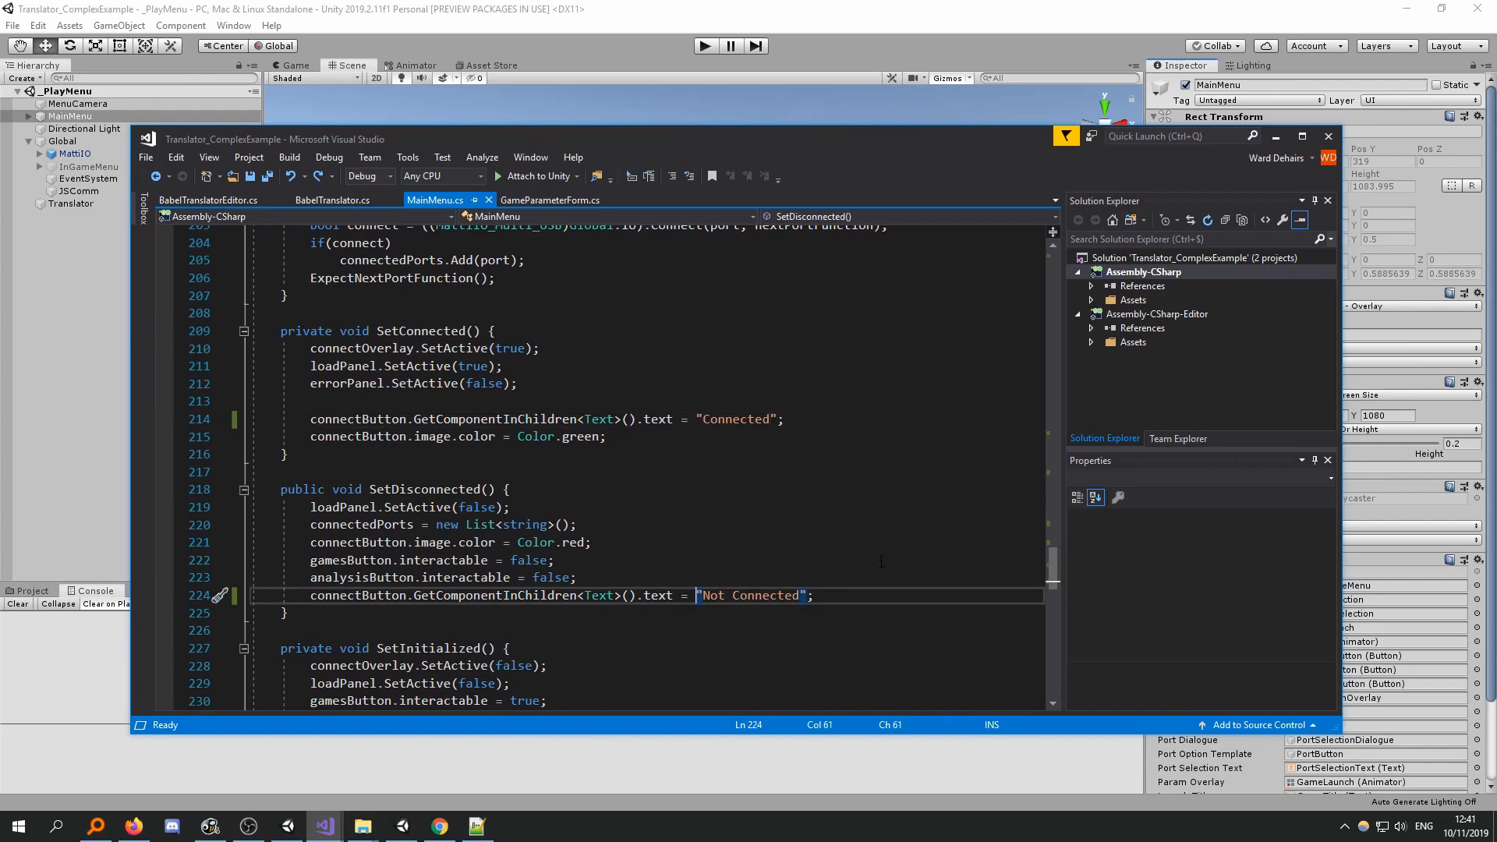
text(Tr)
key(Escape)
key(Up)
click(710, 597)
text(()
key(End)
key(Left)
key(Left)
text())
Wrap the "Connected" string in SetConnected() in a Tr() call
click(696, 419)
text(Tr)
key(Escape)
text(()
key(End)
key(Left)
text())
key(Up)
key(Up)
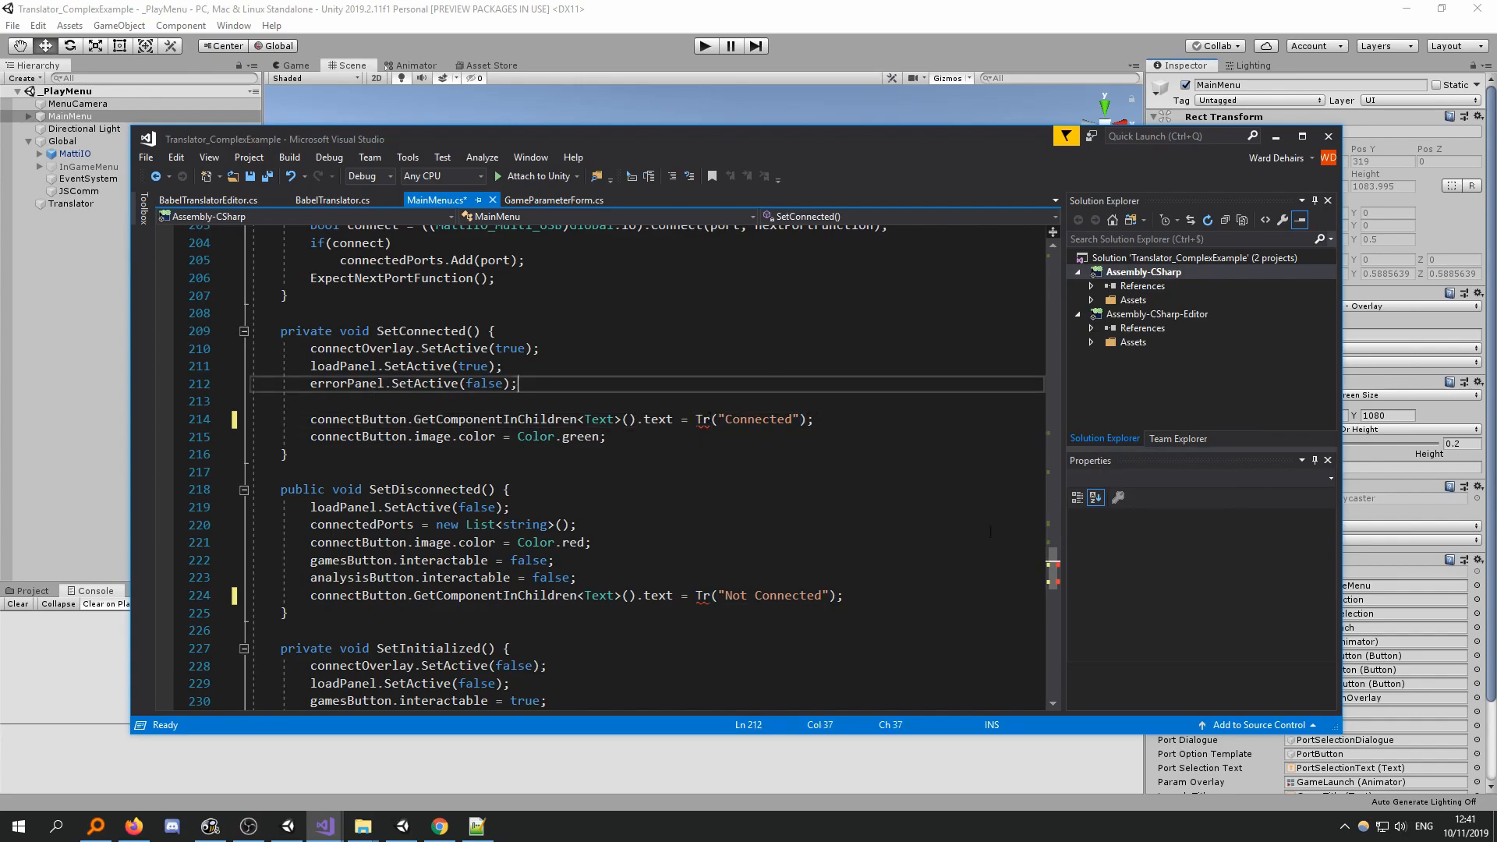
Add "using static BabelTranslator;" below the existing using directives of MainMenu.cs and save the script
drag(1053, 567, 1052, 269)
click(574, 289)
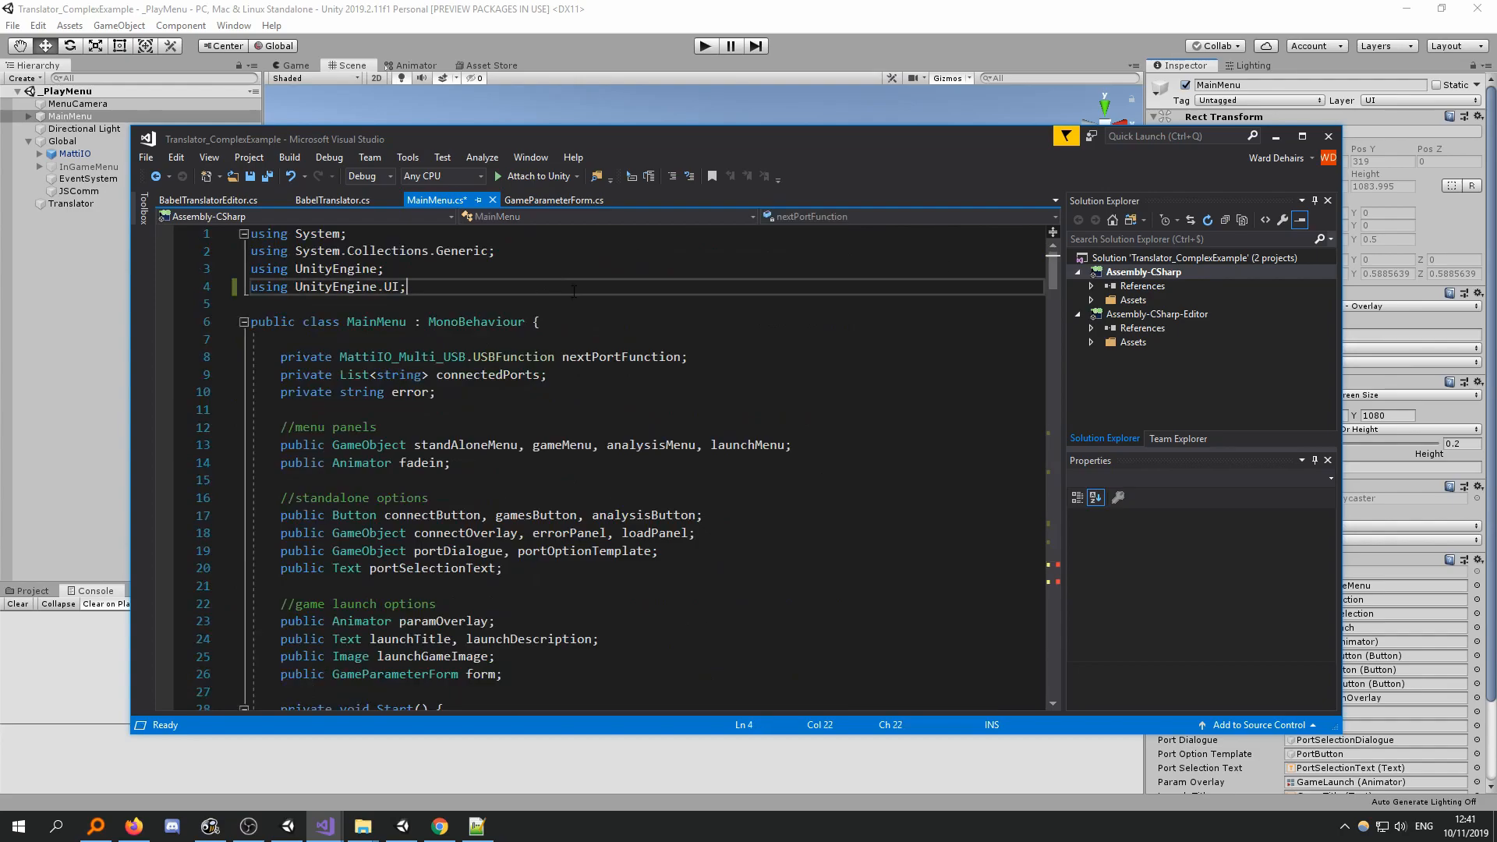
key(Return)
text(using sy)
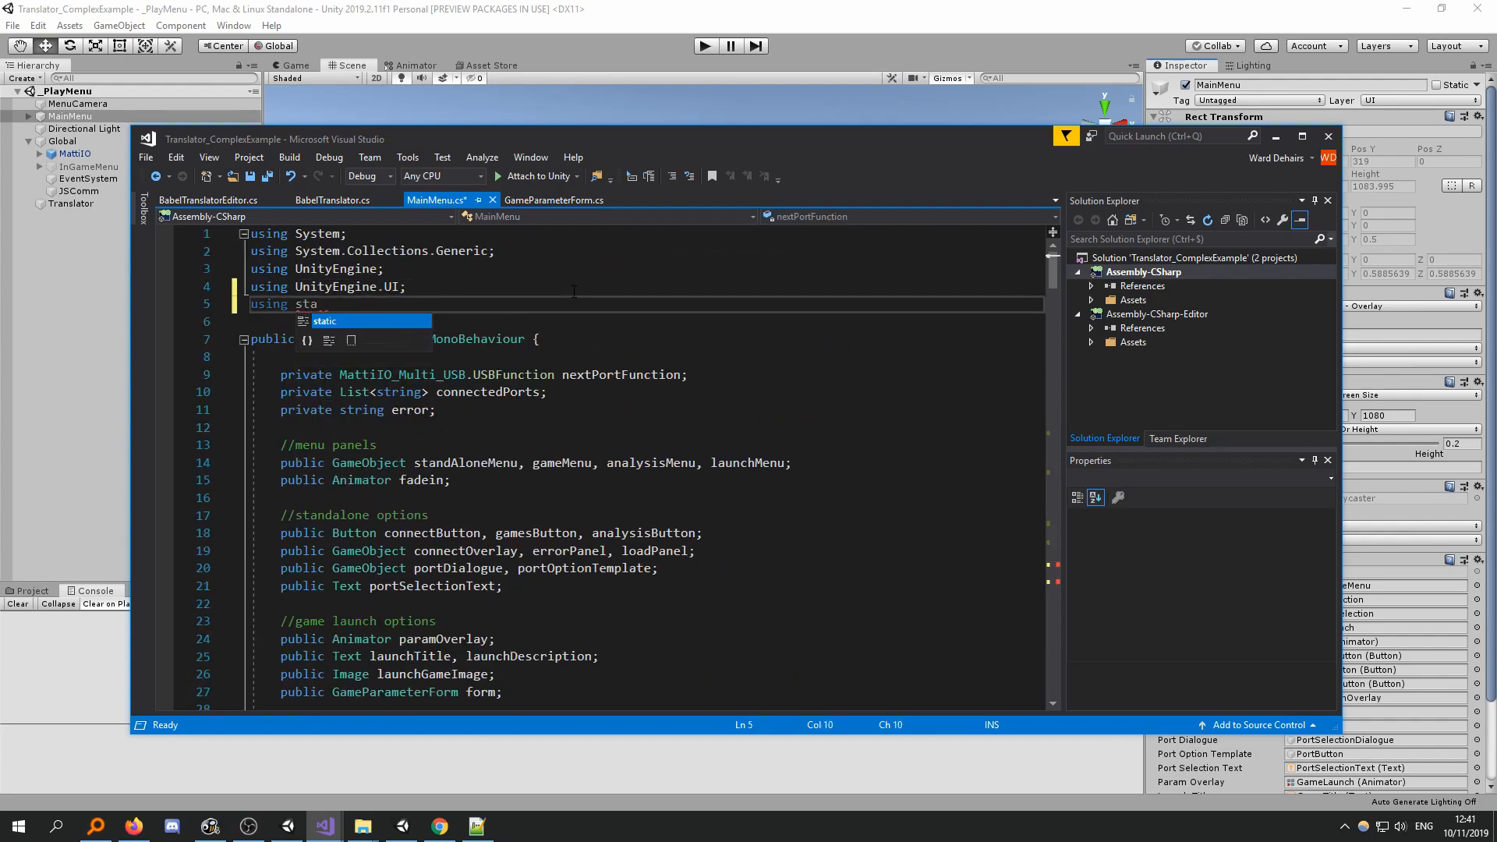
key(BackSpace)
key(BackSpace)
text(static BabelT)
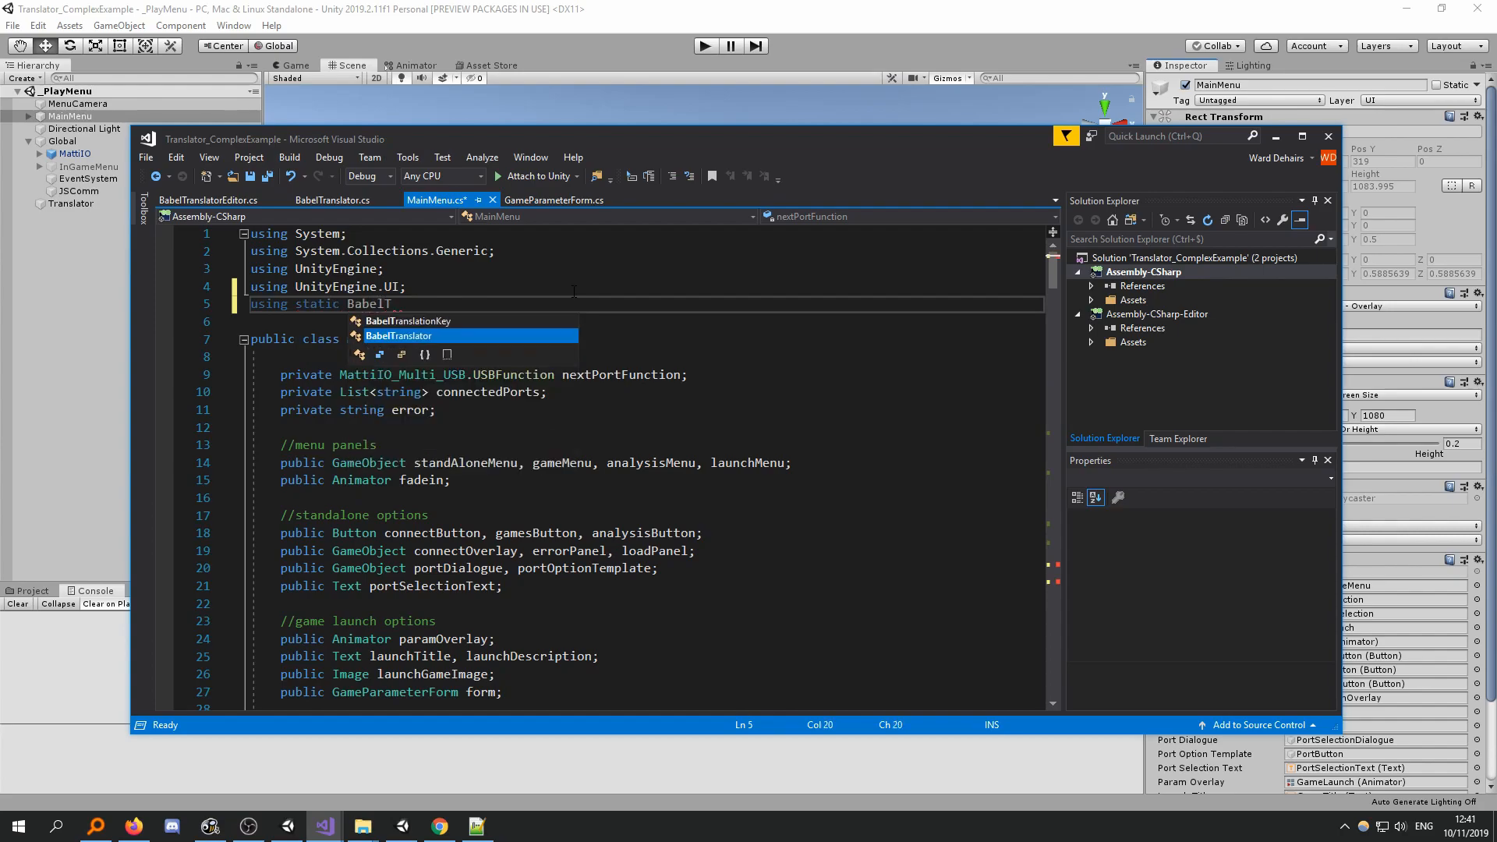
key(Tab)
text(;)
key(ctrl+s)
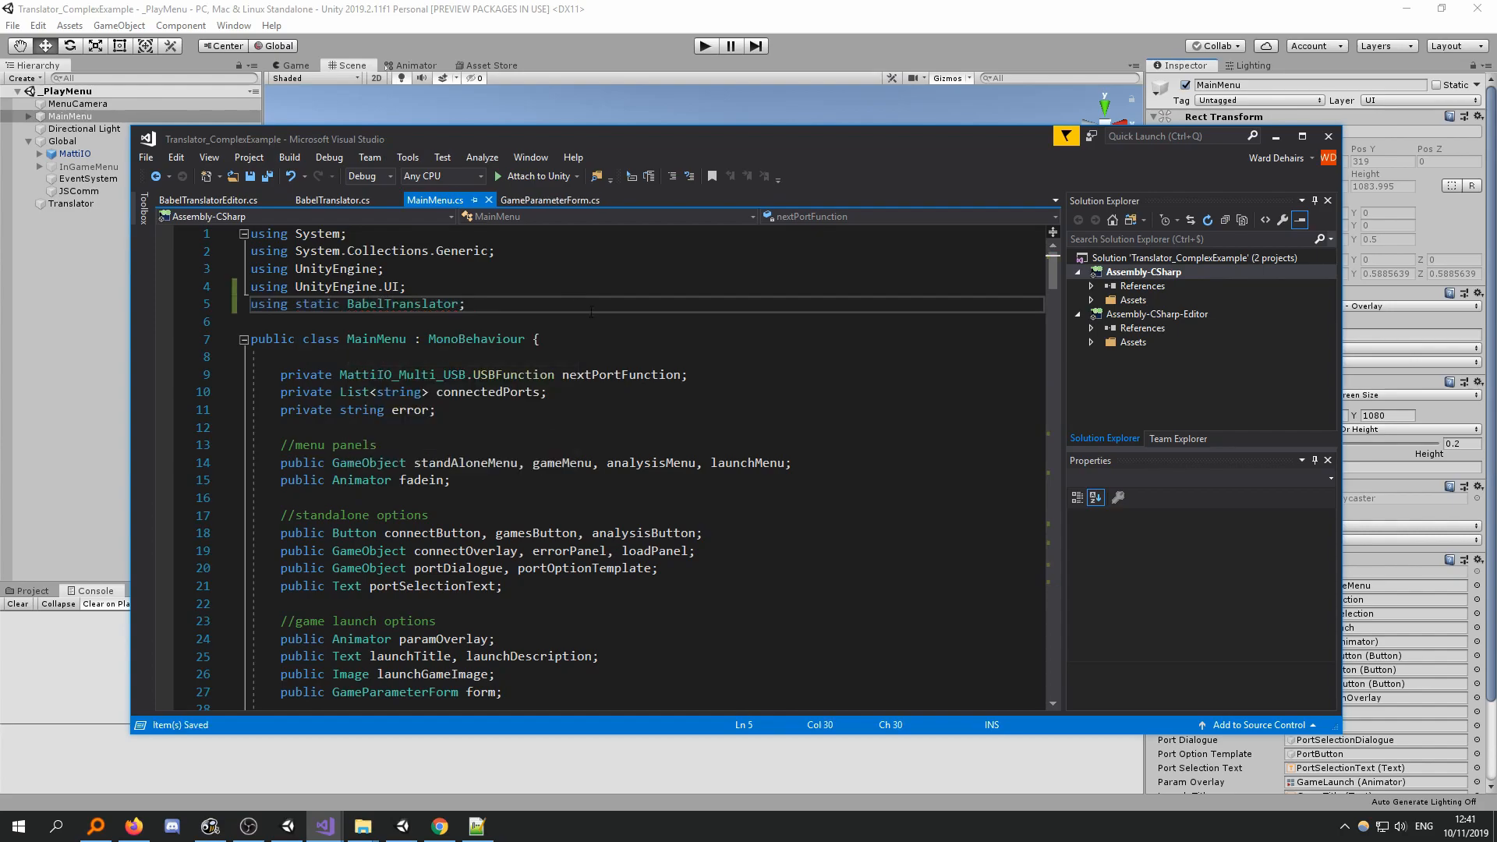
Review the Tr() calls in SetConnected() and SetDisconnected(), and return to Unity
scroll(623, 328, down, 20)
click(700, 304)
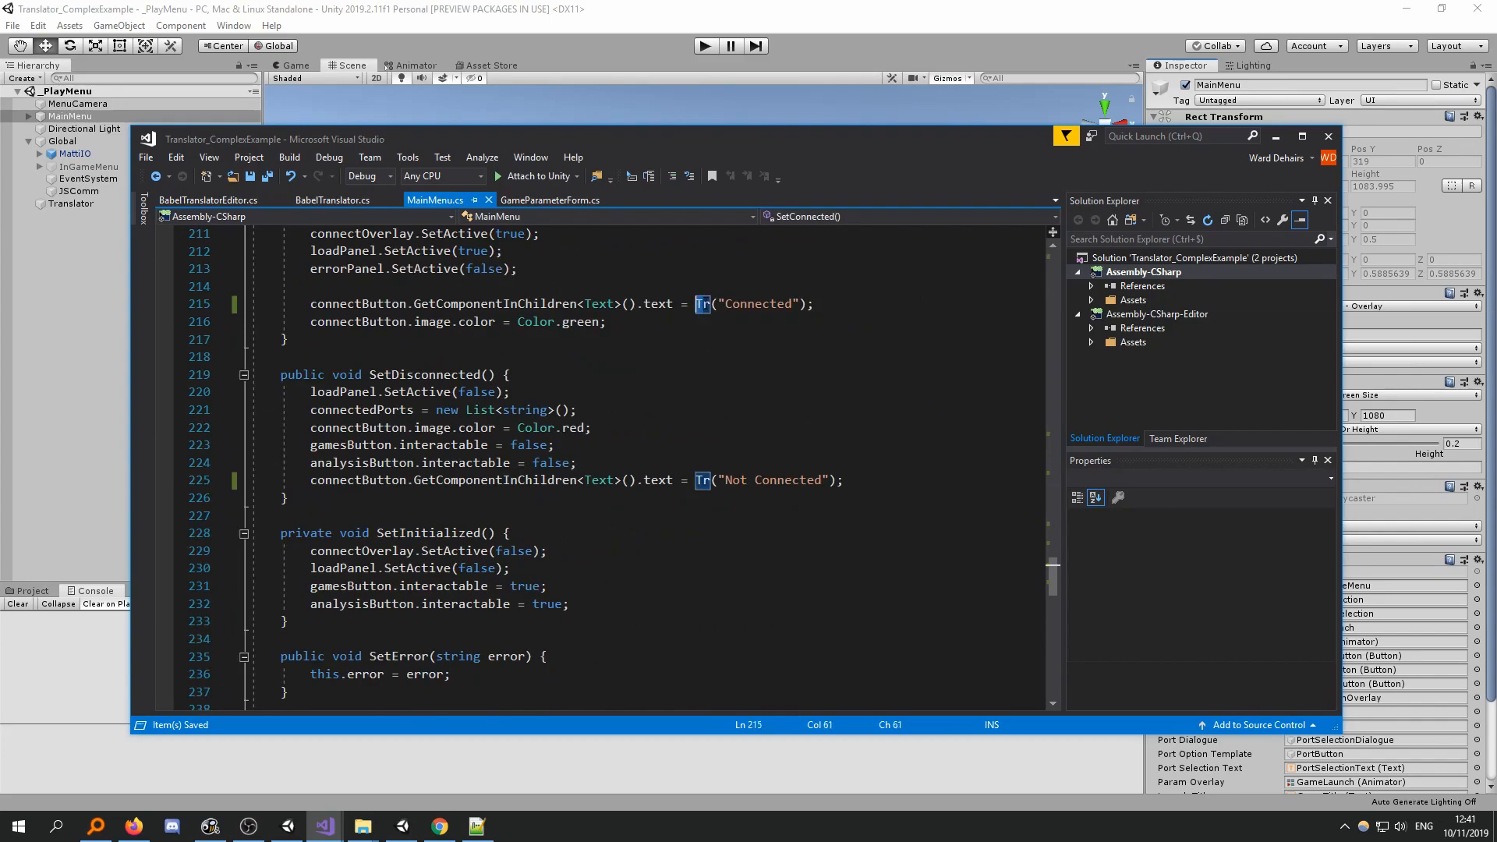
click(841, 320)
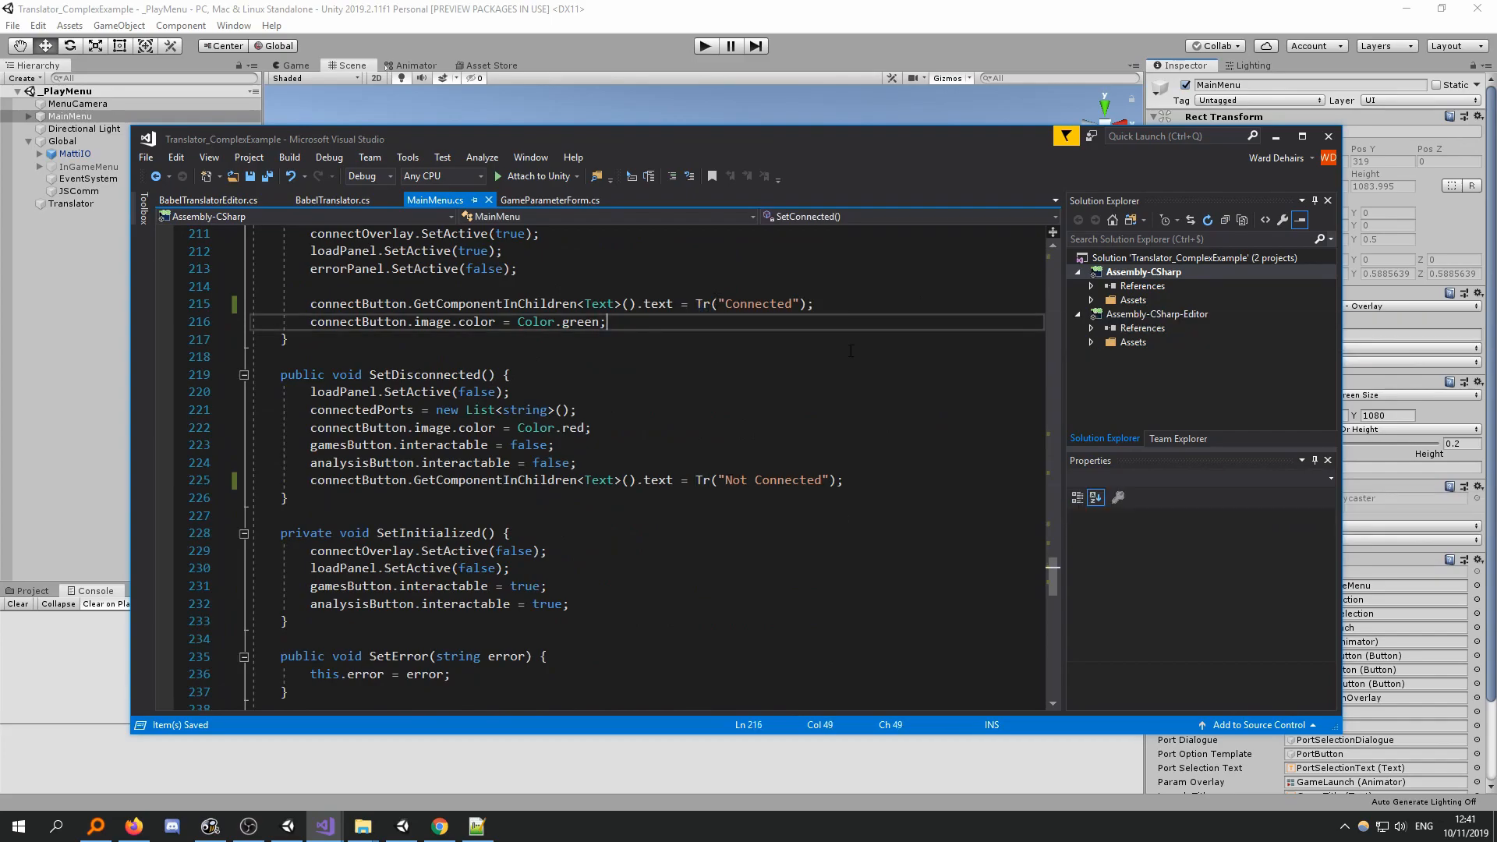
click(1278, 136)
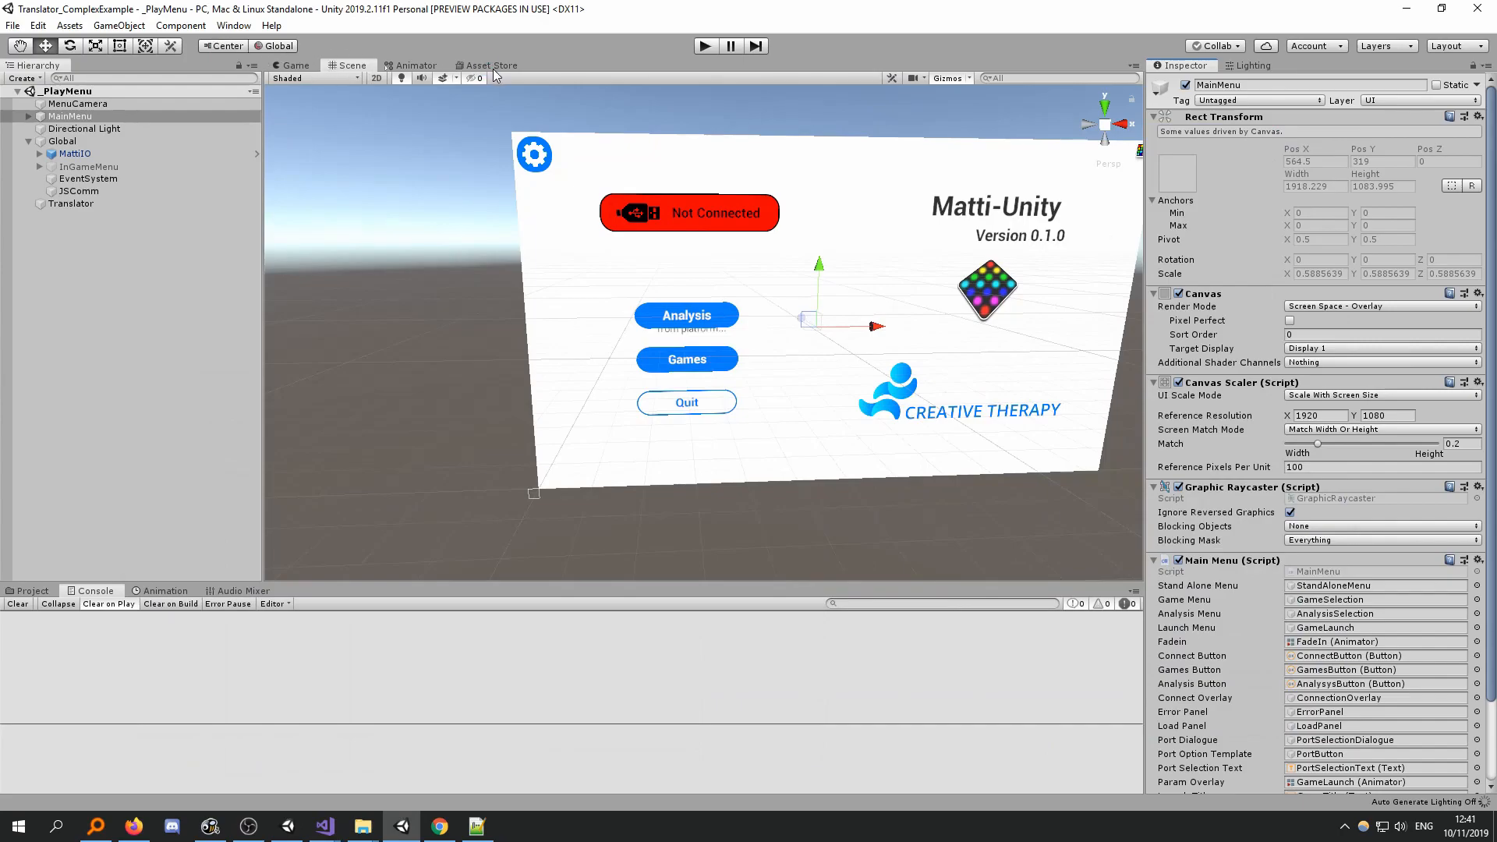
Open the Babel Translator Wizard and go through the TranslationKey_1 entries to the end of the list
click(224, 26)
click(287, 107)
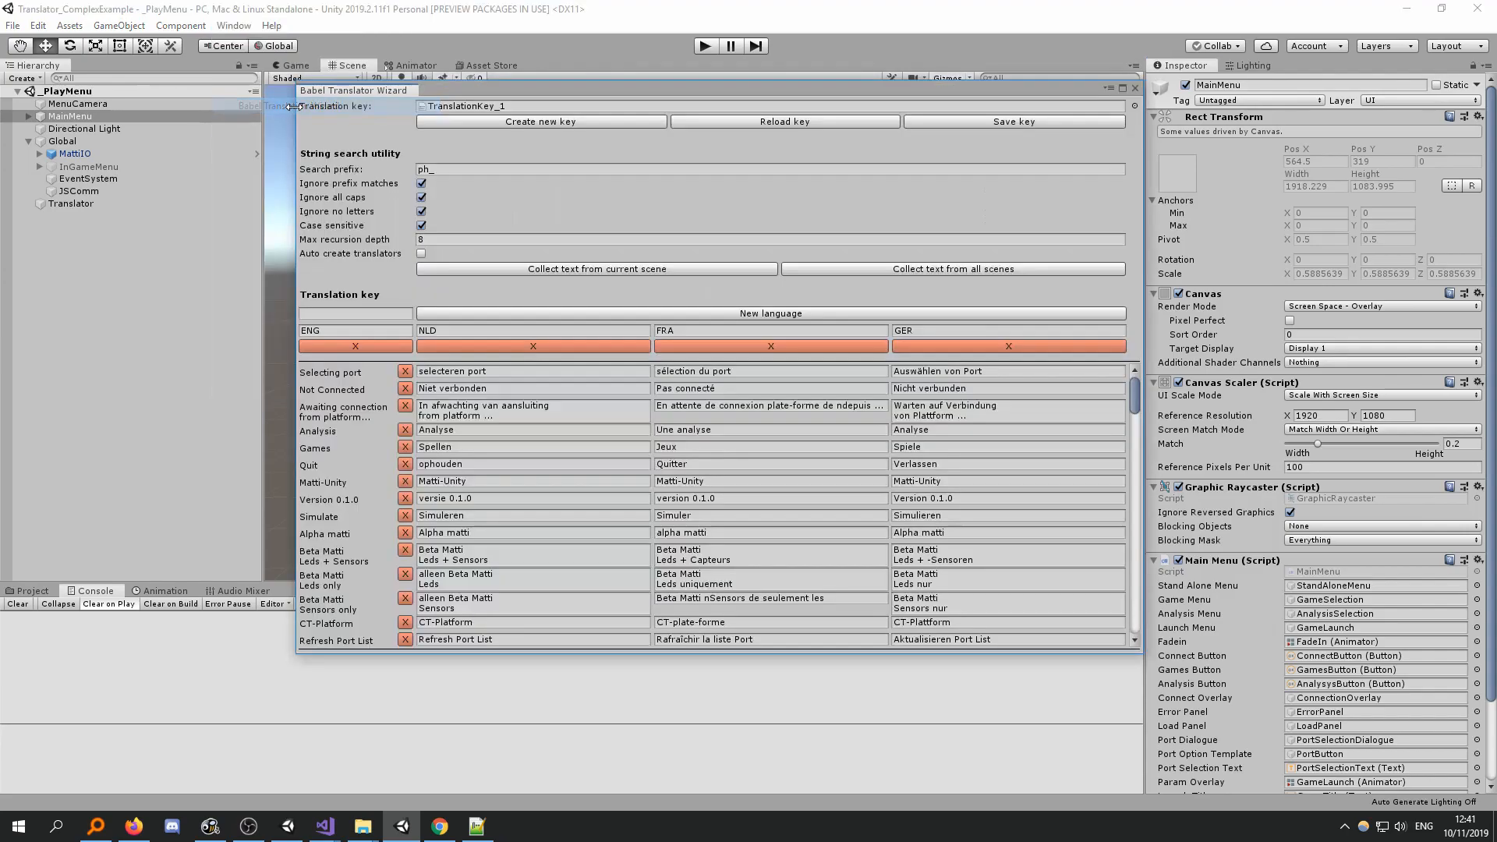
drag(594, 95, 612, 94)
click(609, 105)
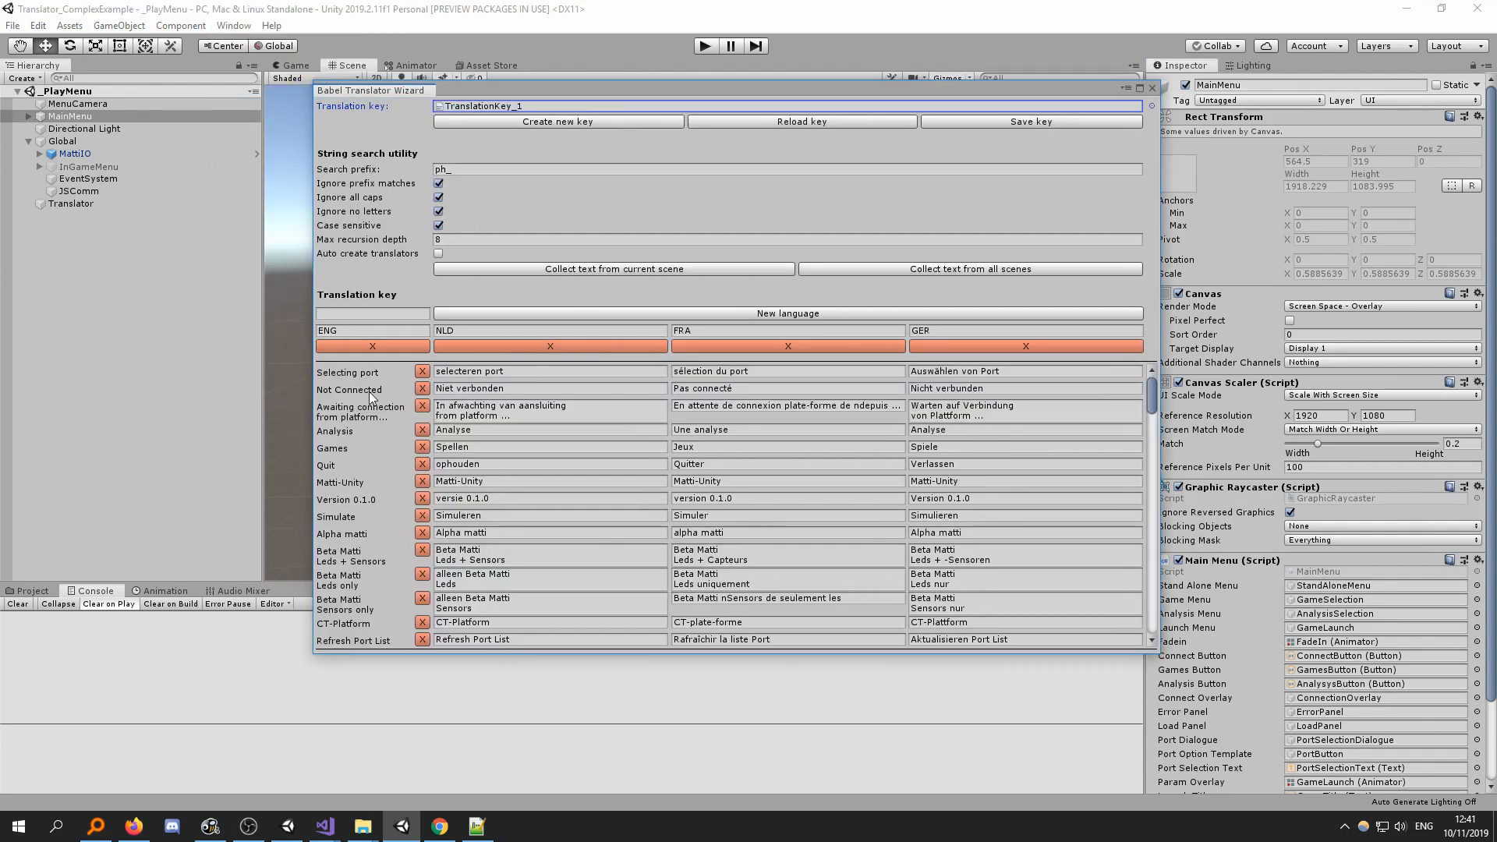
scroll(354, 387, down, 3)
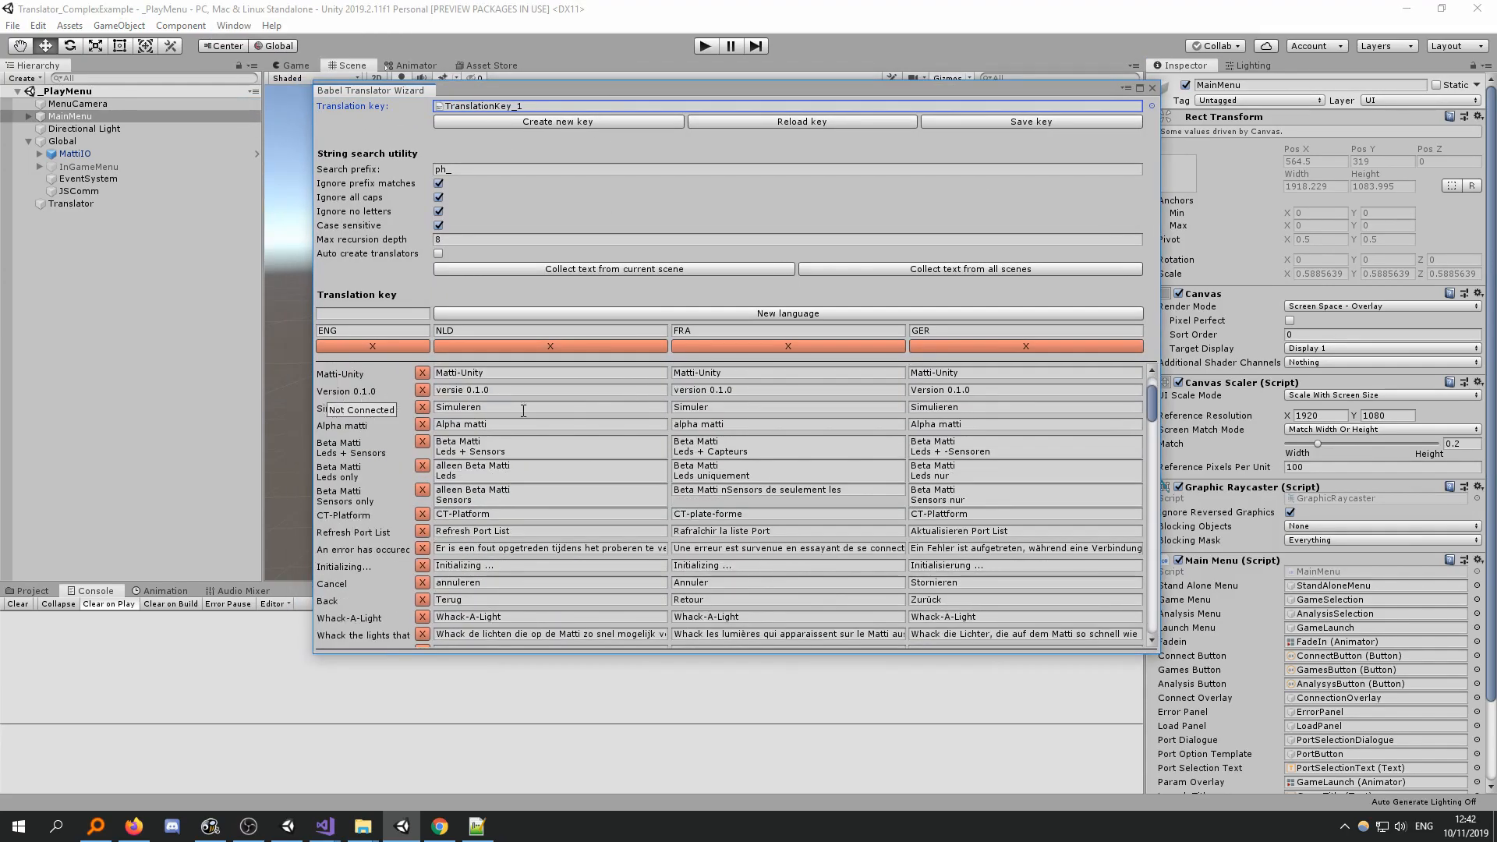
drag(1152, 410, 1152, 635)
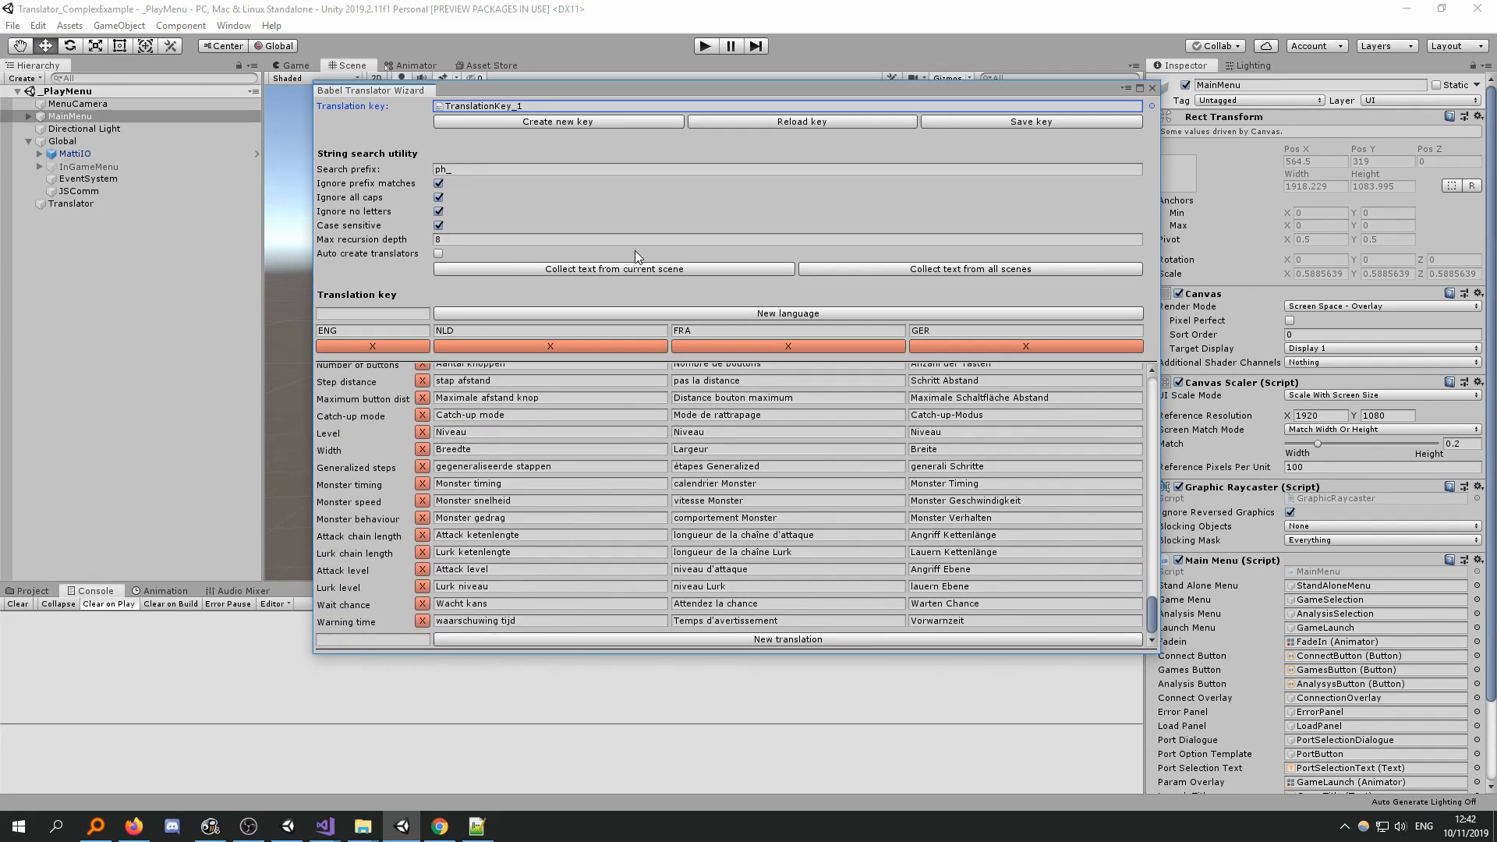
Add a new translation entry named "Connected" to TranslationKey_1
drag(719, 100, 665, 133)
click(301, 671)
text(Connected)
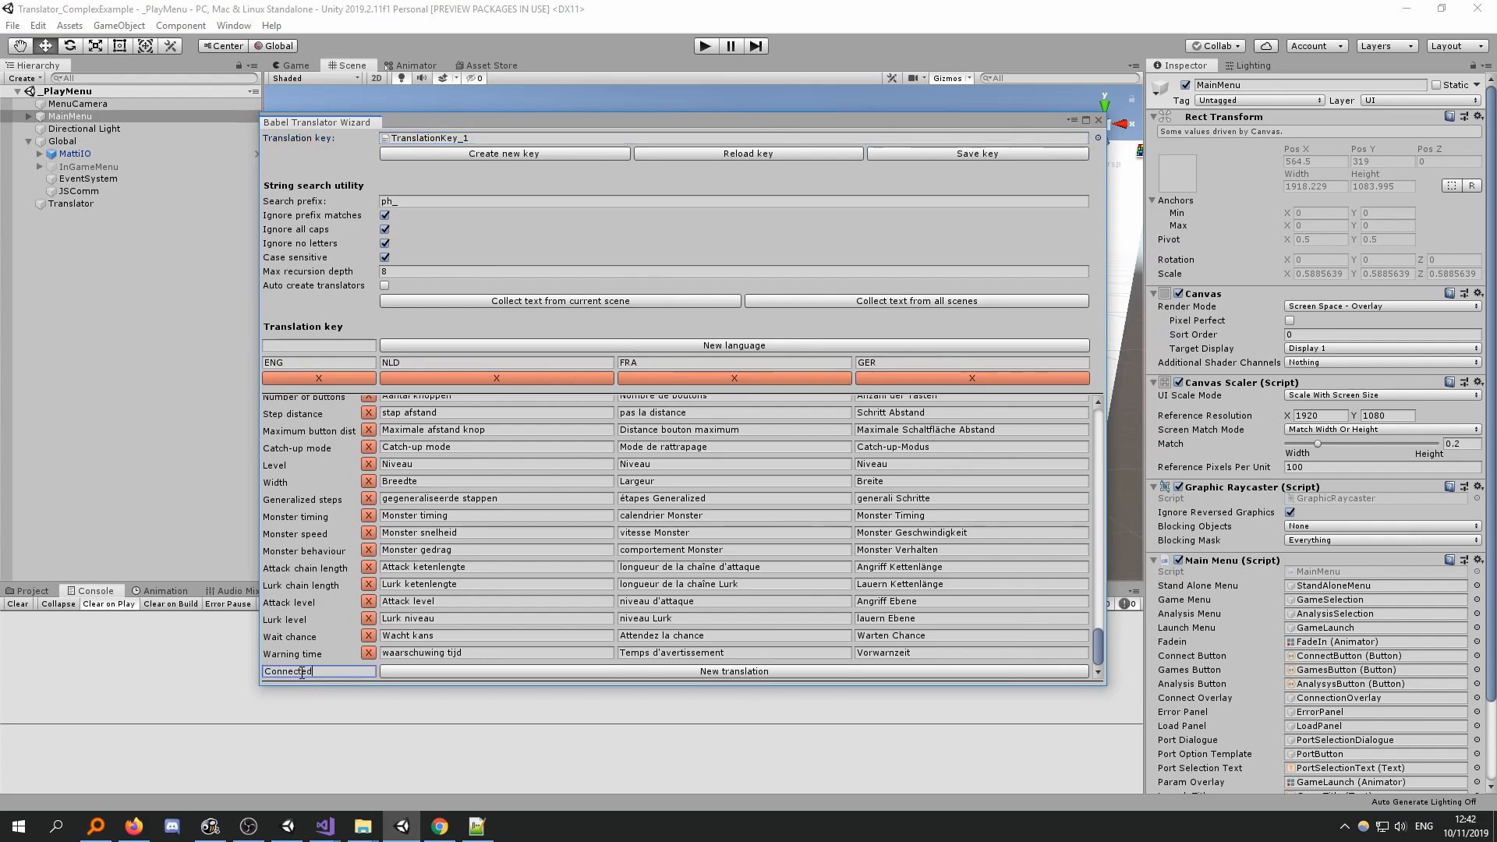
click(438, 672)
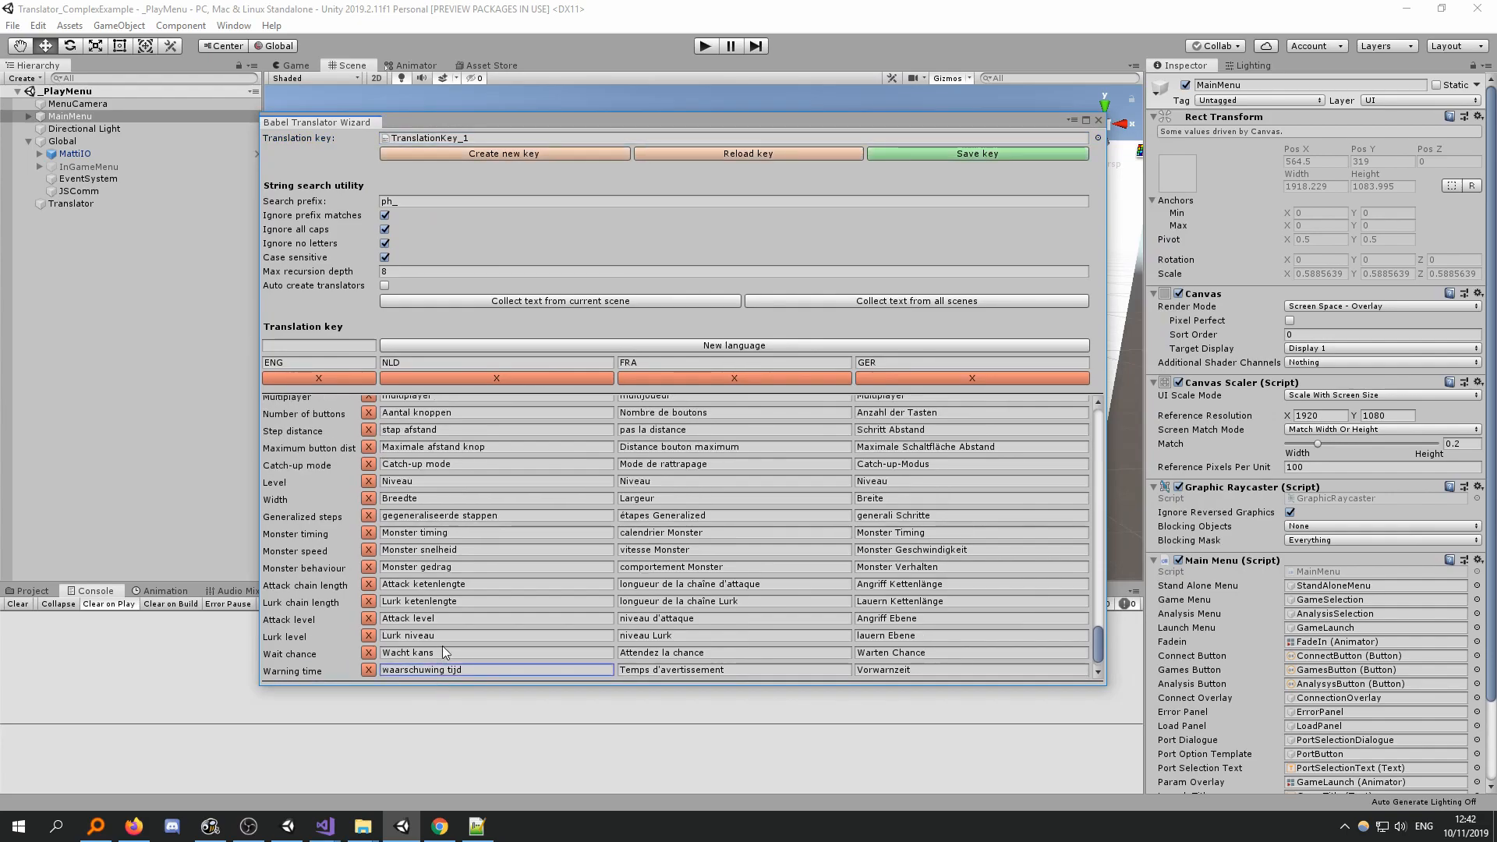
Set the NLD translation of the Connected entry to "Verbonden" and save the key
click(419, 653)
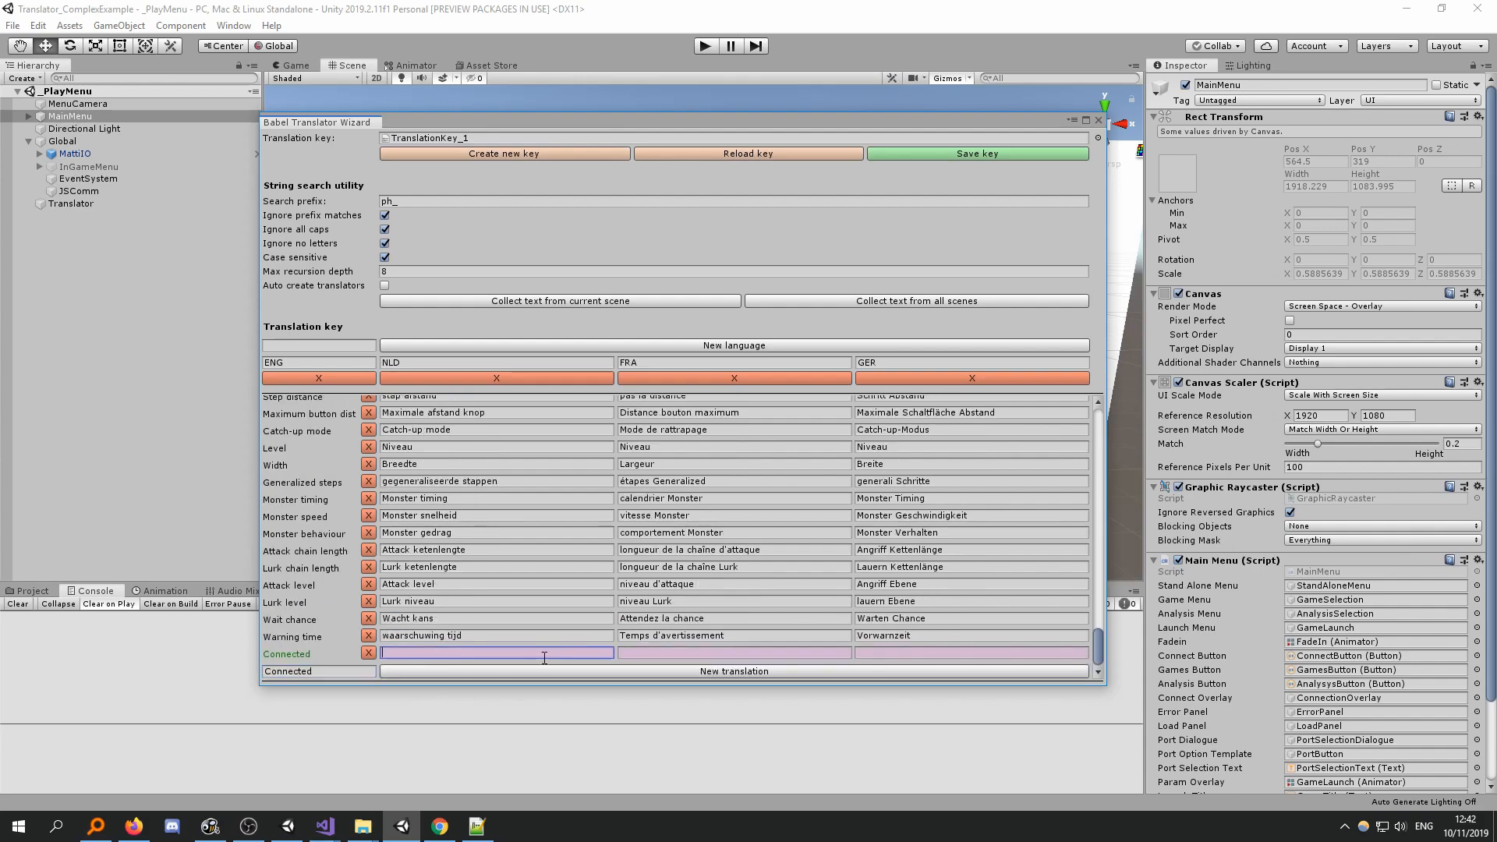
text(Verbonden)
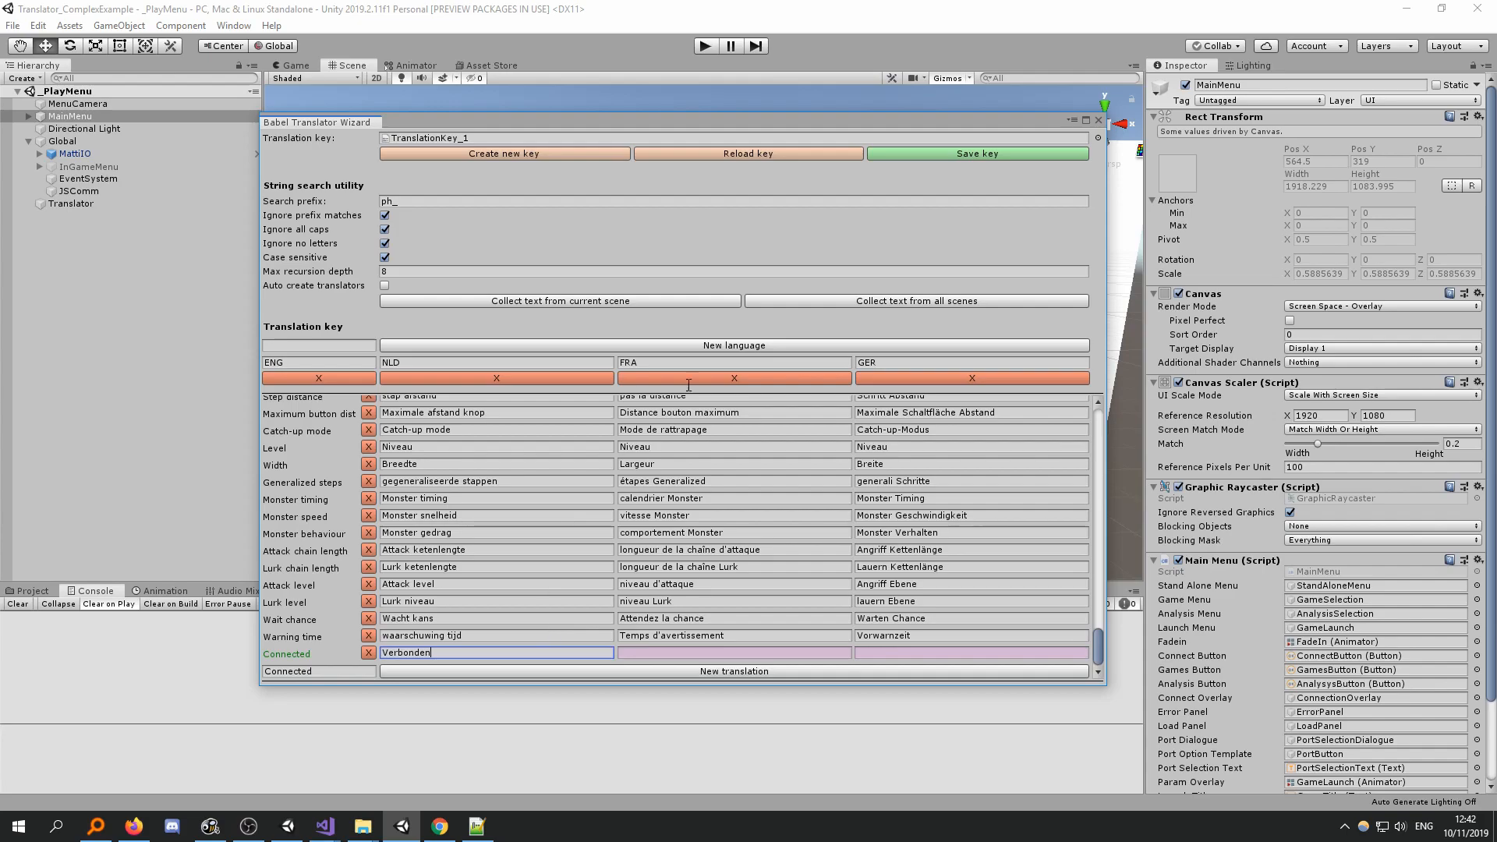
click(1027, 153)
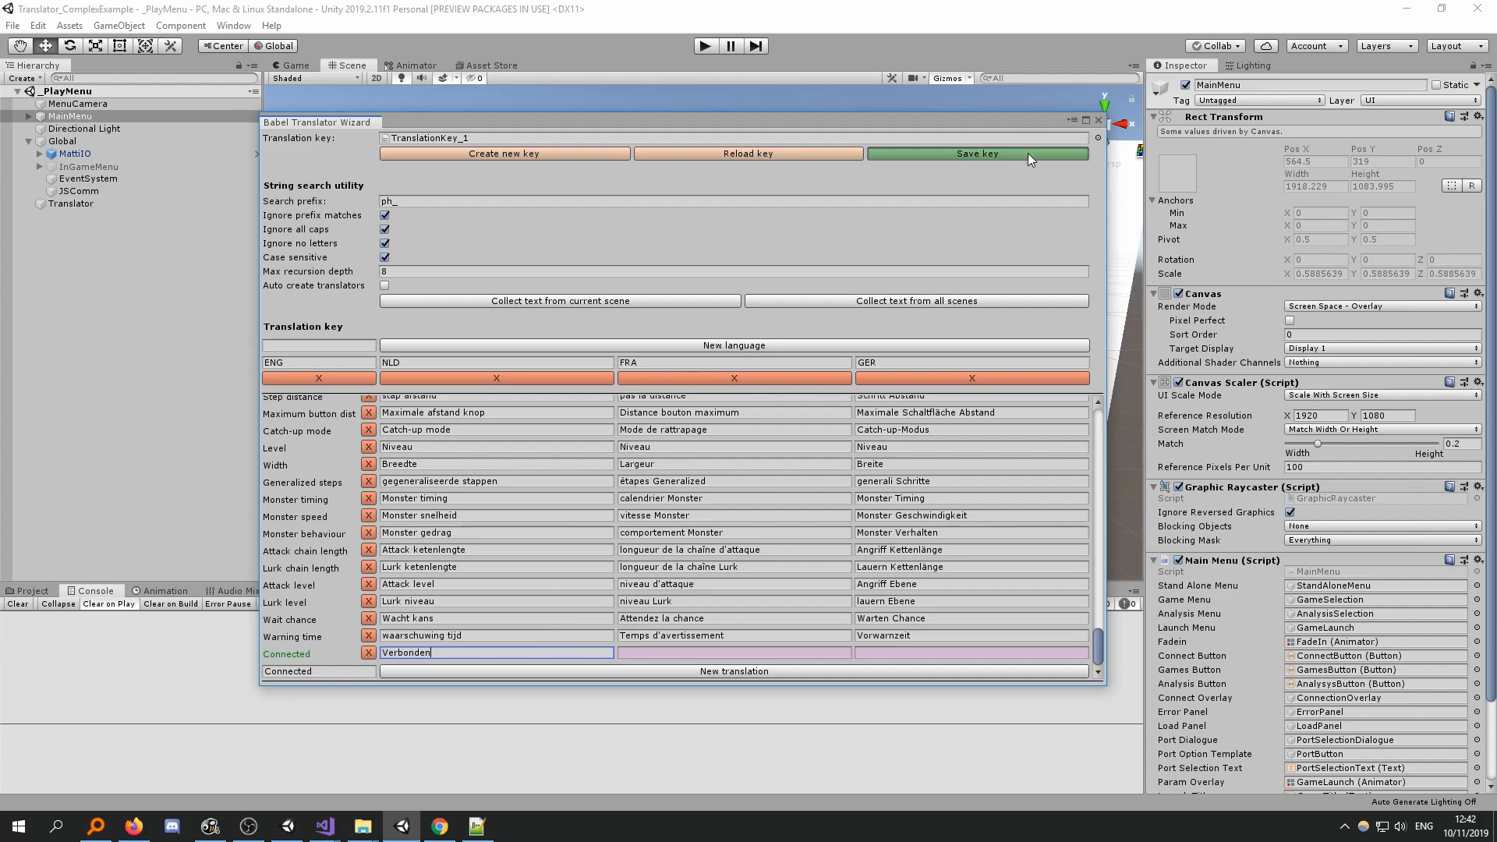
click(1097, 118)
Run the scene, close the translator window, switch the language to NLD and test the connection status control
click(704, 45)
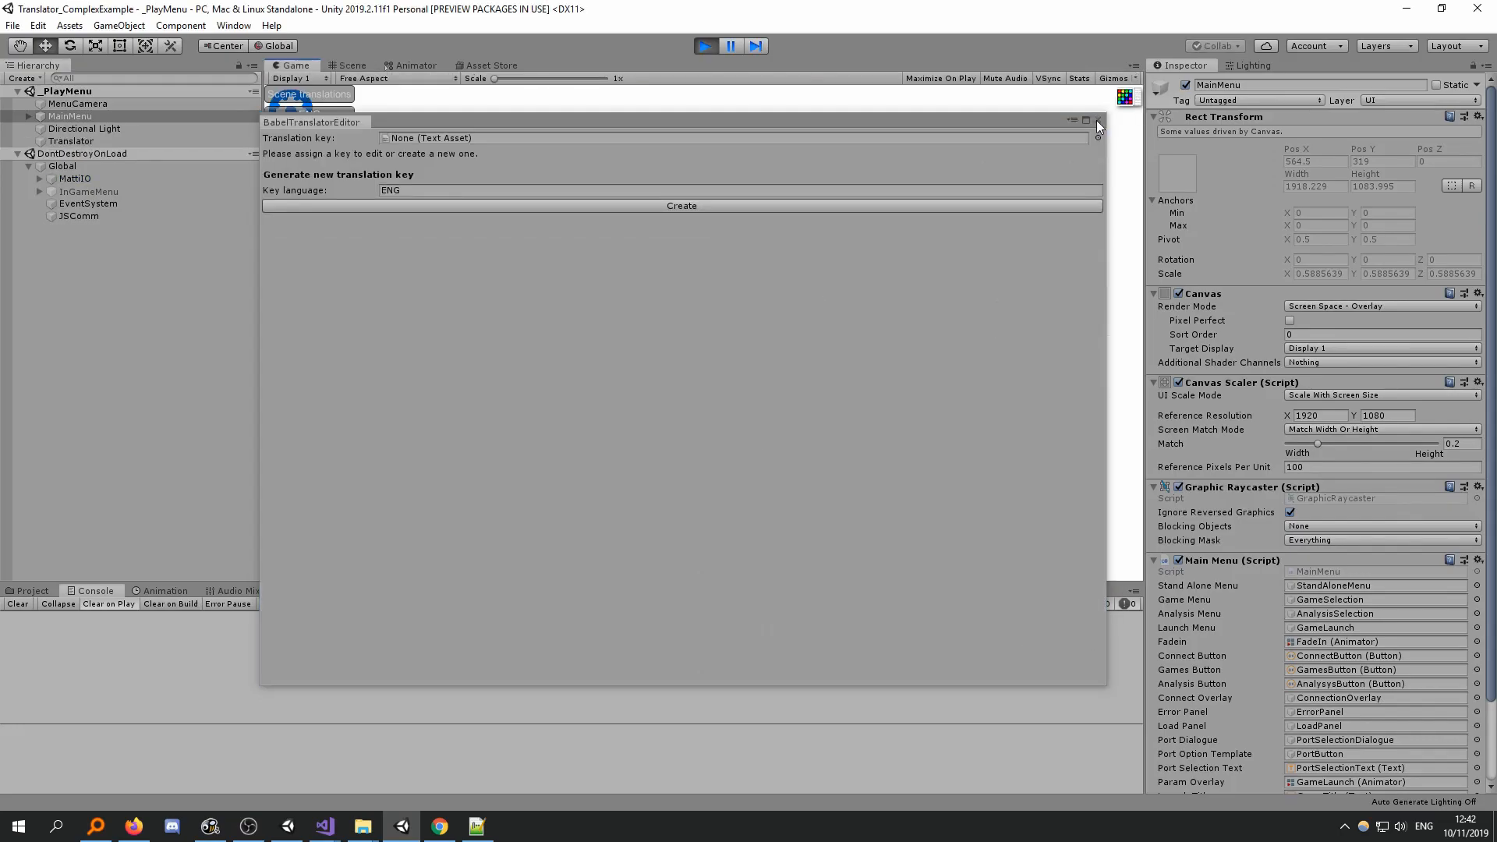
click(1097, 120)
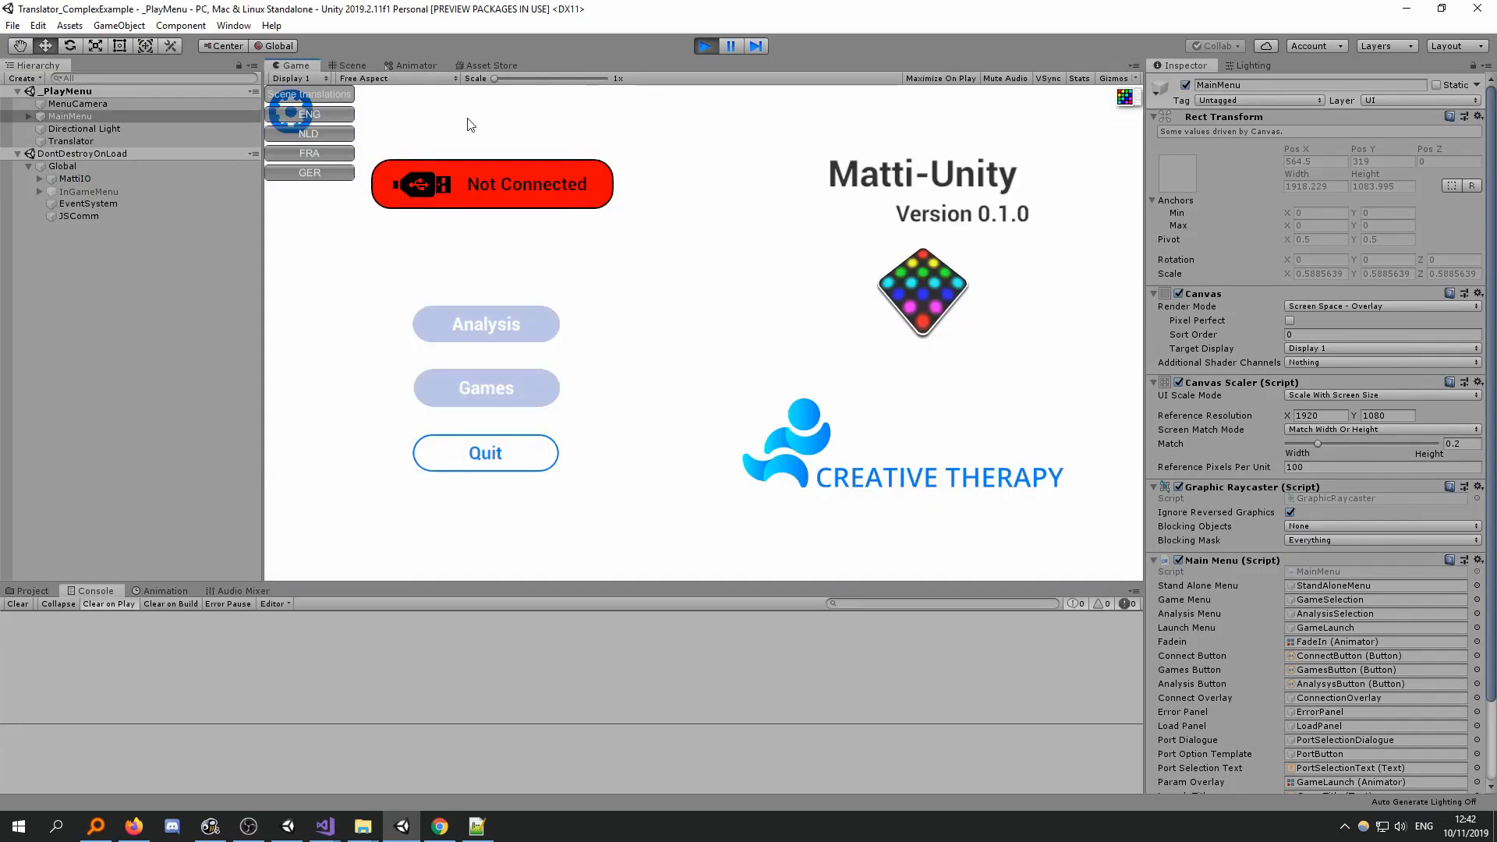
click(331, 129)
click(533, 185)
click(575, 250)
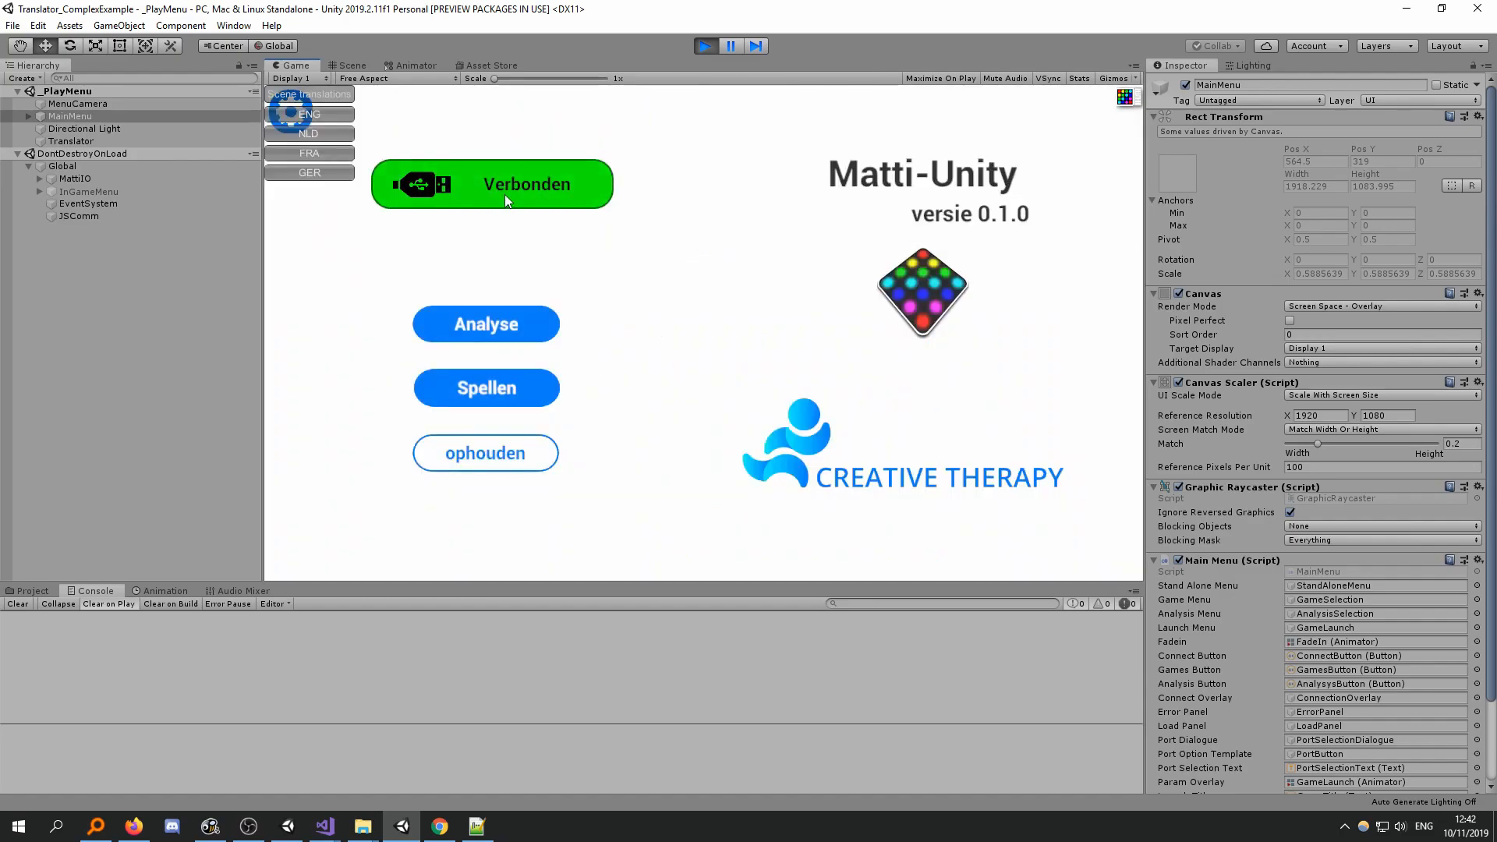